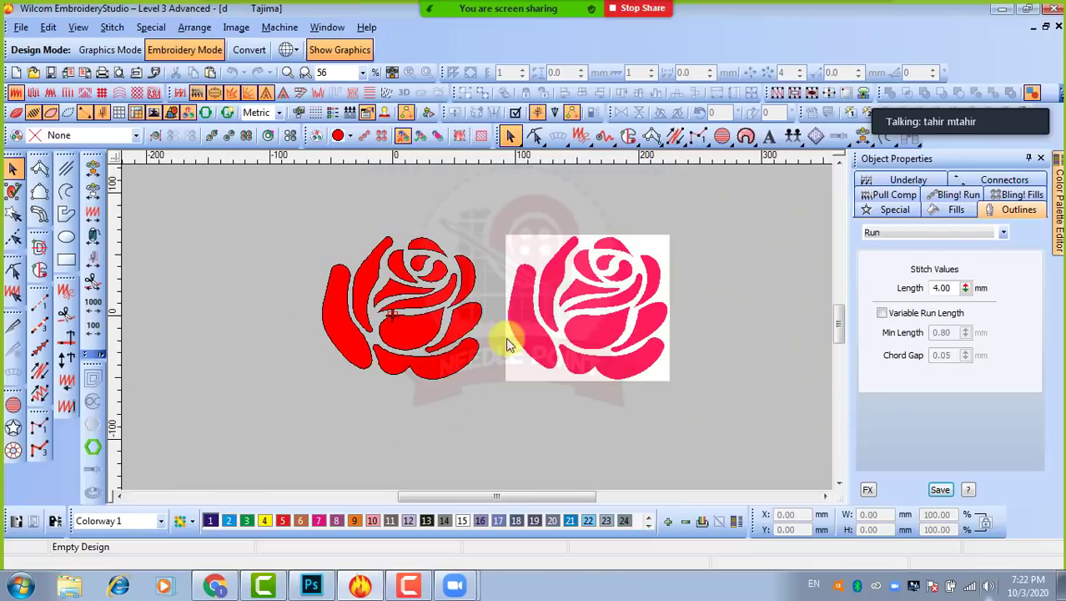
# Step: Compare the red vector rose with the pink reference image and inspect the upper-right outer petal
pyautogui.press('z')
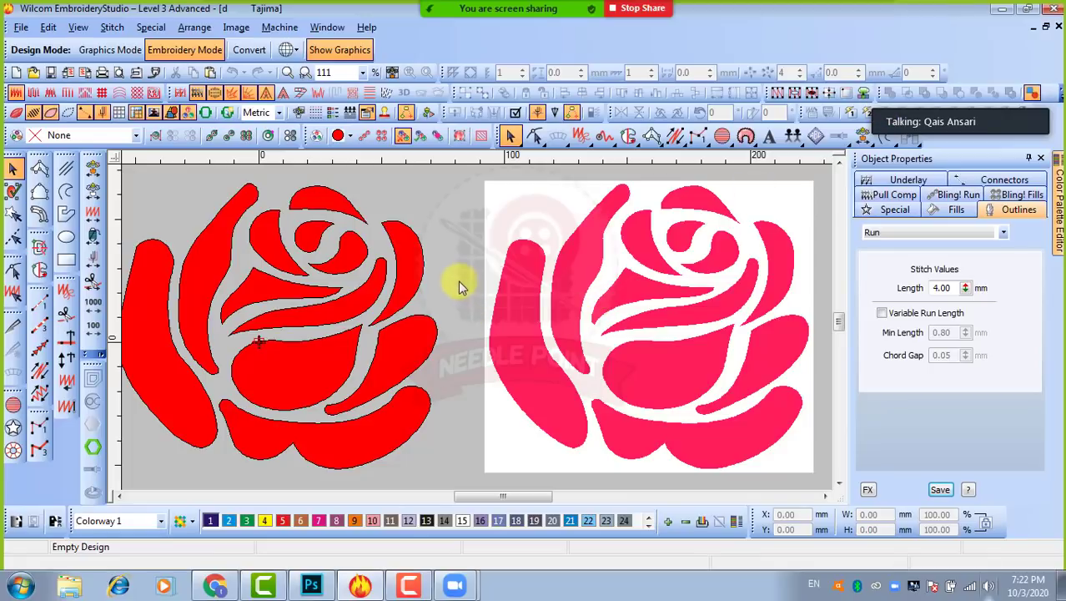
pyautogui.scroll(-2, 480, 334)
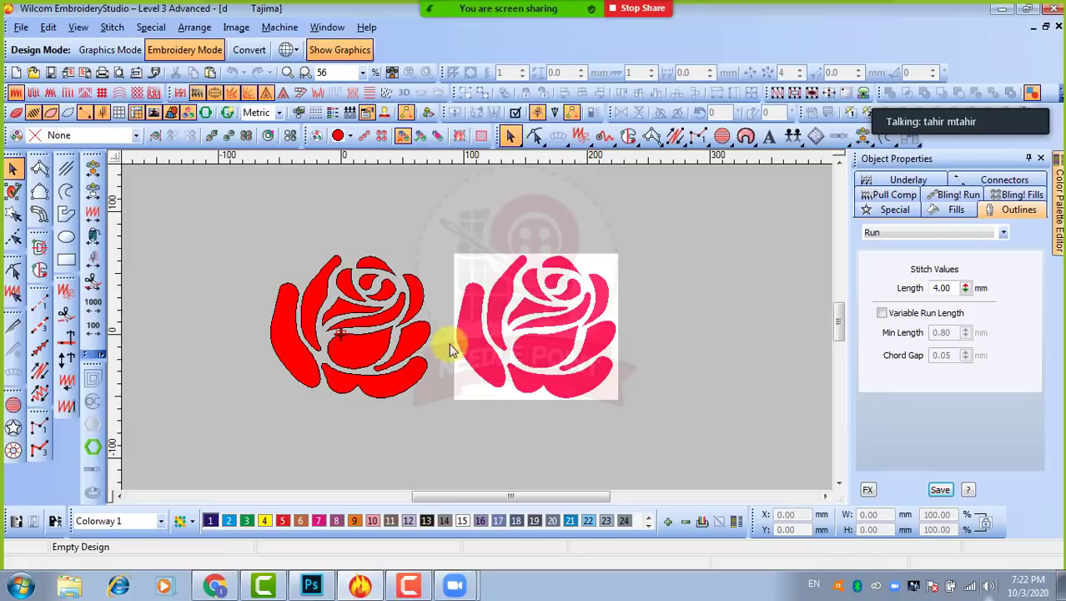
pyautogui.scroll(2, 455, 333)
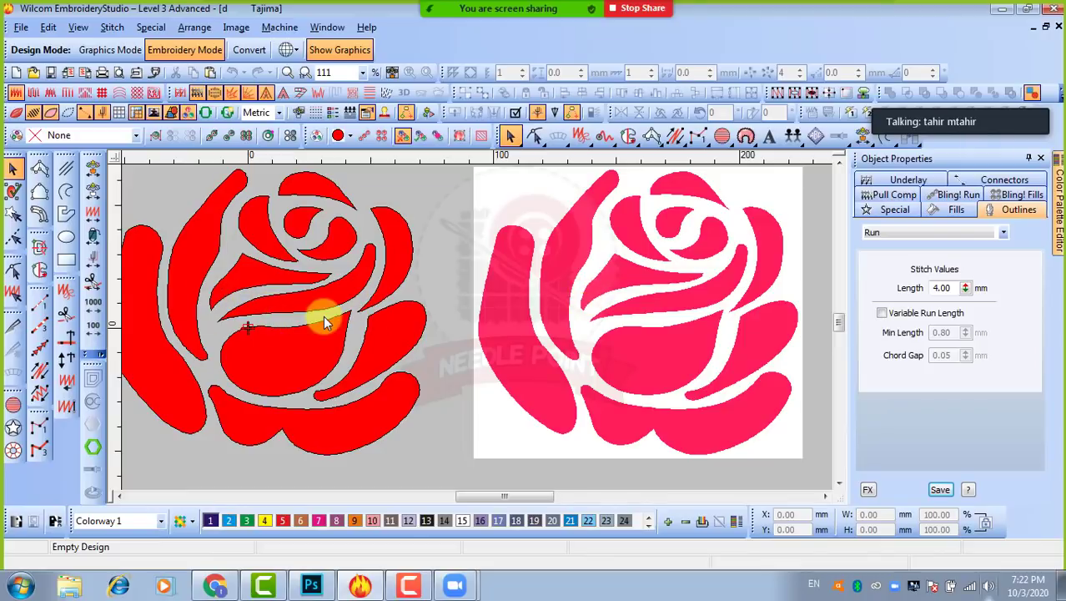
pyautogui.click(331, 294)
pyautogui.click(409, 248)
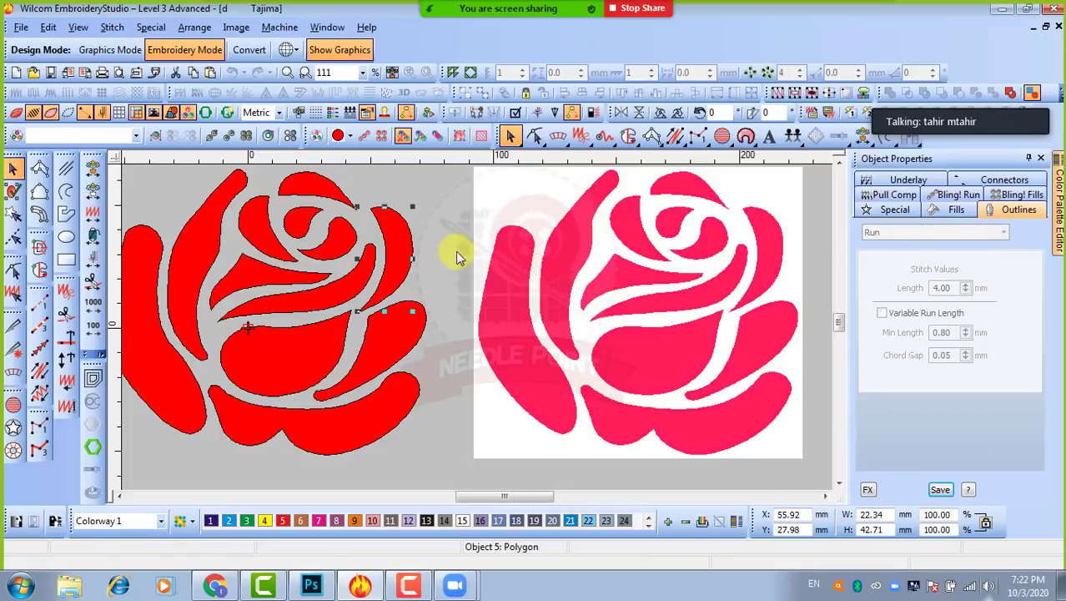
pyautogui.scroll(-1, 457, 253)
pyautogui.scroll(1, 409, 356)
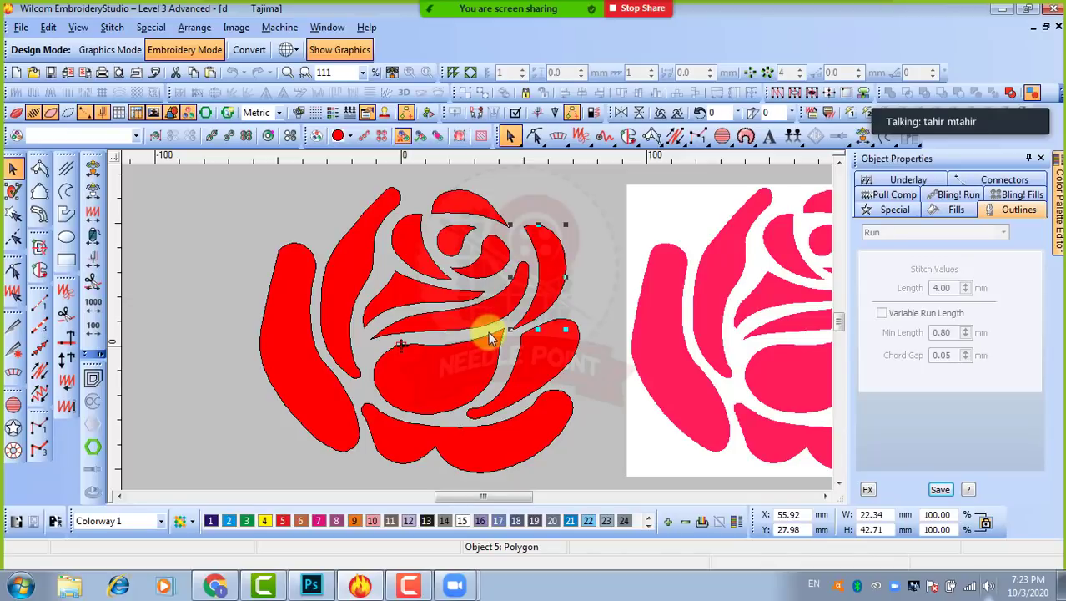
pyautogui.scroll(-1, 488, 331)
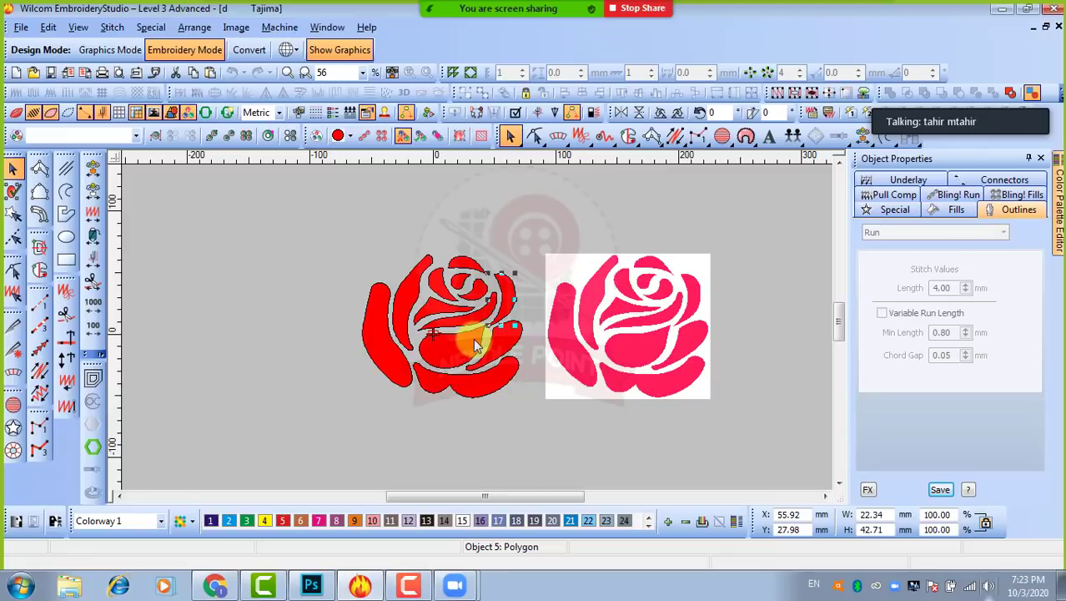
pyautogui.click(317, 348)
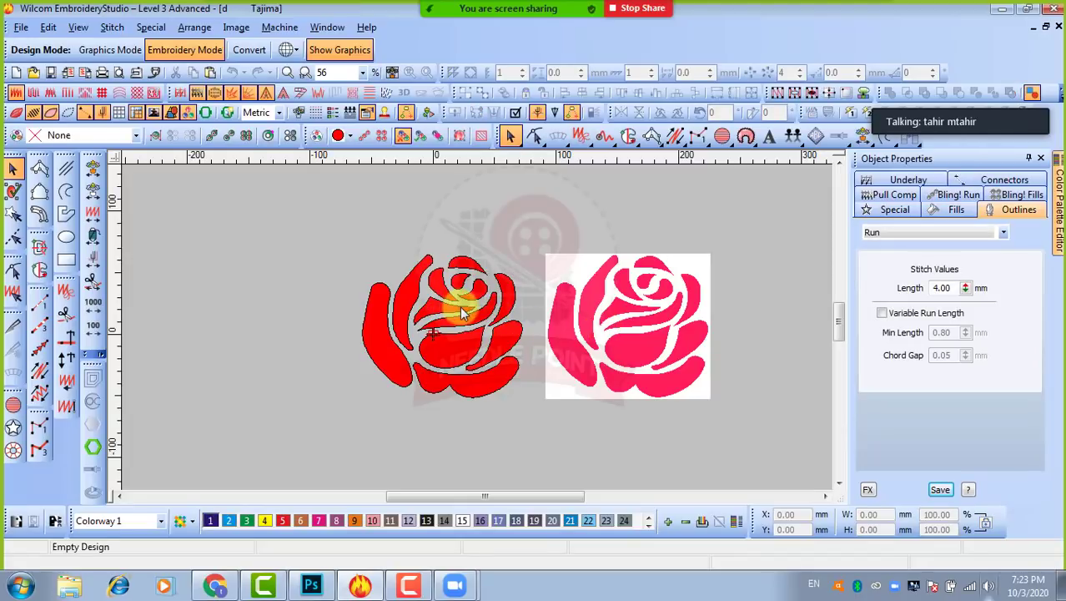
# Step: Switch to Windows Explorer and open the Images folder inside Samples - EmbroideryStudio e2.0 on Local Disk (C:)
pyautogui.click(67, 588)
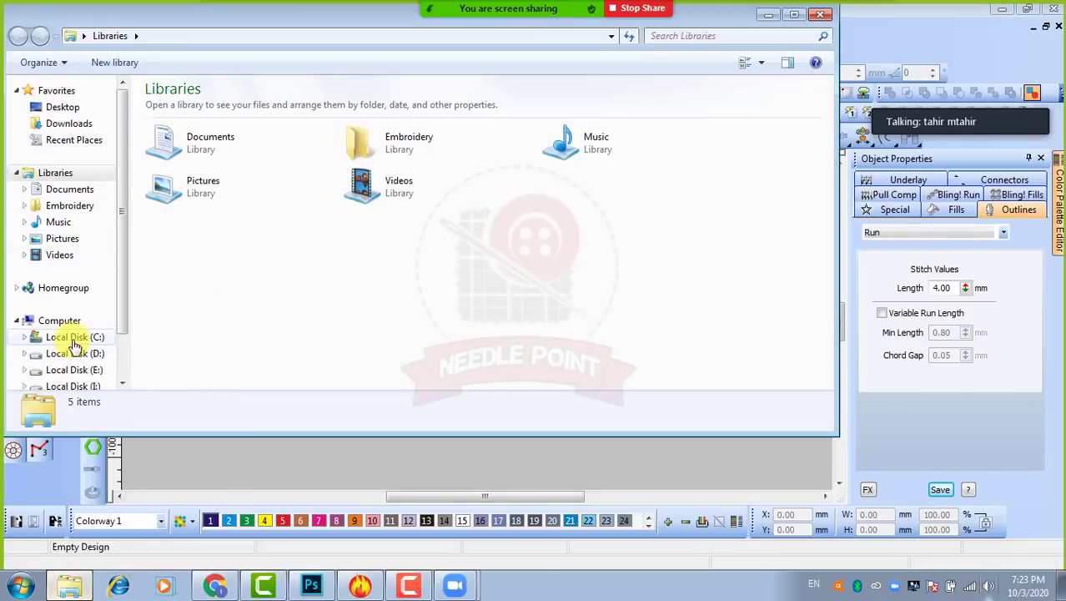
pyautogui.click(74, 337)
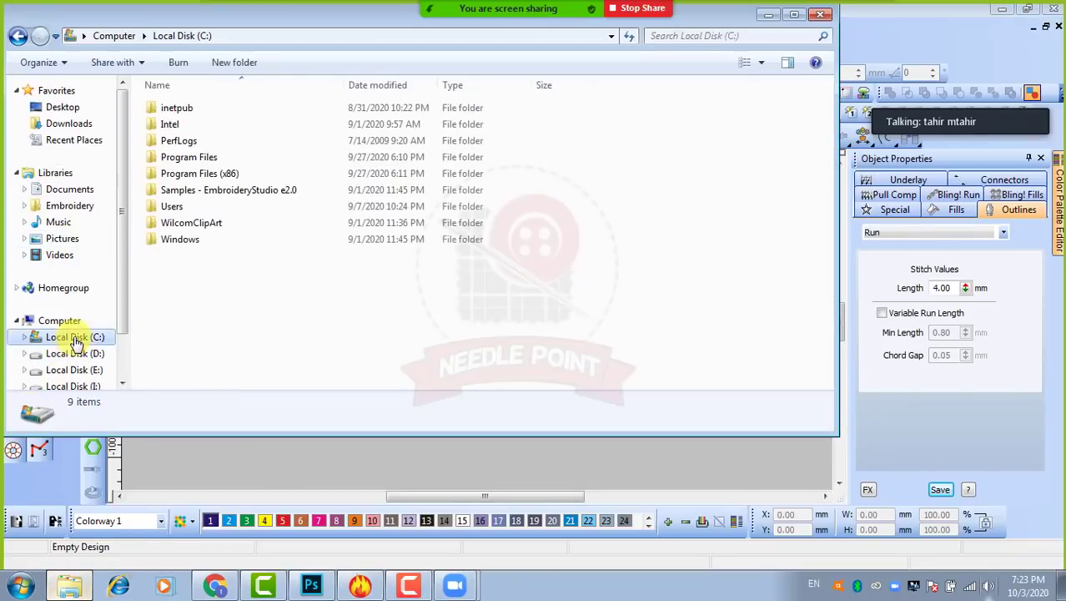
pyautogui.doubleClick(219, 195)
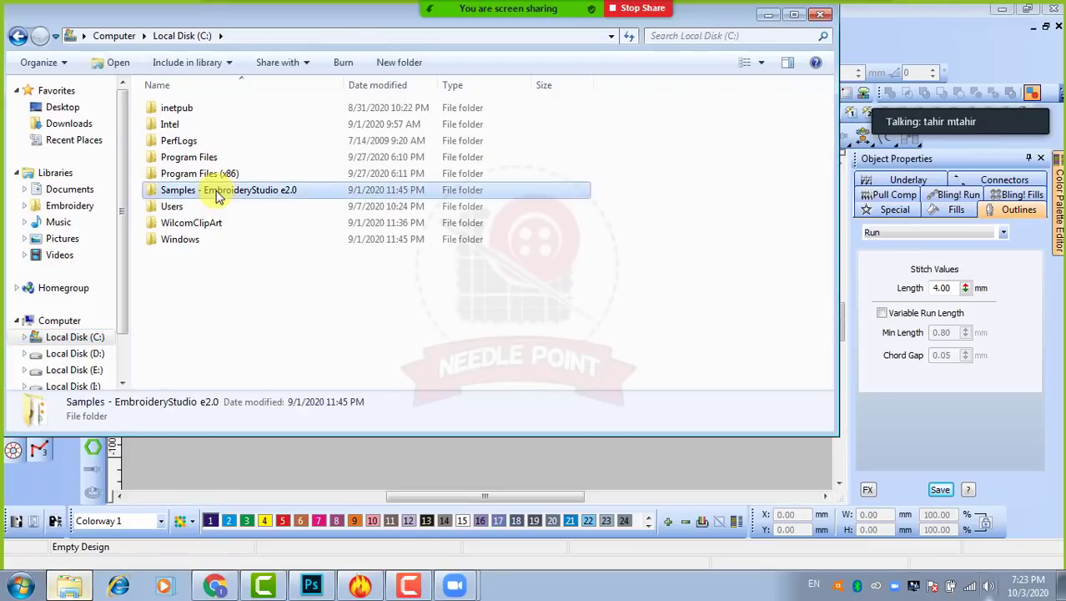
pyautogui.click(21, 37)
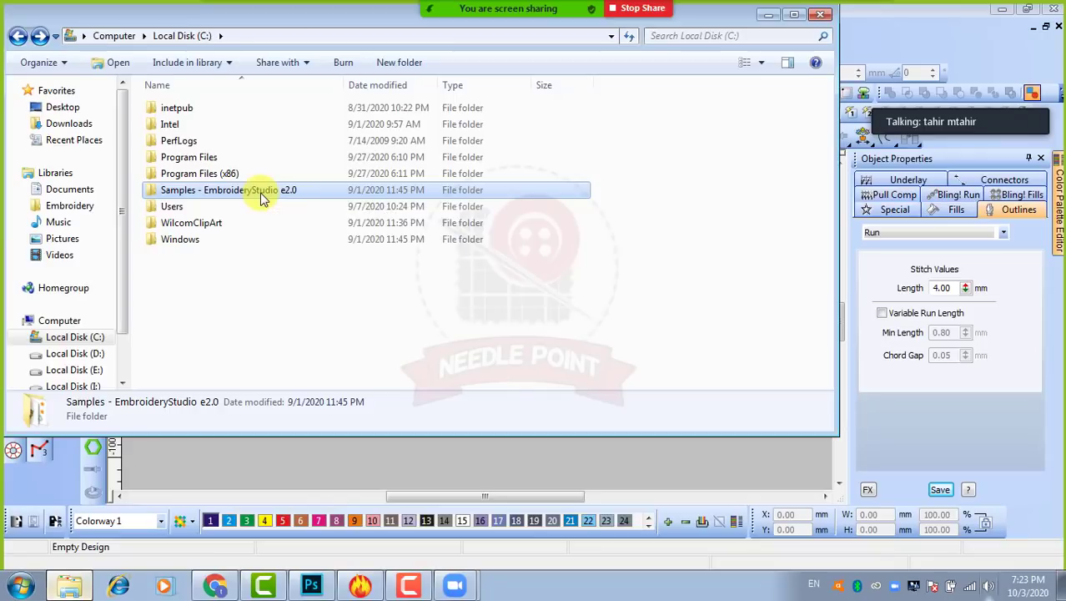
pyautogui.doubleClick(261, 196)
pyautogui.click(178, 127)
pyautogui.doubleClick(178, 127)
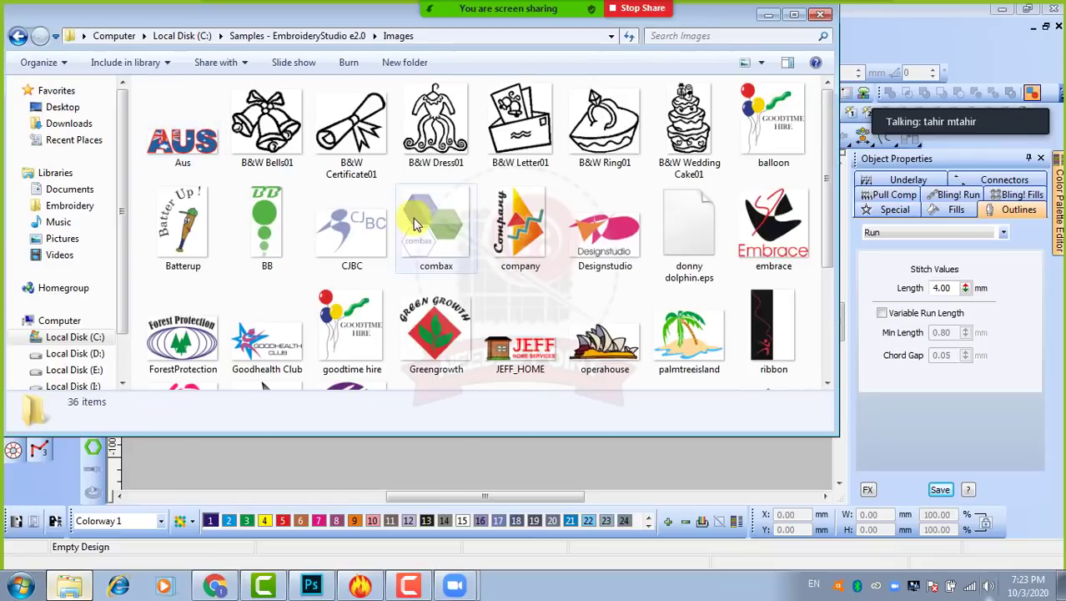
# Step: Browse the sample artwork, checking the sailboat, Greengrowth and company images, and return to EmbroideryStudio
pyautogui.scroll(-3, 583, 287)
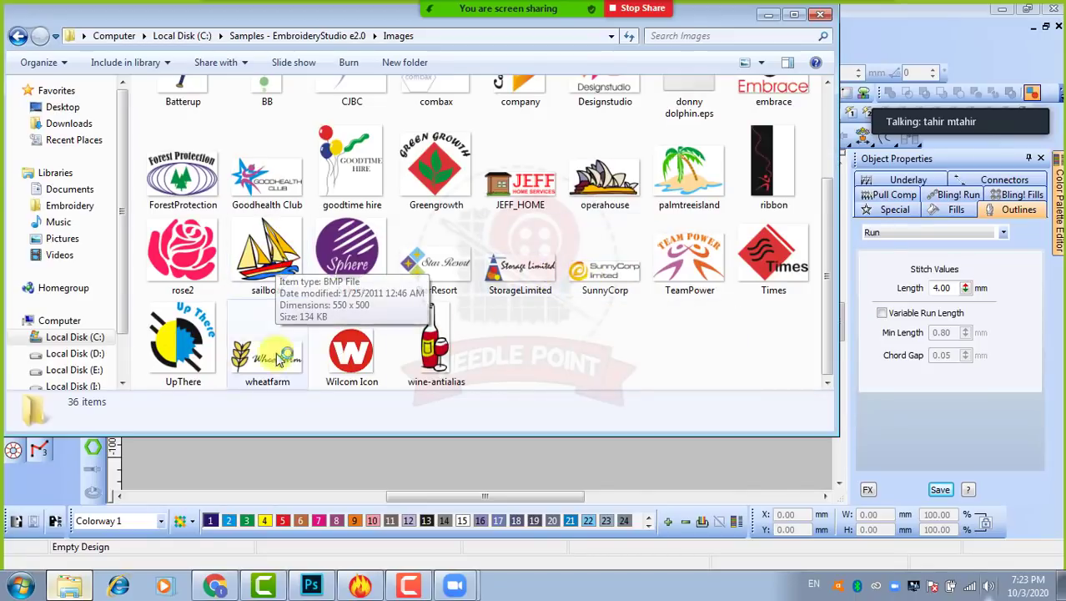
pyautogui.click(270, 266)
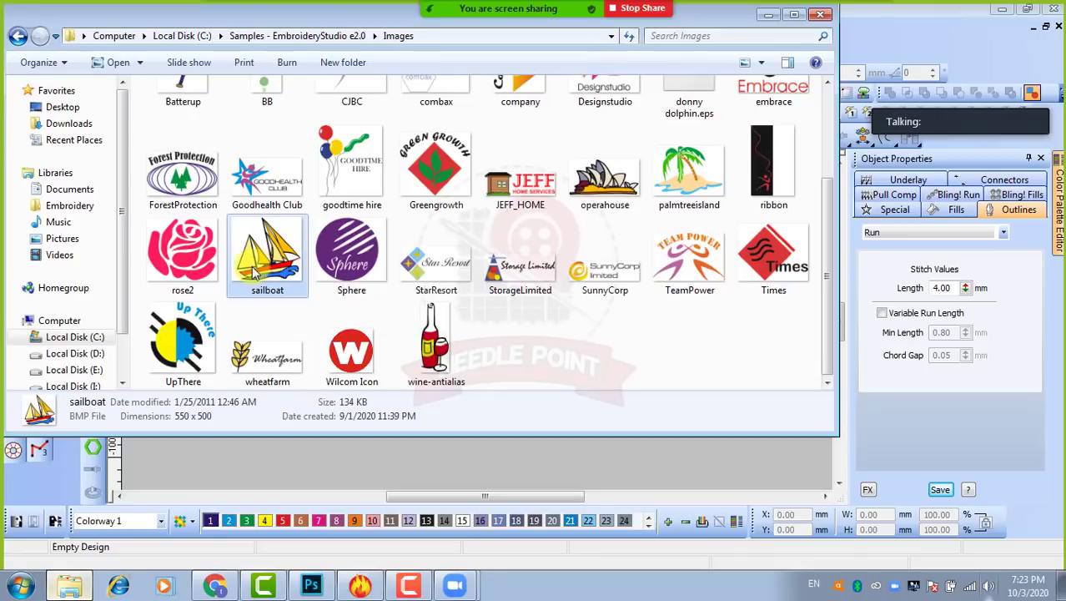
pyautogui.click(445, 178)
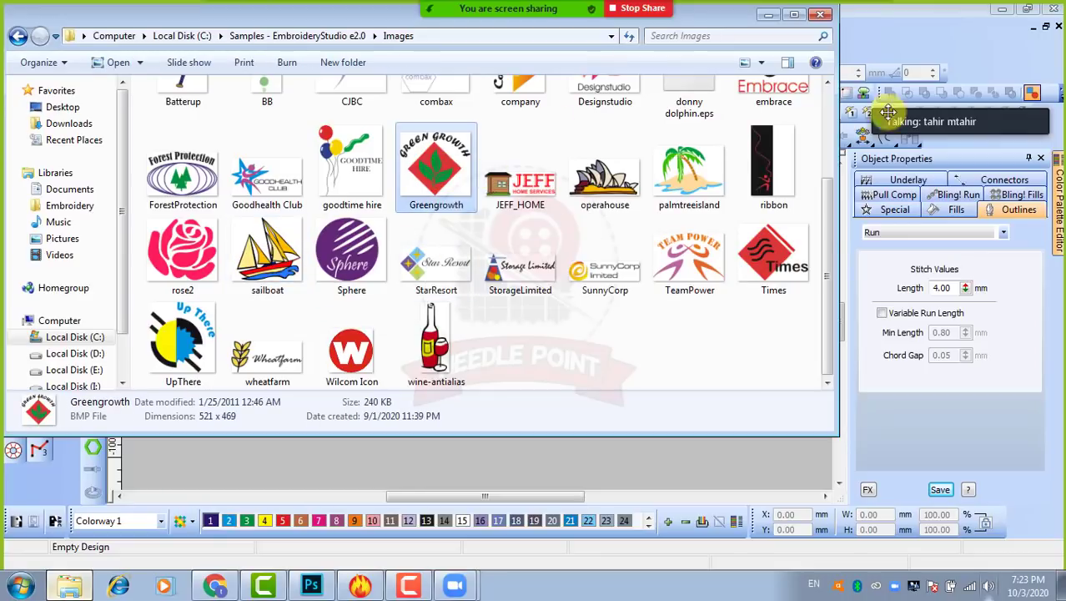
pyautogui.scroll(2, 828, 232)
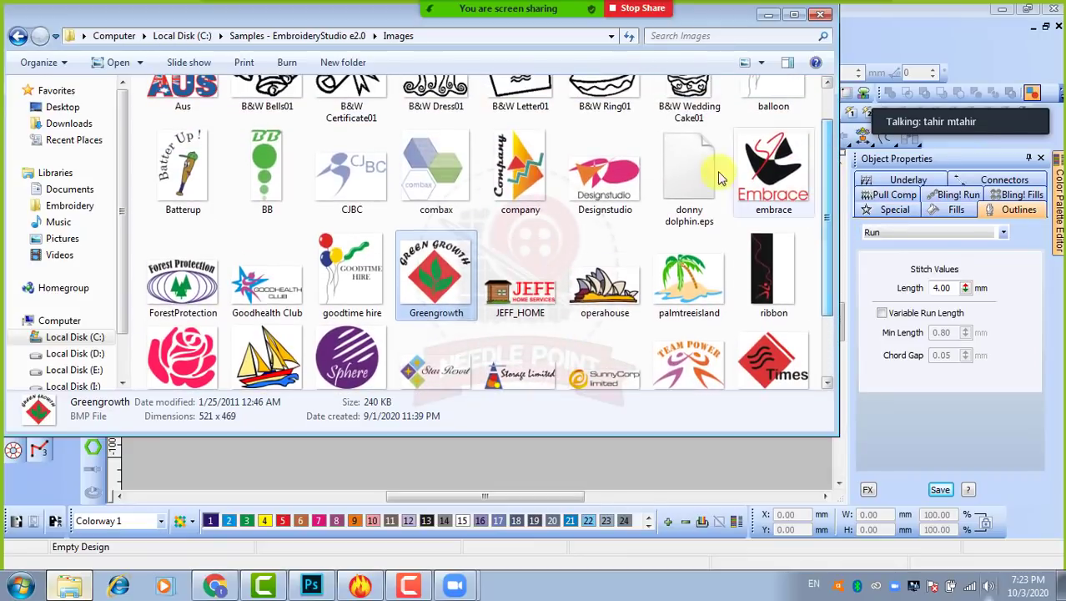
pyautogui.click(513, 177)
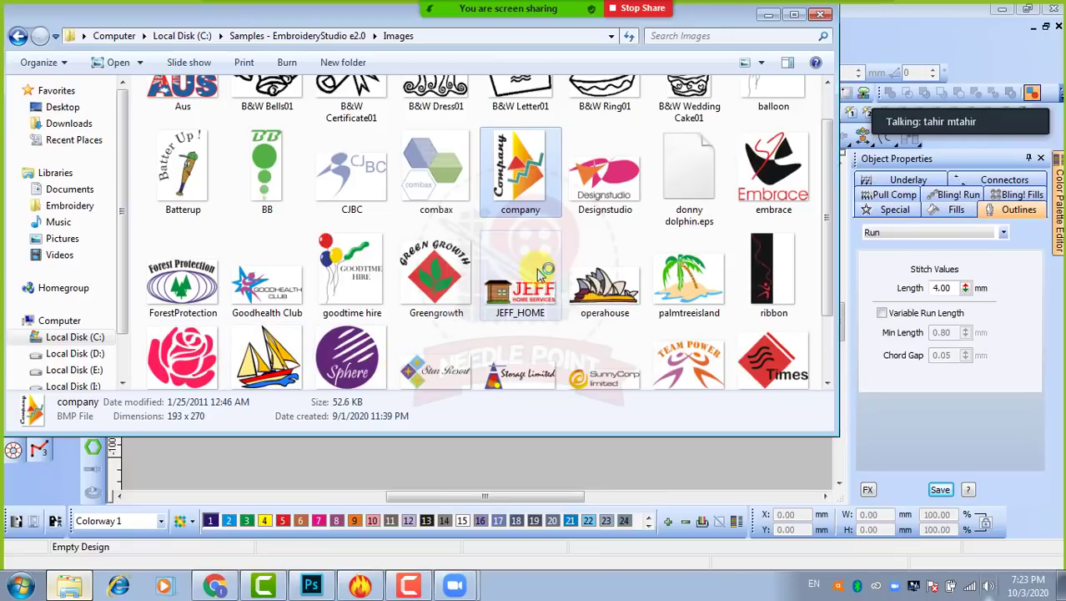
pyautogui.click(768, 17)
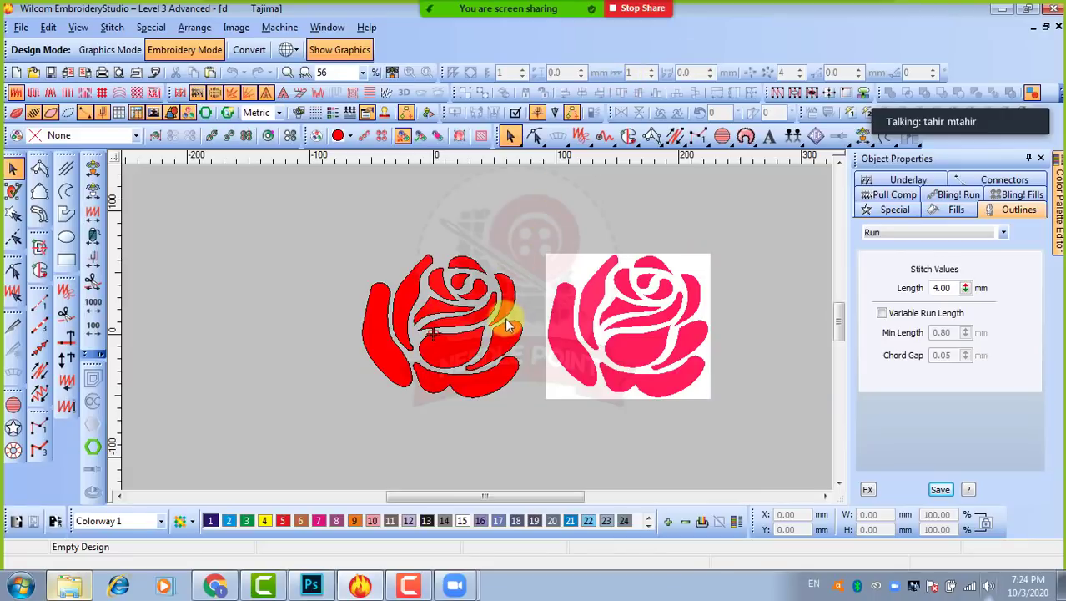
# Step: Inspect the upper-right outer petal and the top petal of the red rose as separate shapes
pyautogui.scroll(2, 511, 303)
pyautogui.click(465, 296)
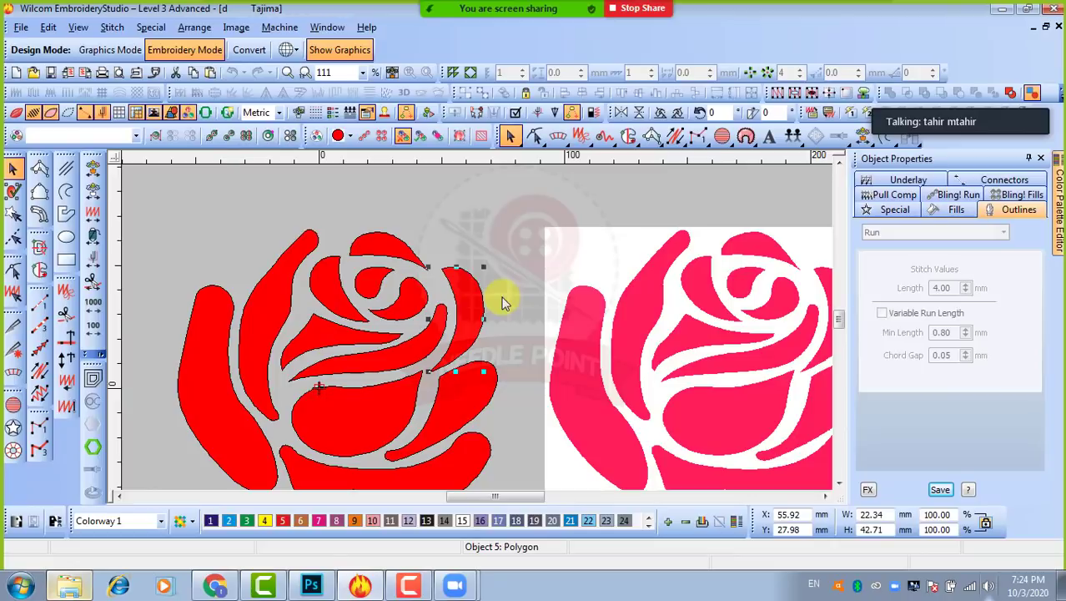
pyautogui.scroll(-2, 500, 296)
pyautogui.scroll(2, 472, 338)
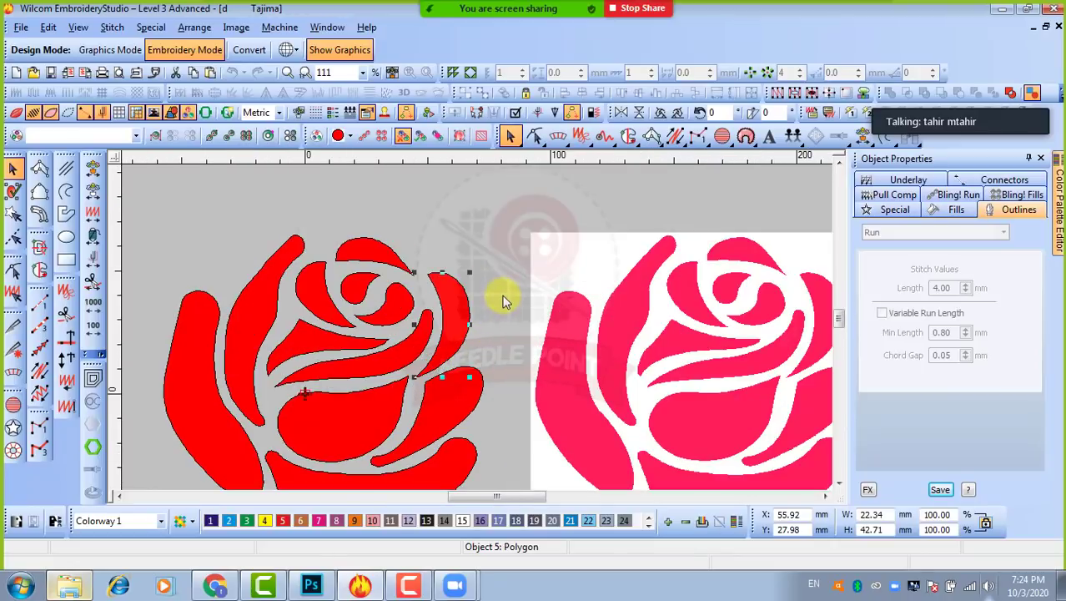
pyautogui.click(503, 297)
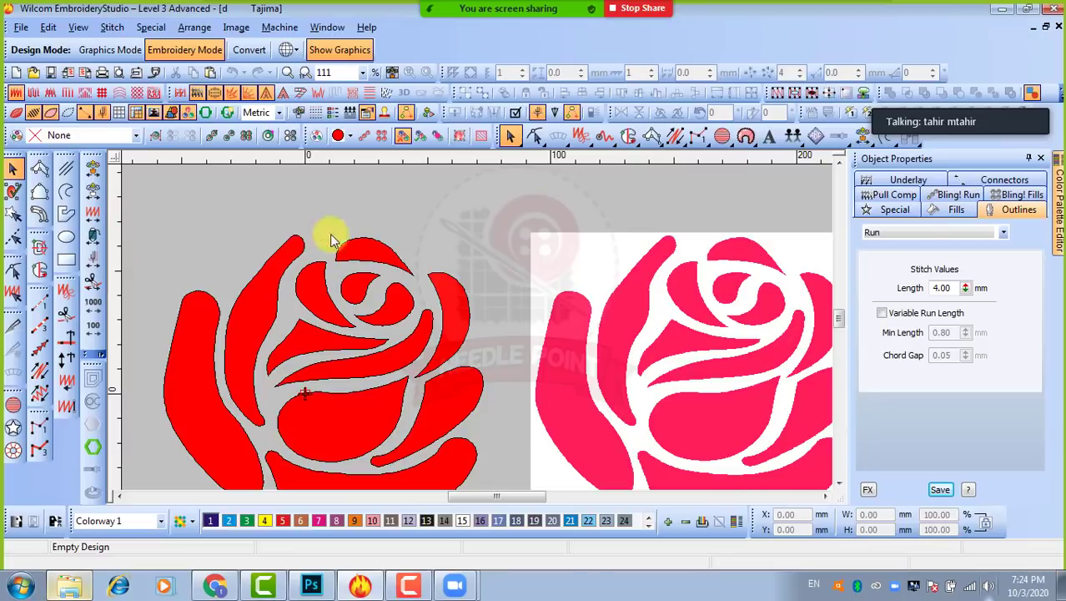
pyautogui.click(367, 260)
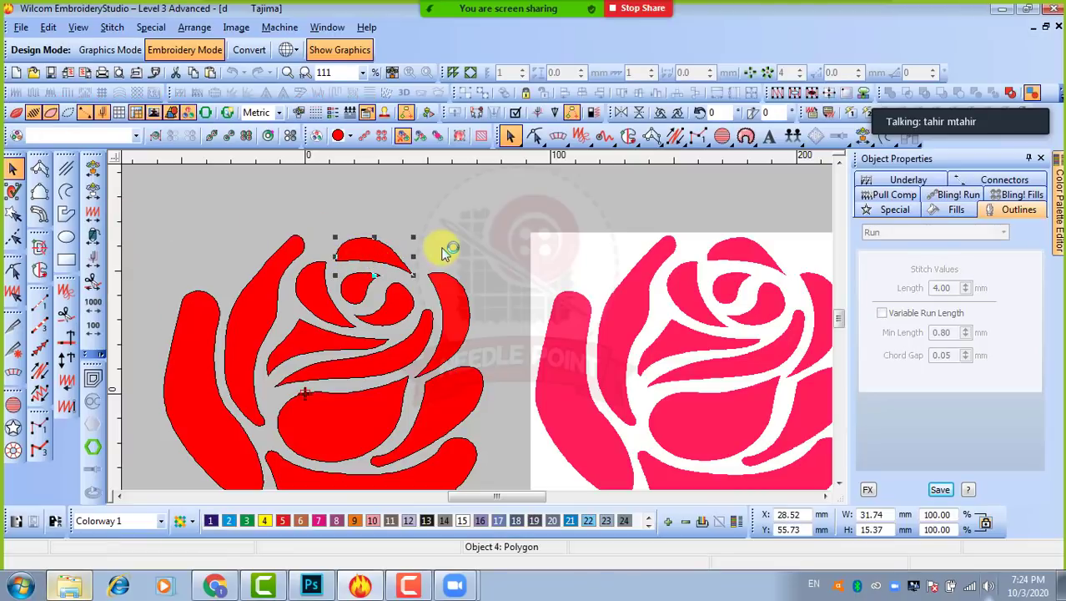
pyautogui.click(446, 249)
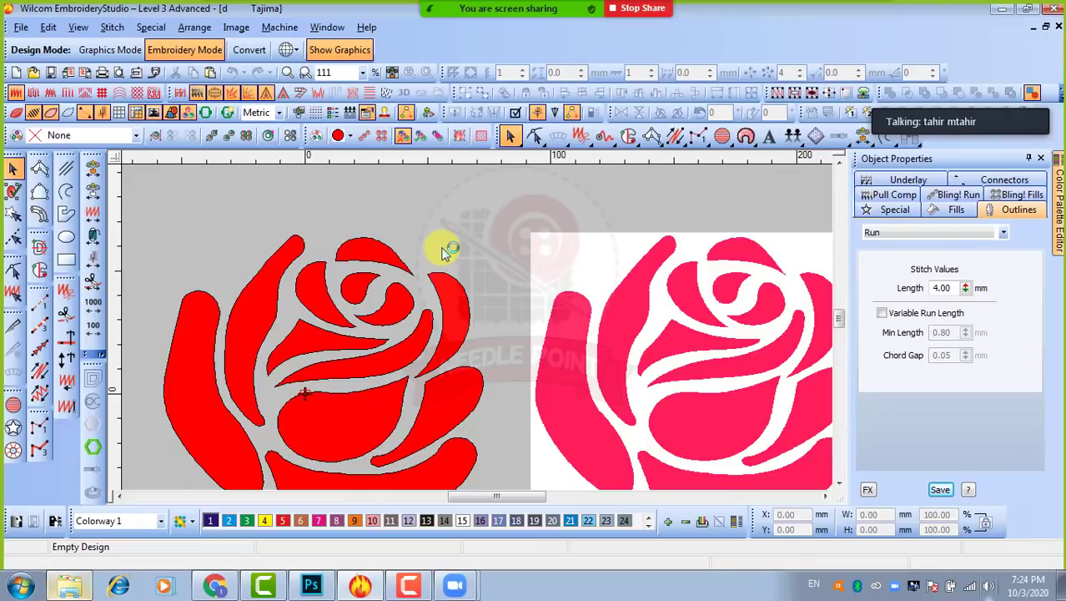
pyautogui.click(361, 252)
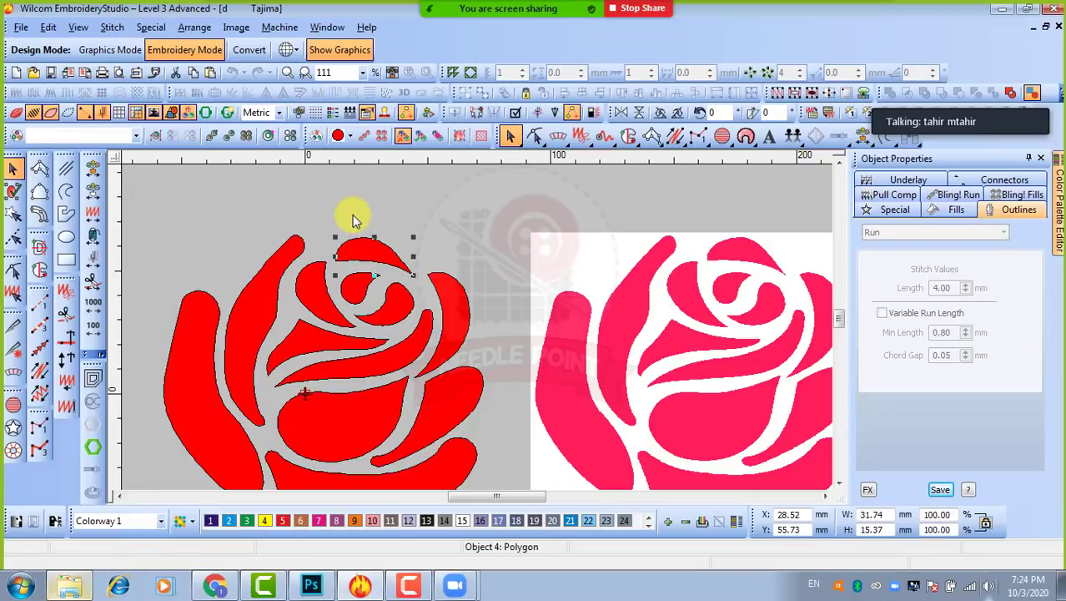
pyautogui.click(350, 214)
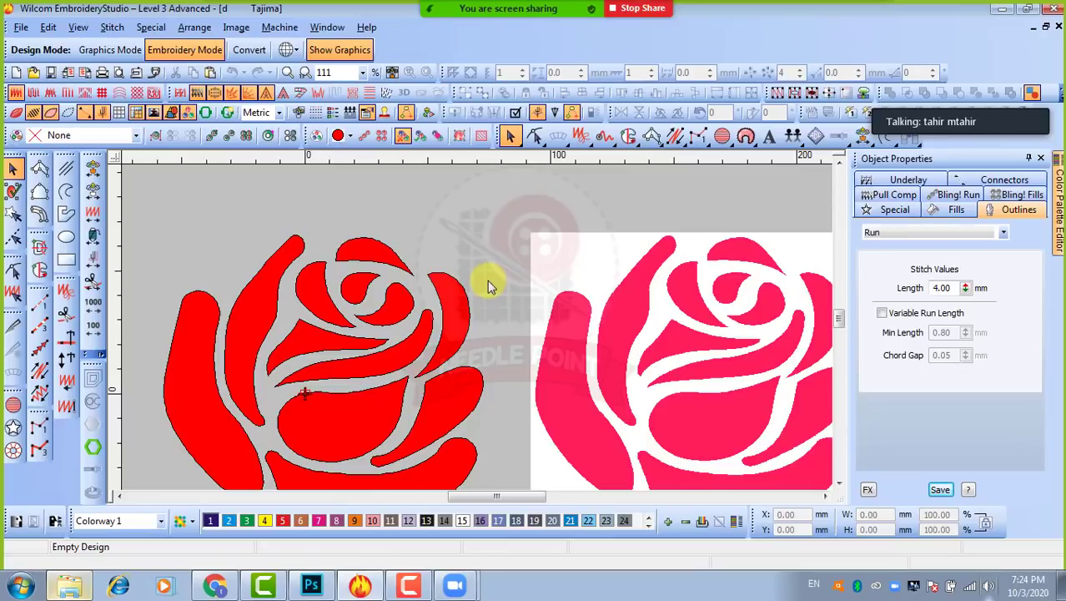
# Step: Examine the red rose's petals one by one, from the top and right petals through the centre ones, and clear the selection
pyautogui.click(365, 253)
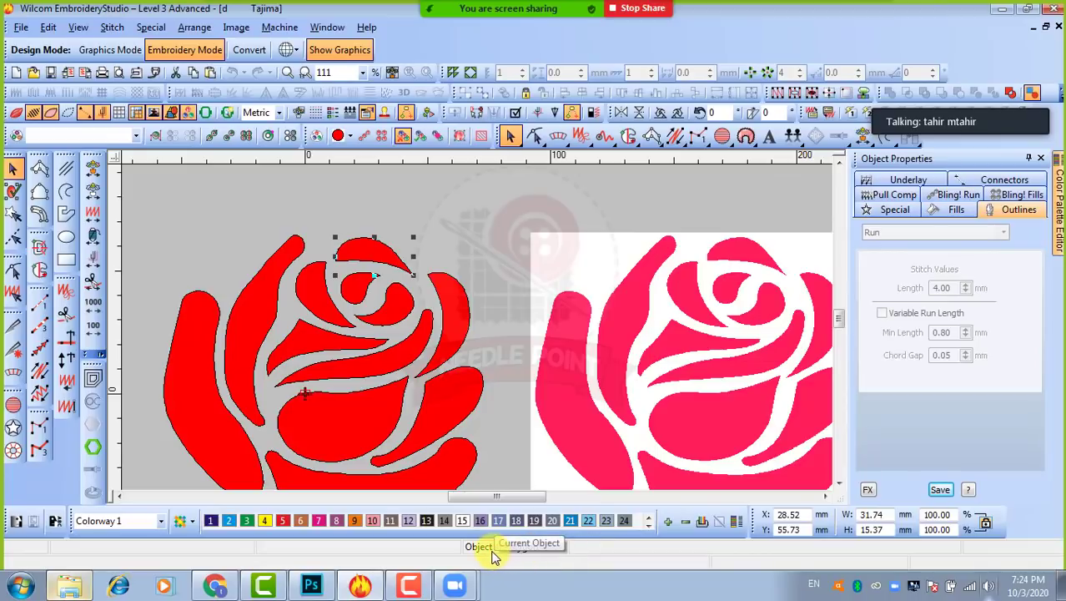
pyautogui.click(463, 323)
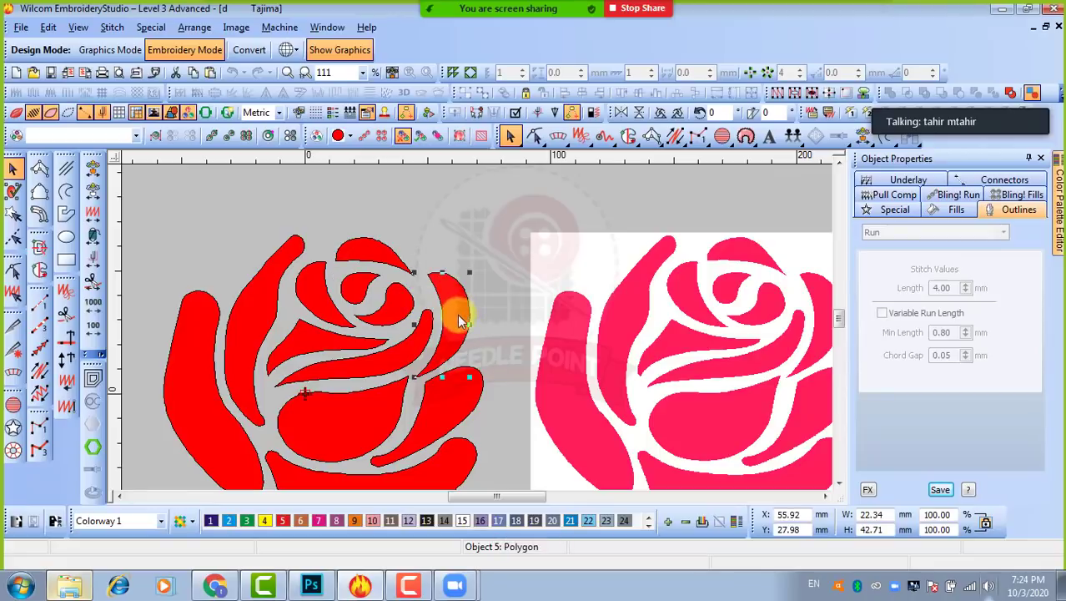
pyautogui.click(449, 408)
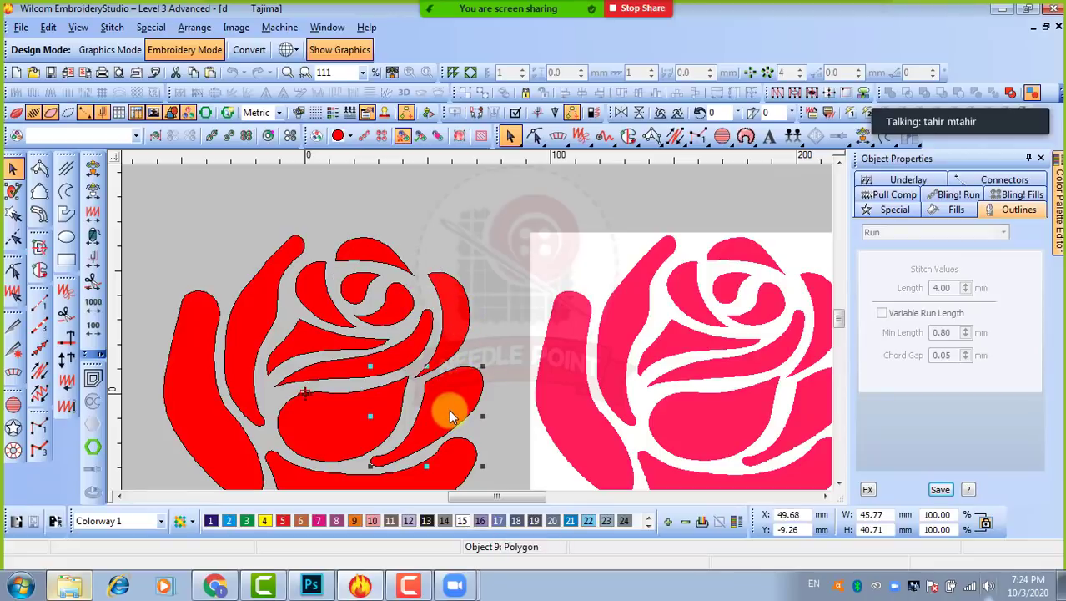
pyautogui.click(348, 425)
pyautogui.click(368, 367)
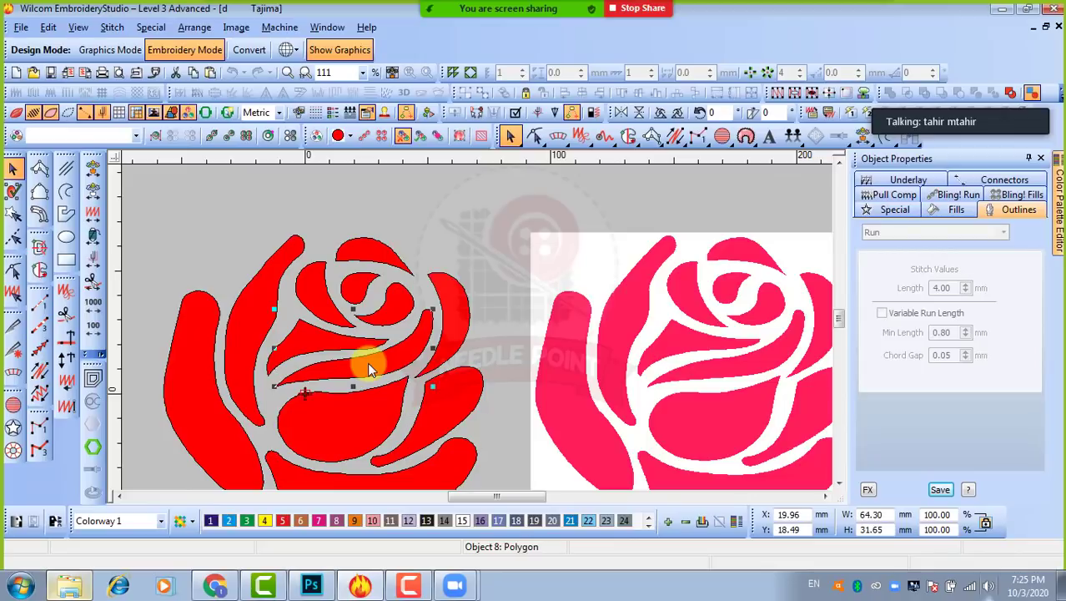
pyautogui.click(310, 336)
pyautogui.click(314, 302)
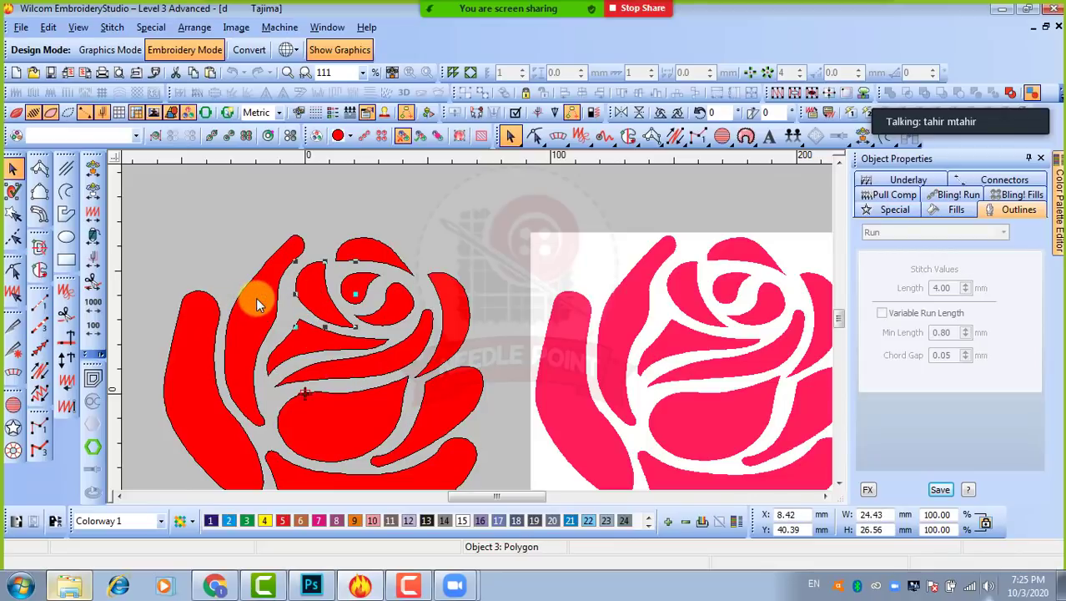
pyautogui.click(510, 216)
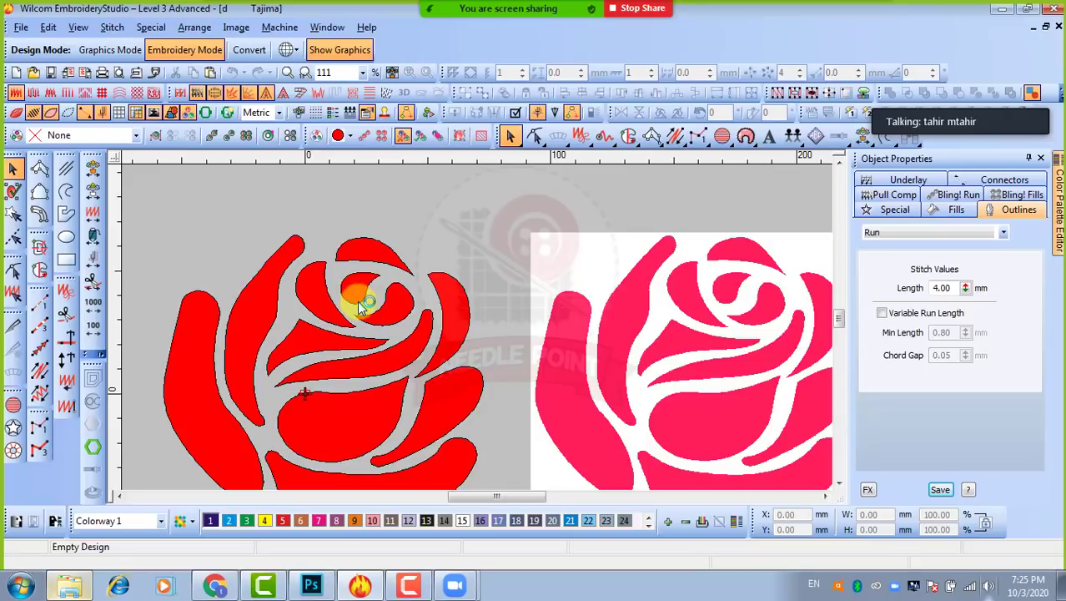
pyautogui.click(373, 254)
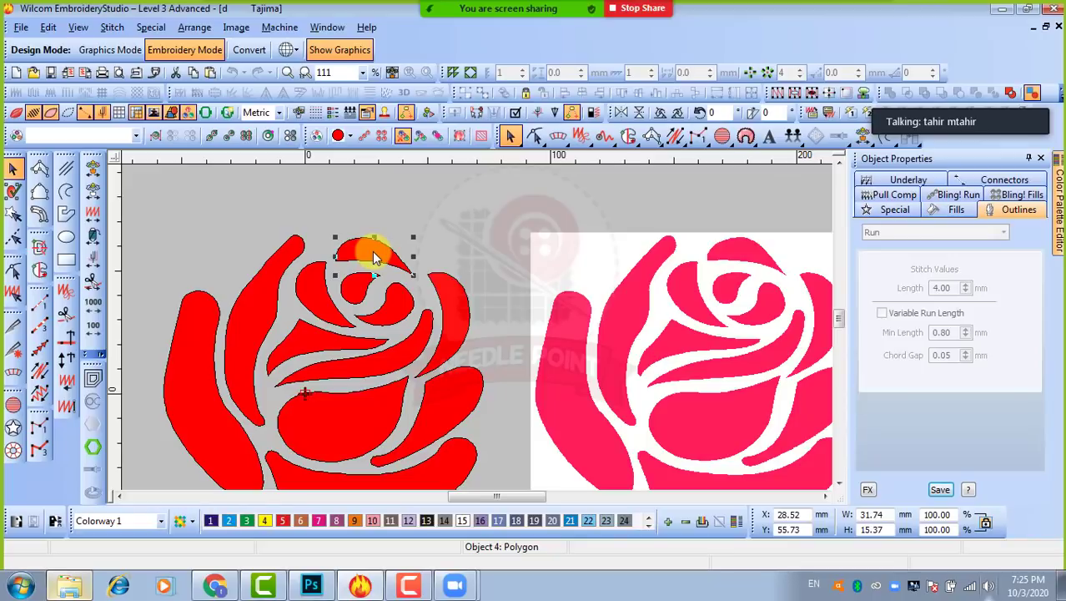
pyautogui.click(443, 251)
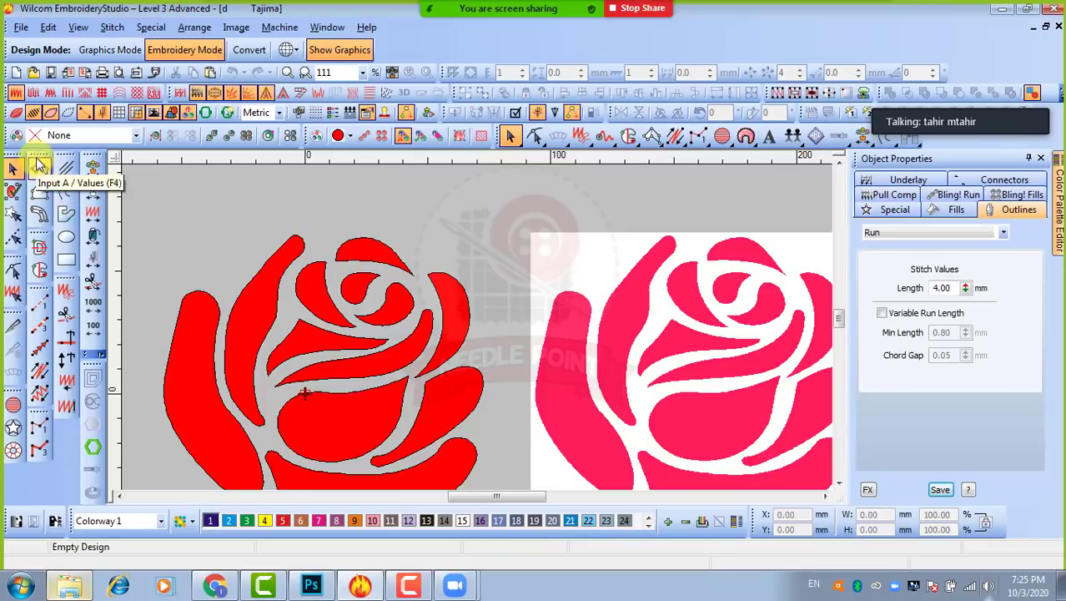
# Step: Undock the column shape, free shape and Outline Tools toolbars and float them in a row above the rose
pyautogui.moveTo(40, 171); pyautogui.dragTo(392, 205)
pyautogui.moveTo(34, 218); pyautogui.dragTo(461, 192)
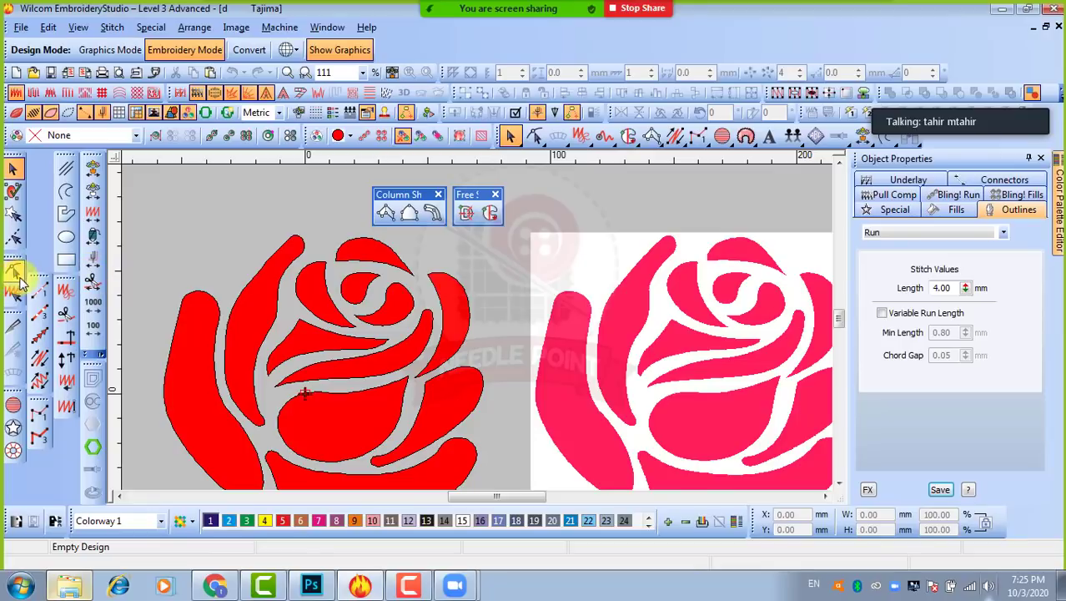
pyautogui.moveTo(24, 273); pyautogui.dragTo(543, 195)
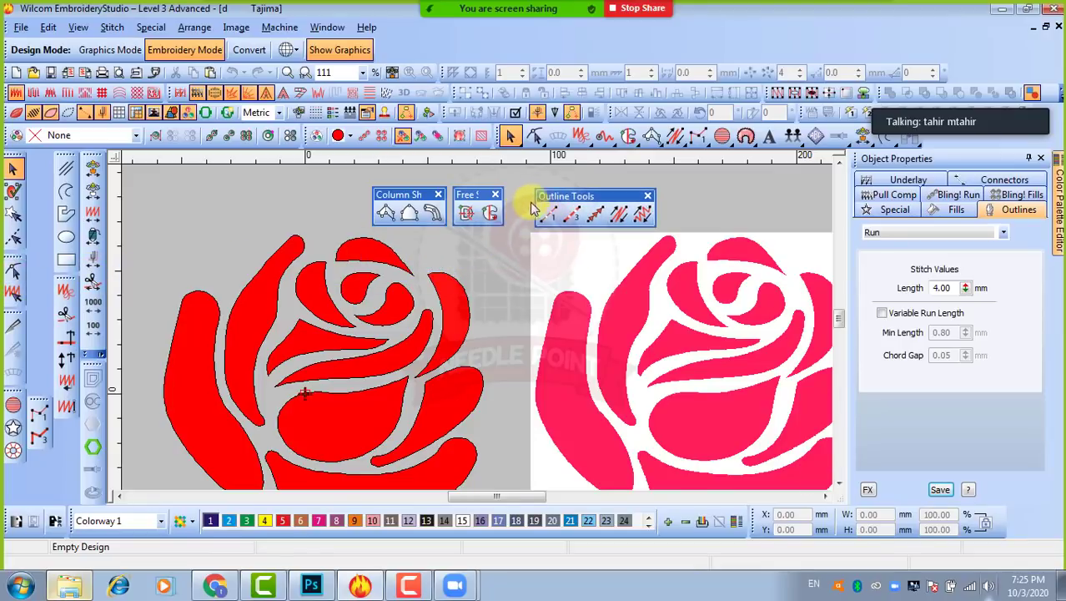
# Step: Examine the red rose's top petal up close as a single shape and clear the selection
pyautogui.click(367, 257)
pyautogui.scroll(2, 375, 259)
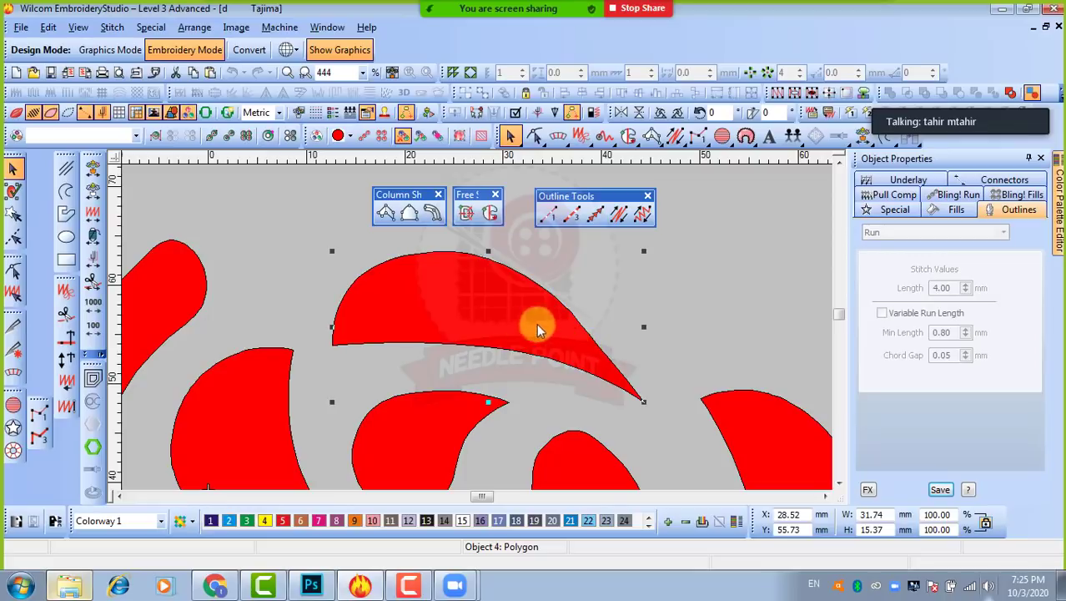
pyautogui.click(715, 310)
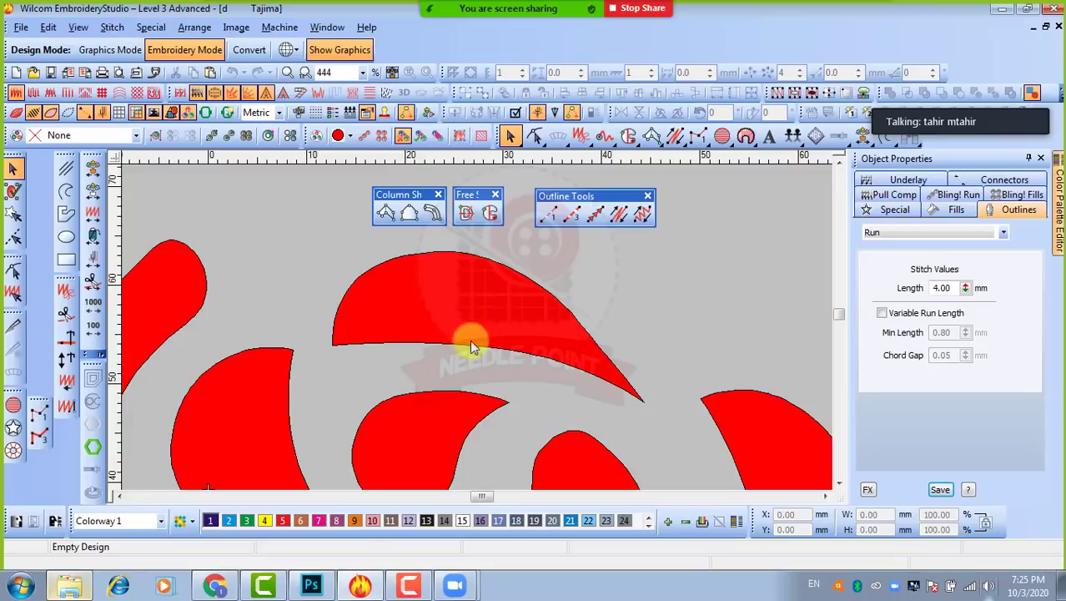
# Step: Review the outline, free shape and column shape tools against the red rose's top petal, inspecting the petal as a shape
pyautogui.click(548, 213)
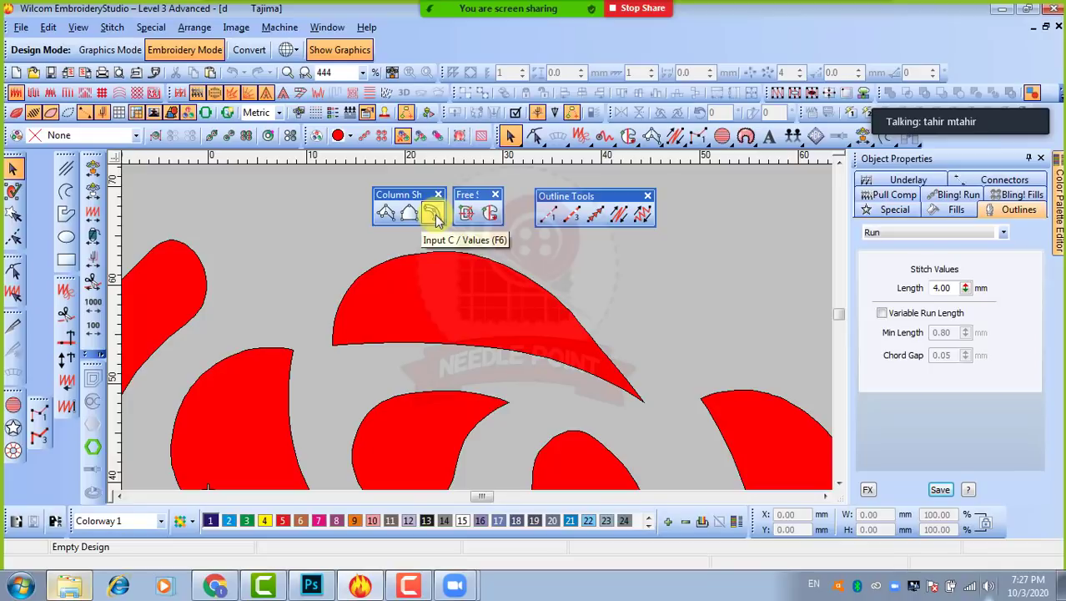
pyautogui.click(490, 215)
pyautogui.click(461, 311)
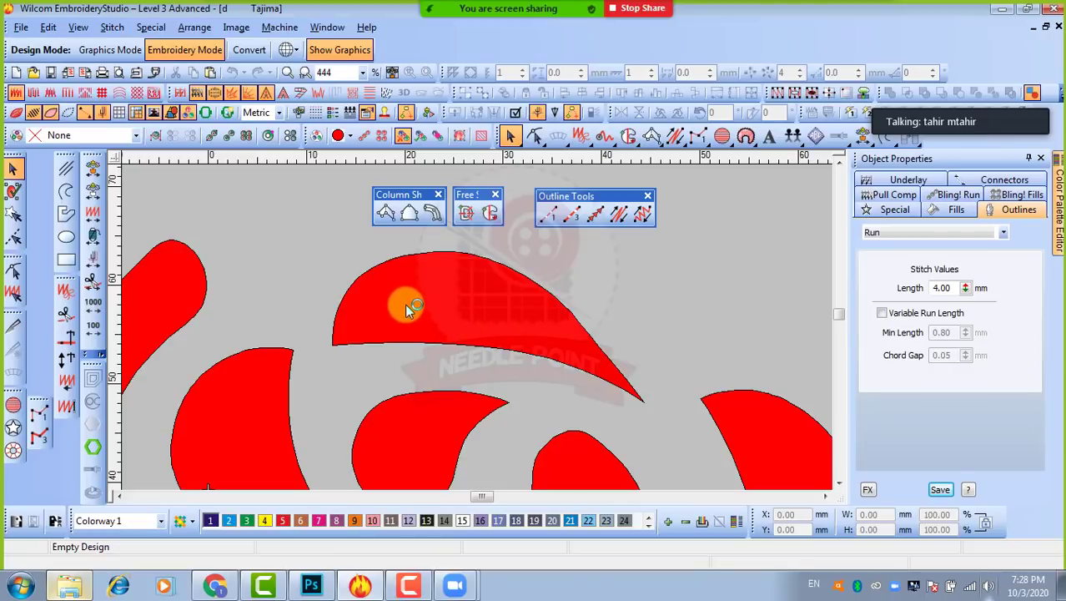
pyautogui.click(385, 214)
pyautogui.moveTo(359, 227); pyautogui.dragTo(457, 257)
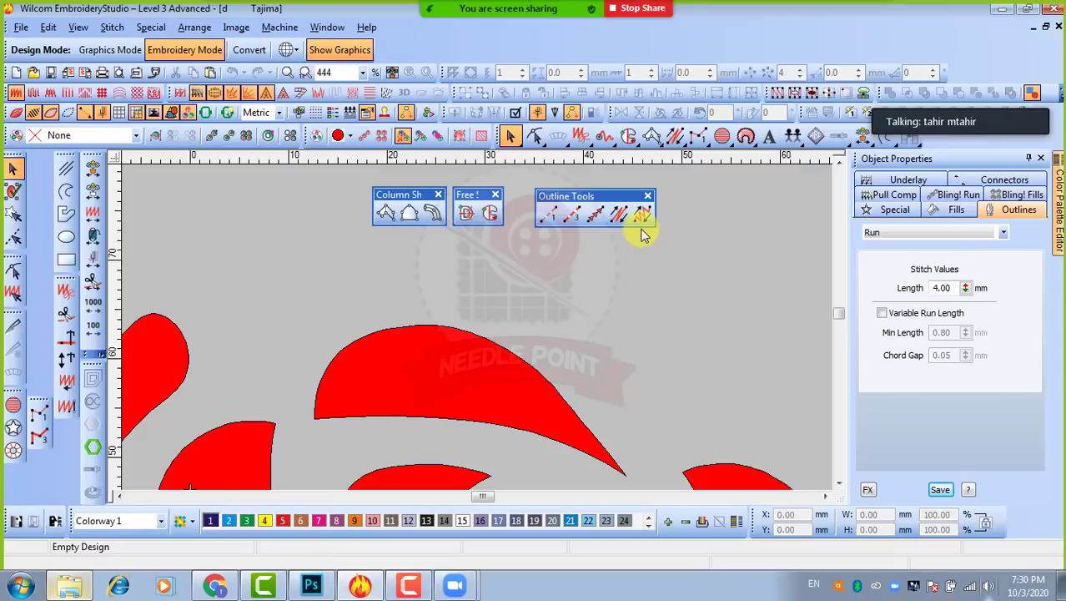
pyautogui.click(467, 371)
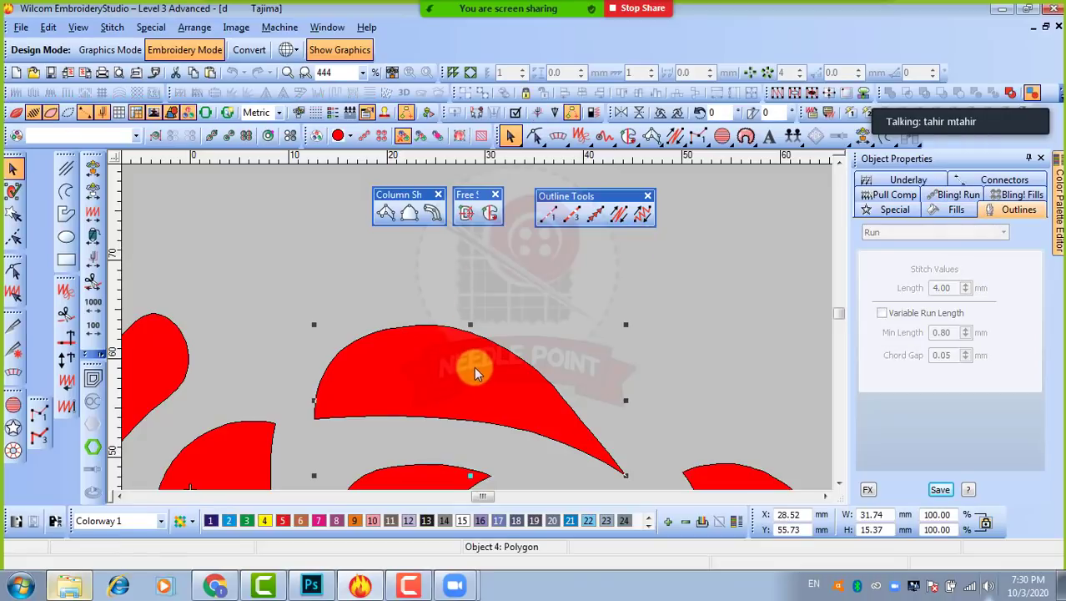
pyautogui.click(685, 357)
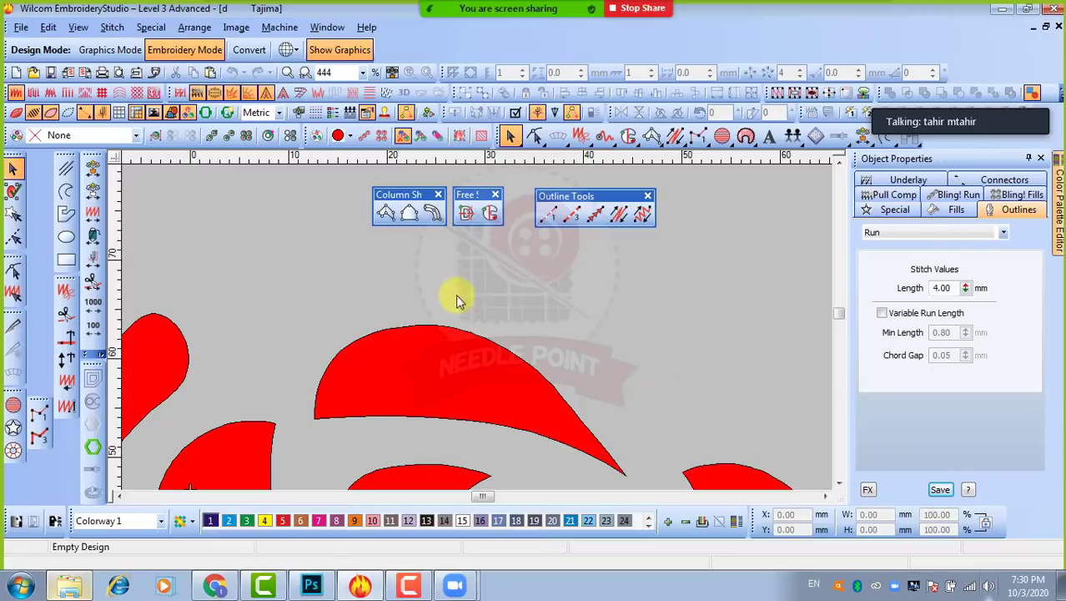
pyautogui.click(385, 213)
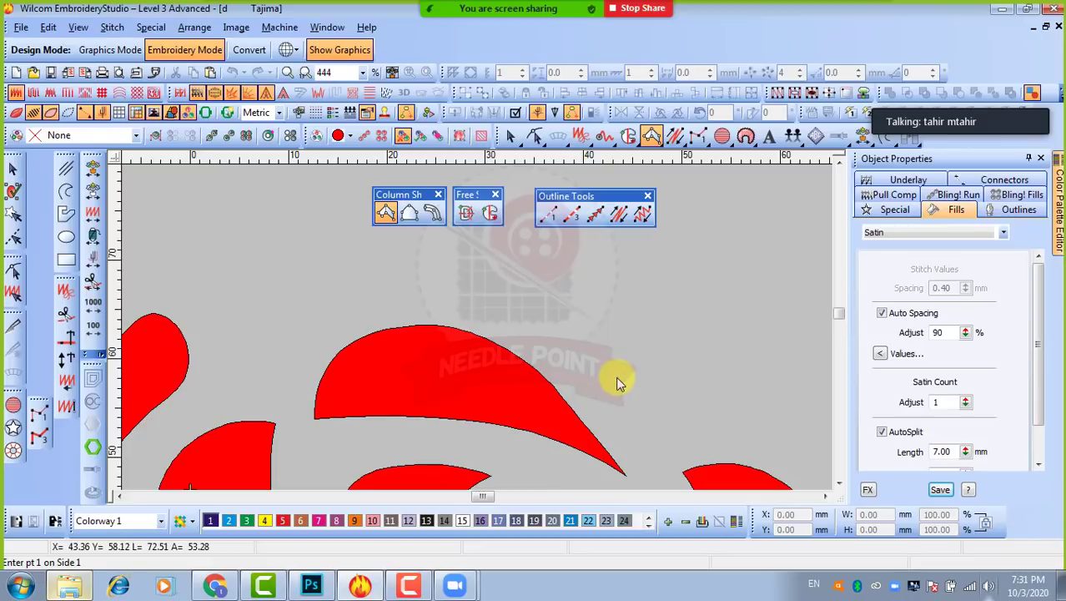
pyautogui.click(635, 416)
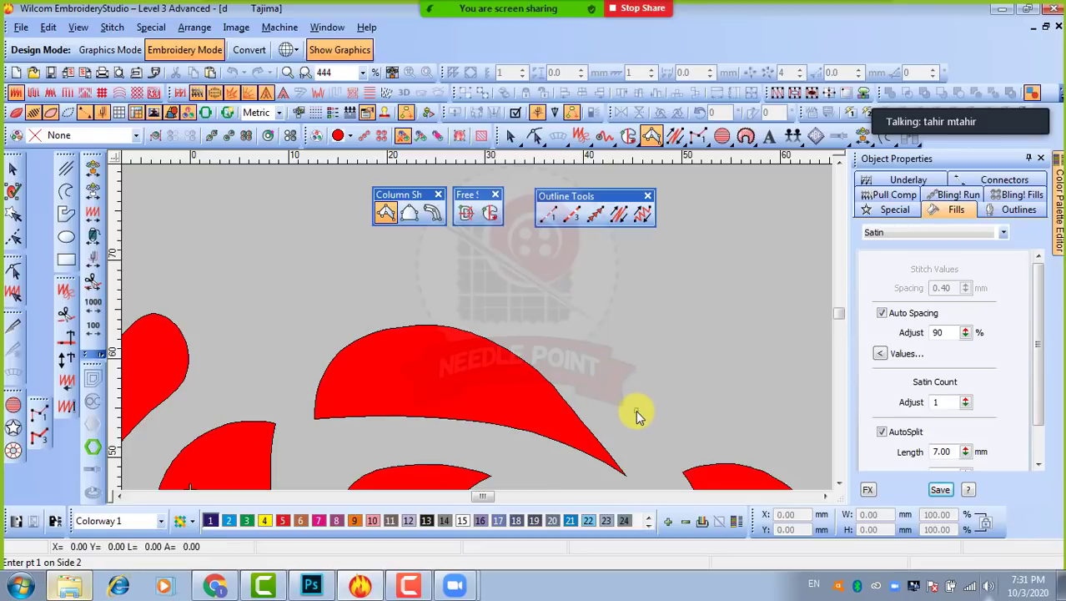
pyautogui.click(697, 385)
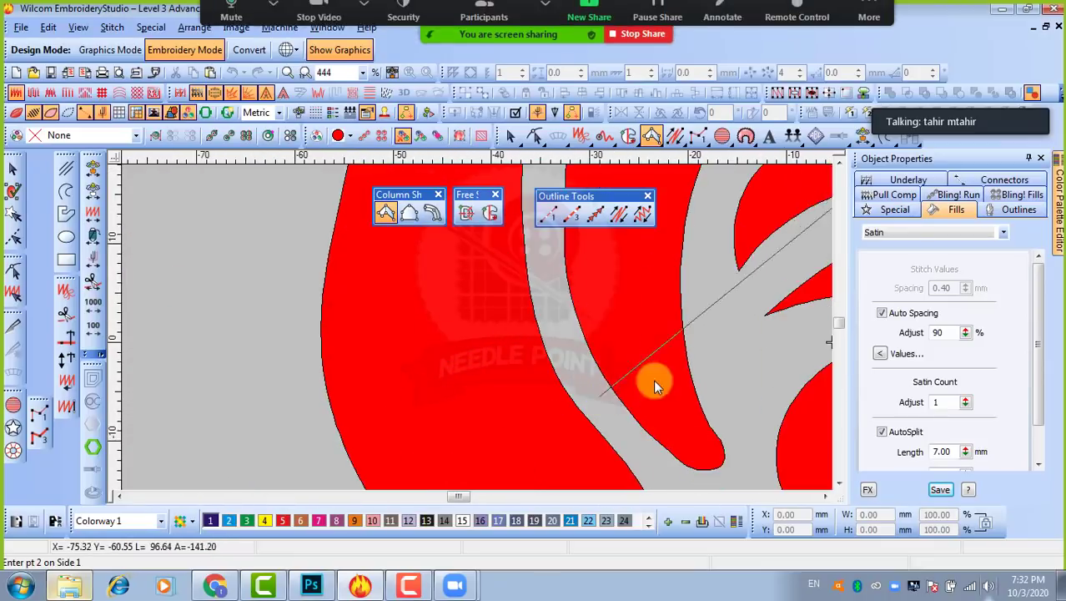
pyautogui.scroll(-2, 659, 376)
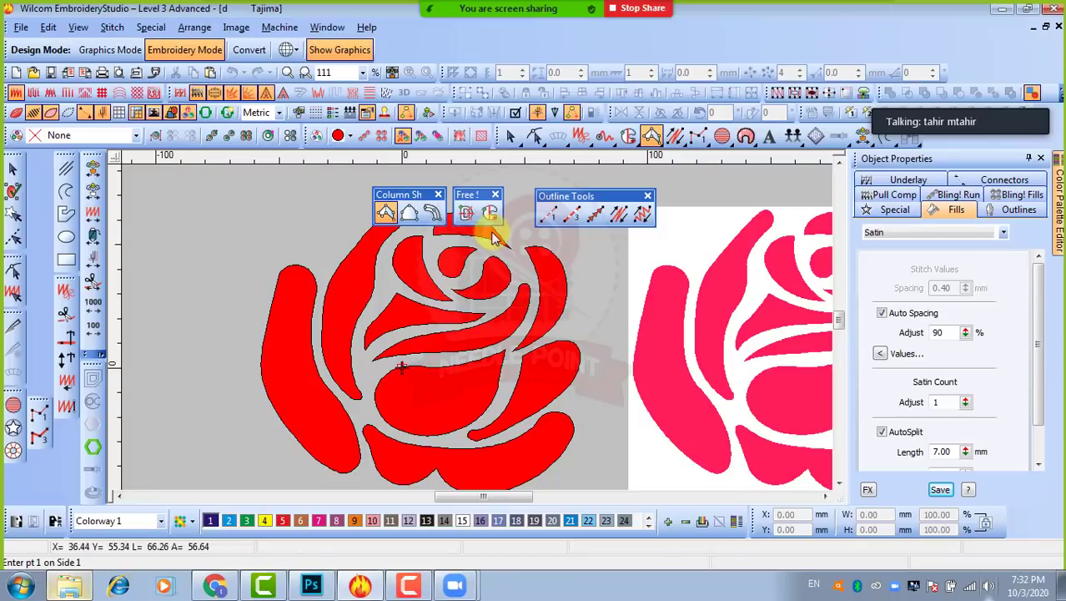
# Step: Digitize a curved satin column about 33 mm by 22 mm with Input A above the rose, using three point pairs
pyautogui.press('z')
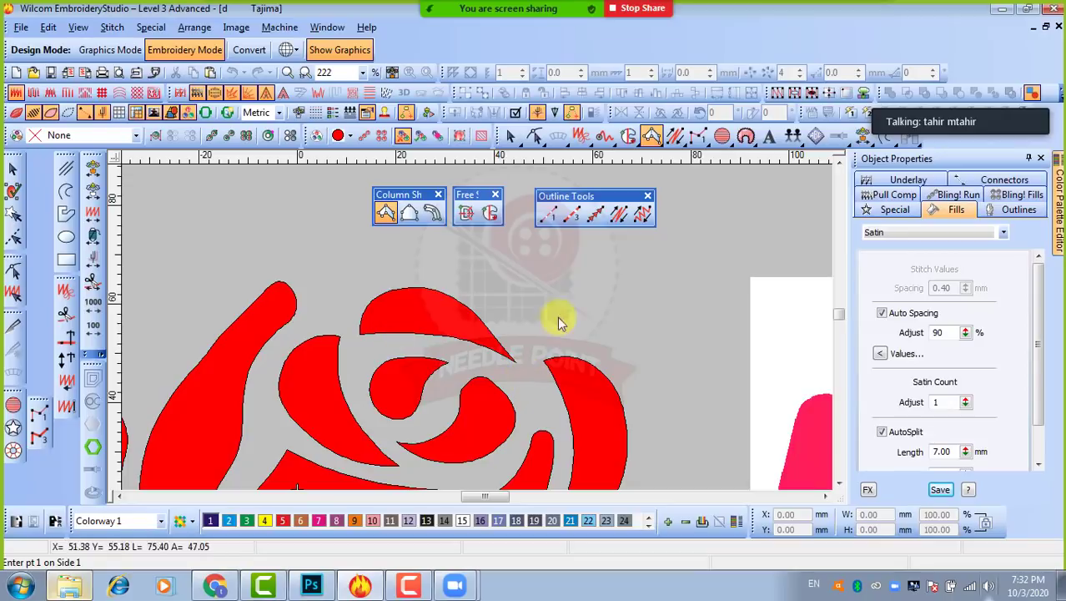
pyautogui.press('Return')
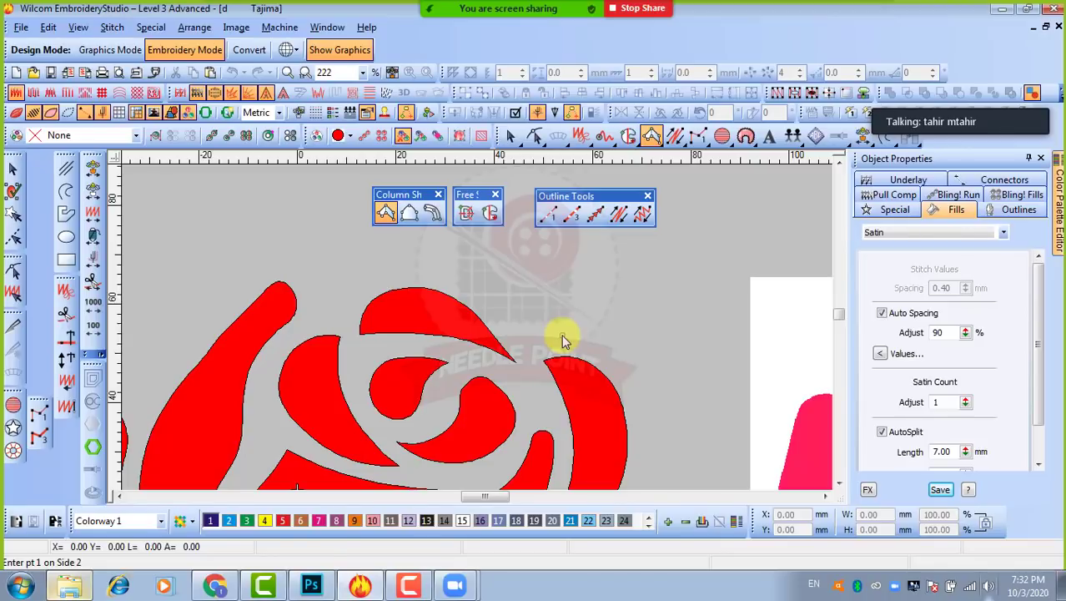
pyautogui.click(561, 334)
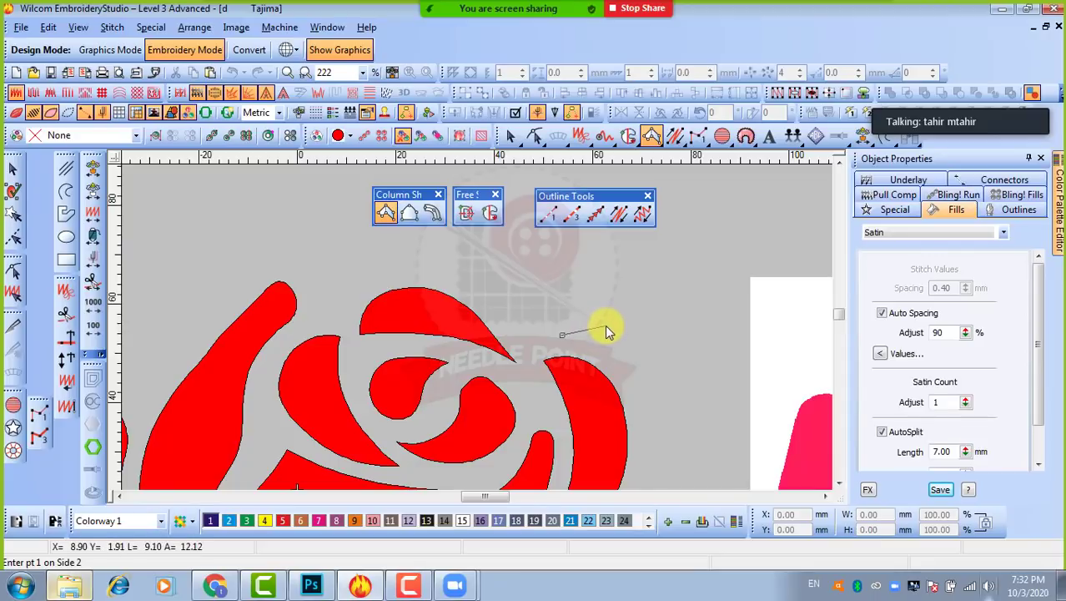
pyautogui.click(606, 331)
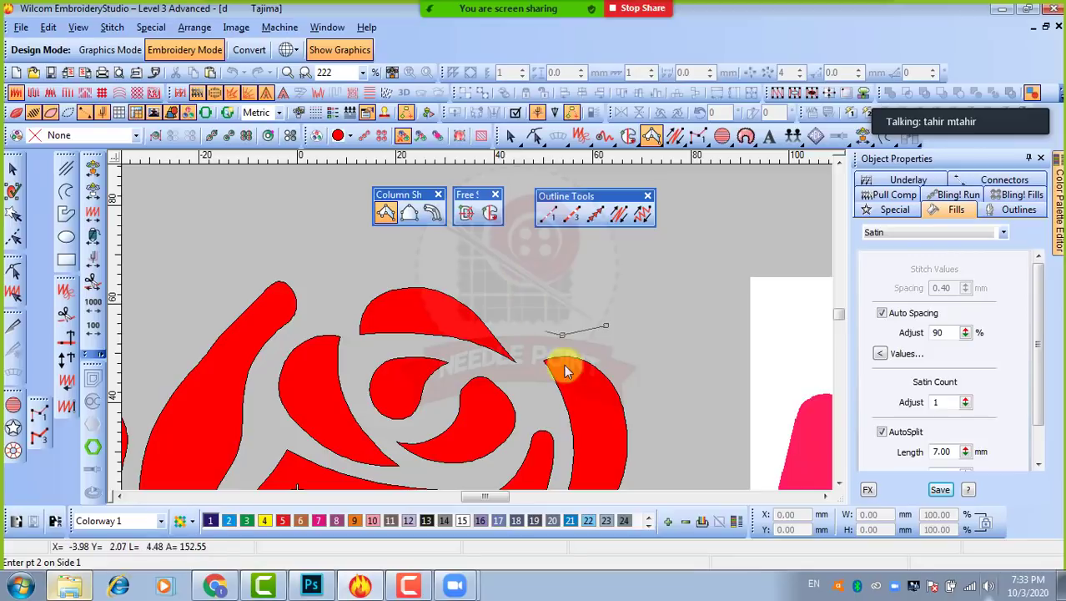
pyautogui.click(605, 328)
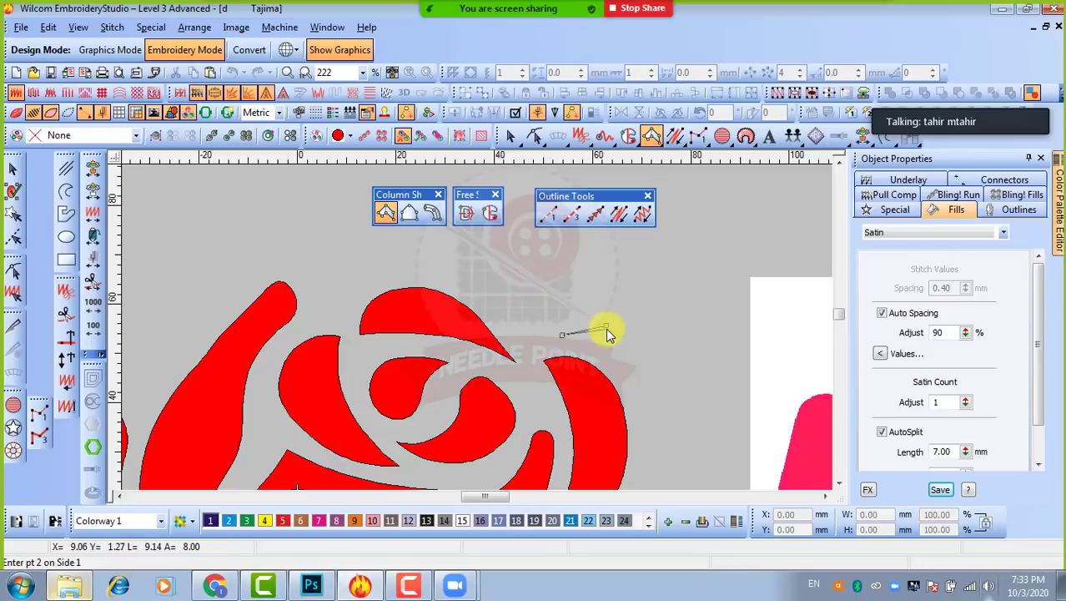
pyautogui.click(518, 286)
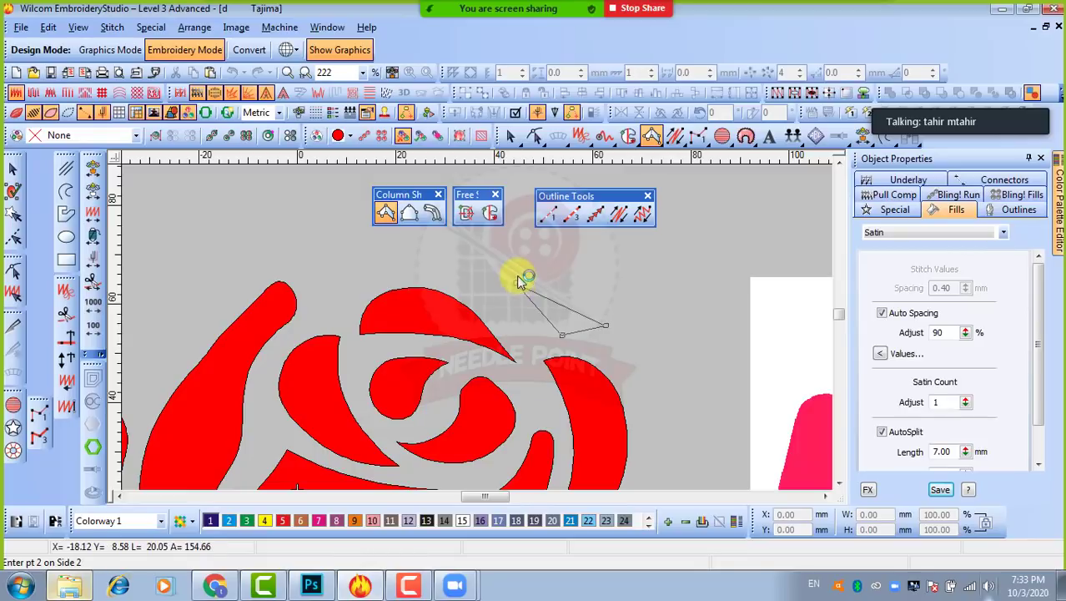
pyautogui.click(559, 261)
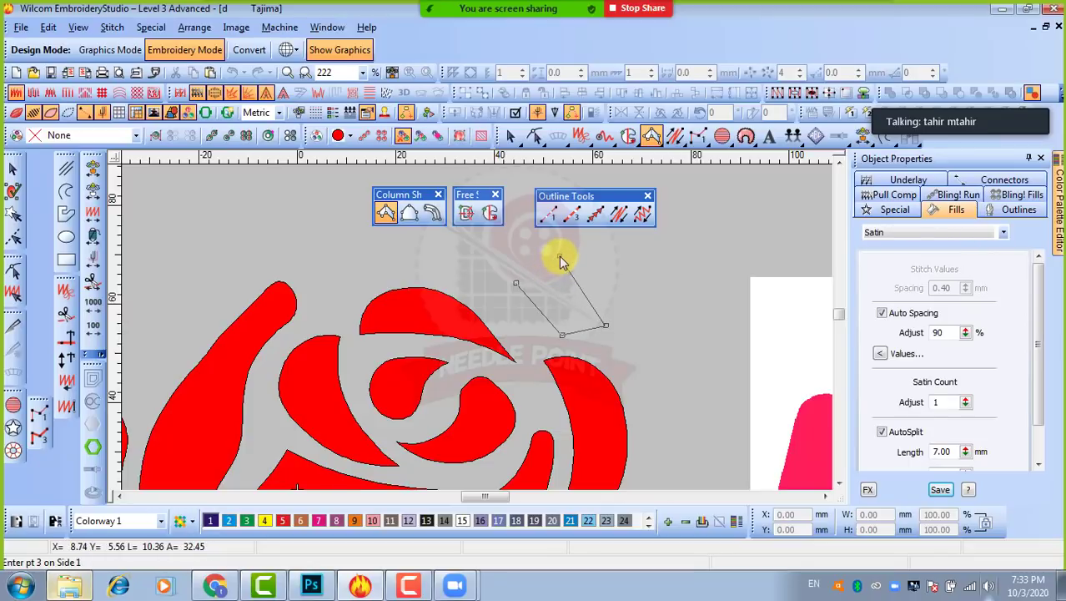
pyautogui.click(448, 271)
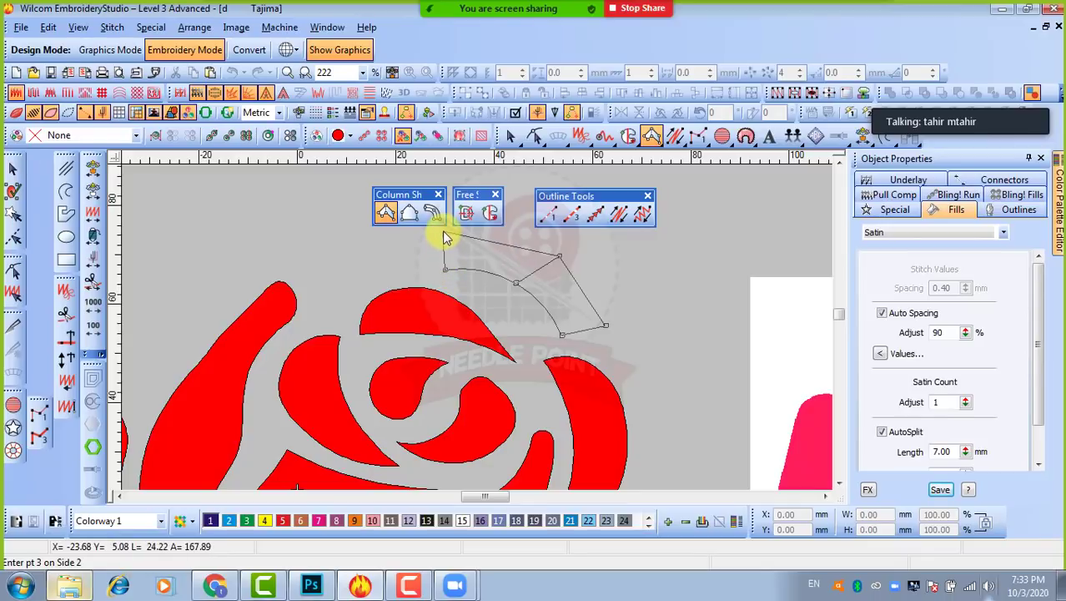
pyautogui.click(444, 237)
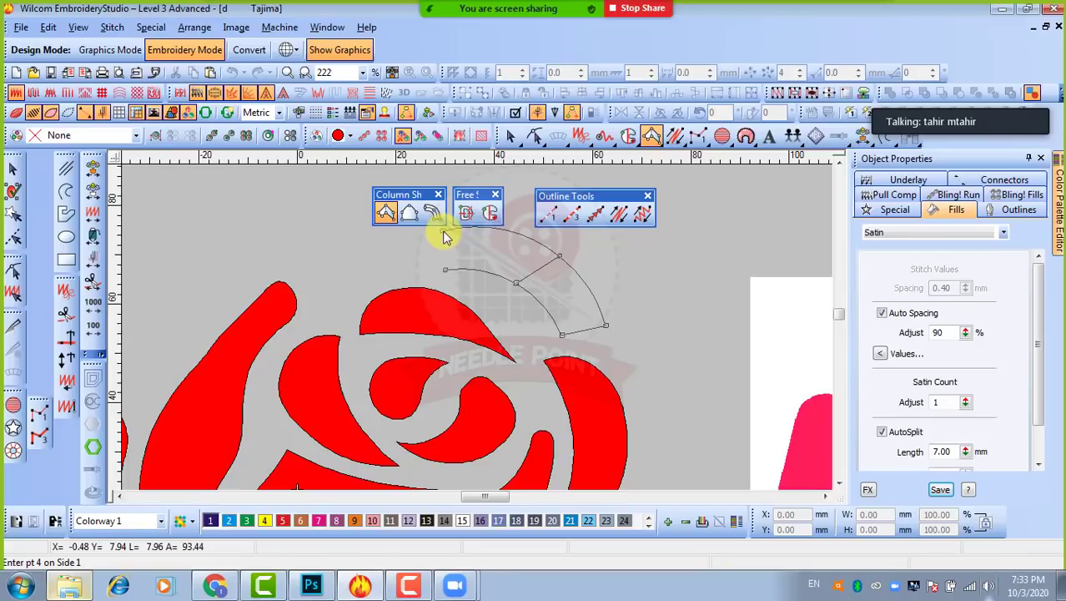
pyautogui.press('Return')
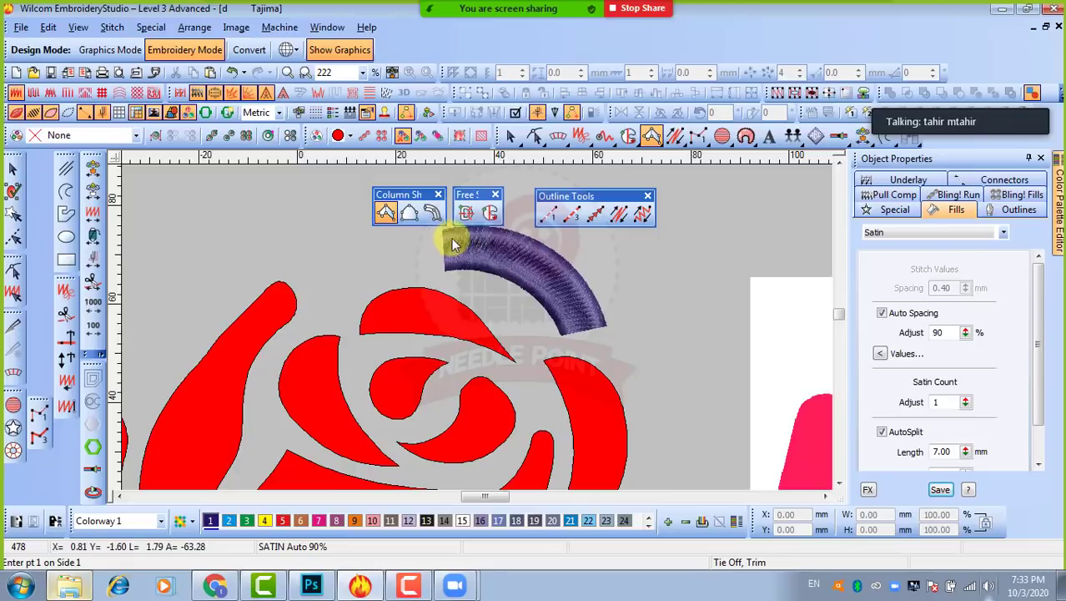
# Step: Scale the satin column down to about 25 by 17 mm and move it above the rose's upper-left petal
pyautogui.press('Escape')
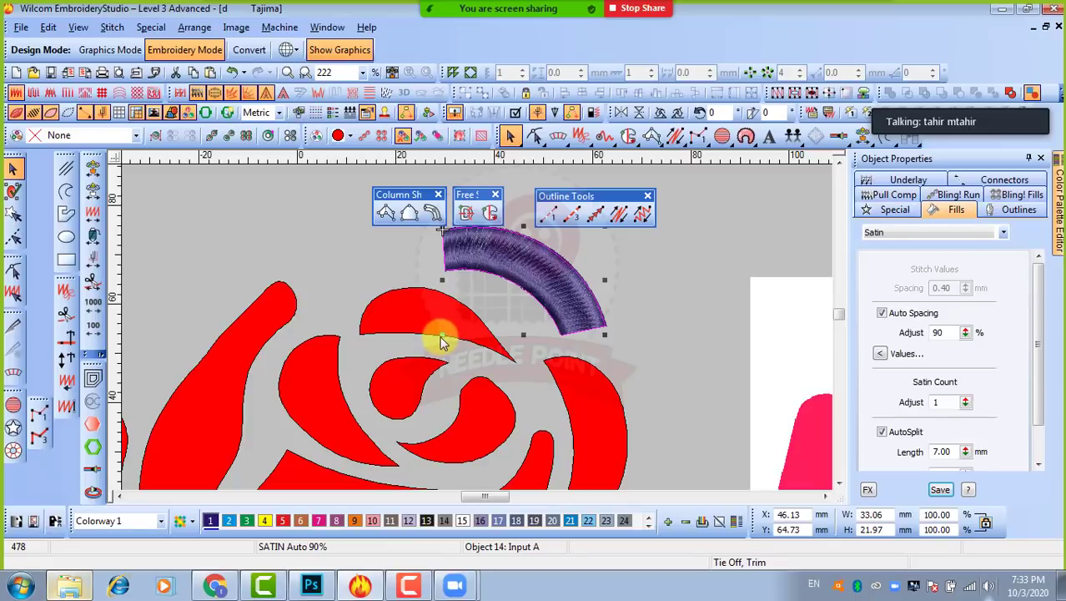
pyautogui.moveTo(441, 334); pyautogui.dragTo(480, 307)
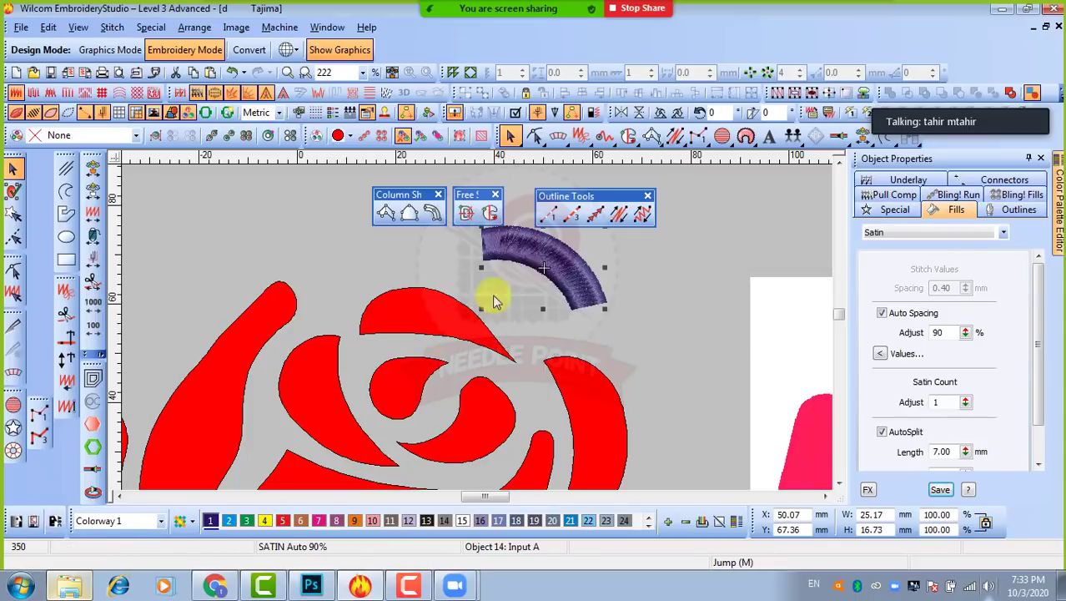
pyautogui.moveTo(557, 257); pyautogui.dragTo(282, 227)
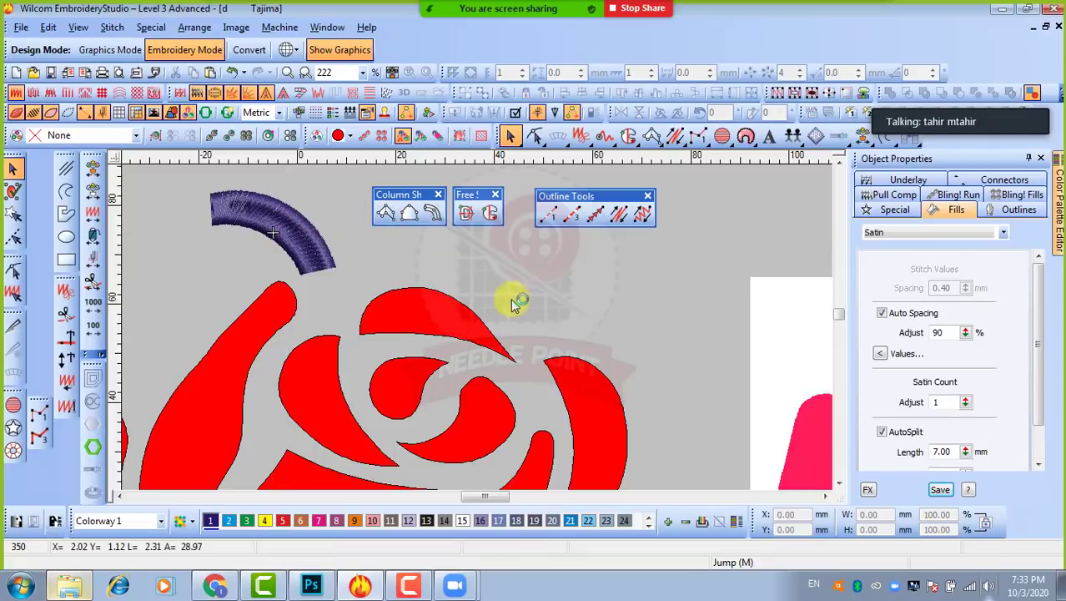
# Step: Start an Input A satin column at the top petal's pointed right tip and place the second point pair across its narrow end
pyautogui.click(385, 215)
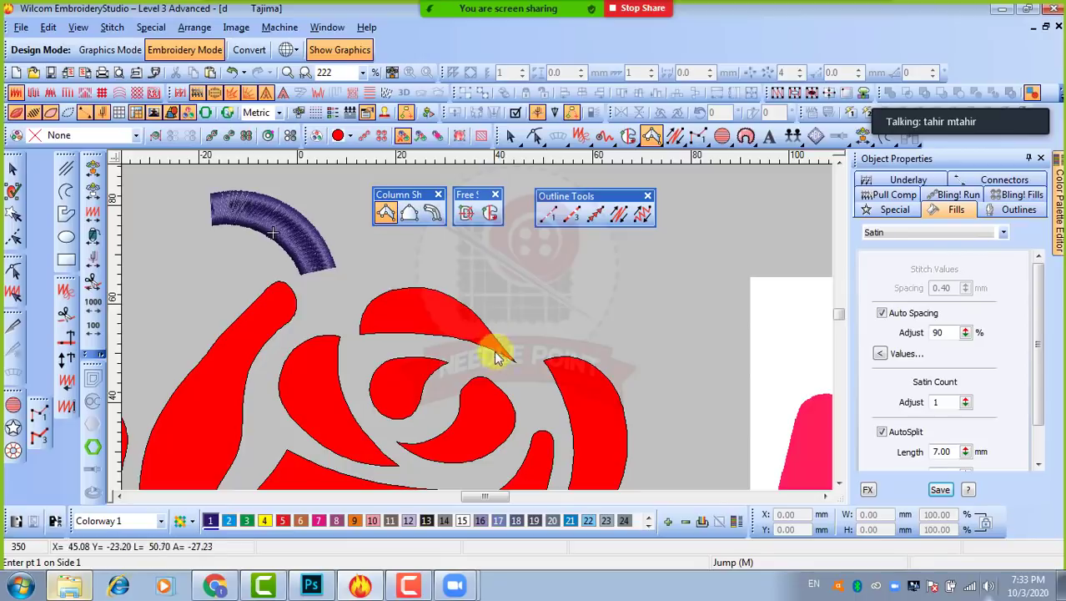
pyautogui.scroll(2, 504, 354)
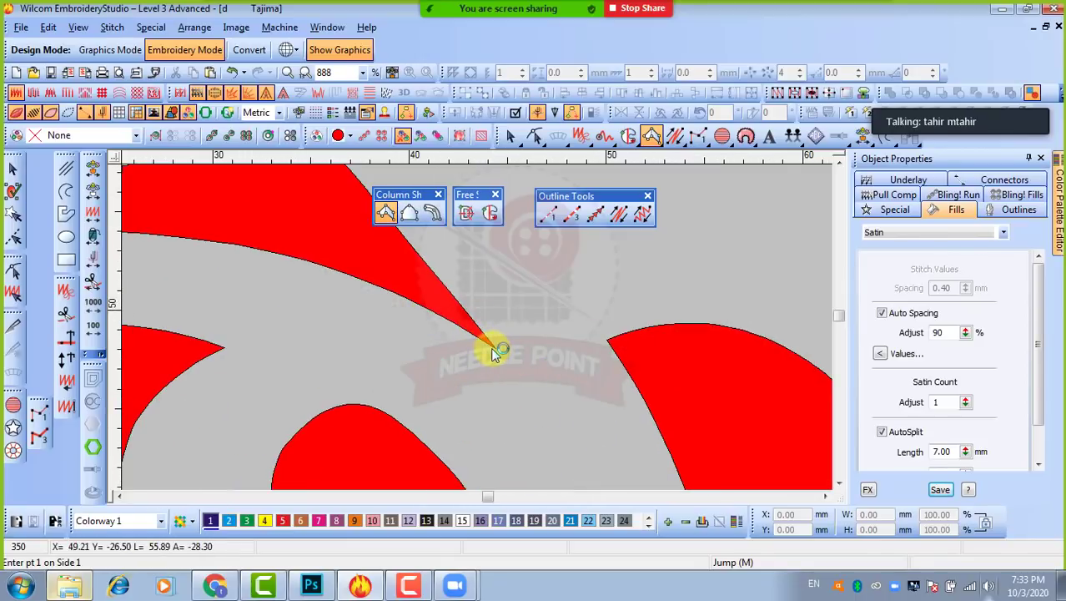
pyautogui.click(492, 350)
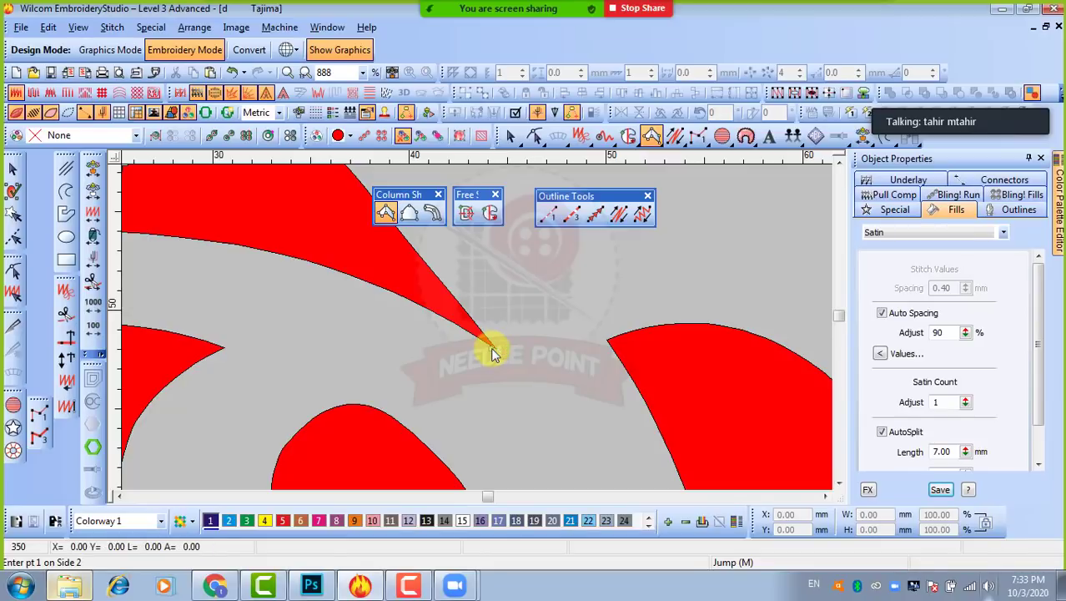
pyautogui.click(494, 345)
pyautogui.click(354, 276)
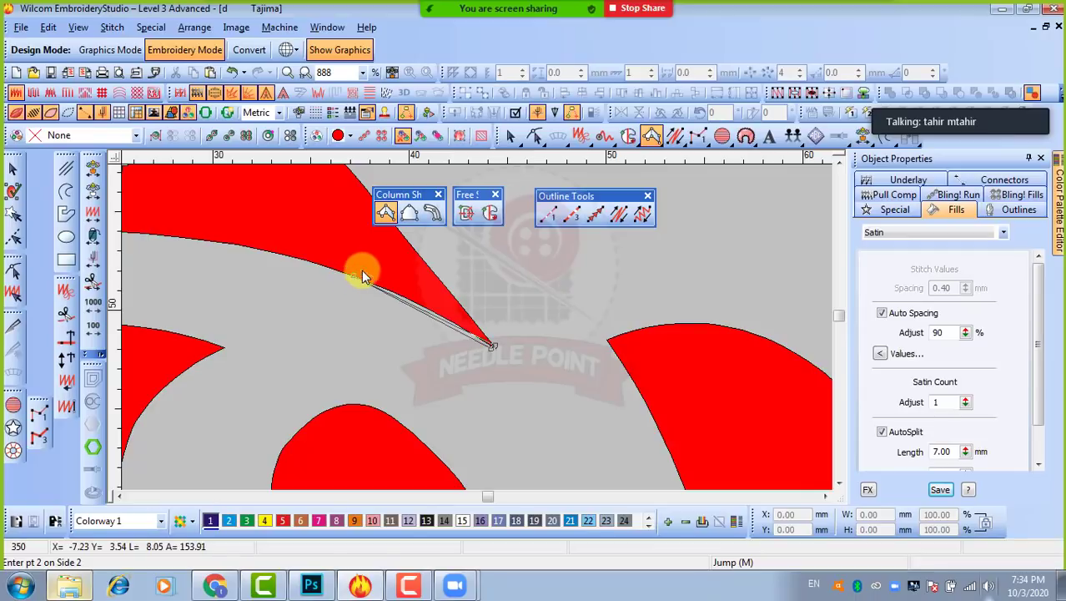
pyautogui.scroll(-1, 387, 238)
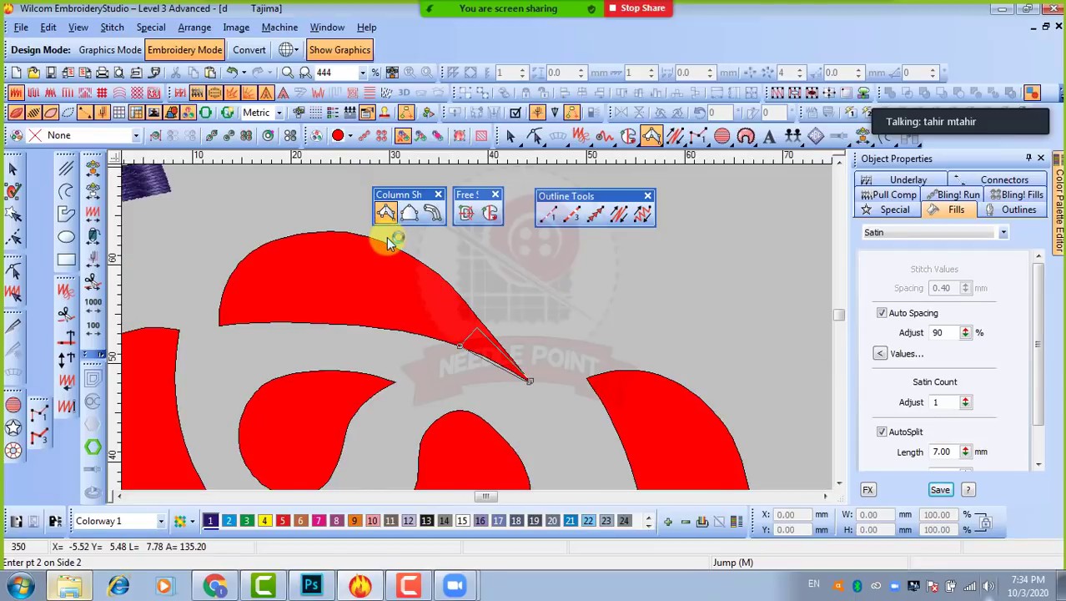
pyautogui.scroll(1, 477, 326)
pyautogui.click(482, 309)
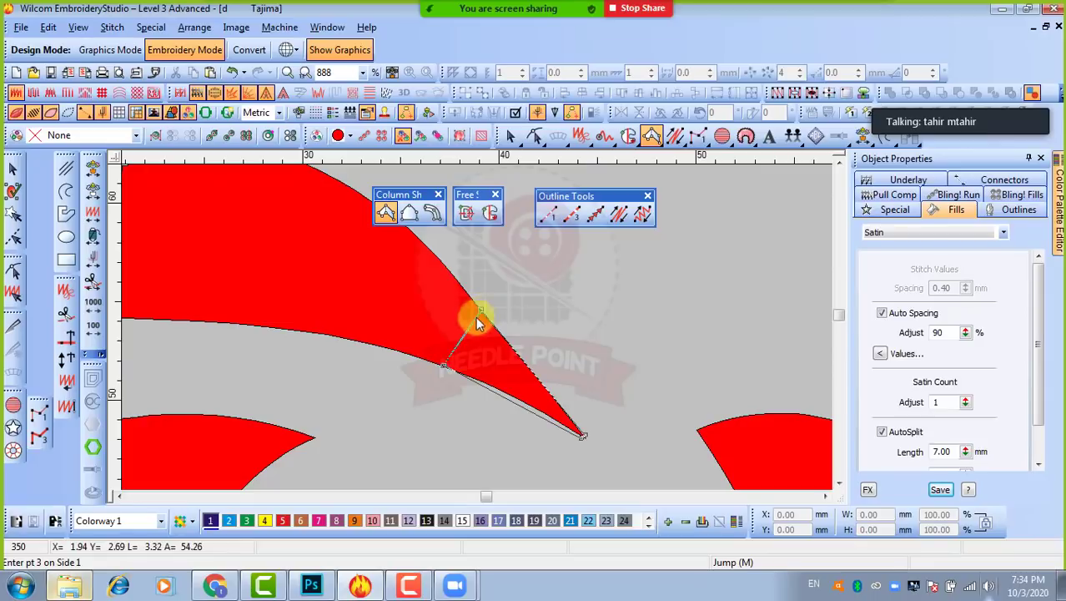
# Step: Place the remaining Input A point pairs along the top petal's lower and upper edges to its blunt left end and finish the column, about 32 by 15 mm
pyautogui.click(297, 332)
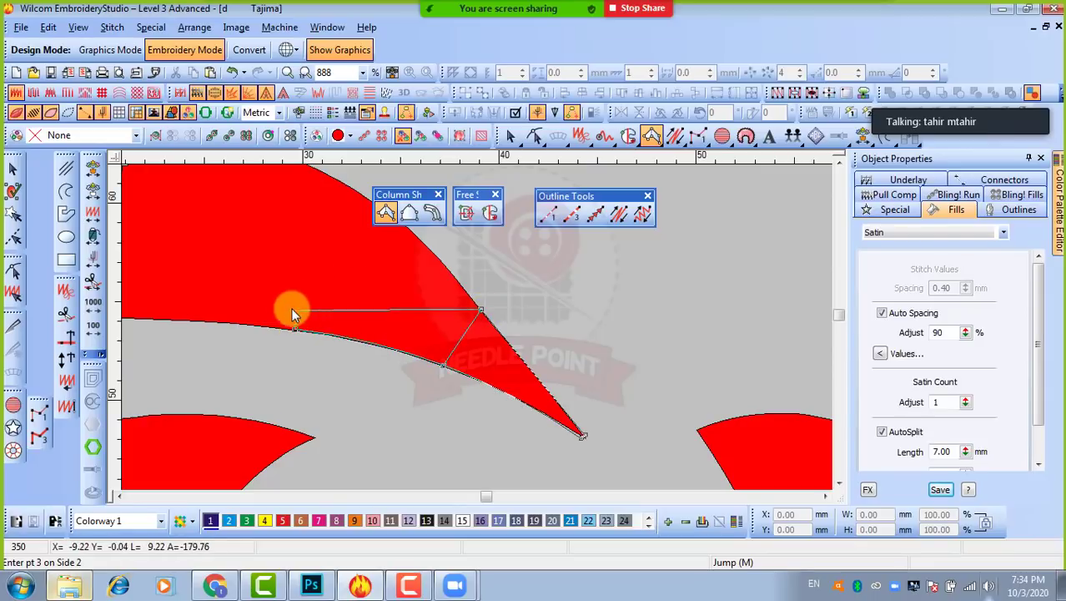
pyautogui.click(405, 247)
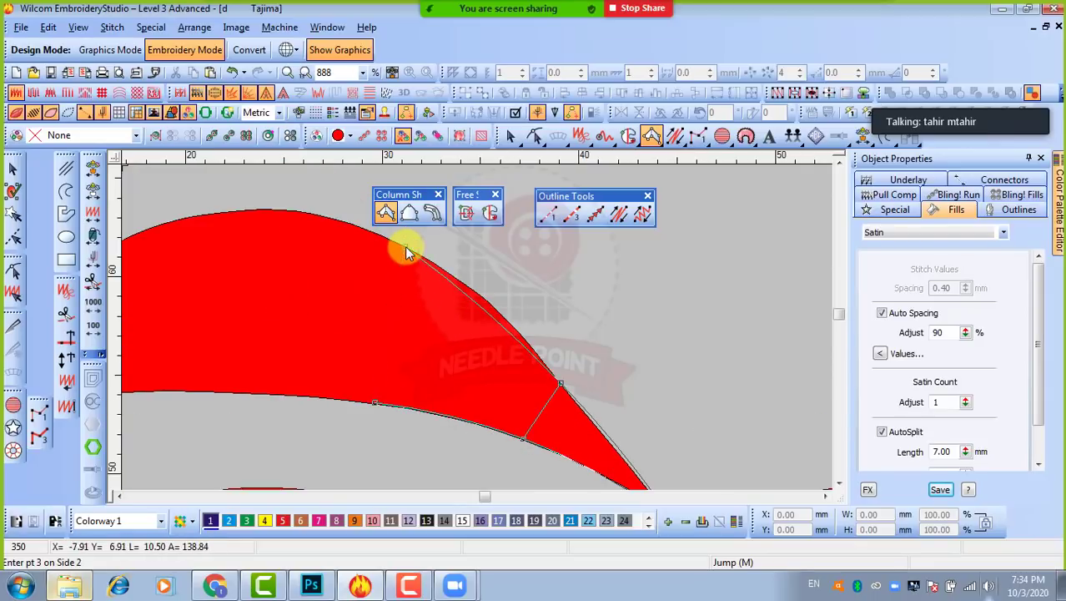
pyautogui.click(257, 392)
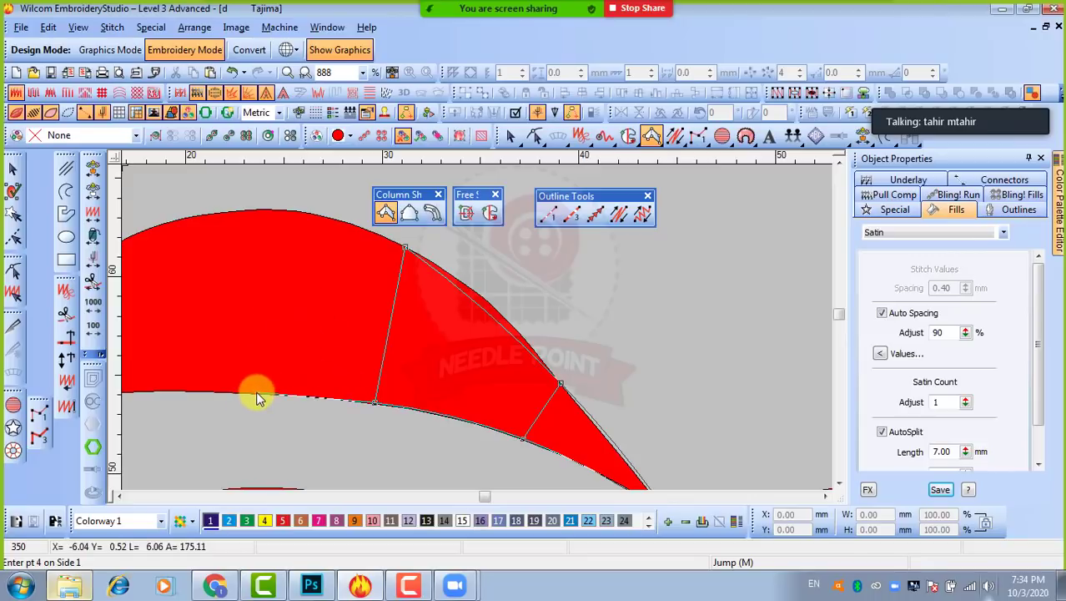
pyautogui.click(260, 210)
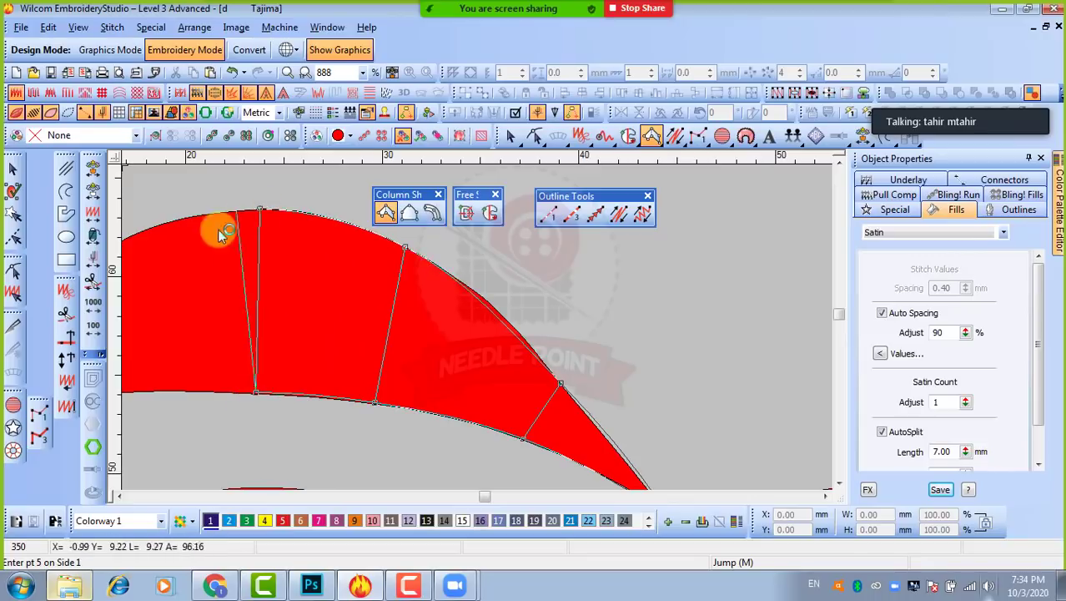
pyautogui.click(308, 408)
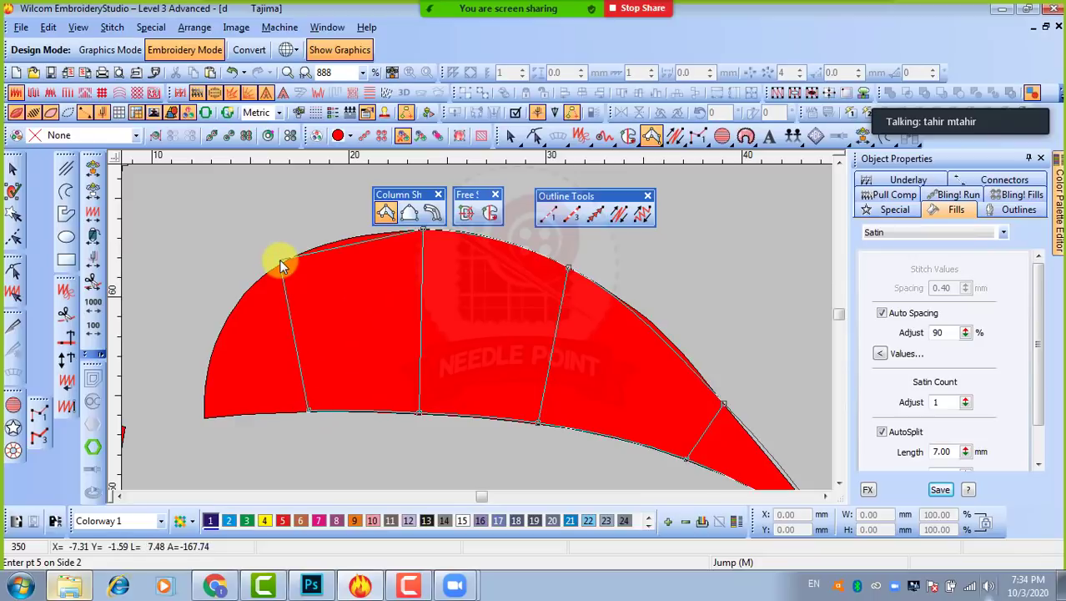
pyautogui.click(211, 419)
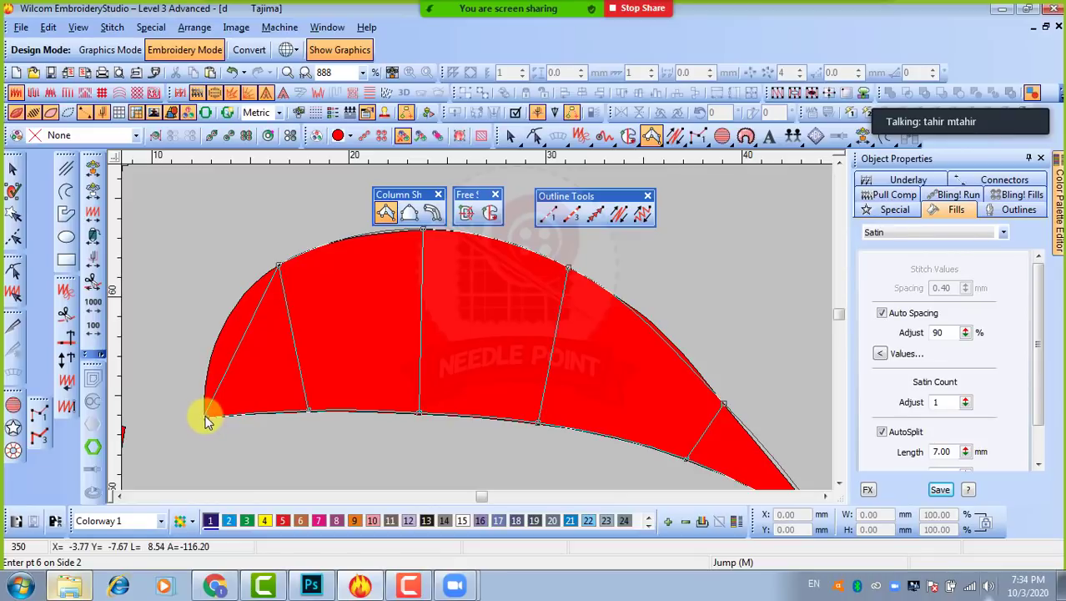
pyautogui.click(207, 420)
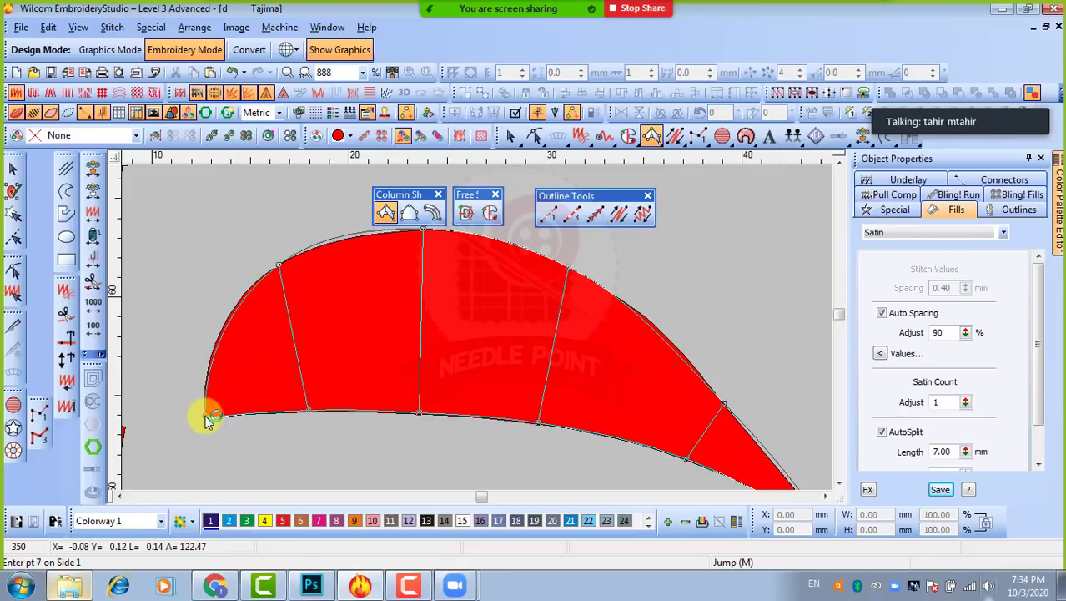
pyautogui.press('Return')
# Step: Move the finished Input A satin column up and to the right, clear of the red top petal, at about X 53.55, Y 63.01 mm
pyautogui.click(14, 165)
pyautogui.scroll(-1, 500, 312)
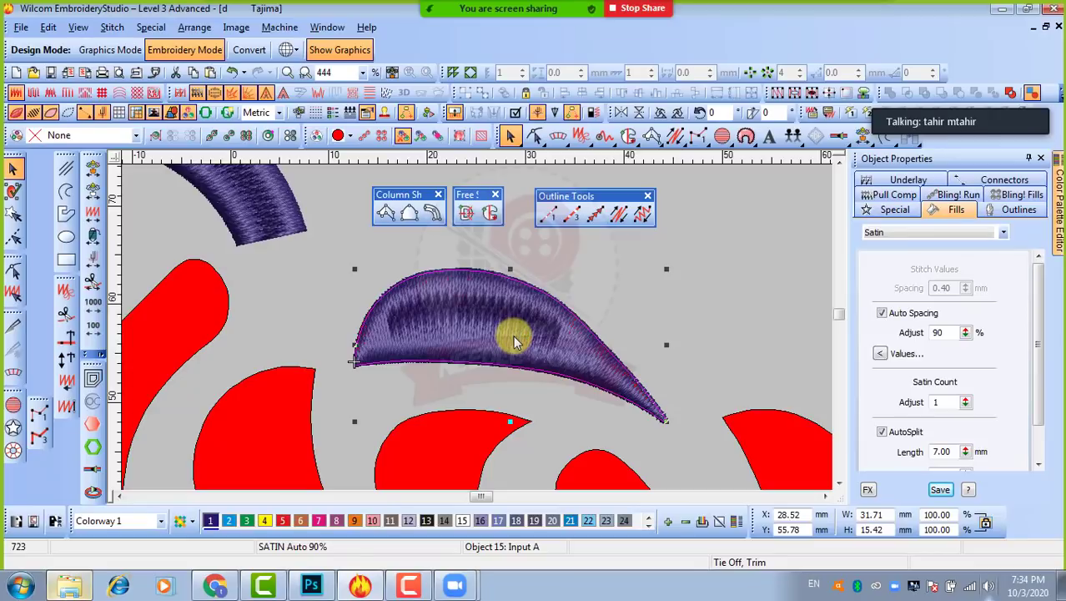
pyautogui.moveTo(512, 335); pyautogui.dragTo(757, 267)
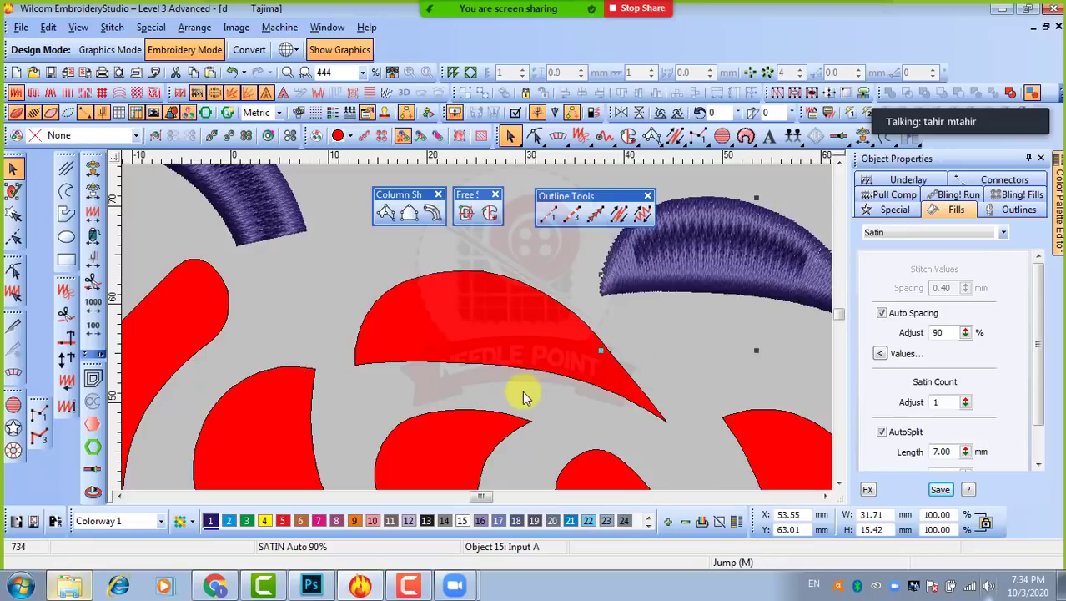
pyautogui.click(421, 374)
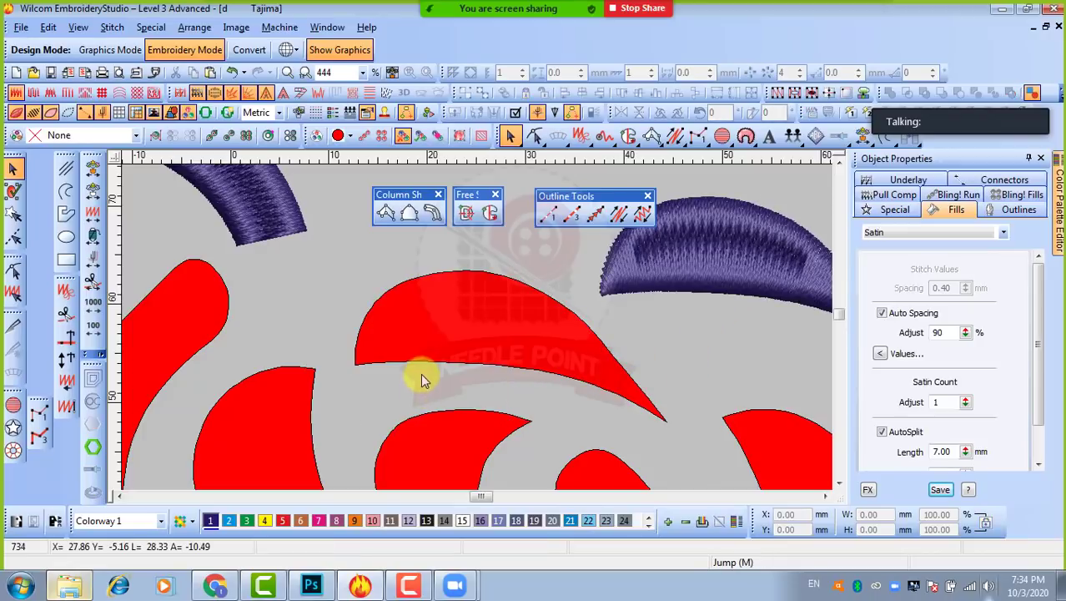
# Step: Start an Input B column on the top petal, tracing side 1 along the upper edge from the pointed right tip to the lower-left corner
pyautogui.click(412, 214)
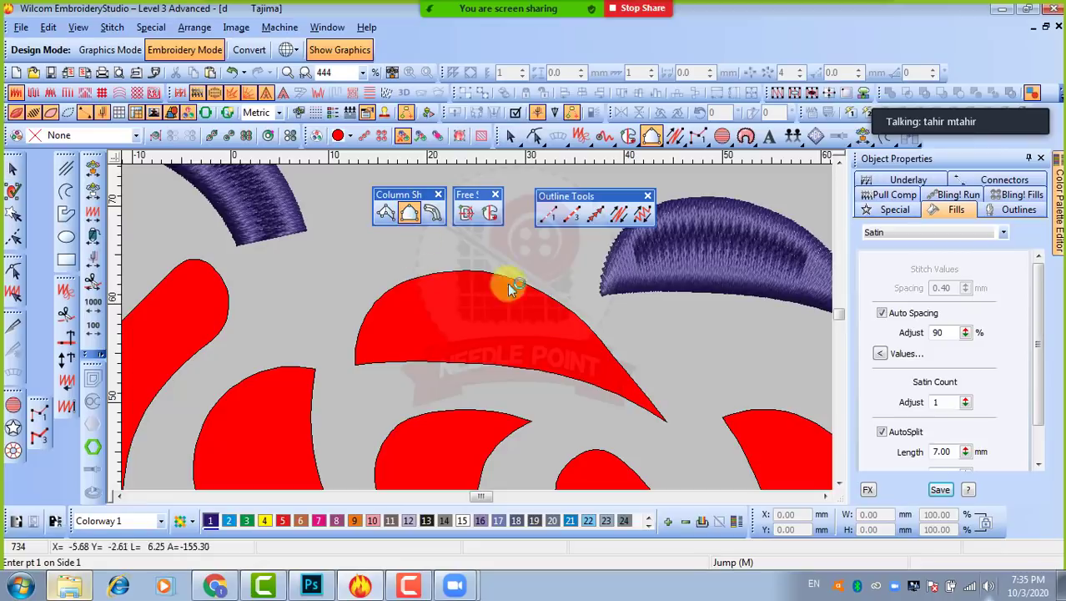
pyautogui.scroll(-1, 531, 316)
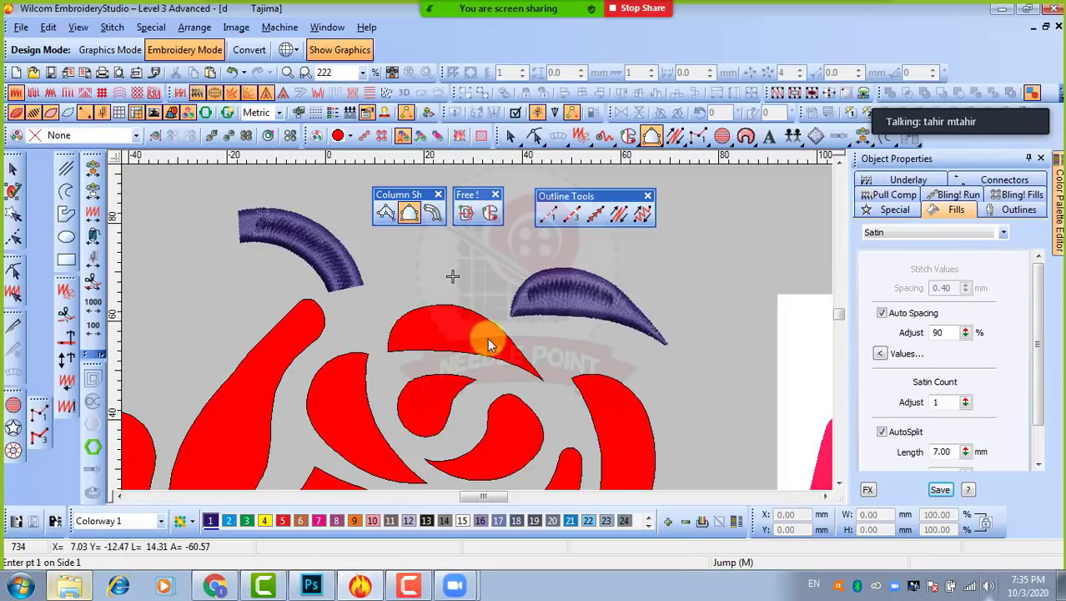
pyautogui.scroll(1, 487, 337)
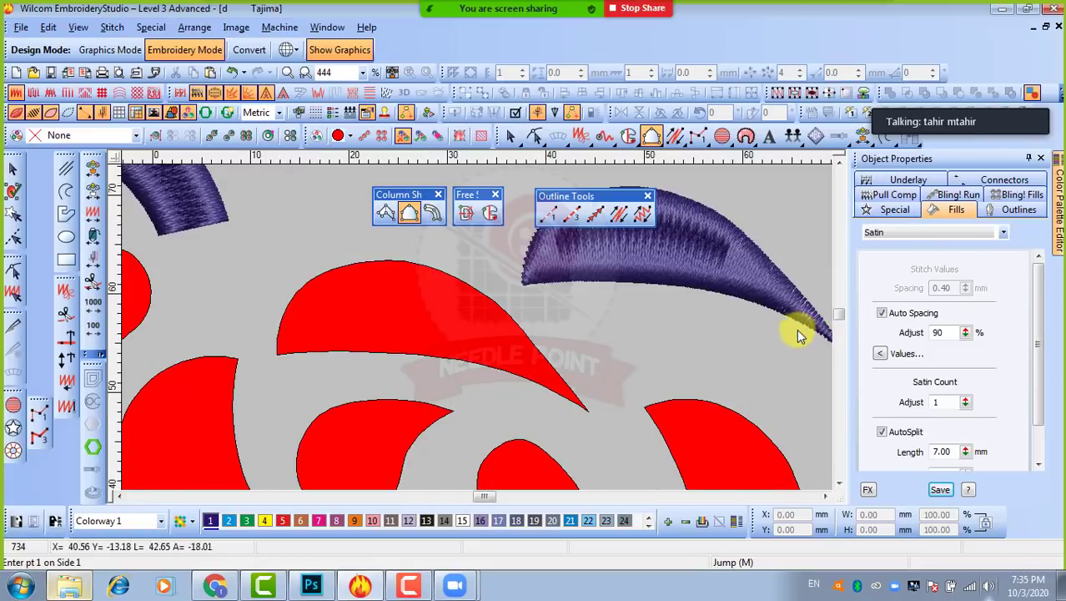
pyautogui.scroll(-1, 801, 333)
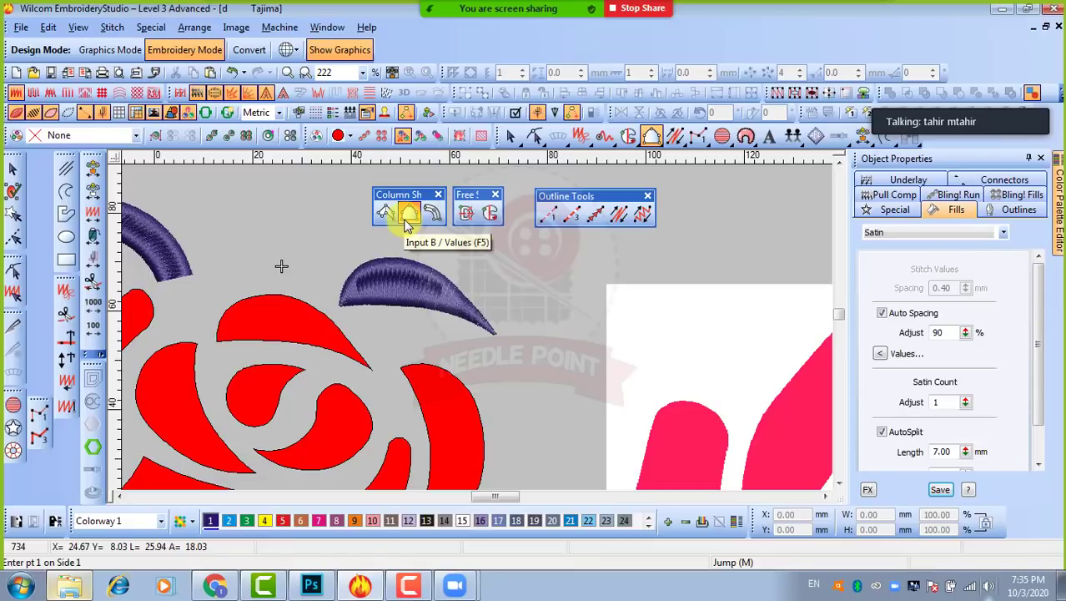
pyautogui.press('z')
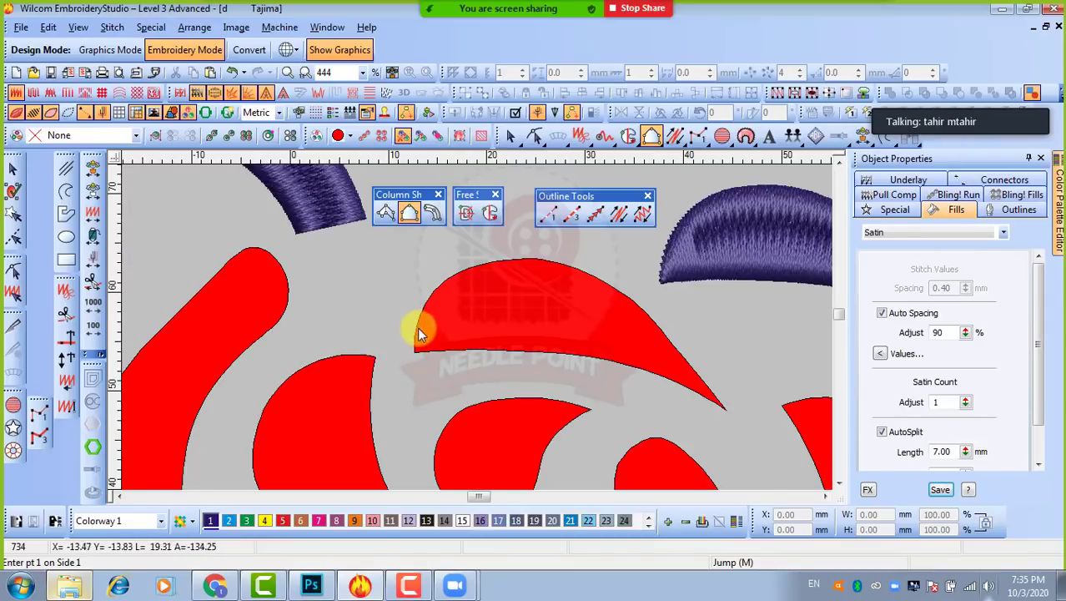
pyautogui.click(725, 409)
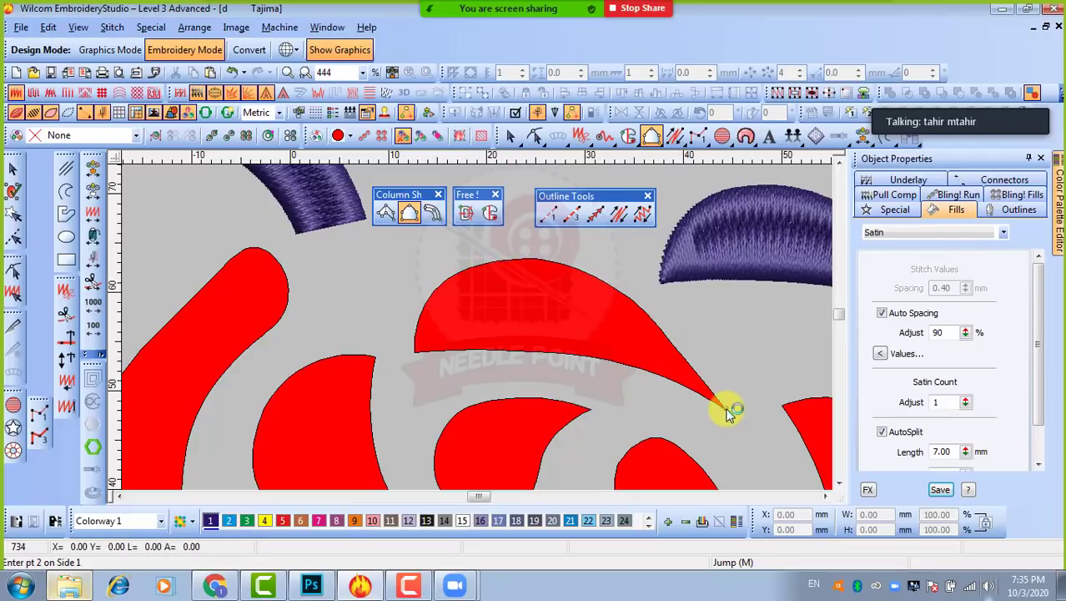
pyautogui.click(633, 304)
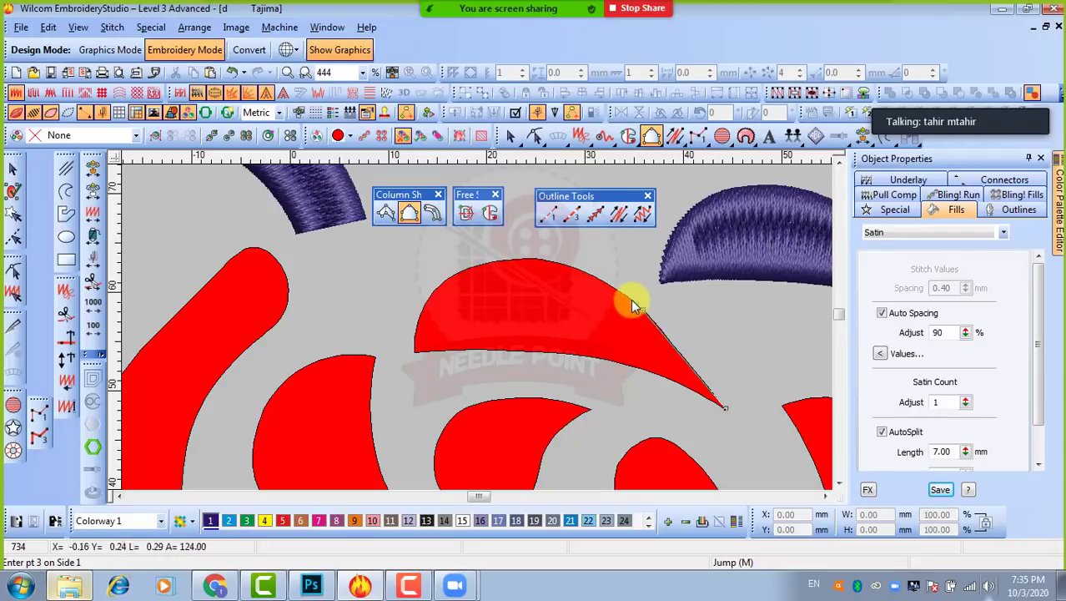
pyautogui.click(540, 258)
pyautogui.click(453, 274)
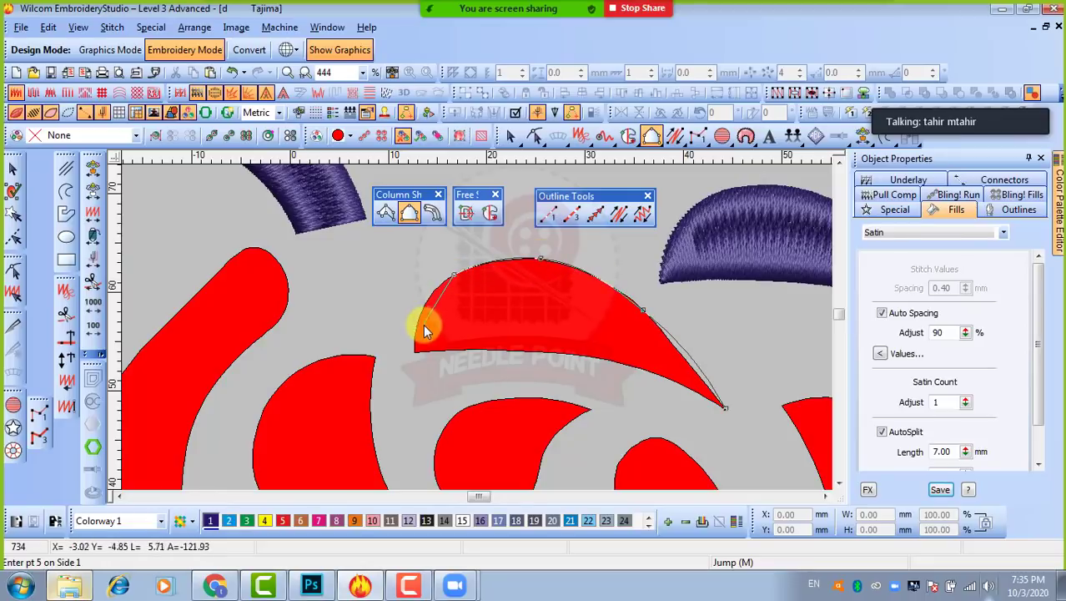
pyautogui.click(415, 323)
pyautogui.click(418, 352)
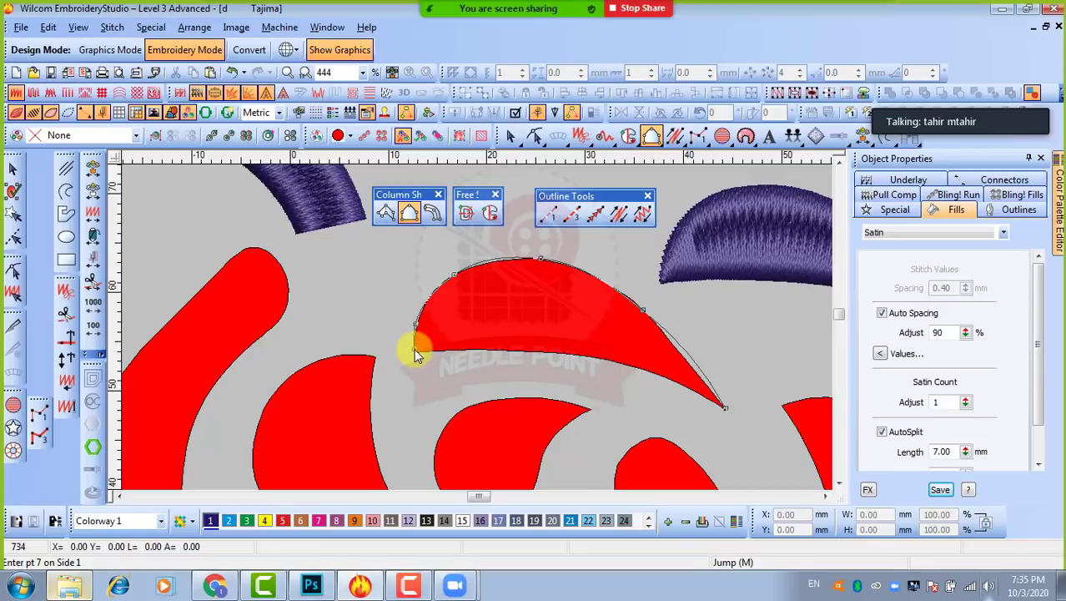
pyautogui.press('Return')
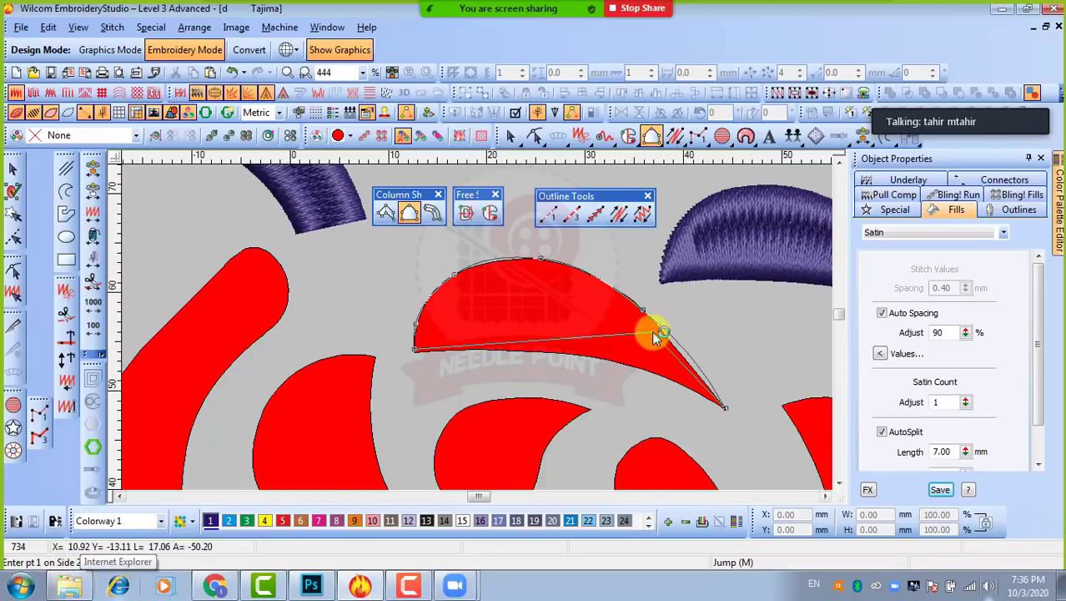
# Step: Trace side 2 of the Input B column along the petal's lower edge from the pointed tip and finish the satin, about 32 by 16 mm
pyautogui.click(725, 409)
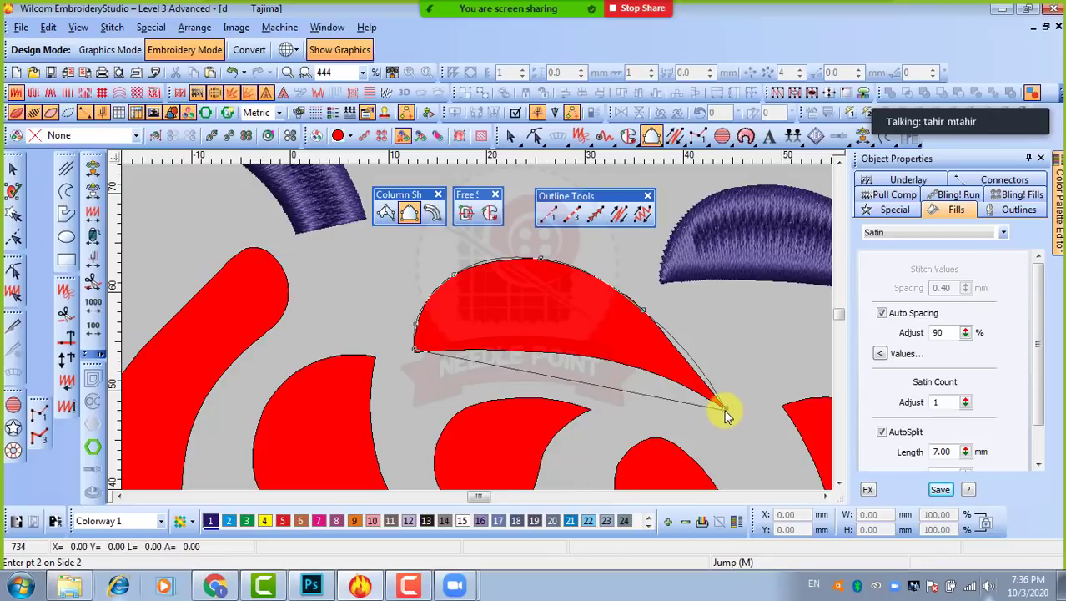
pyautogui.click(651, 373)
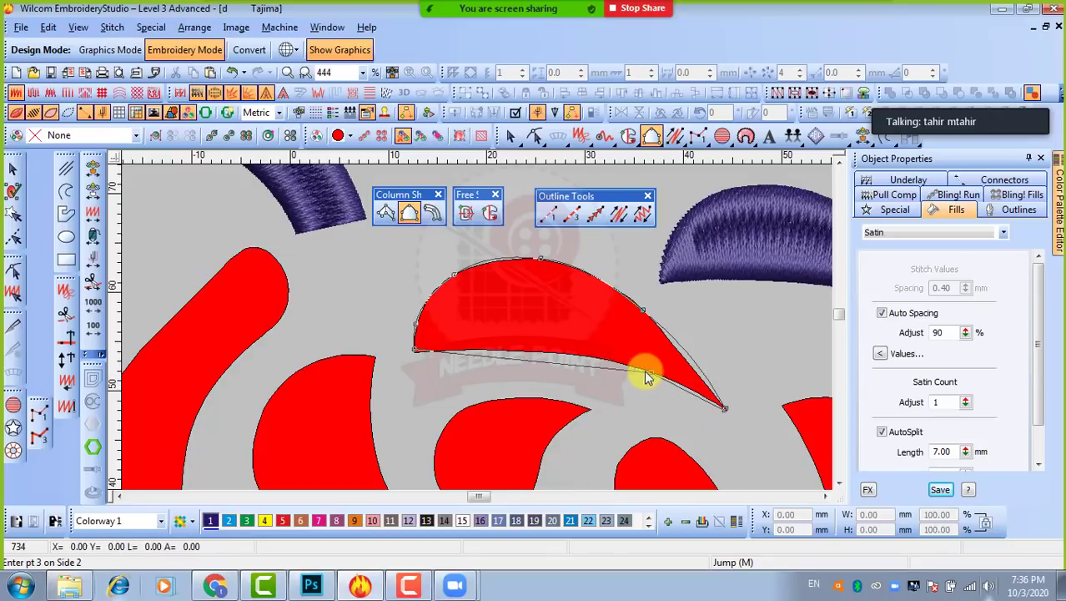
pyautogui.click(554, 354)
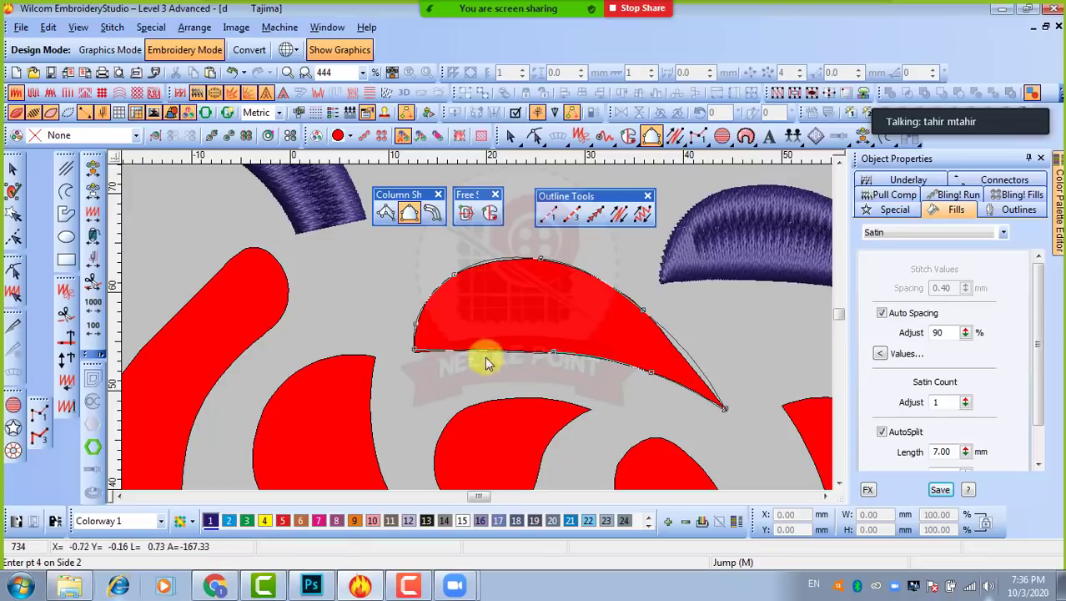
pyautogui.click(434, 354)
pyautogui.scroll(1, 417, 354)
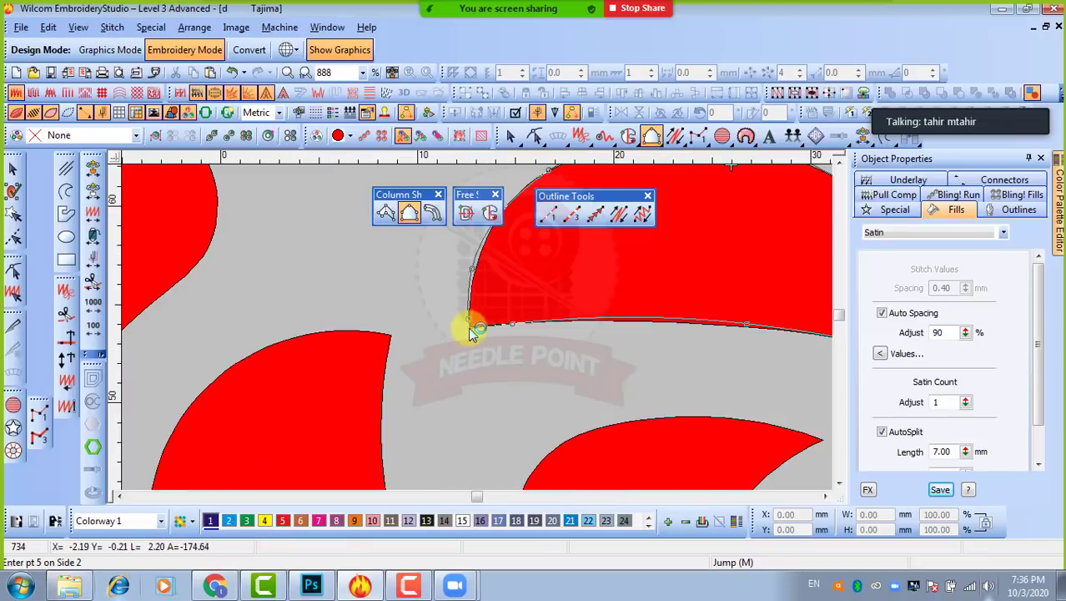
pyautogui.press('Return')
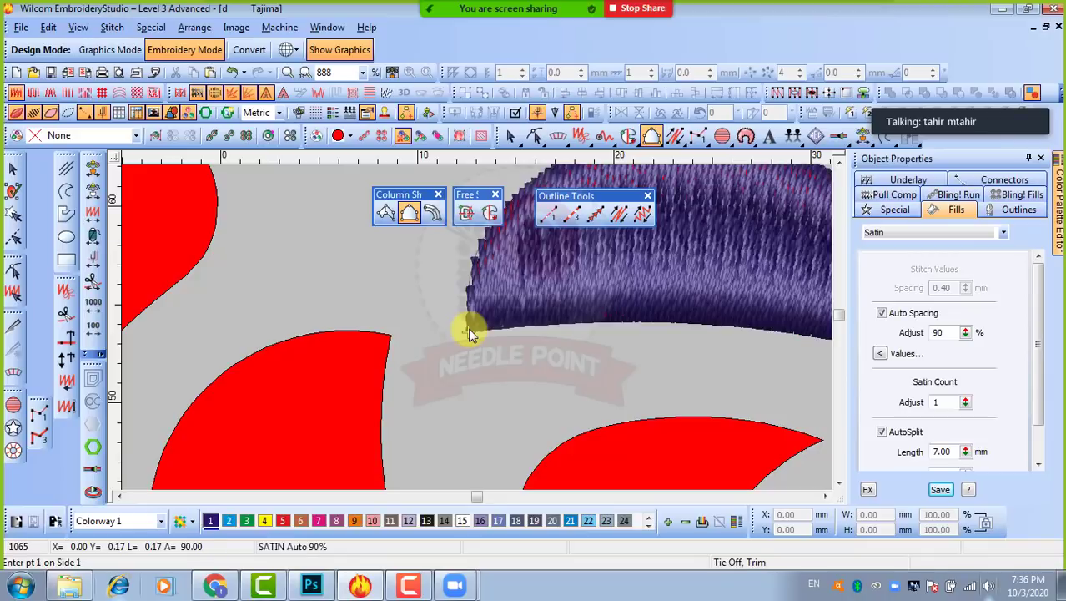
# Step: Move the Input B satin column off the petal to above the Input A column, at about X 67.54, Y 74.26 mm
pyautogui.click(12, 169)
pyautogui.scroll(-2, 475, 322)
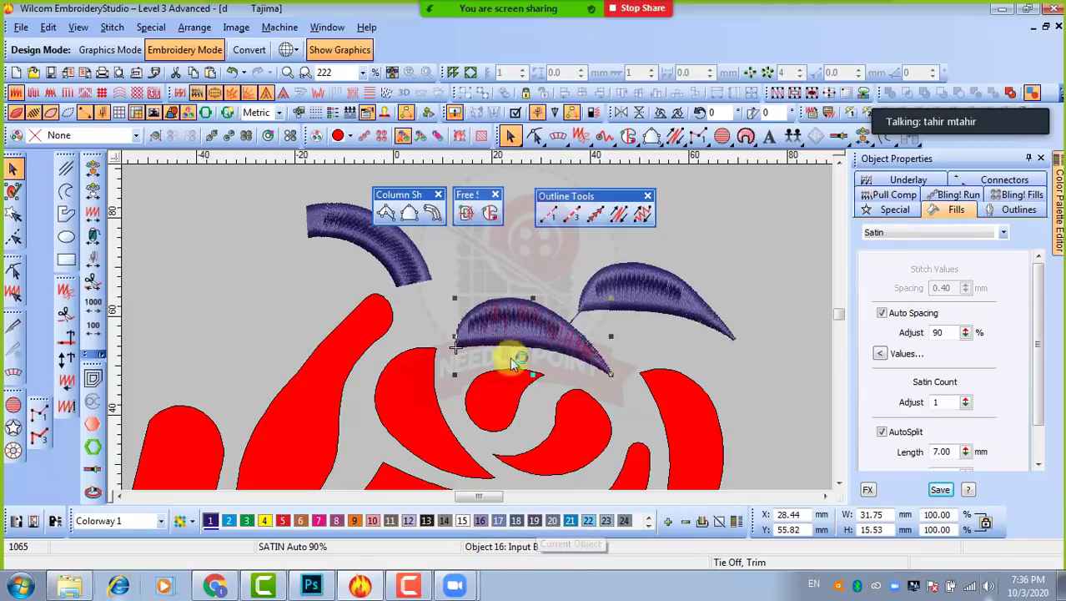
pyautogui.moveTo(516, 338); pyautogui.dragTo(706, 242)
pyautogui.click(767, 365)
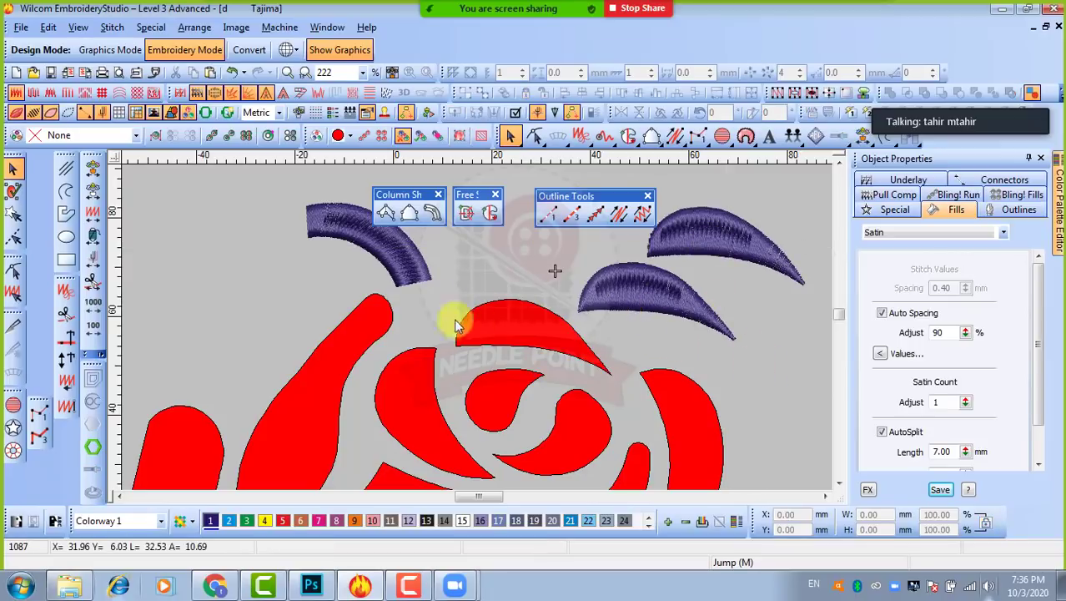
# Step: Select the Input A and Input B satin columns in turn to compare them, and clear the selection
pyautogui.click(409, 215)
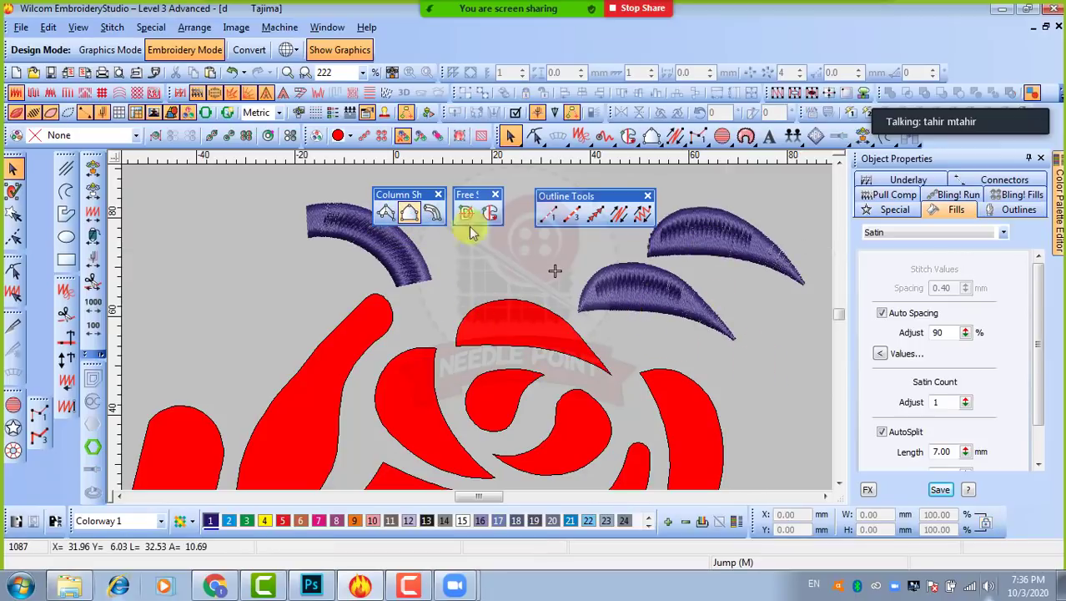
pyautogui.click(661, 302)
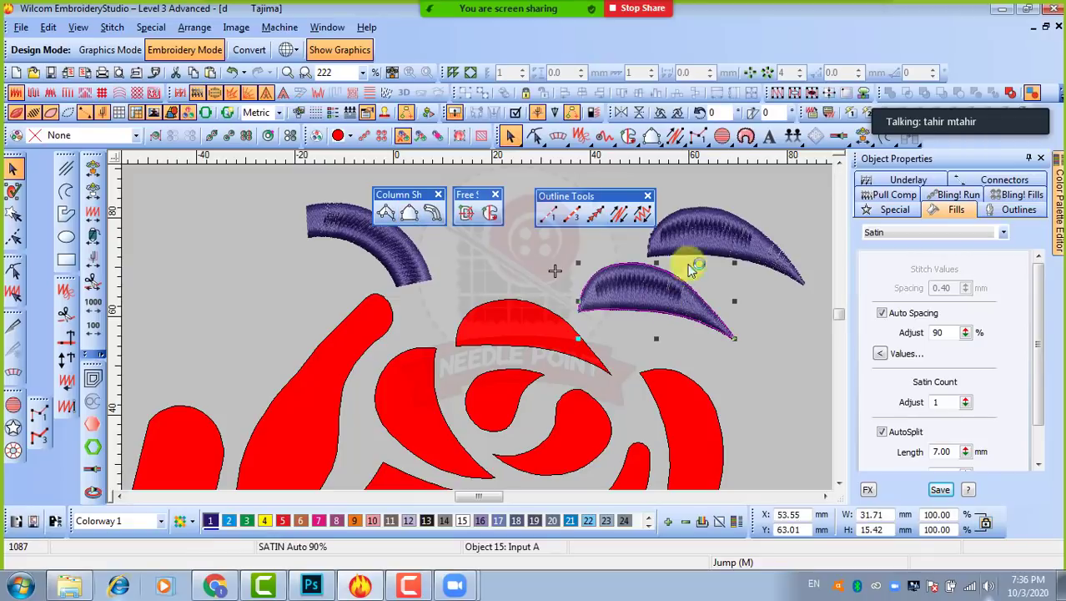
pyautogui.click(712, 235)
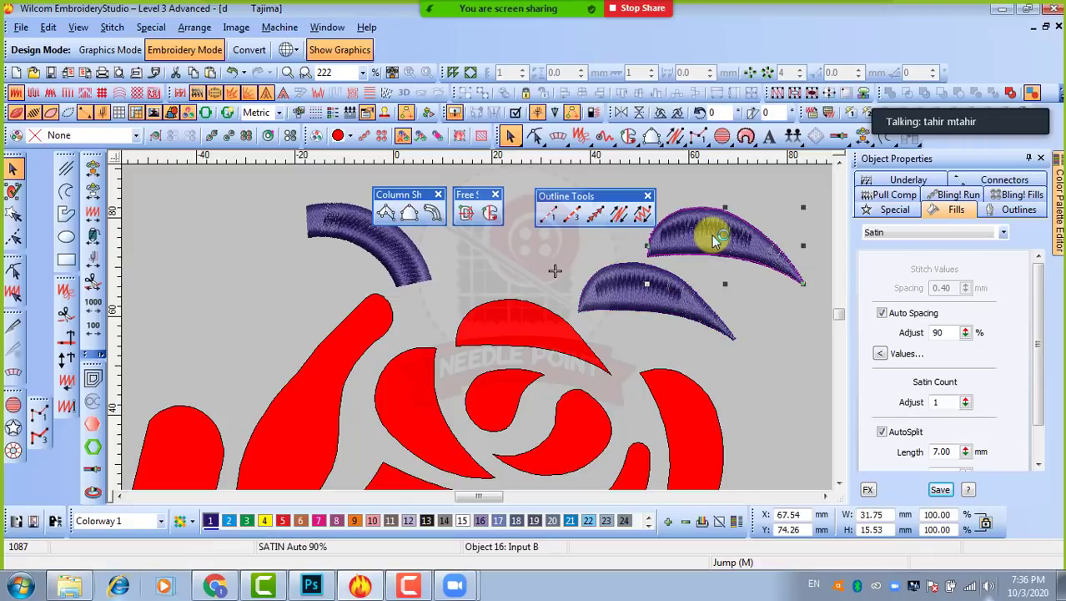
pyautogui.click(771, 349)
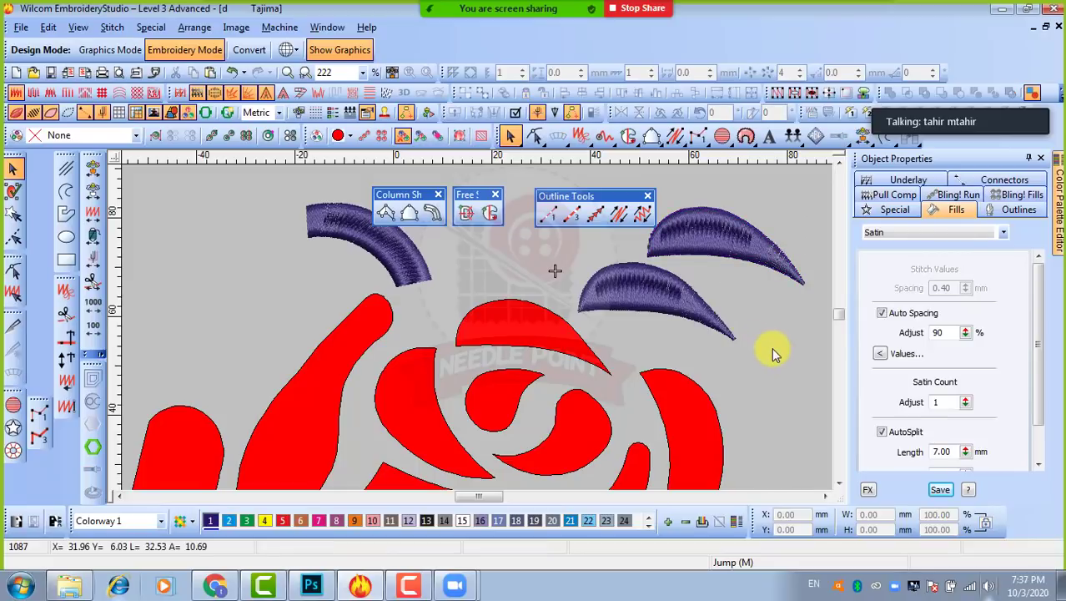
# Step: Try moving the rose's red top petal upward by about 11 mm, and undo the move
pyautogui.click(465, 215)
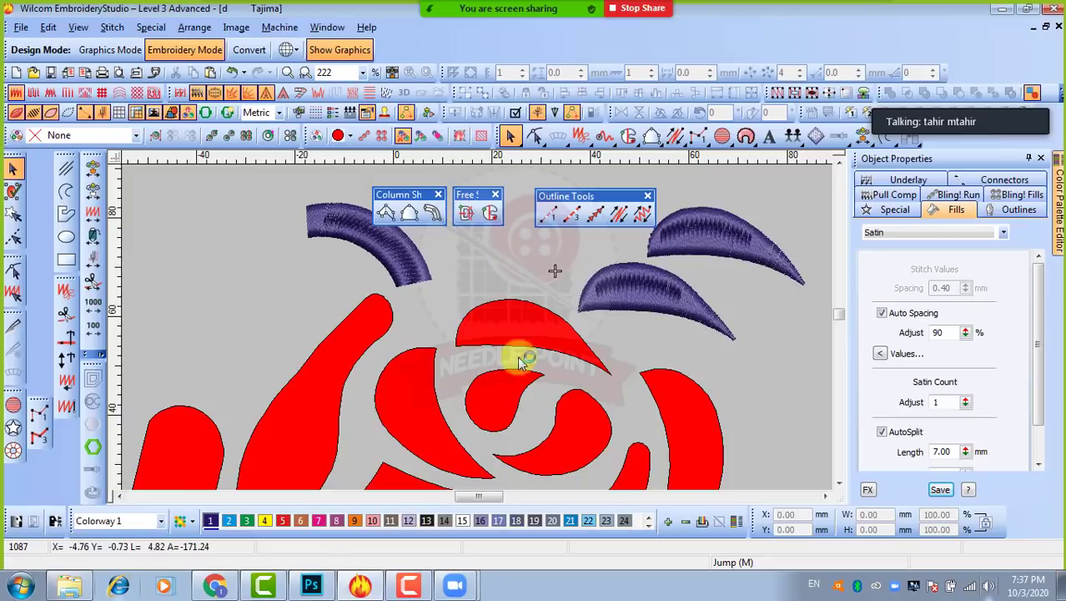
pyautogui.click(533, 314)
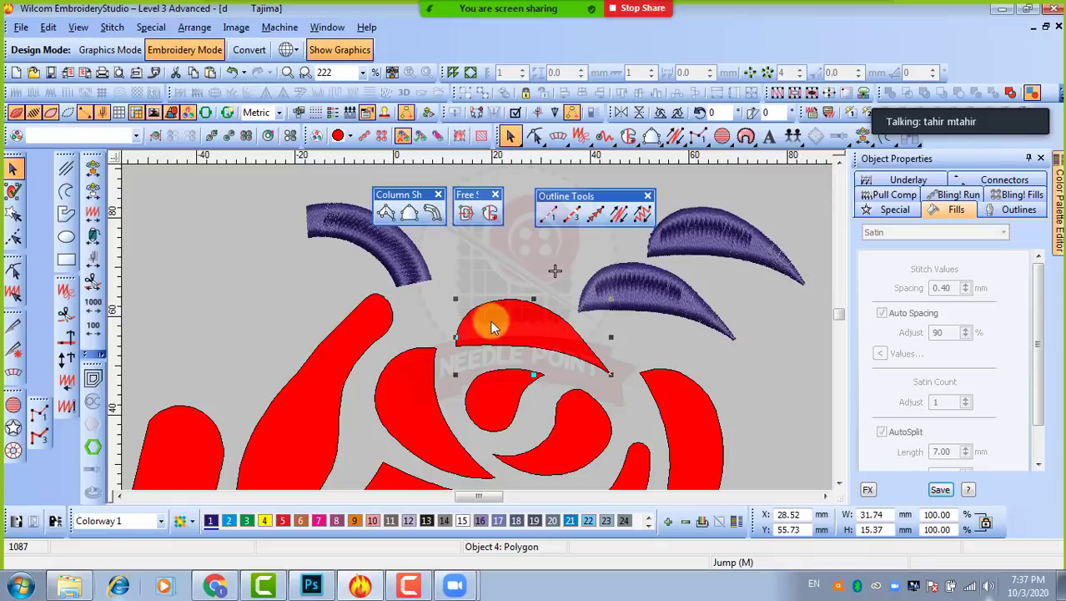
pyautogui.moveTo(517, 331); pyautogui.dragTo(506, 281)
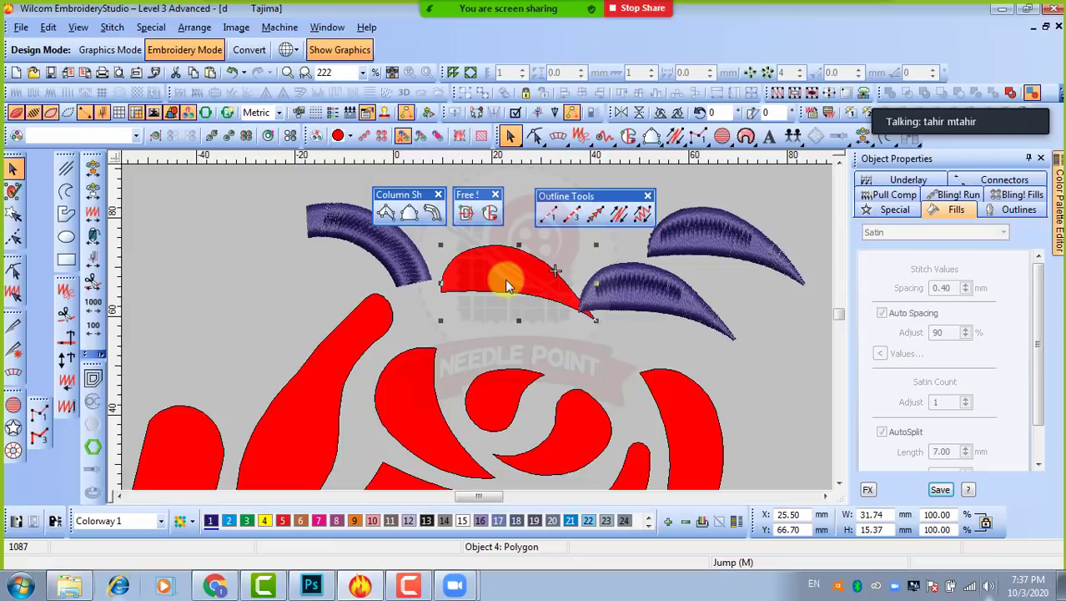
pyautogui.hotkey('ctrl', 'z')
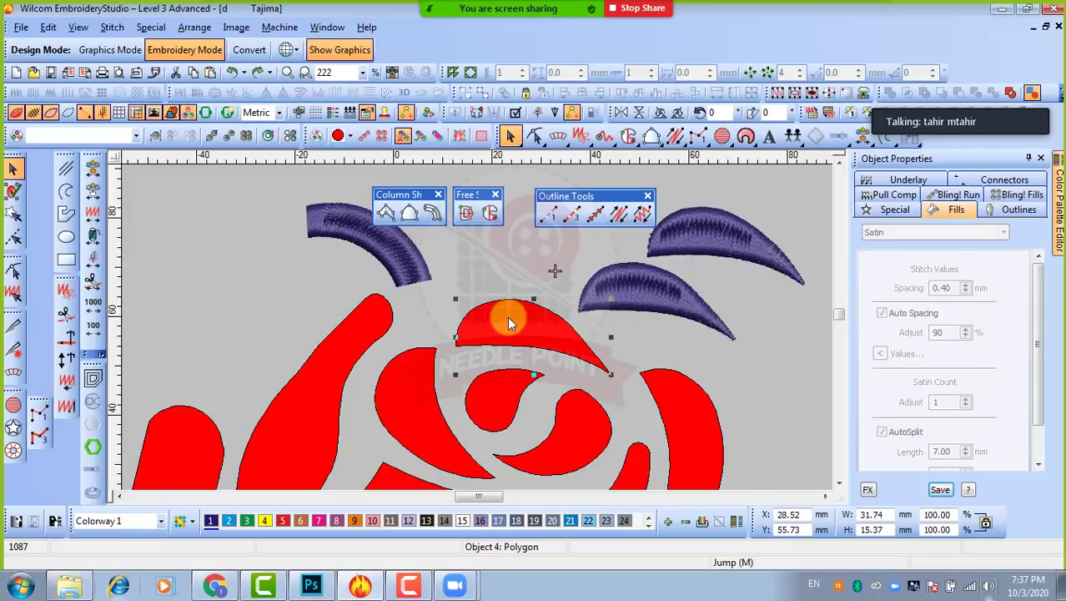
# Step: Duplicate the rose's red top petal and start a Fusion Fill on it, entering at the pointed tip and exiting at the opposite lower corner
pyautogui.hotkey('ctrl', 'd')
pyautogui.moveTo(508, 313)
pyautogui.mouseDown()
pyautogui.moveTo(506, 256)
pyautogui.moveTo(507, 345)
pyautogui.moveTo(508, 314)
pyautogui.mouseUp()
pyautogui.click(517, 330)
pyautogui.click(468, 215)
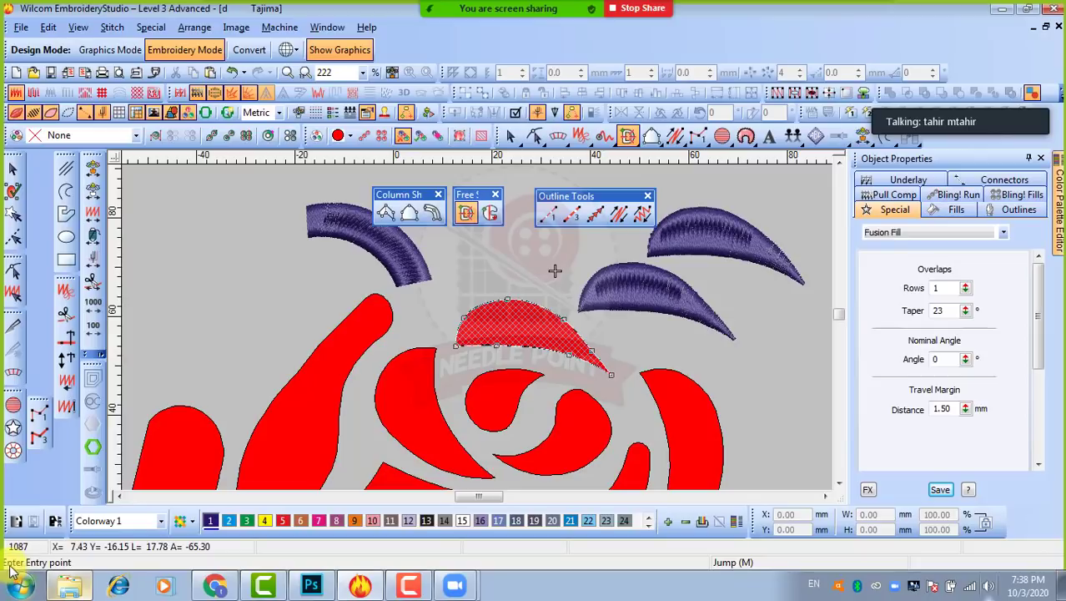
pyautogui.click(612, 375)
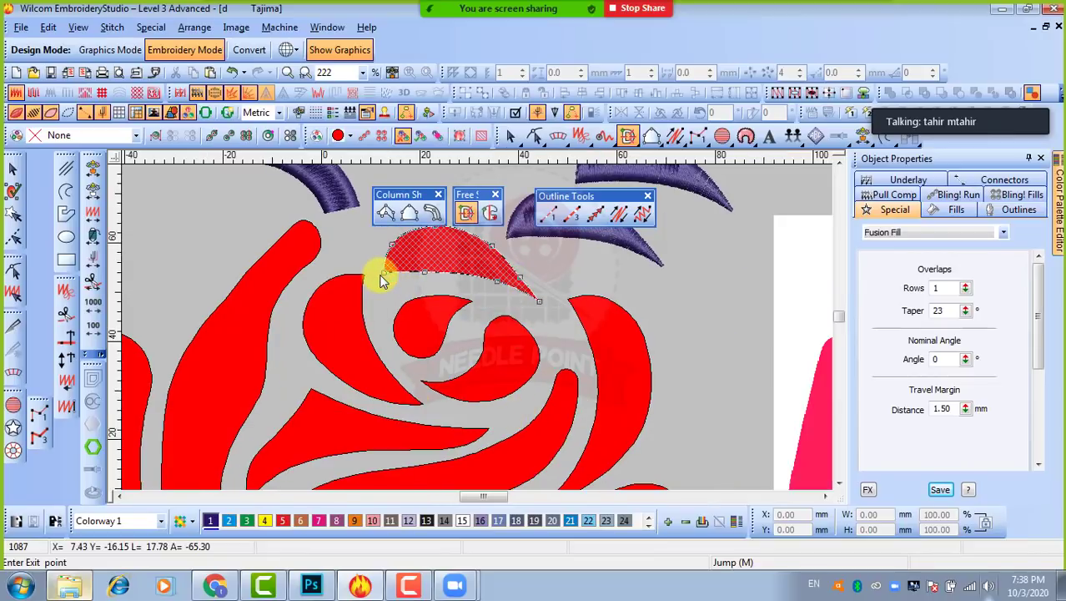
pyautogui.click(380, 277)
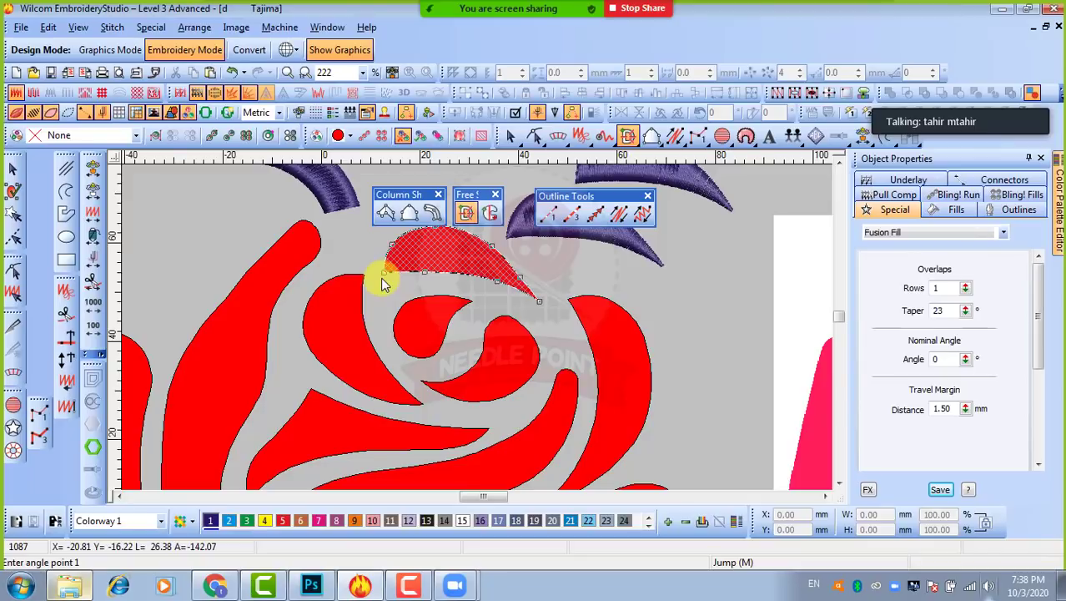
# Step: Define three stitch-angle lines across the petal, about 50° near the tip, nearly vertical mid-petal and slanted at the rounded end, and generate the fusion fill
pyautogui.scroll(-1, 475, 287)
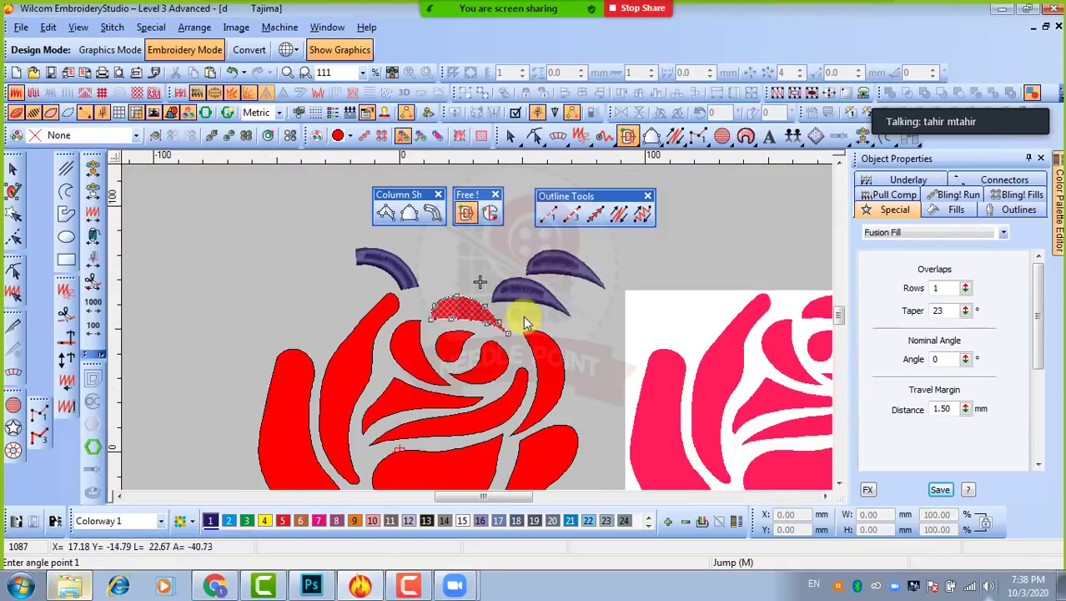
pyautogui.scroll(1, 523, 309)
pyautogui.scroll(1, 467, 307)
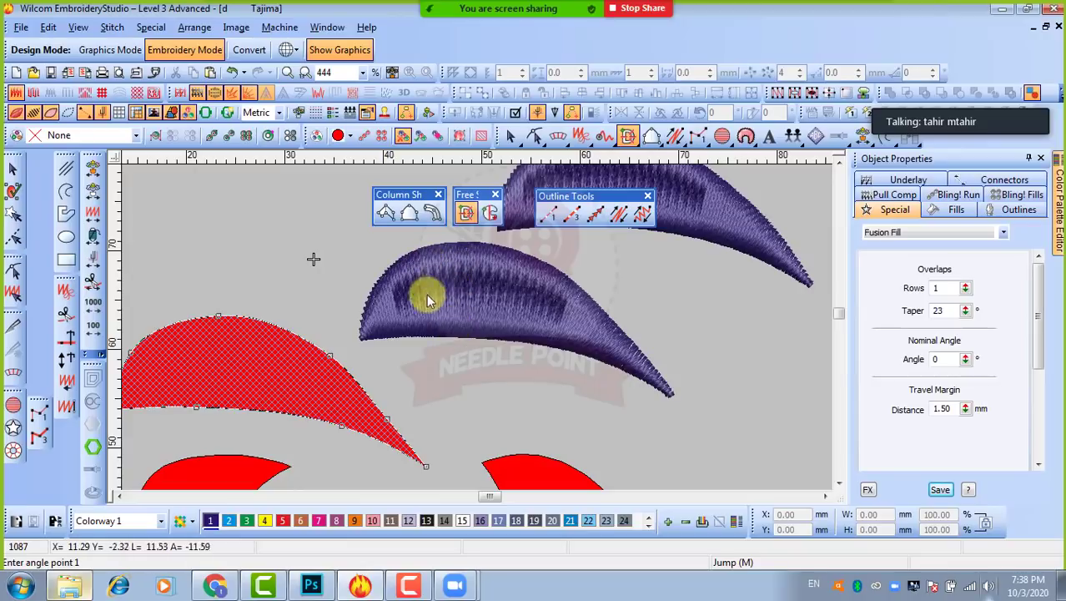
pyautogui.scroll(1, 392, 329)
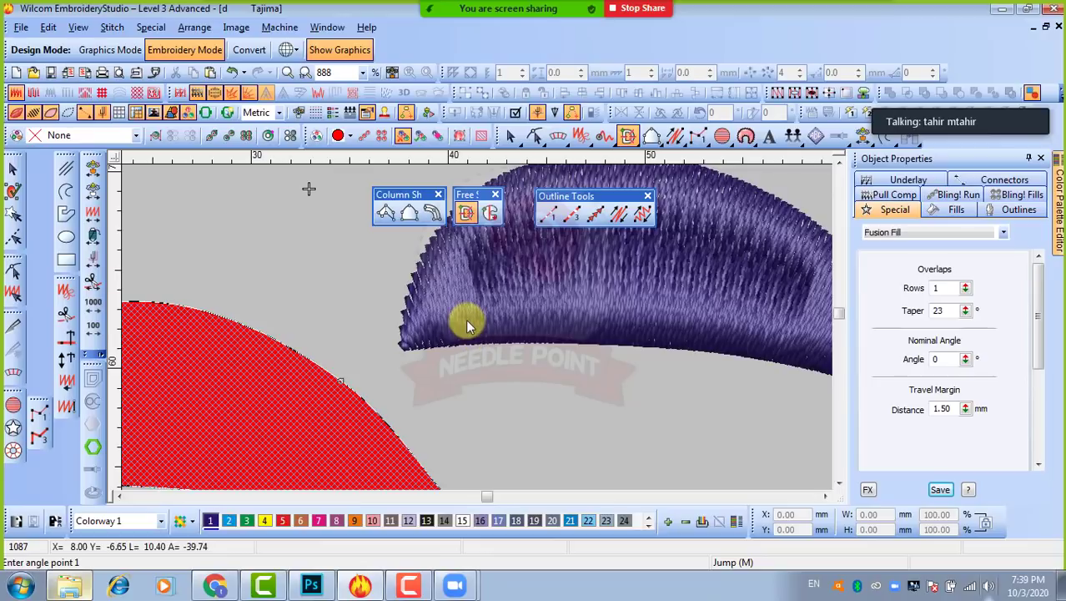
pyautogui.scroll(-1, 466, 324)
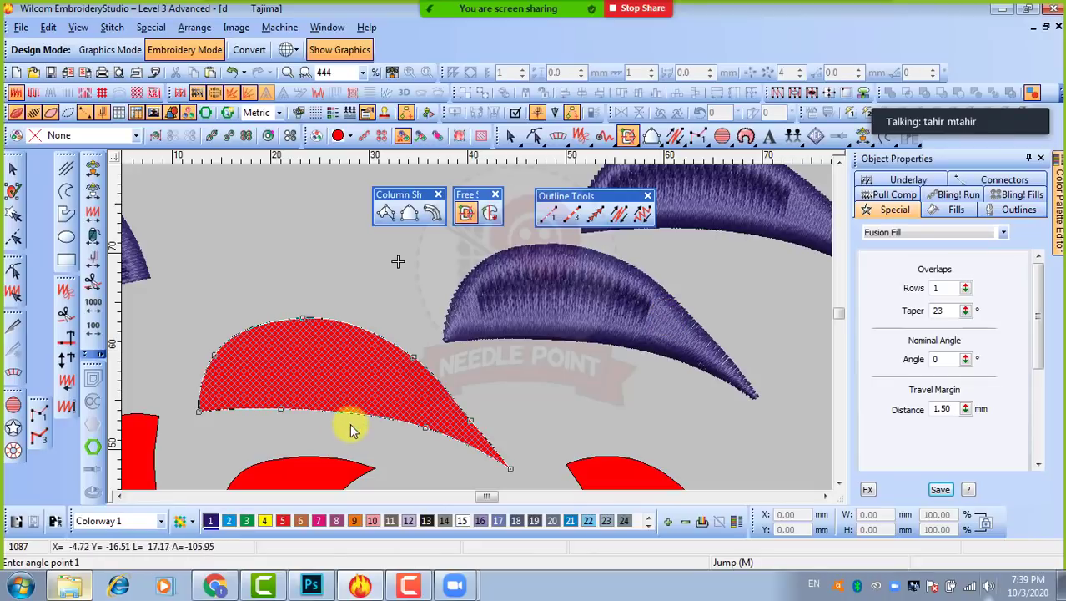
pyautogui.click(423, 448)
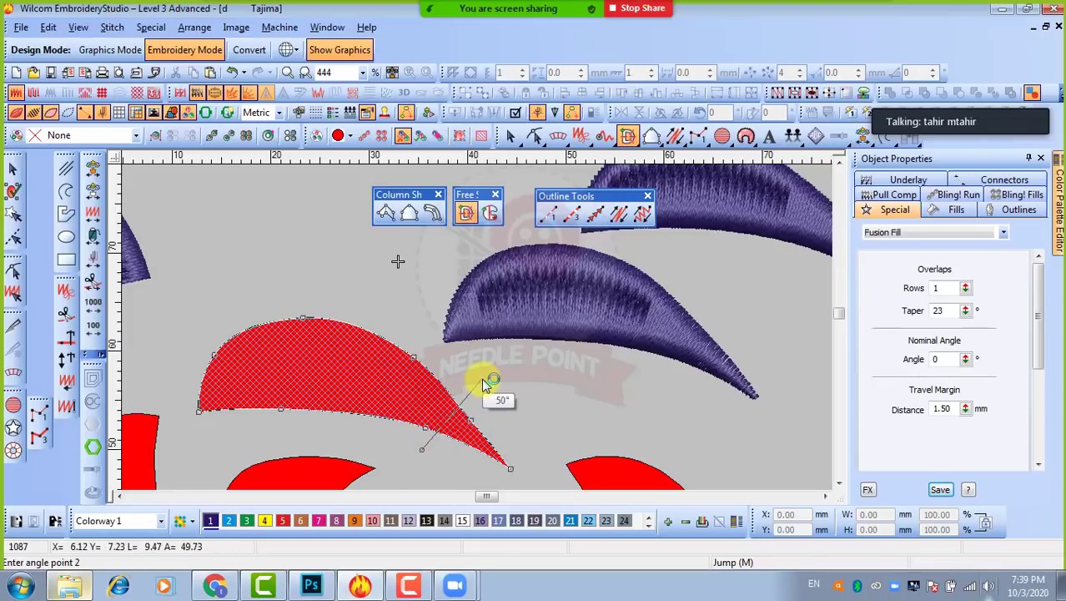
pyautogui.click(484, 381)
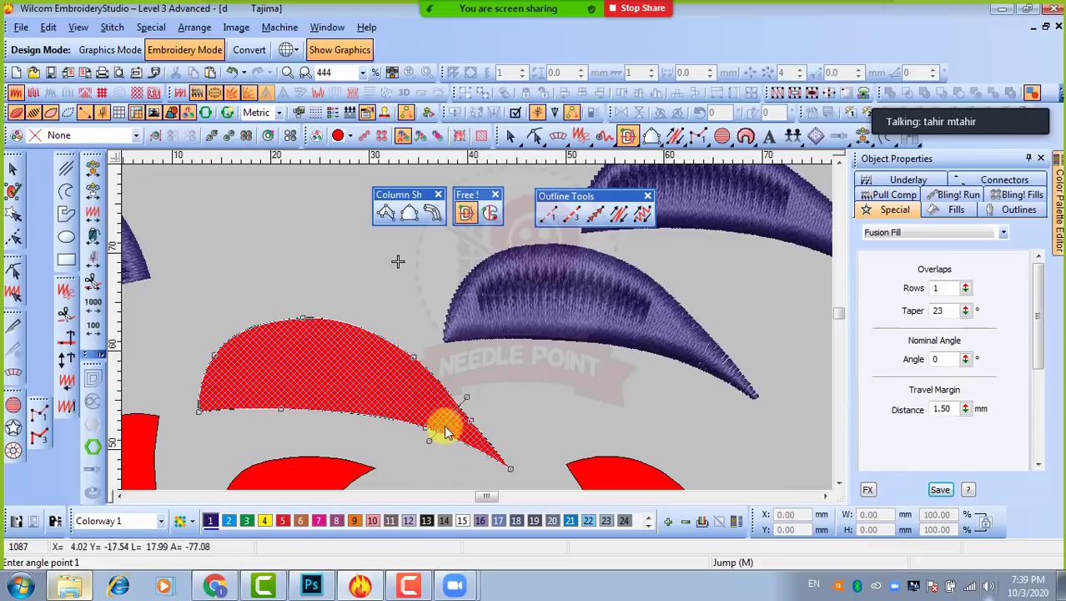
pyautogui.click(334, 421)
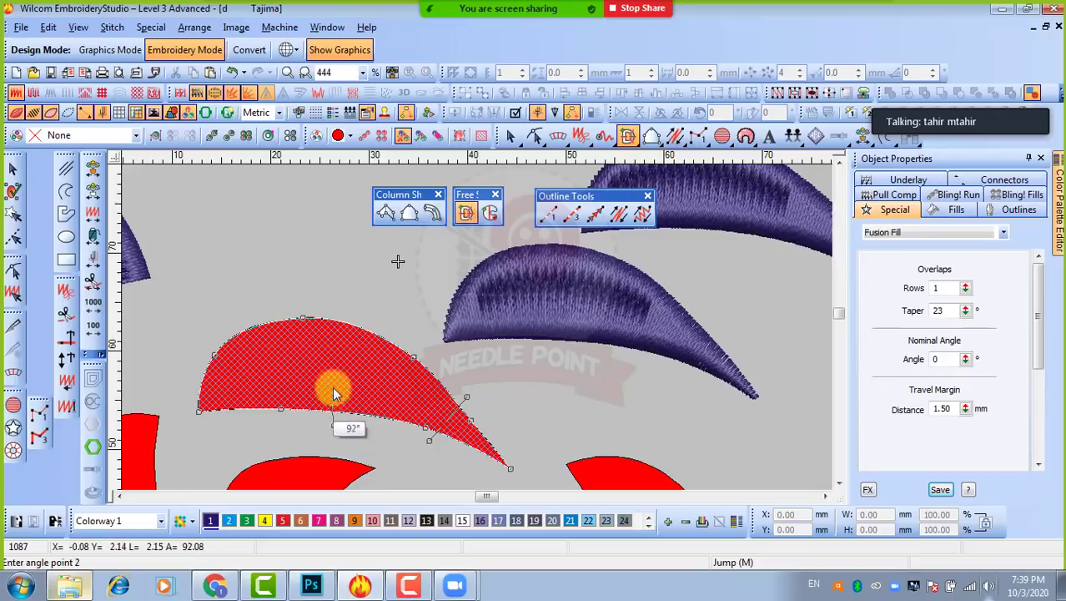
pyautogui.click(339, 310)
pyautogui.click(262, 427)
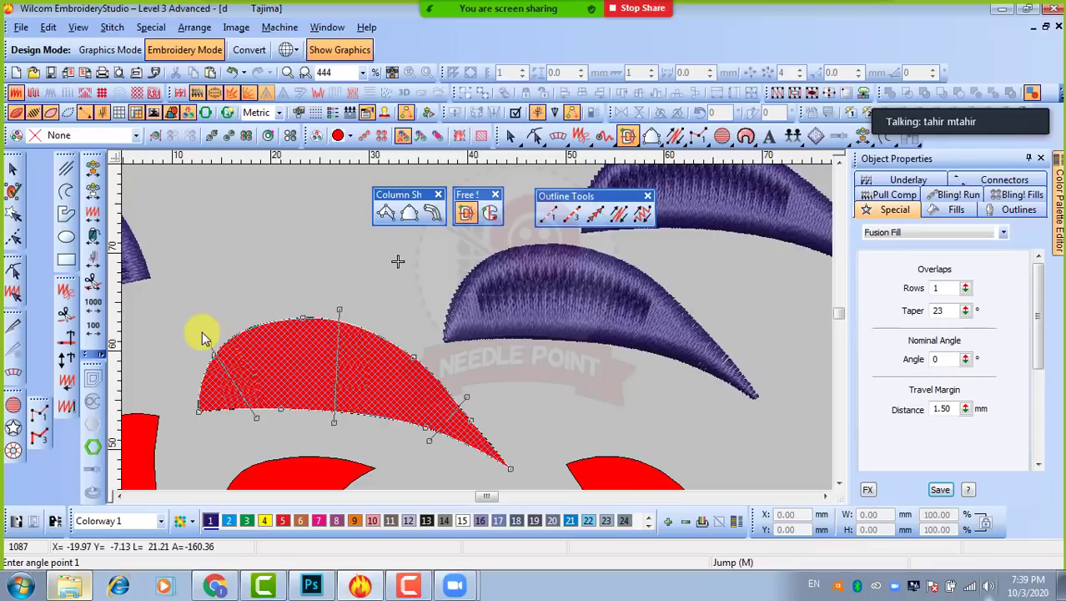
pyautogui.click(226, 361)
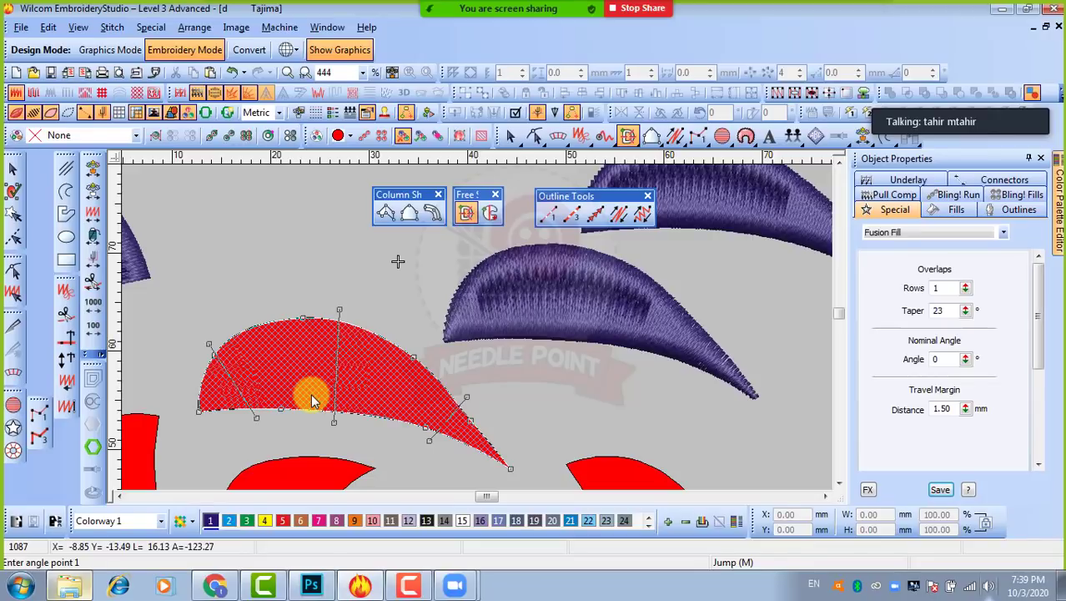
pyautogui.press('Return')
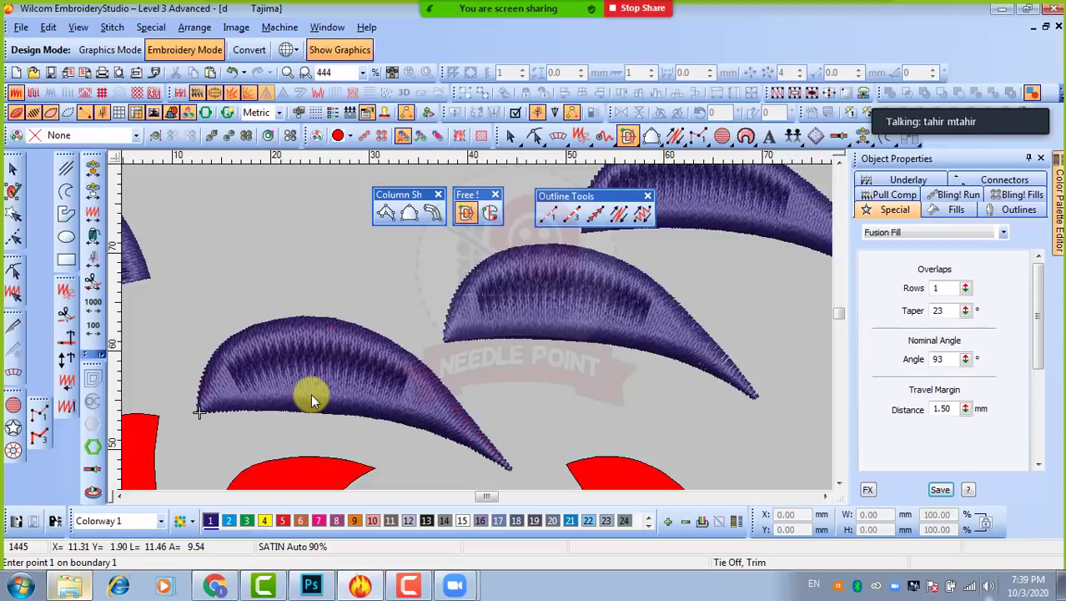
# Step: Move the fusion-filled copy off the red top petal to about X 22.32, Y 72.66 mm, and select each shape in turn
pyautogui.click(13, 167)
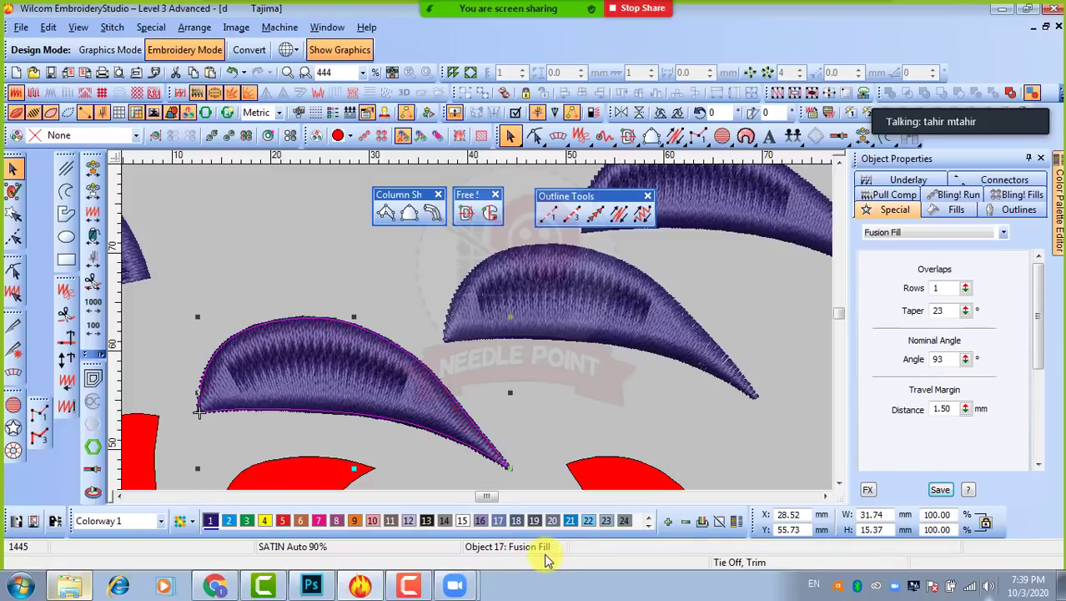
pyautogui.moveTo(339, 389); pyautogui.dragTo(280, 232)
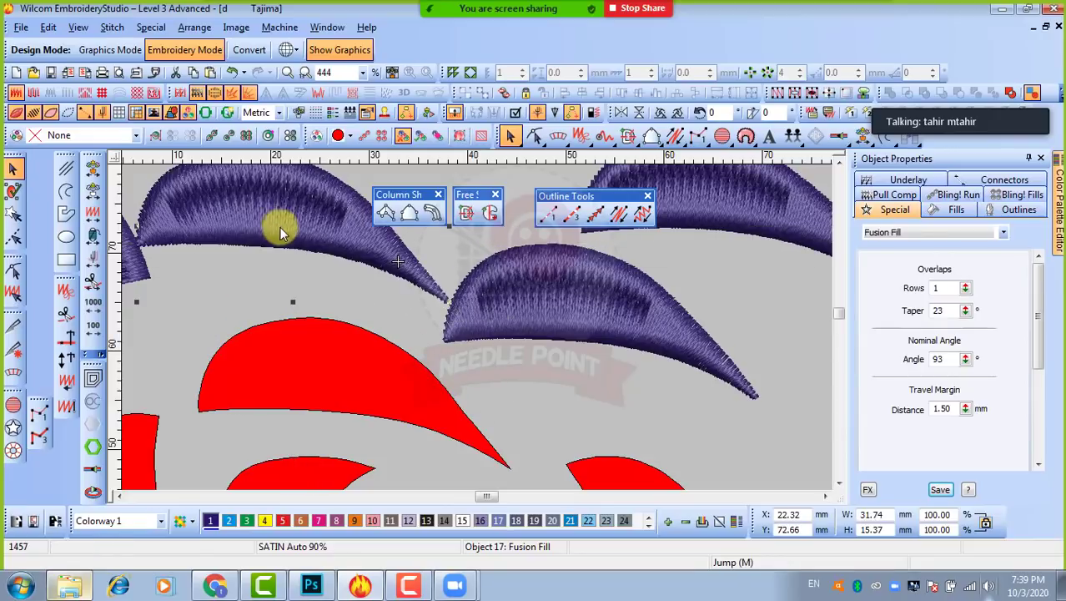
pyautogui.click(335, 388)
pyautogui.click(325, 354)
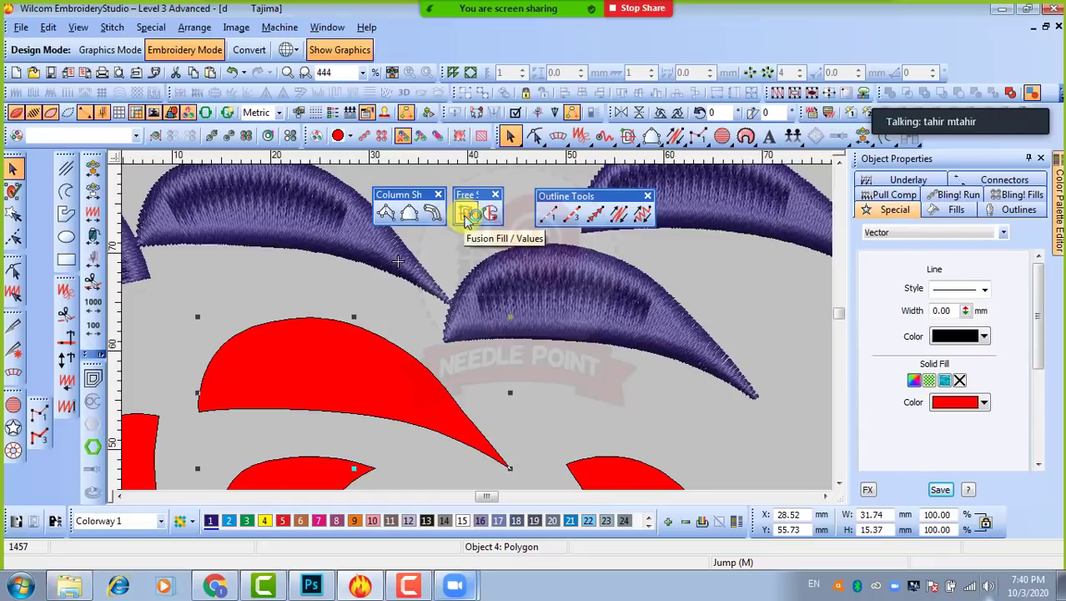
pyautogui.click(307, 228)
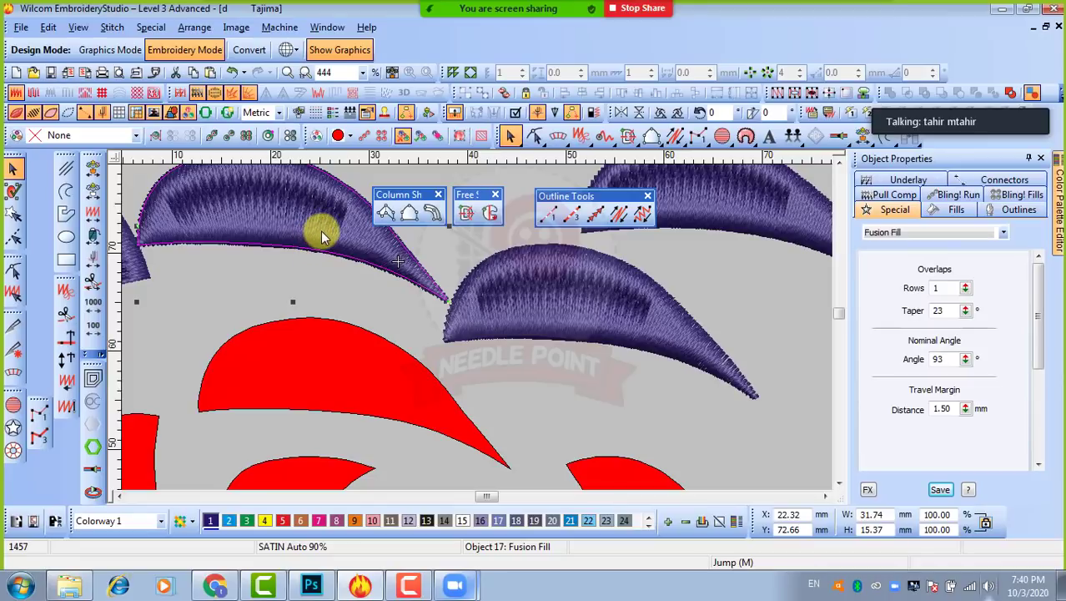
# Step: Try moving the red top petal upward by about 3 mm, and undo the move
pyautogui.scroll(-1, 389, 306)
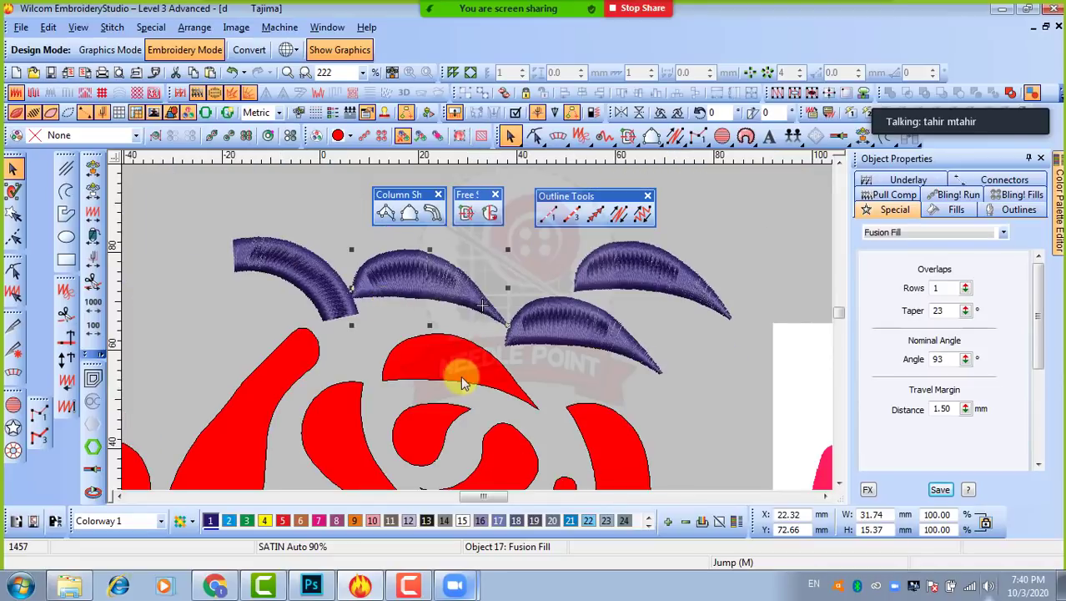
pyautogui.scroll(1, 463, 363)
pyautogui.click(447, 324)
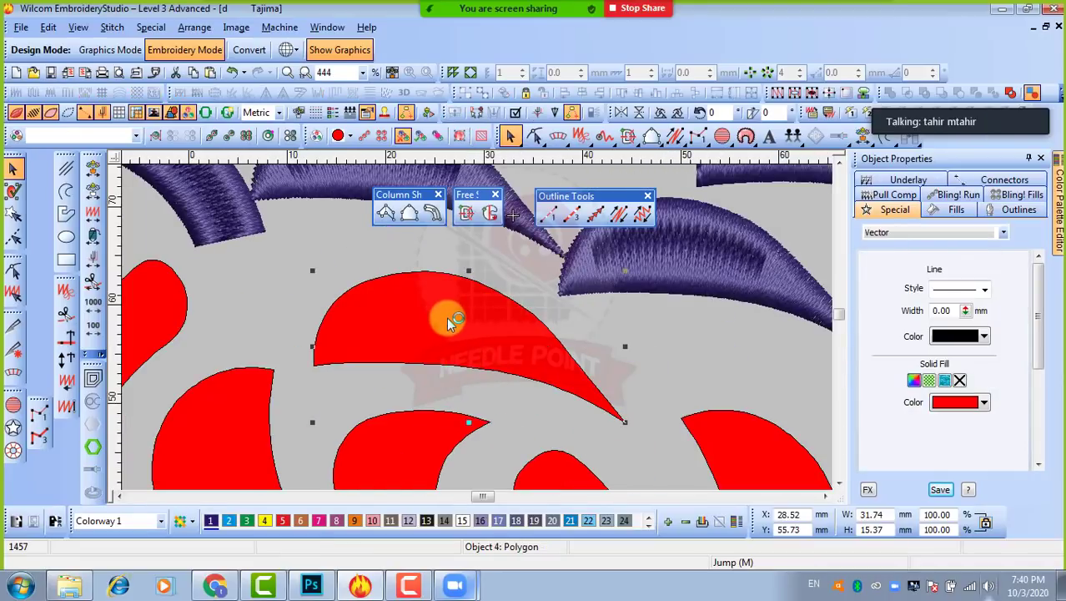
pyautogui.moveTo(439, 323); pyautogui.dragTo(447, 302)
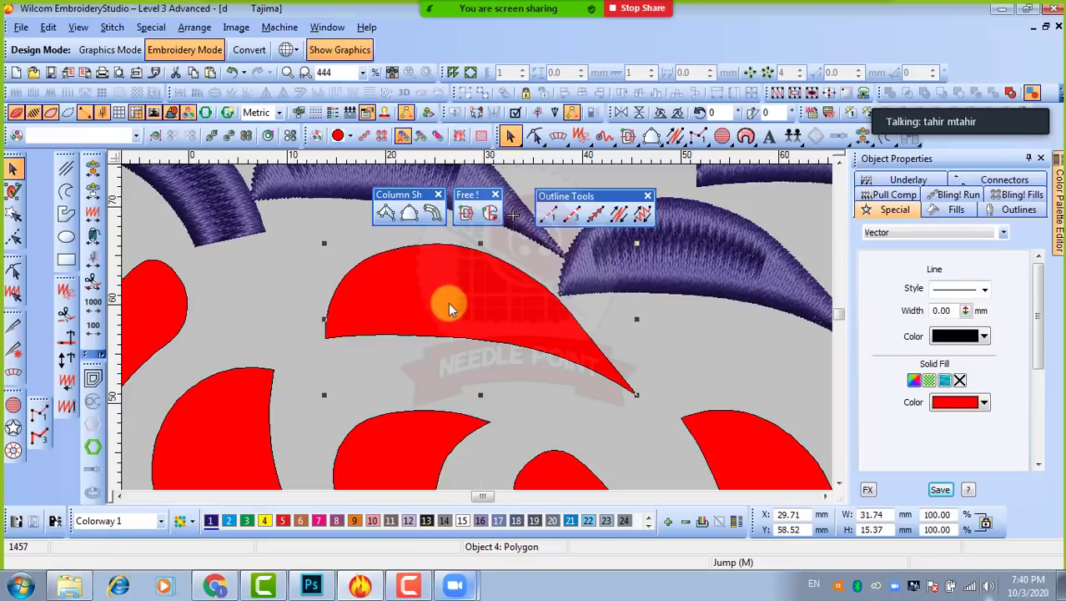
pyautogui.hotkey('ctrl', 'z')
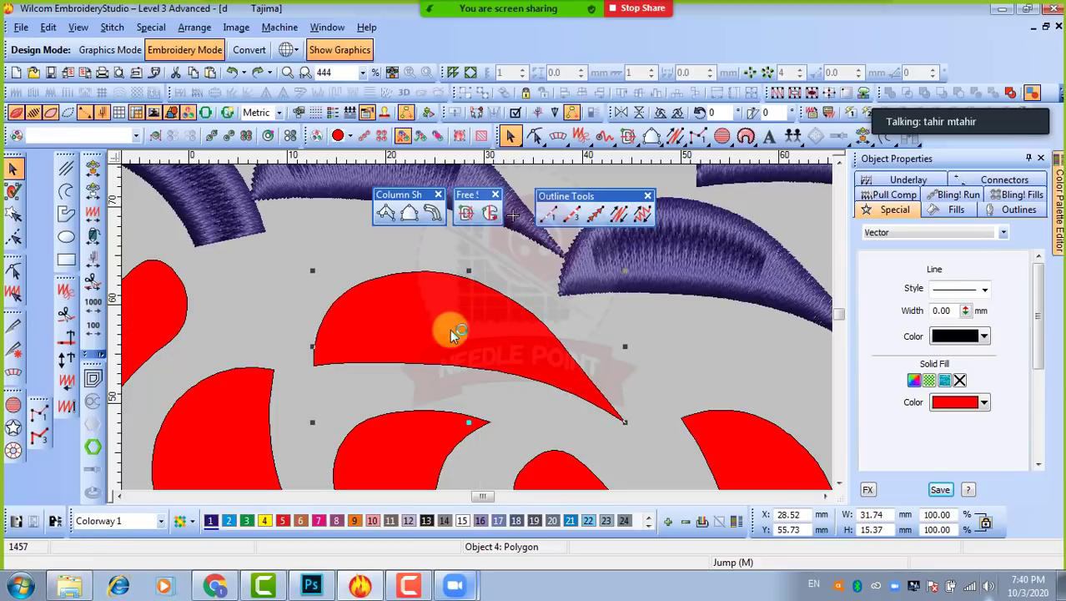
# Step: Convert the red top petal to a Complex Fill with a single stitch-angle line of about 89° across its middle
pyautogui.scroll(-1, 331, 178)
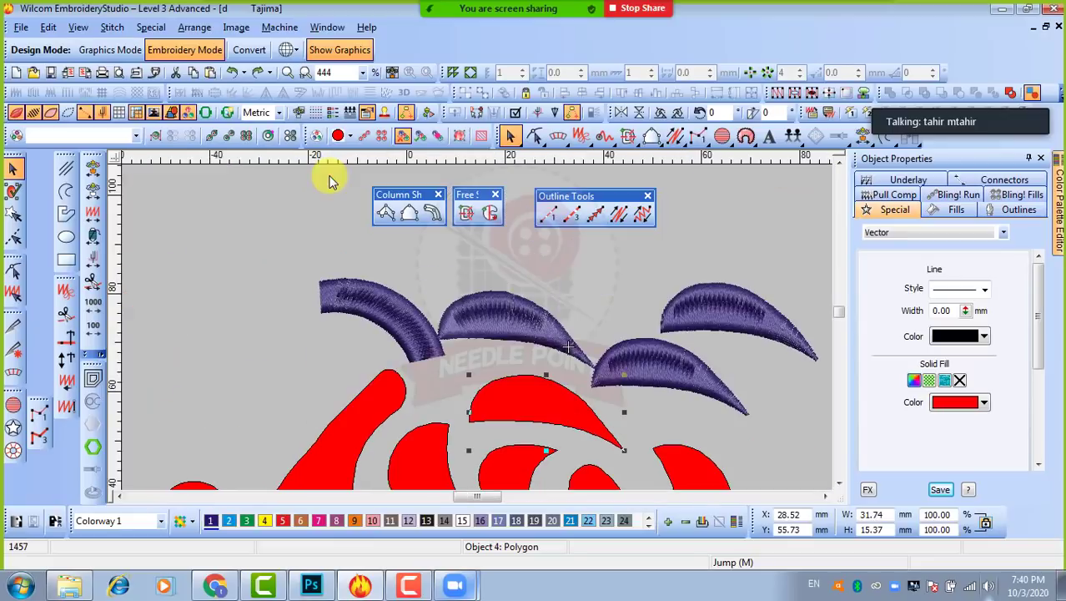
pyautogui.scroll(1, 534, 375)
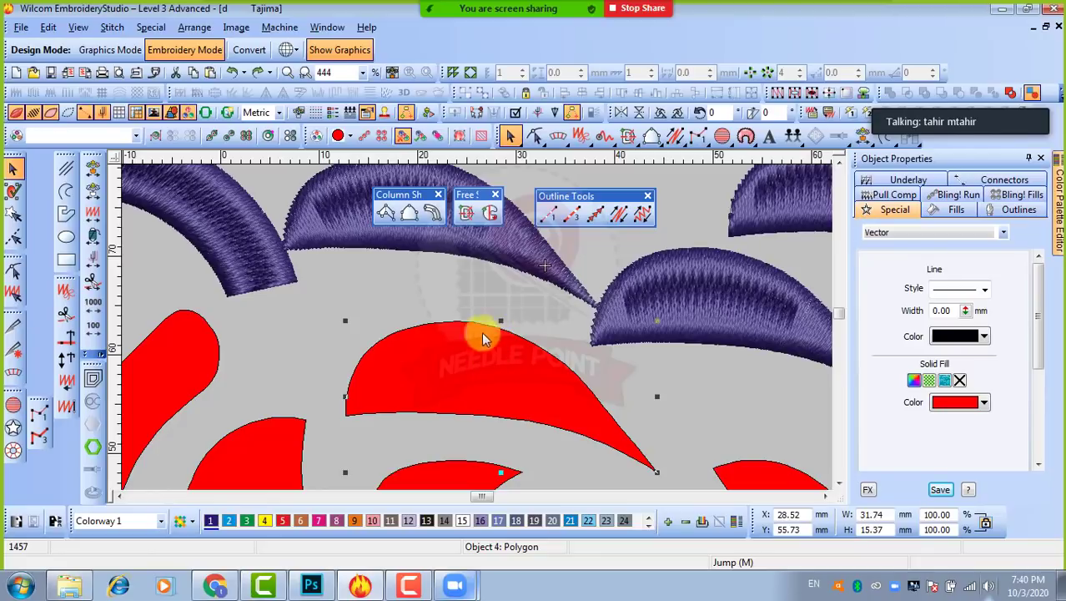
pyautogui.click(491, 215)
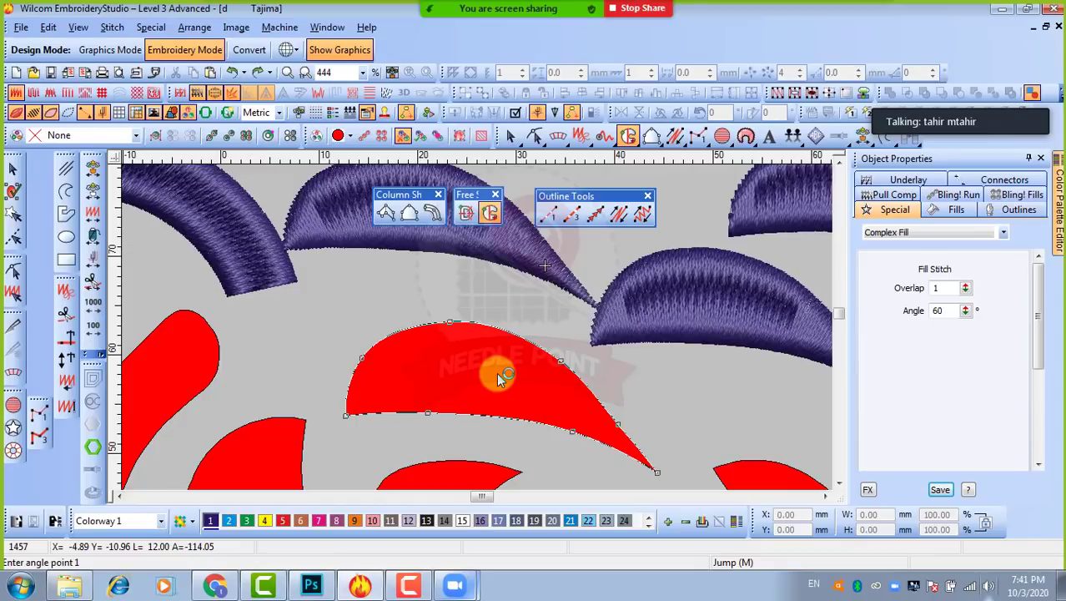
pyautogui.click(485, 437)
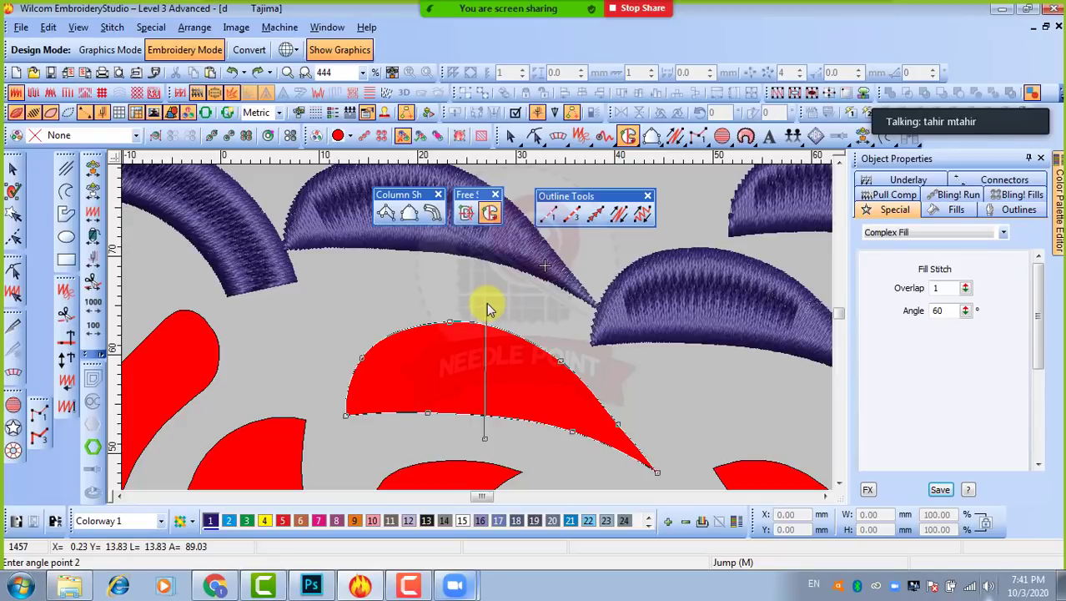
pyautogui.click(487, 304)
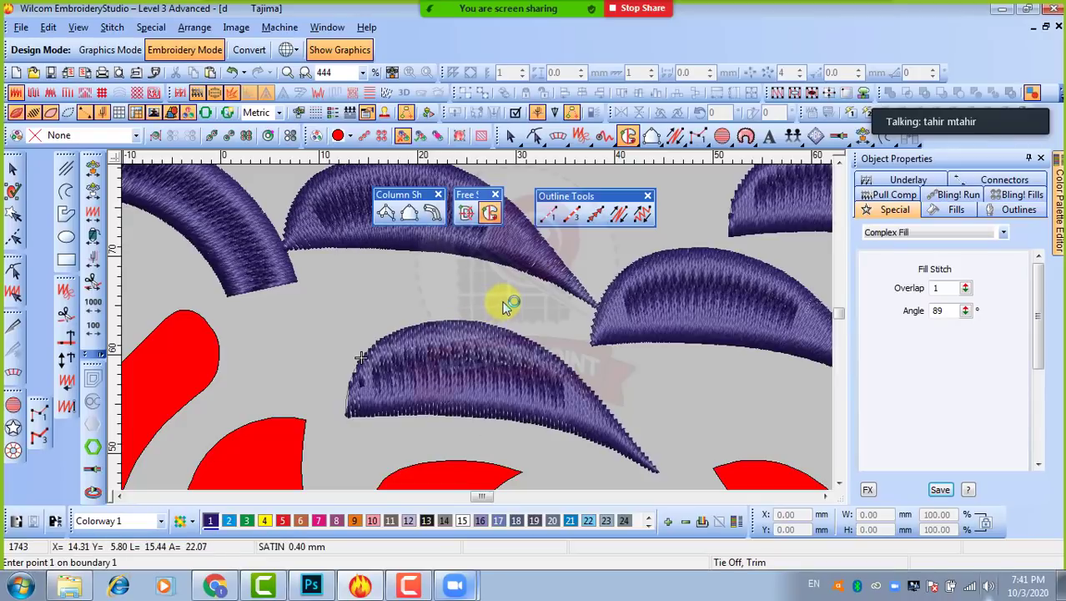
# Step: Try moving the complex-filled petal sideways by about 19 mm, and undo the move
pyautogui.click(13, 167)
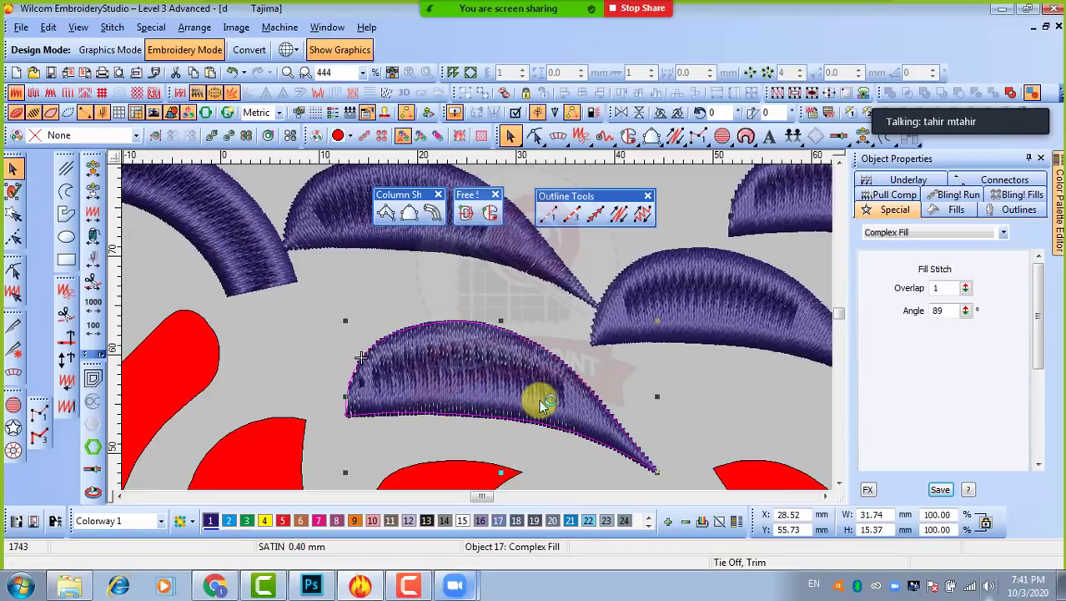
pyautogui.scroll(-1, 539, 401)
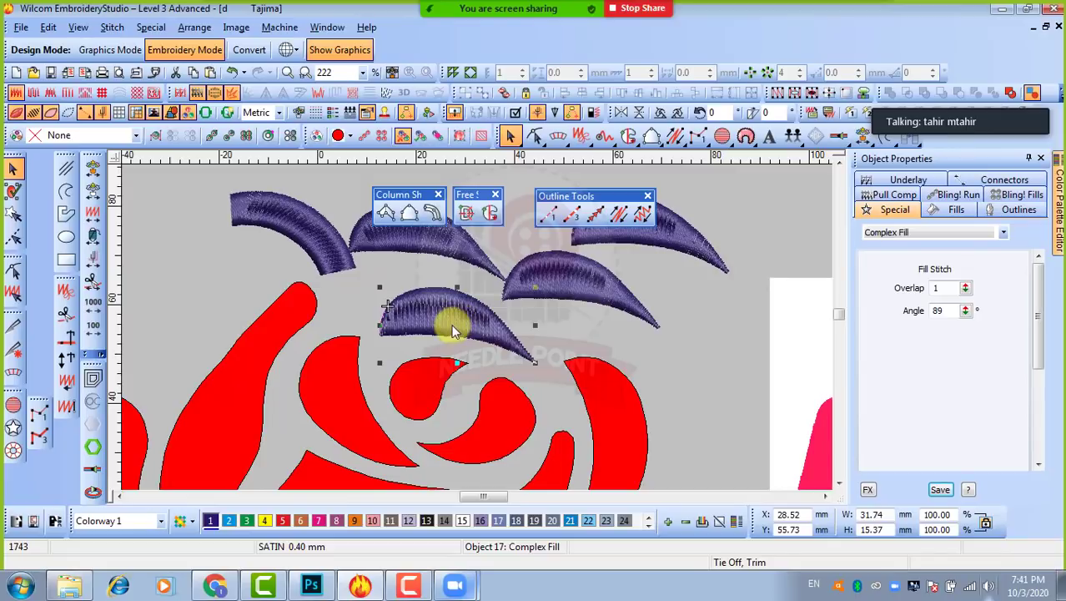
pyautogui.moveTo(451, 328); pyautogui.dragTo(544, 332)
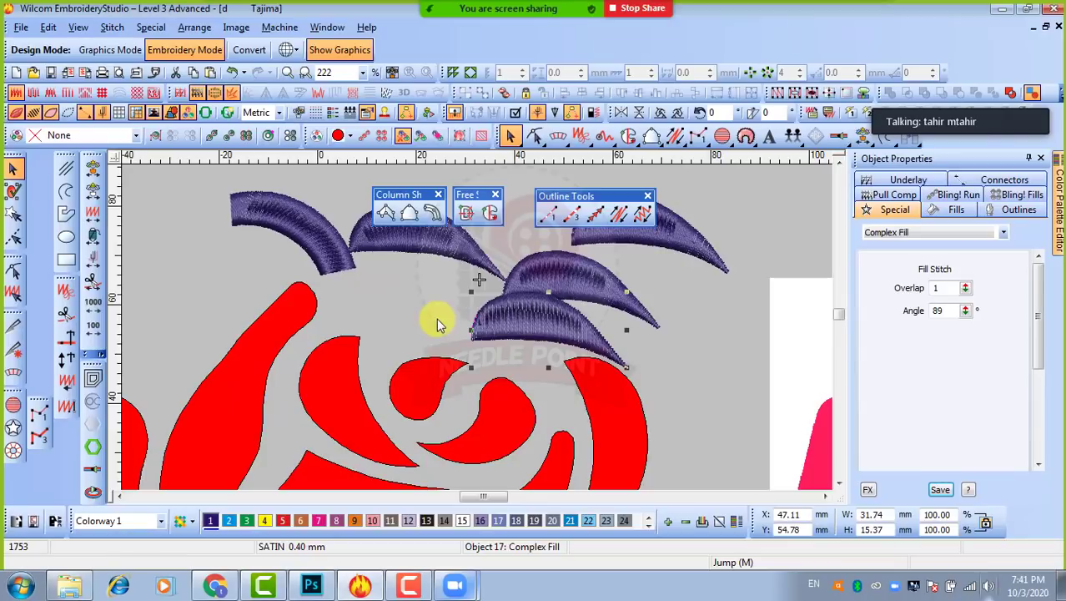
pyautogui.hotkey('ctrl', 'z')
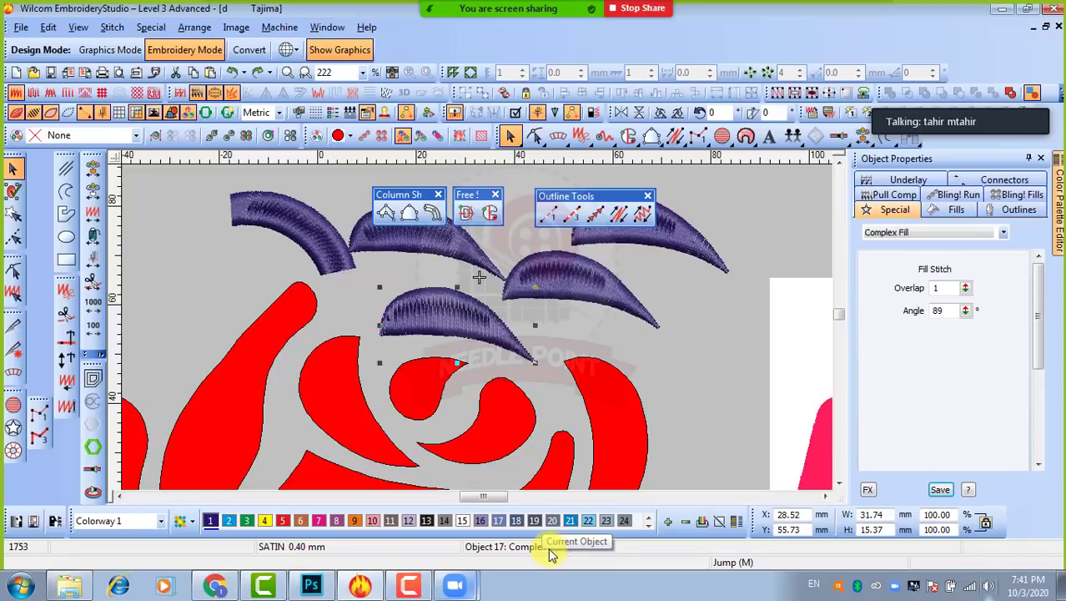
# Step: Select the Fusion Fill, Complex Fill, Input A and Input B petals in turn to compare their object types and stitching
pyautogui.click(419, 249)
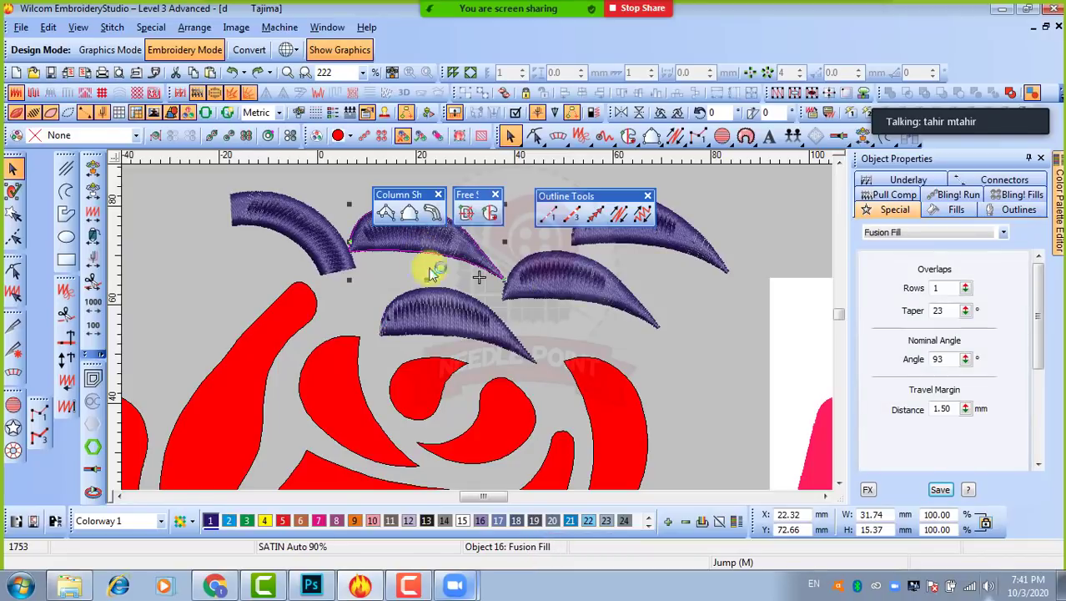
pyautogui.click(444, 311)
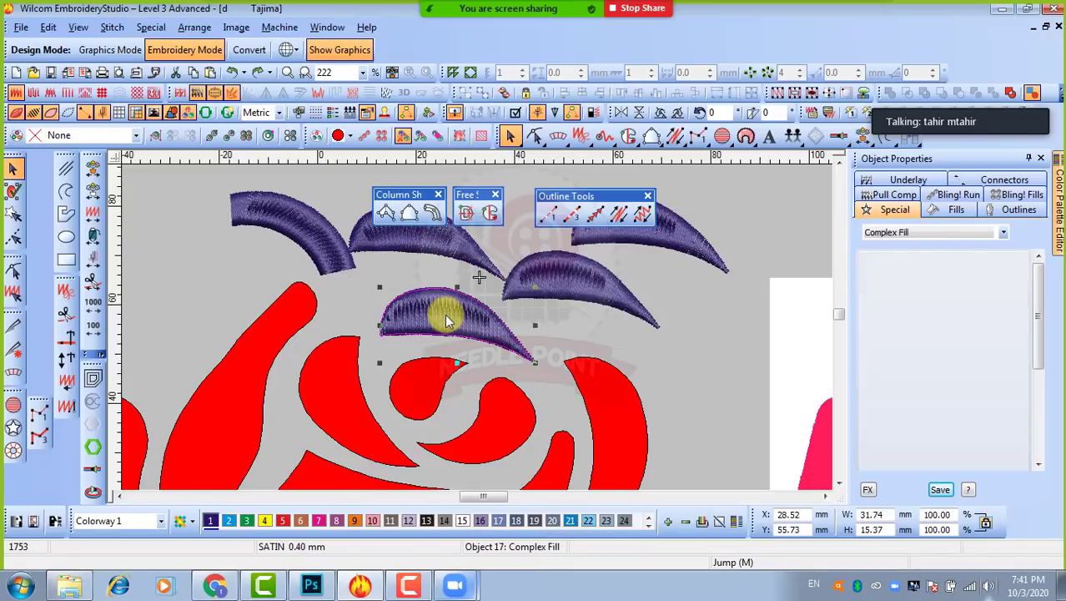
pyautogui.click(572, 286)
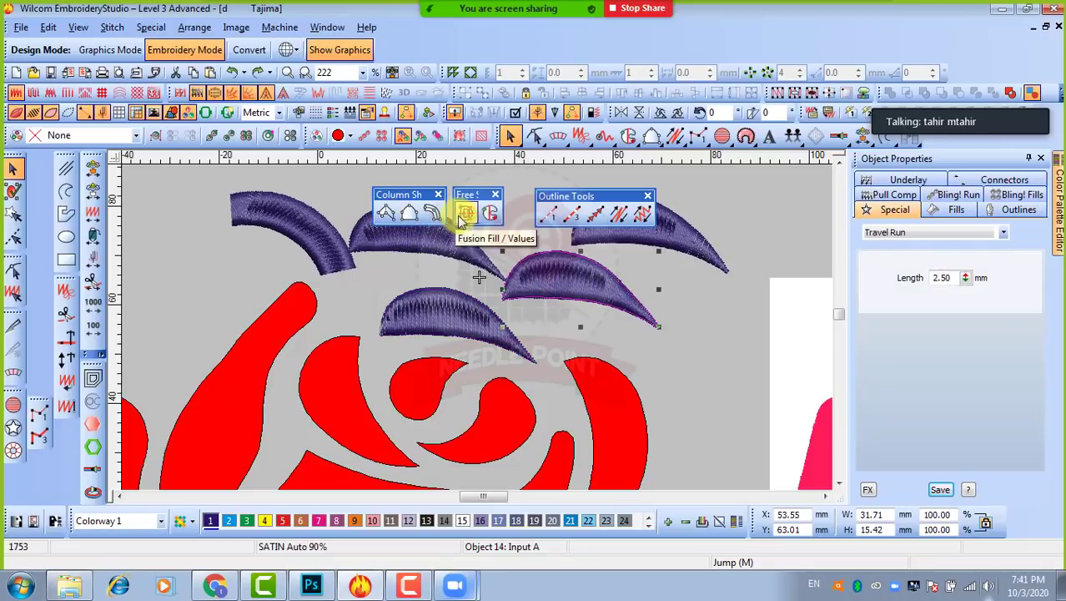
pyautogui.click(675, 240)
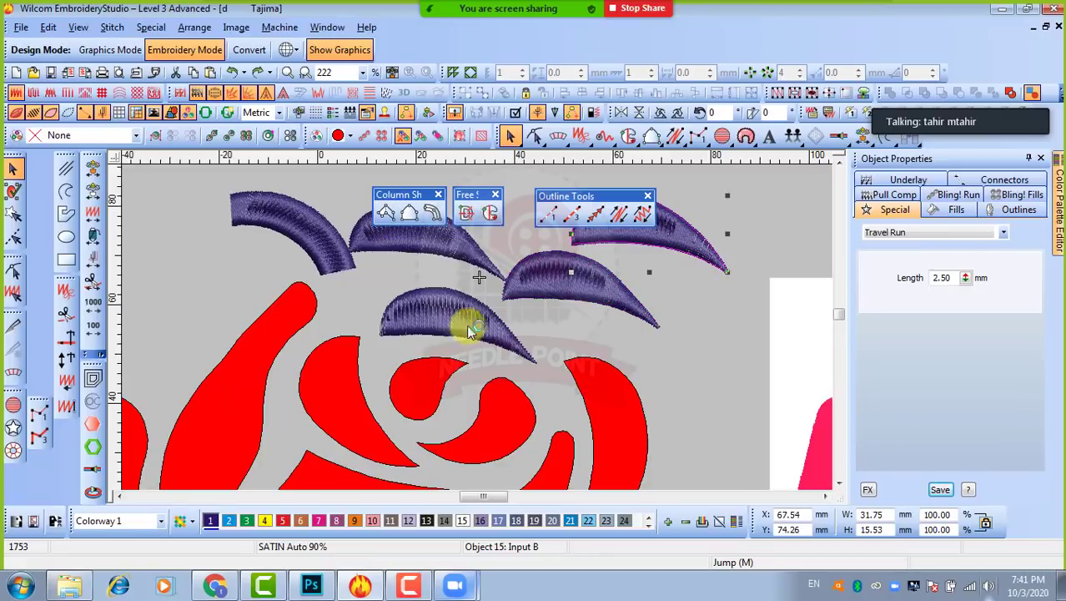
pyautogui.click(435, 245)
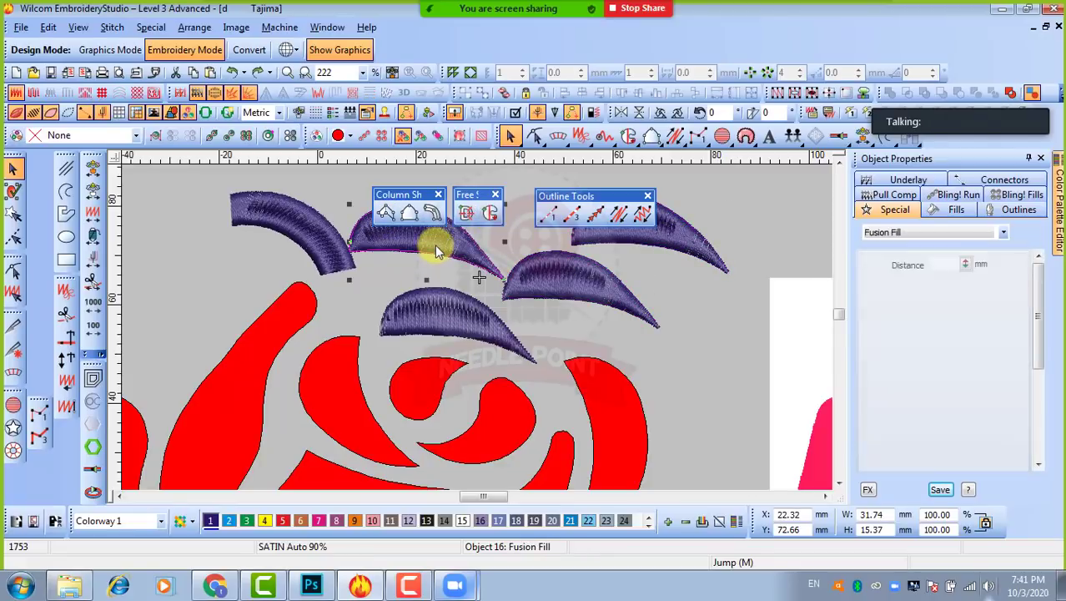
# Step: Reshape the Complex Fill petal's outline by nudging its topmost point upward and the upper-edge point near the tip slightly outward
pyautogui.click(463, 317)
pyautogui.click(678, 362)
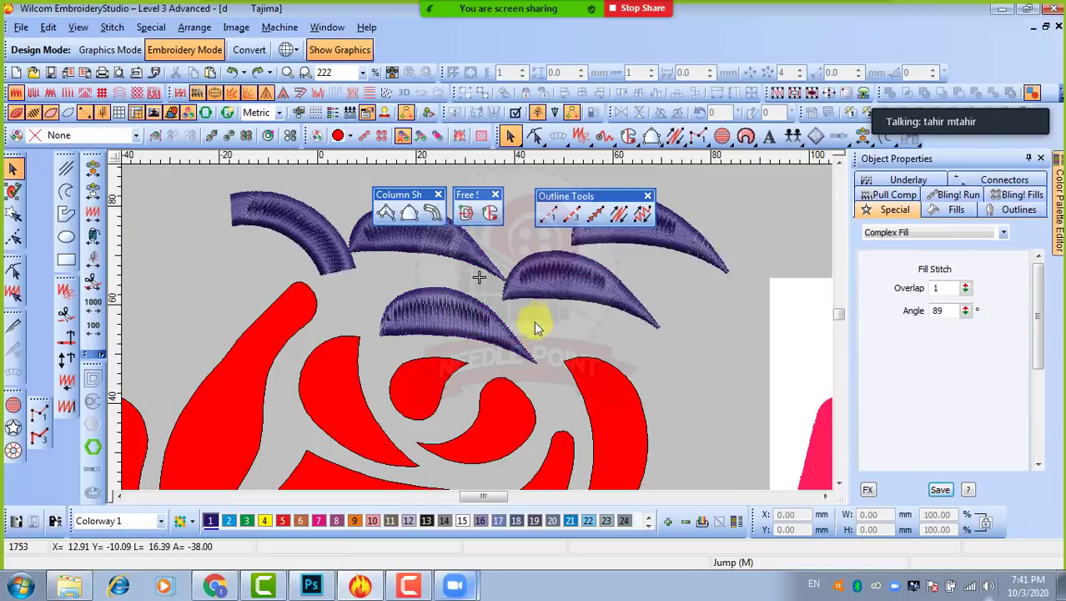
pyautogui.click(441, 333)
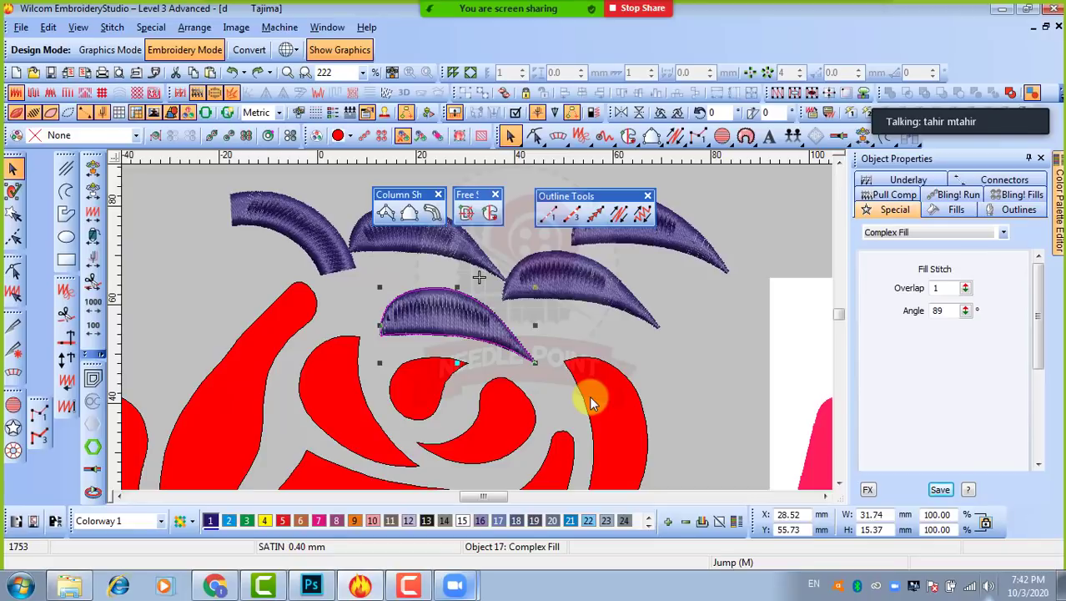
pyautogui.press('h')
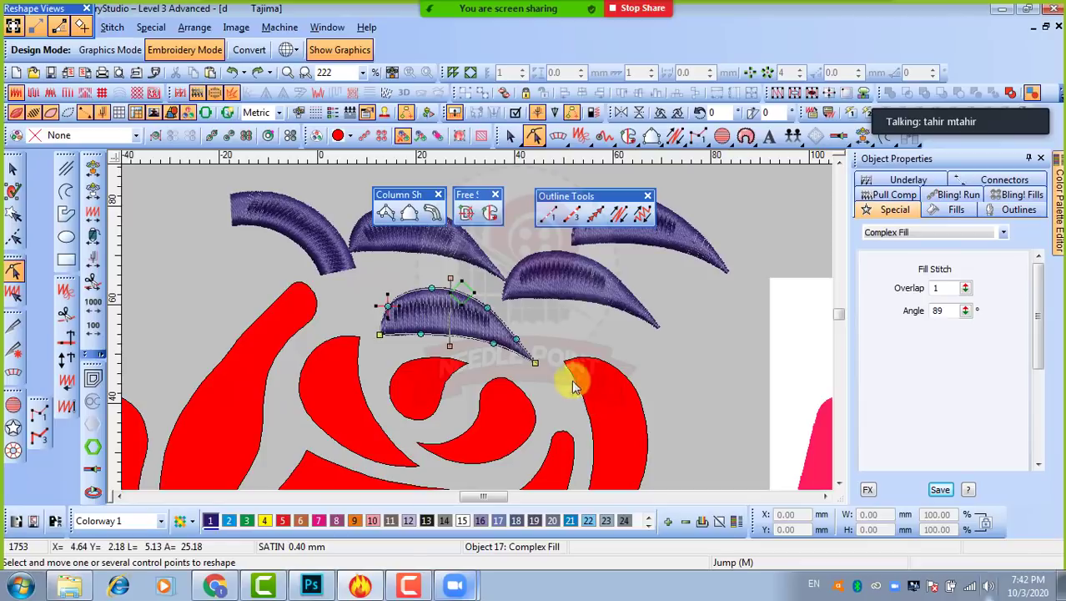
pyautogui.scroll(2, 476, 329)
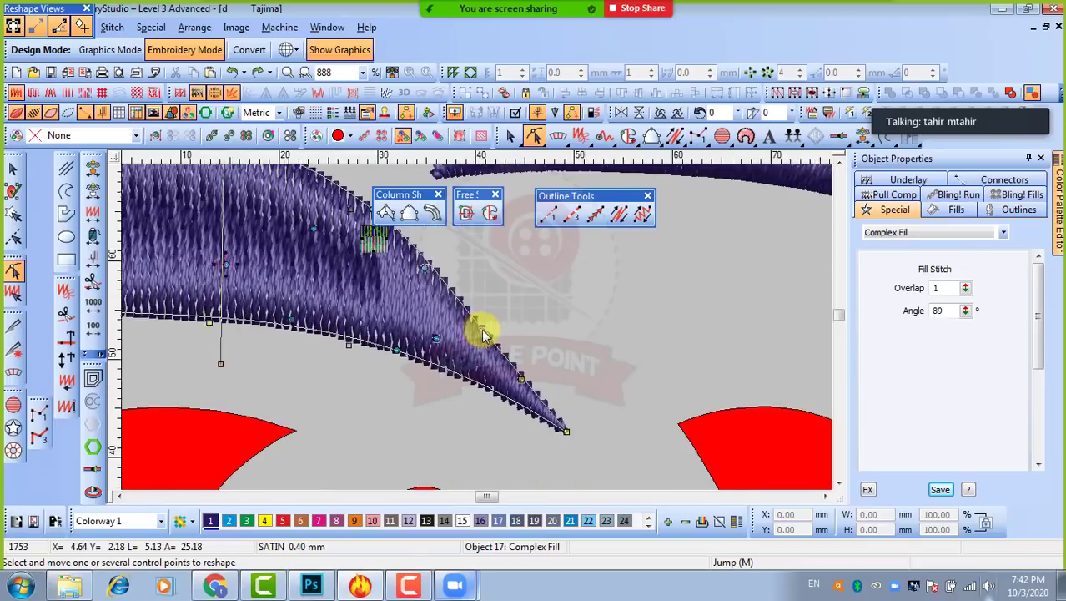
pyautogui.scroll(-1, 480, 330)
pyautogui.moveTo(482, 329); pyautogui.dragTo(483, 329)
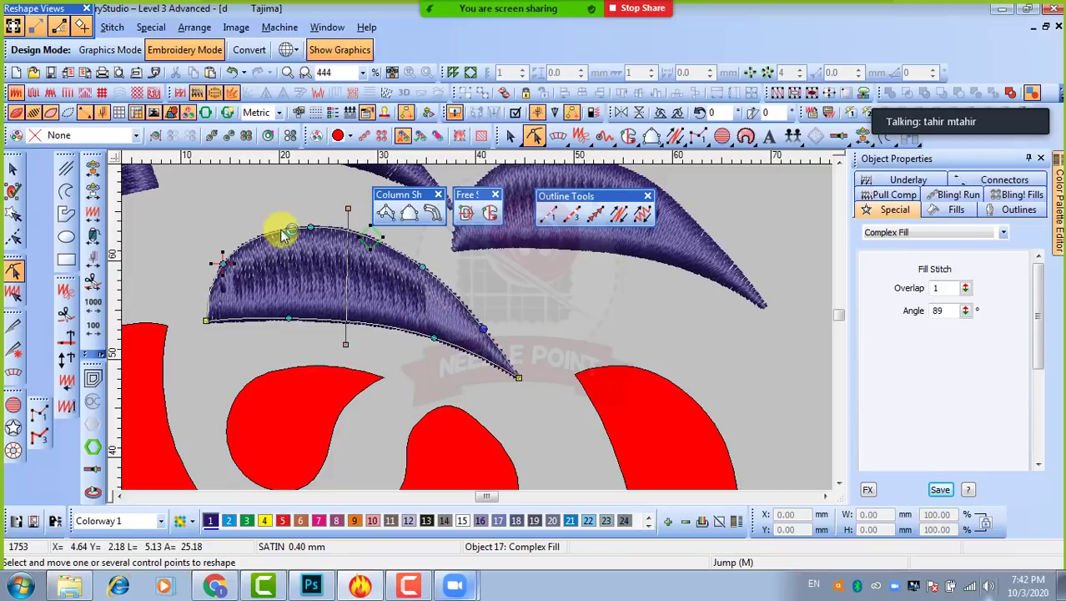
pyautogui.click(311, 229)
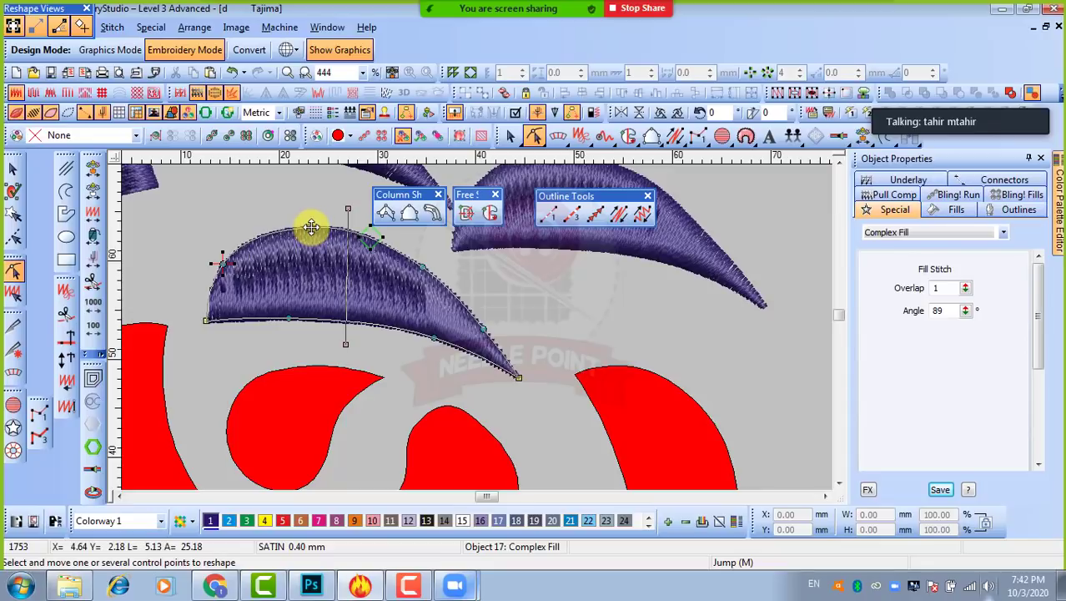
pyautogui.moveTo(310, 228); pyautogui.dragTo(309, 225)
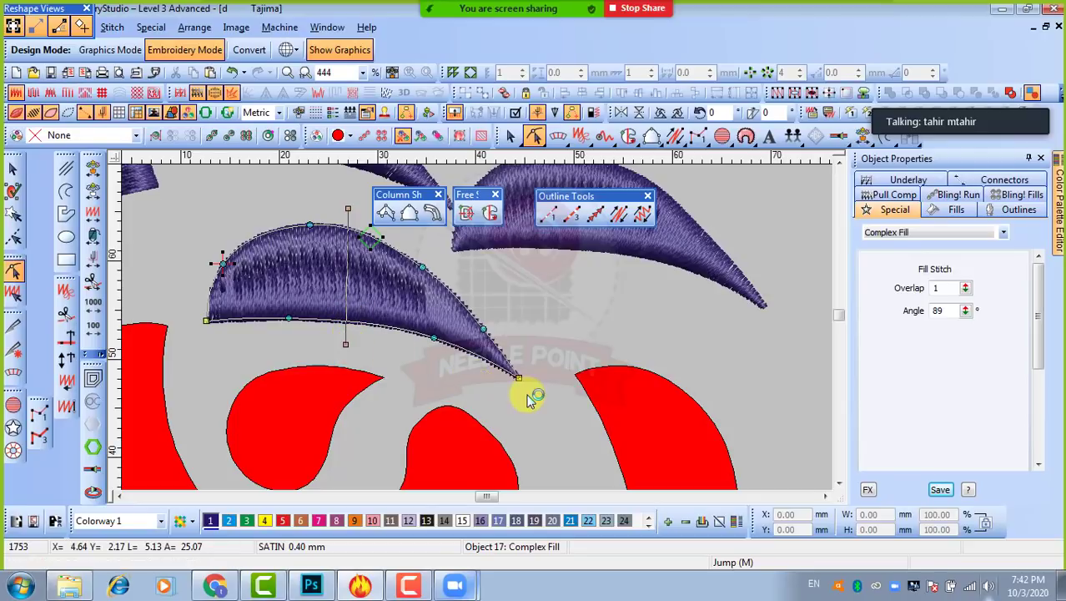
pyautogui.moveTo(531, 372); pyautogui.dragTo(506, 394)
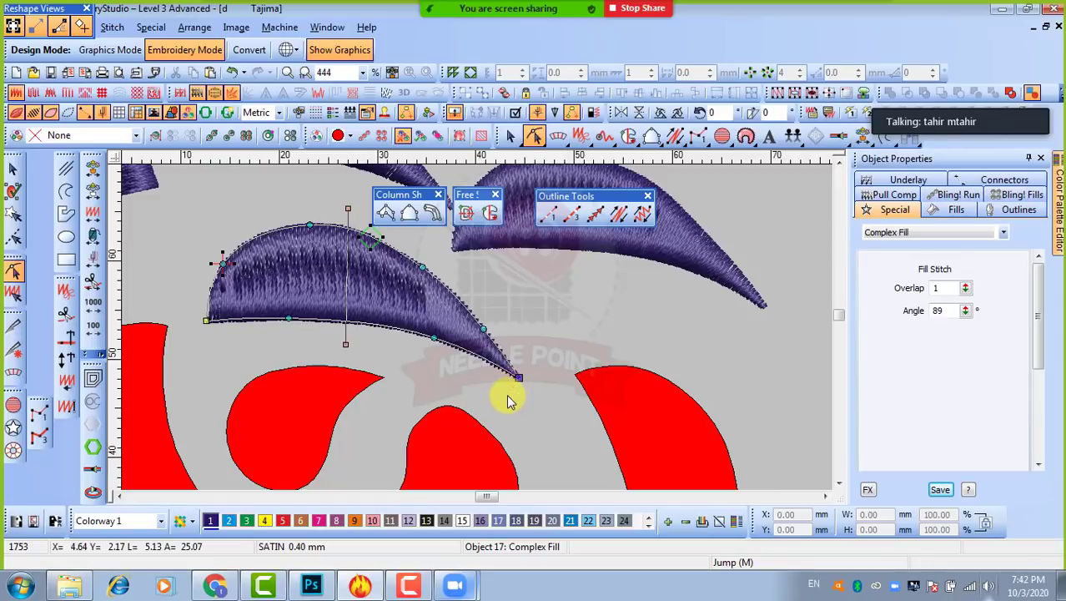
pyautogui.moveTo(511, 307); pyautogui.dragTo(482, 348)
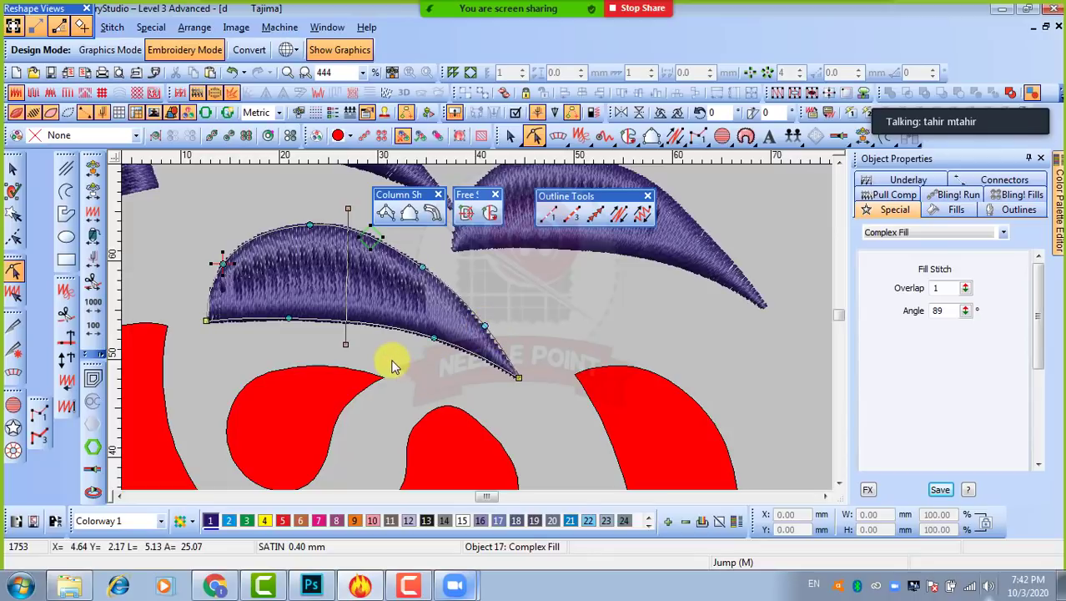
# Step: Add a curve point to the middle of the Complex Fill petal's lower edge, try moving it upward, and undo the move
pyautogui.click(363, 326)
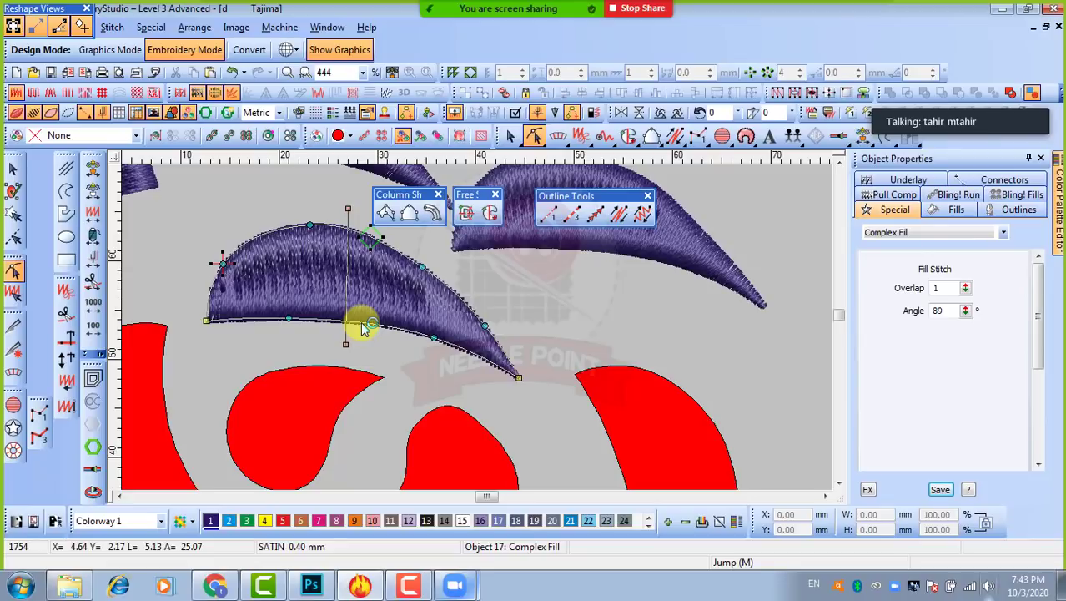
pyautogui.scroll(2, 362, 330)
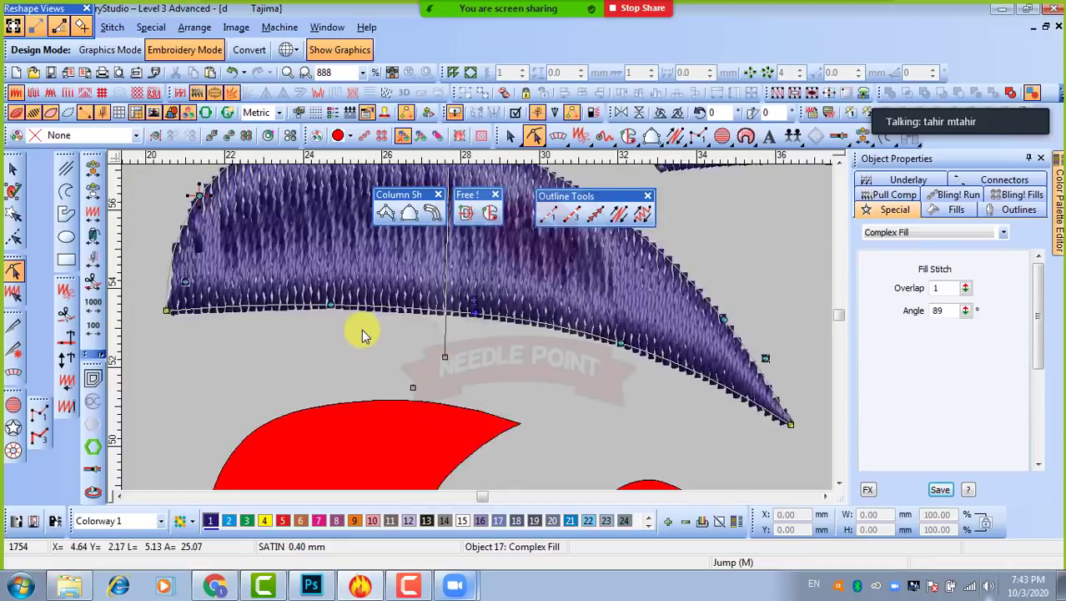
pyautogui.scroll(-1, 477, 309)
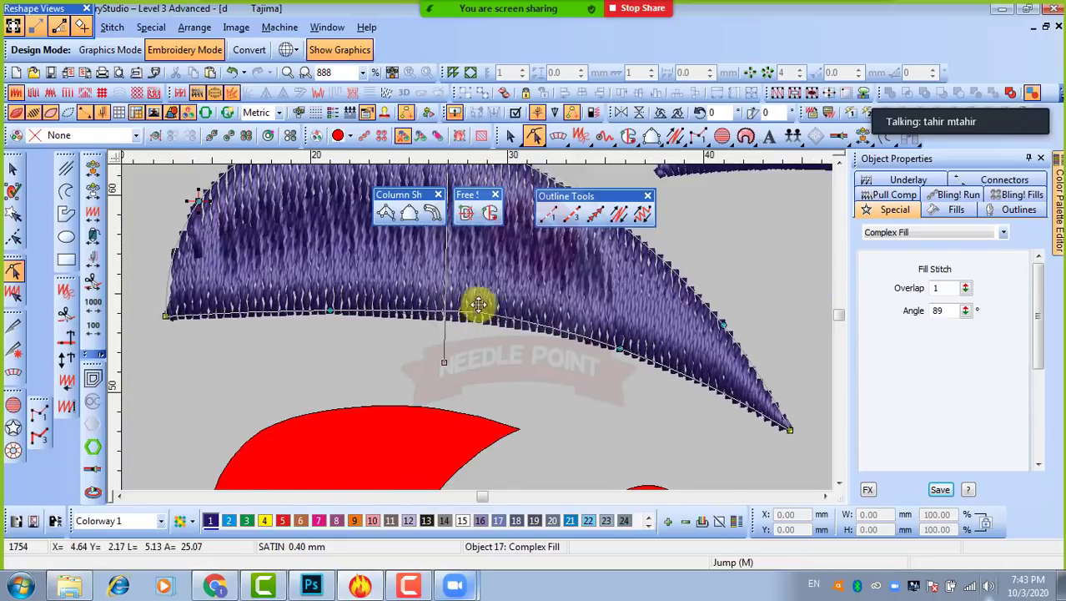
pyautogui.moveTo(480, 284); pyautogui.dragTo(481, 284)
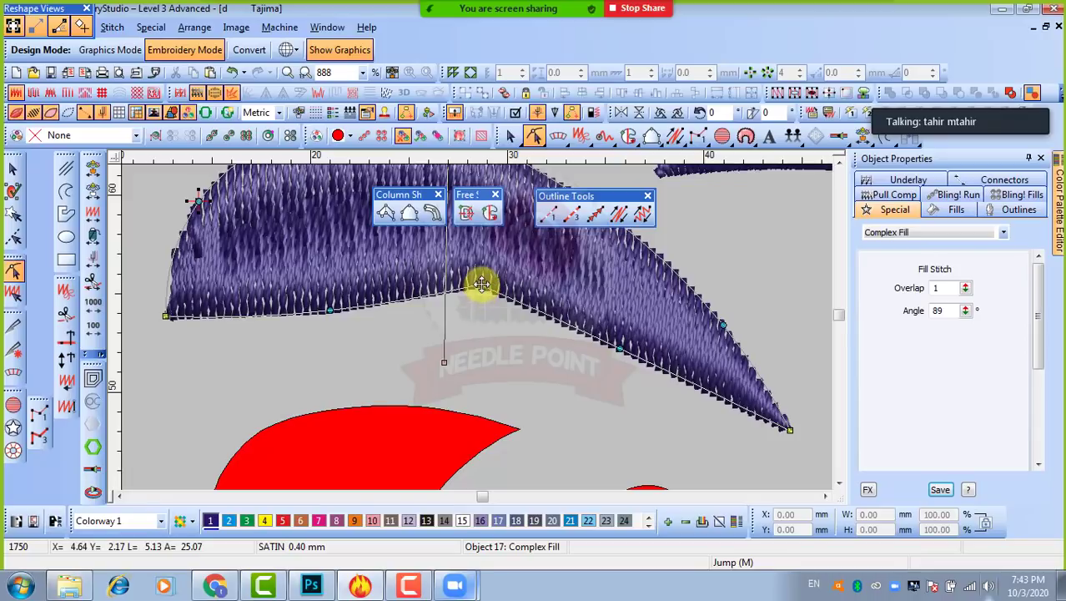
pyautogui.hotkey('ctrl', 'z')
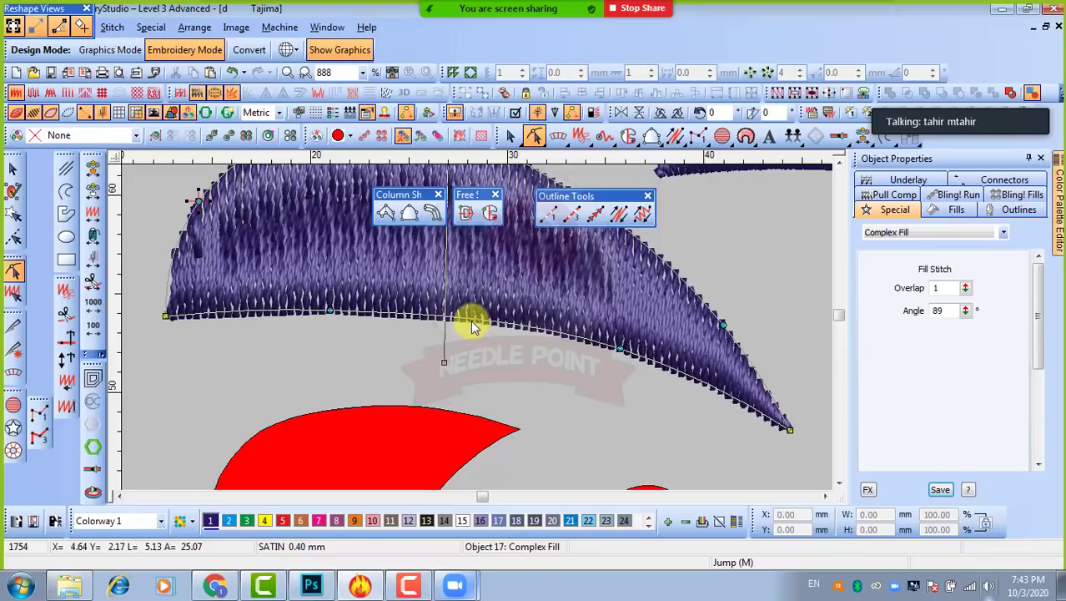
# Step: Try the point in the middle of the petal's lower edge as a corner point, return it to a curve, and finish reshaping
pyautogui.click(471, 318)
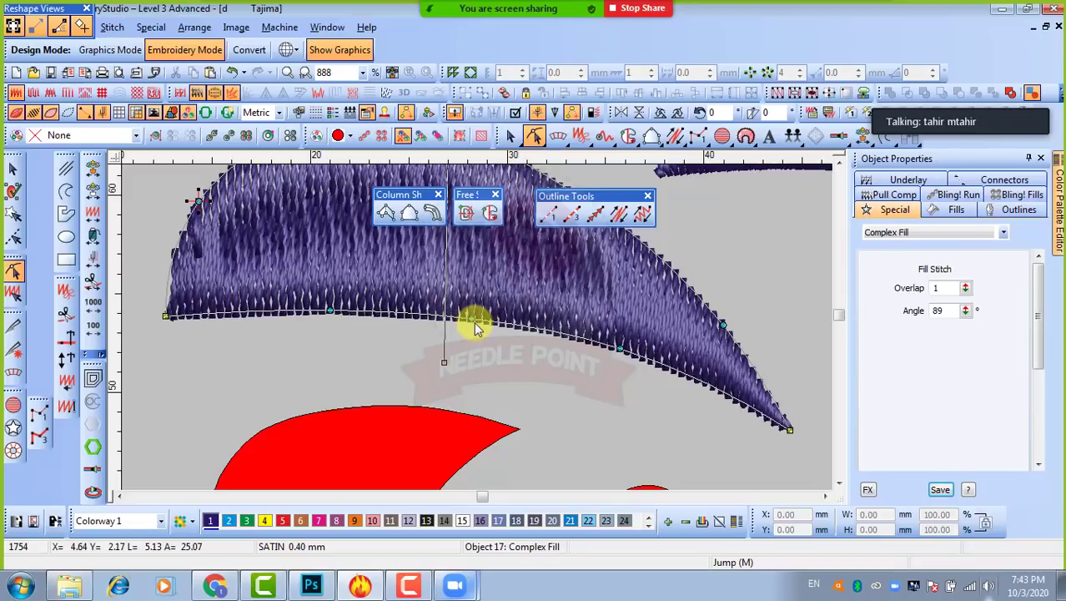
pyautogui.hotkey('ctrl', 'z')
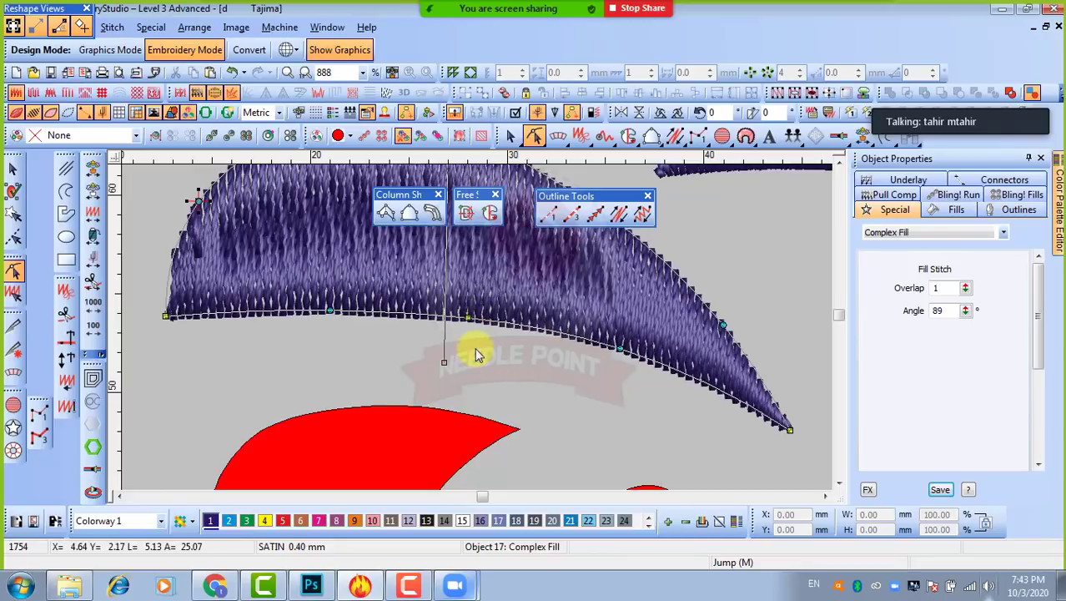
pyautogui.scroll(1, 471, 320)
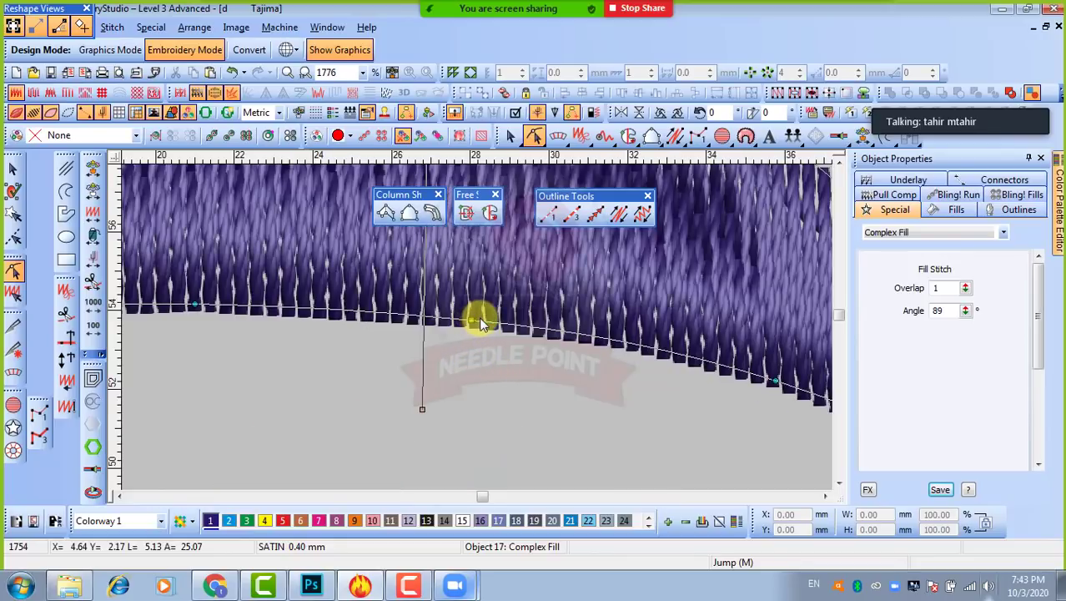
pyautogui.scroll(-1, 480, 324)
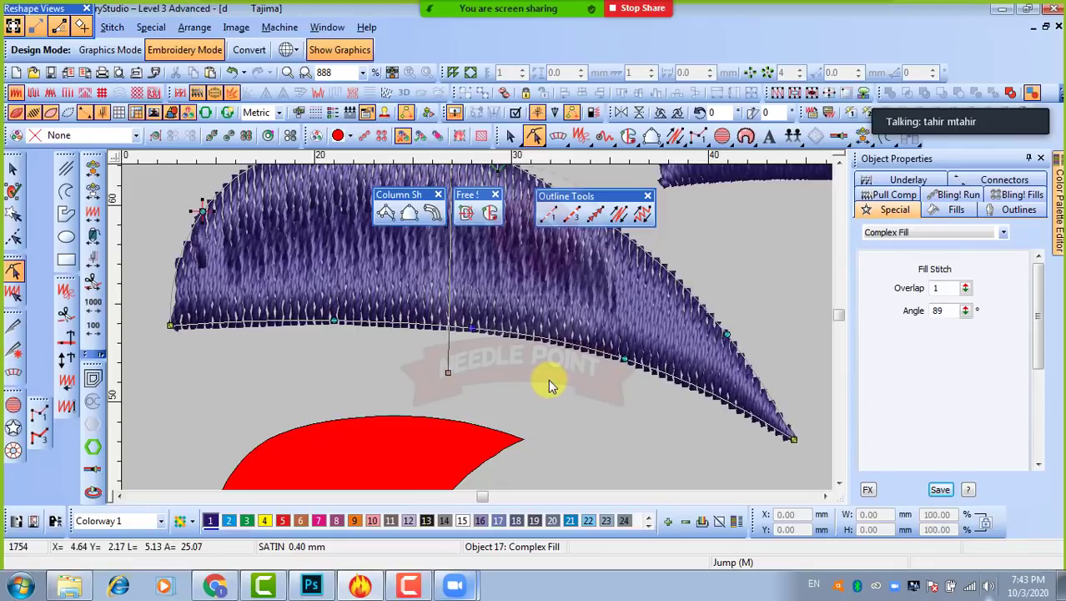
pyautogui.moveTo(525, 381); pyautogui.dragTo(449, 314)
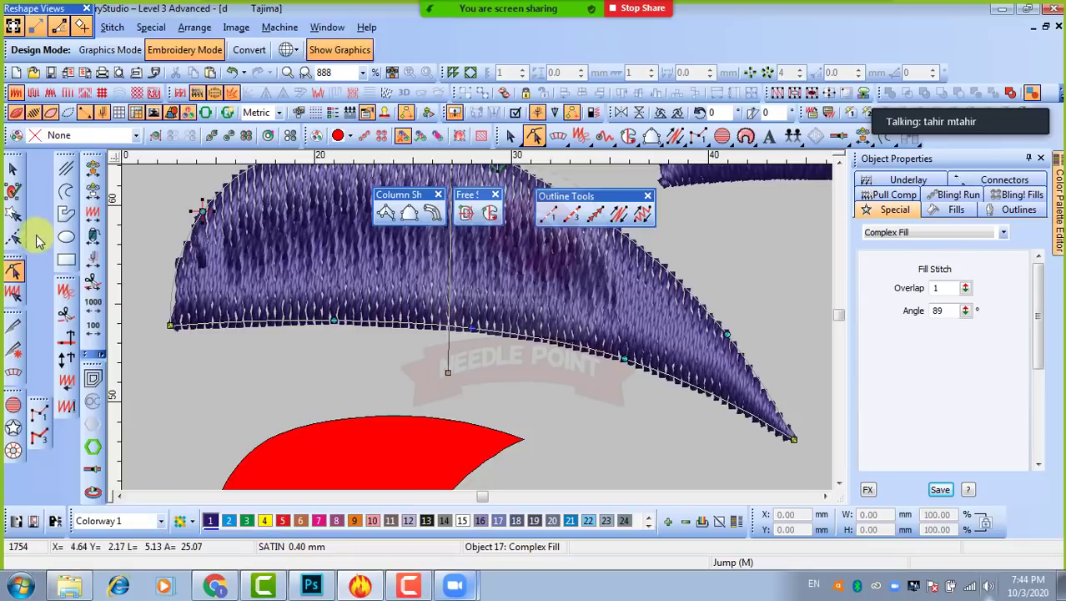
pyautogui.click(13, 168)
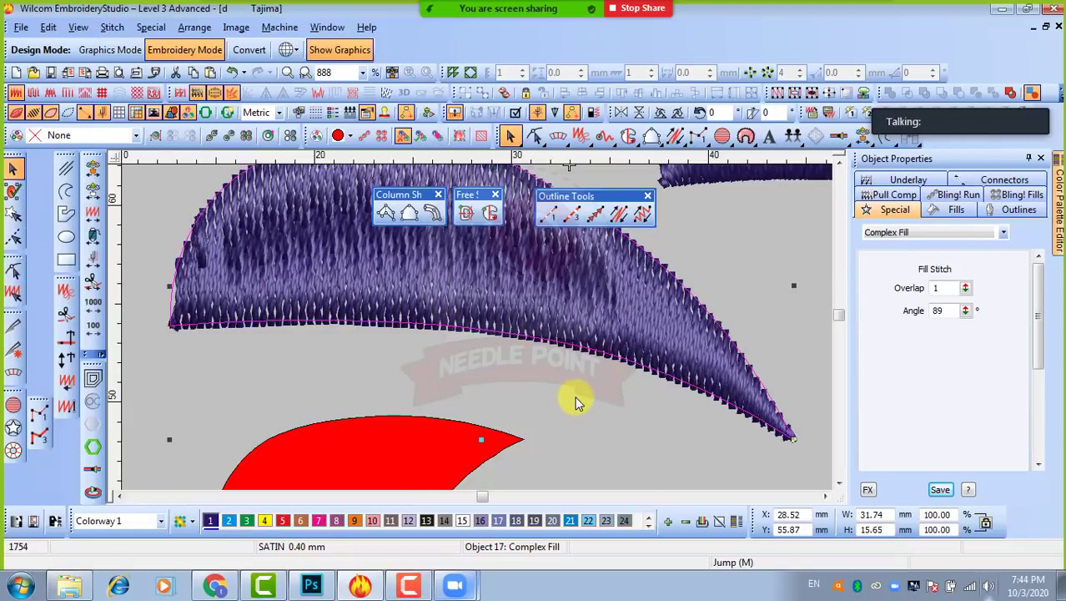
pyautogui.scroll(-1, 577, 401)
pyautogui.scroll(-1, 440, 277)
pyautogui.scroll(1, 474, 319)
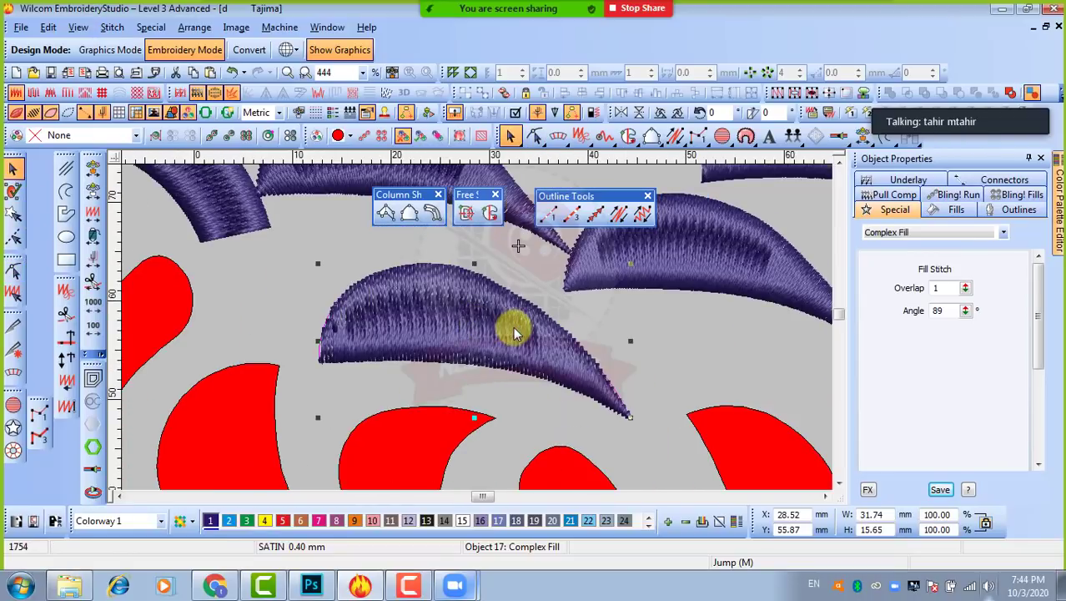
# Step: Swing the Complex Fill petal's stitch-angle line through about 36°, 1° and 101°, and leave it at about 86°
pyautogui.press('h')
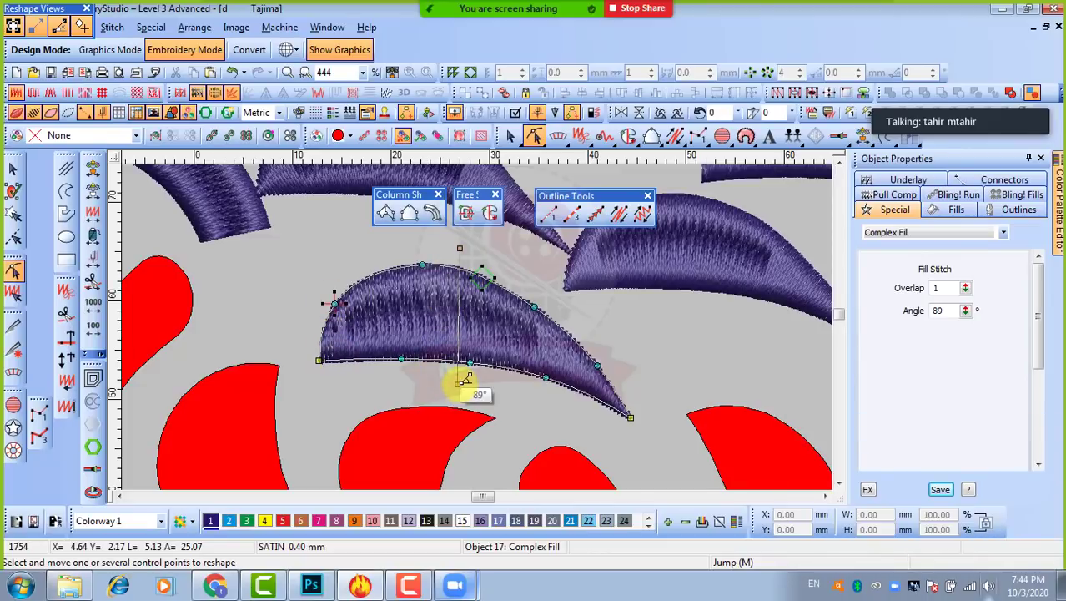
pyautogui.moveTo(464, 382); pyautogui.dragTo(288, 371)
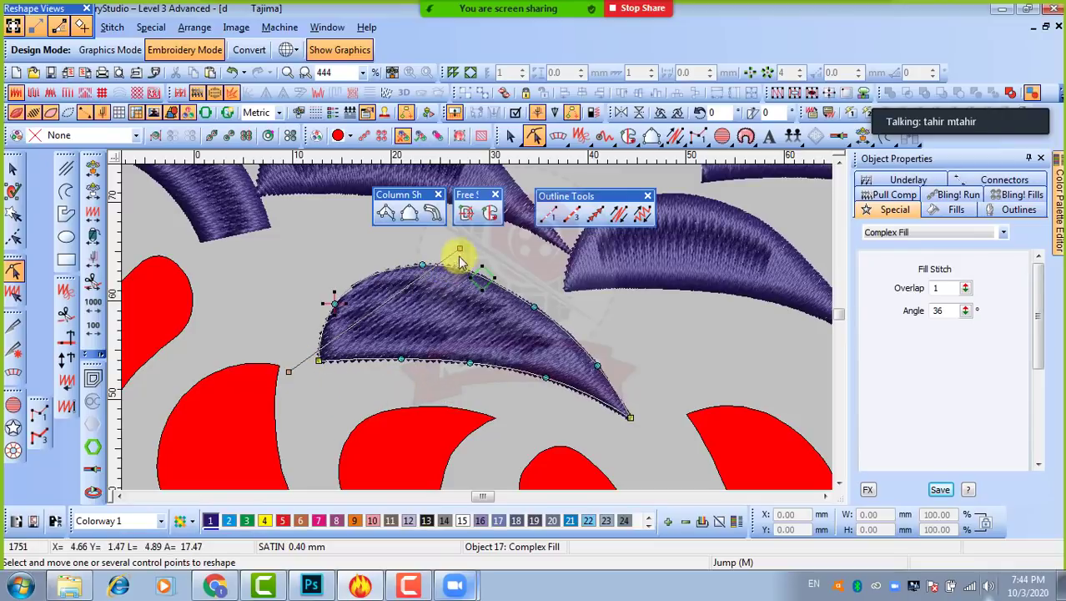
pyautogui.moveTo(460, 250); pyautogui.dragTo(649, 363)
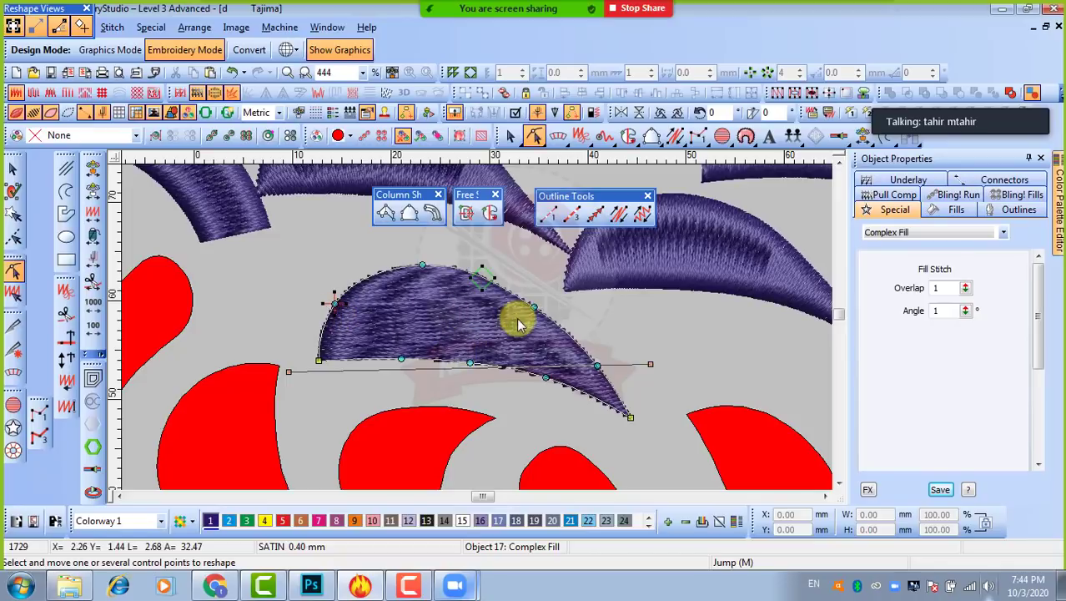
pyautogui.moveTo(289, 371); pyautogui.dragTo(373, 245)
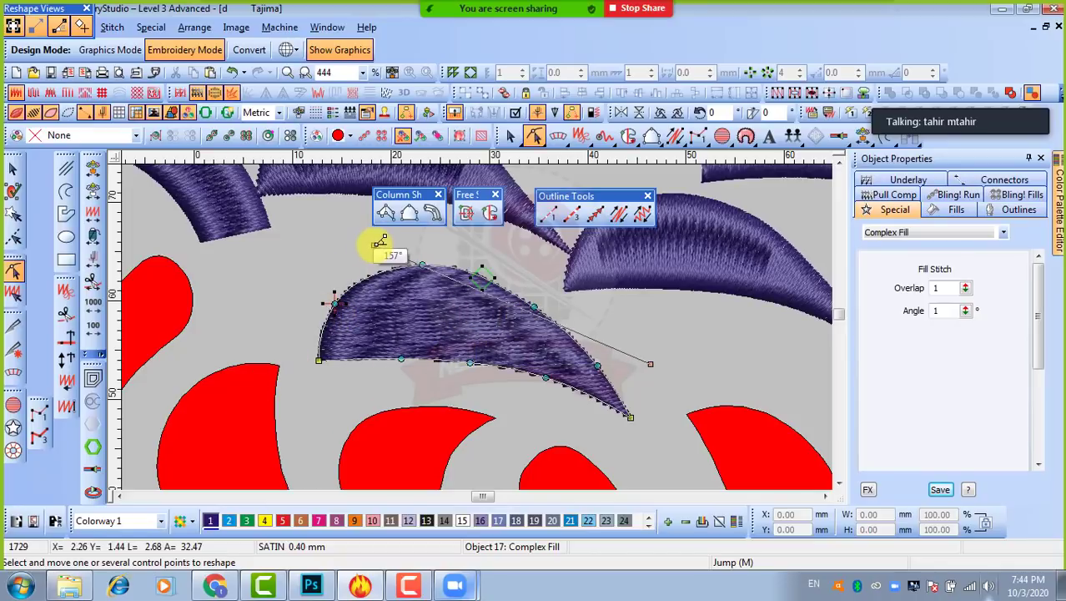
pyautogui.moveTo(650, 367); pyautogui.dragTo(403, 396)
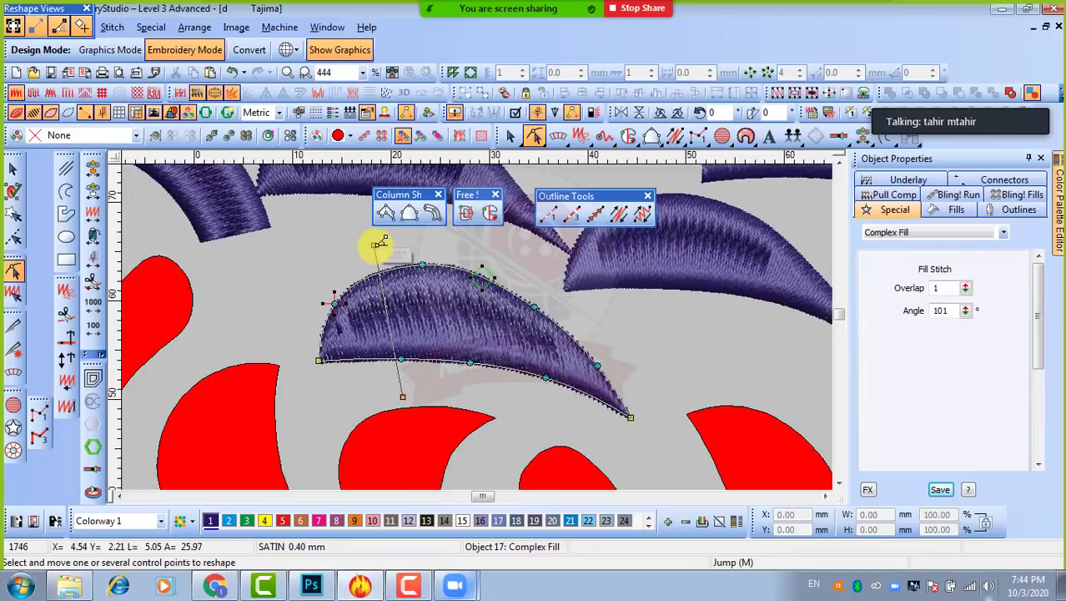
pyautogui.moveTo(374, 245); pyautogui.dragTo(413, 243)
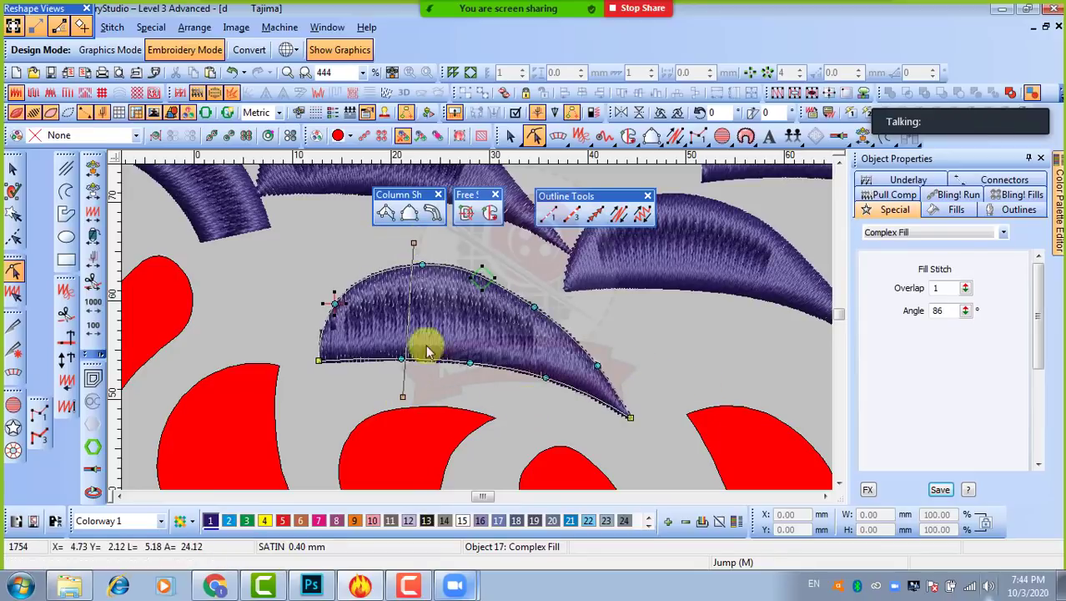
pyautogui.click(12, 167)
# Step: Reshape the Fusion Fill petal by shifting the upper ends of its leftmost and middle stitch-angle lines slightly
pyautogui.hotkey('shift', 'z')
pyautogui.scroll(1, 567, 326)
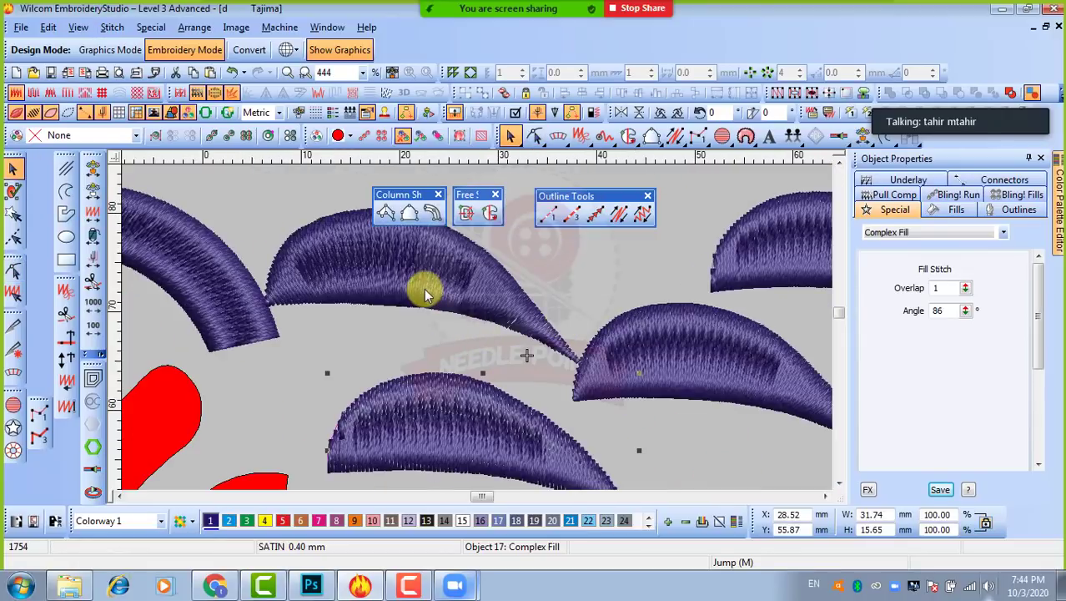
pyautogui.click(425, 292)
pyautogui.scroll(-1, 464, 305)
pyautogui.scroll(1, 458, 315)
pyautogui.scroll(1, 459, 316)
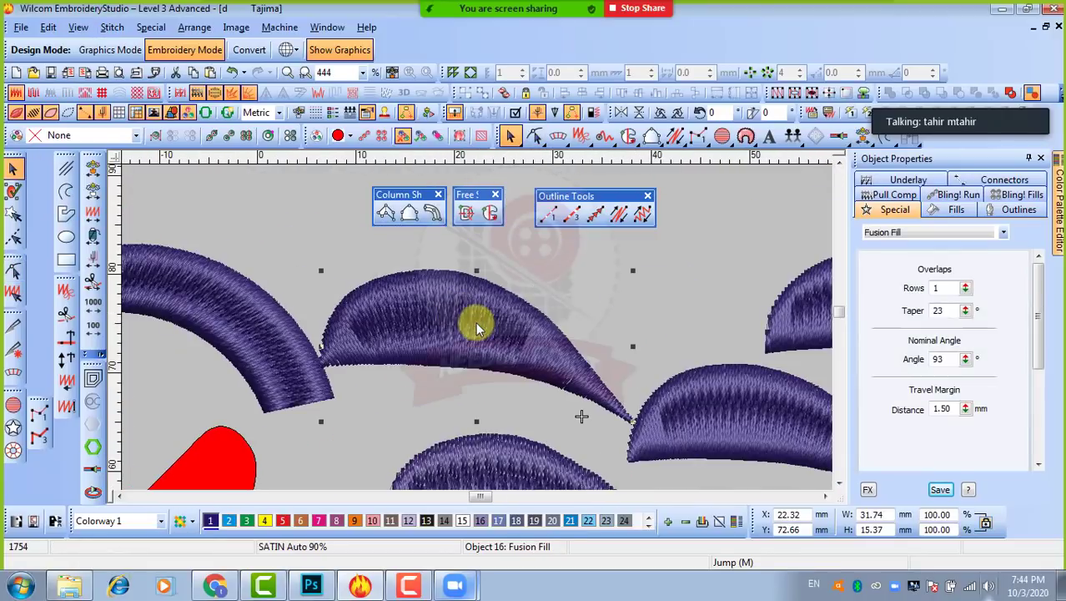
pyautogui.press('h')
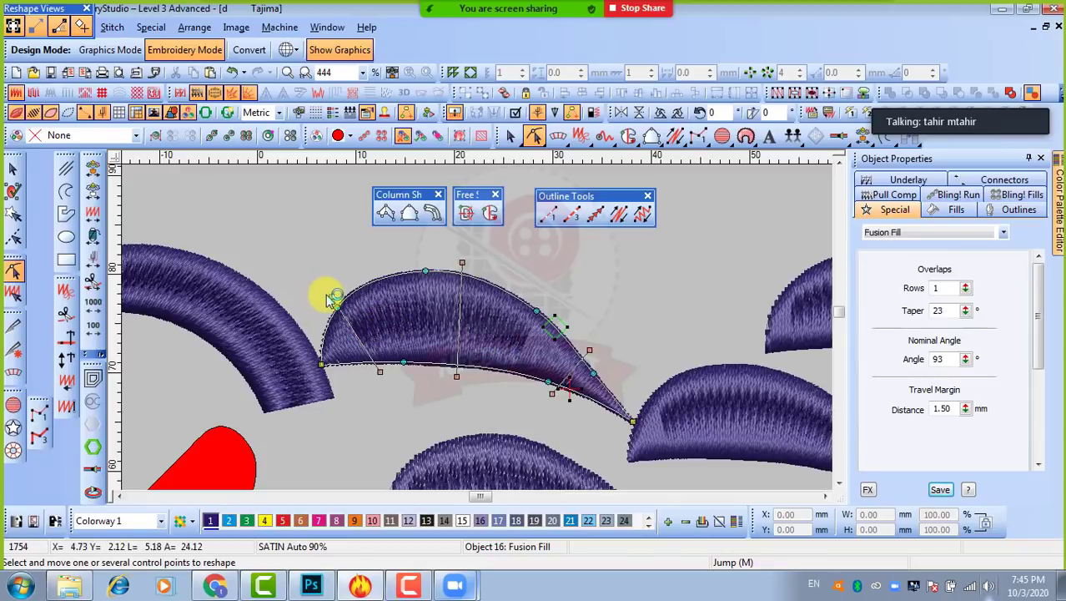
pyautogui.moveTo(332, 297); pyautogui.dragTo(332, 273)
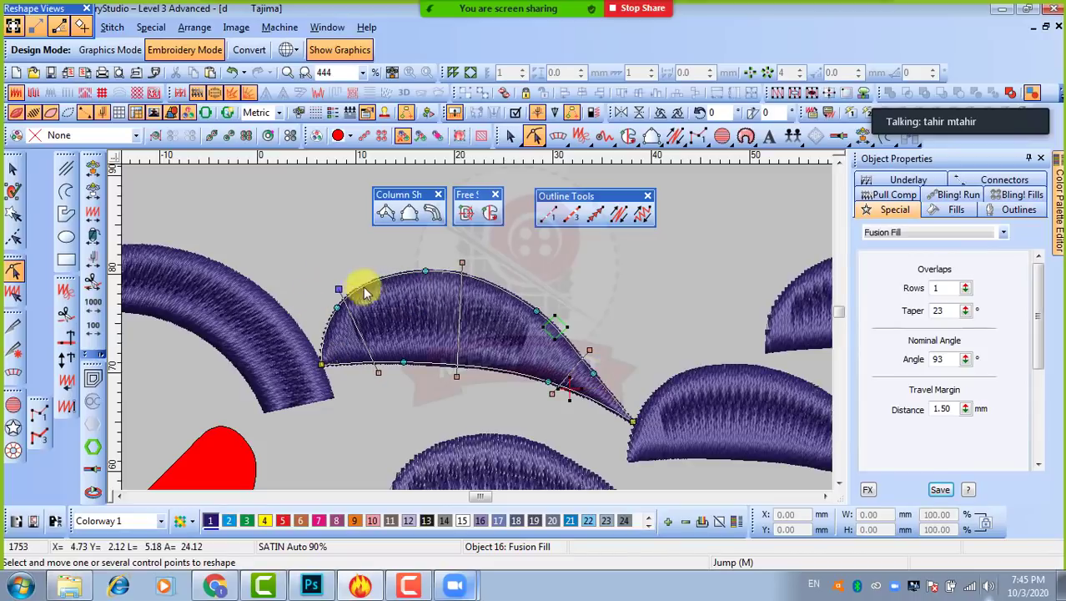
pyautogui.moveTo(462, 261); pyautogui.dragTo(459, 262)
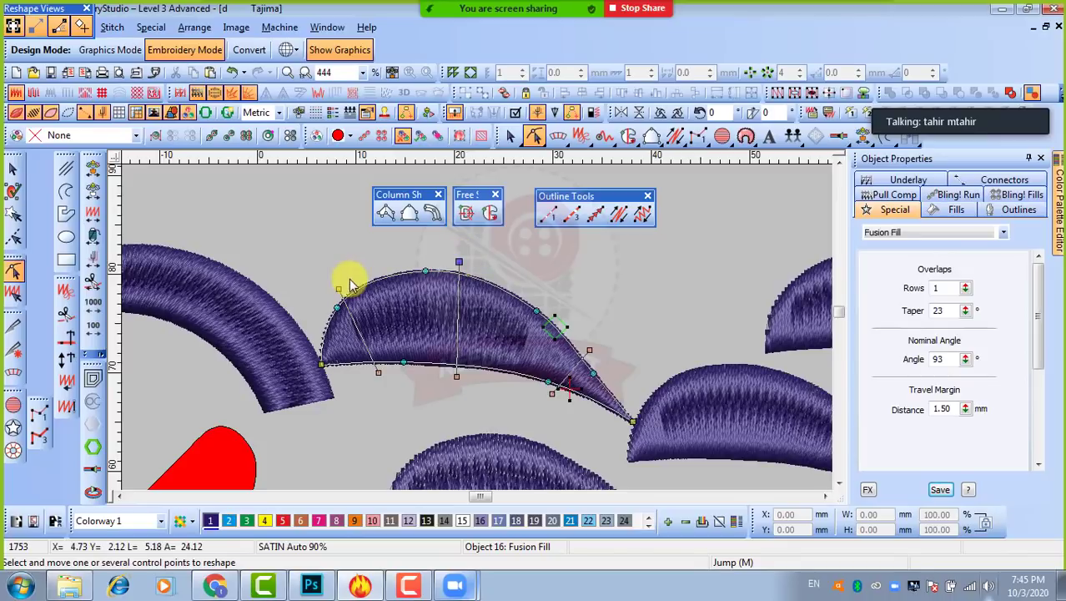
pyautogui.moveTo(342, 285); pyautogui.dragTo(357, 277)
# Step: Select the Input A petal for reshaping to examine its outline points and stitch-angle lines
pyautogui.scroll(-2, 498, 288)
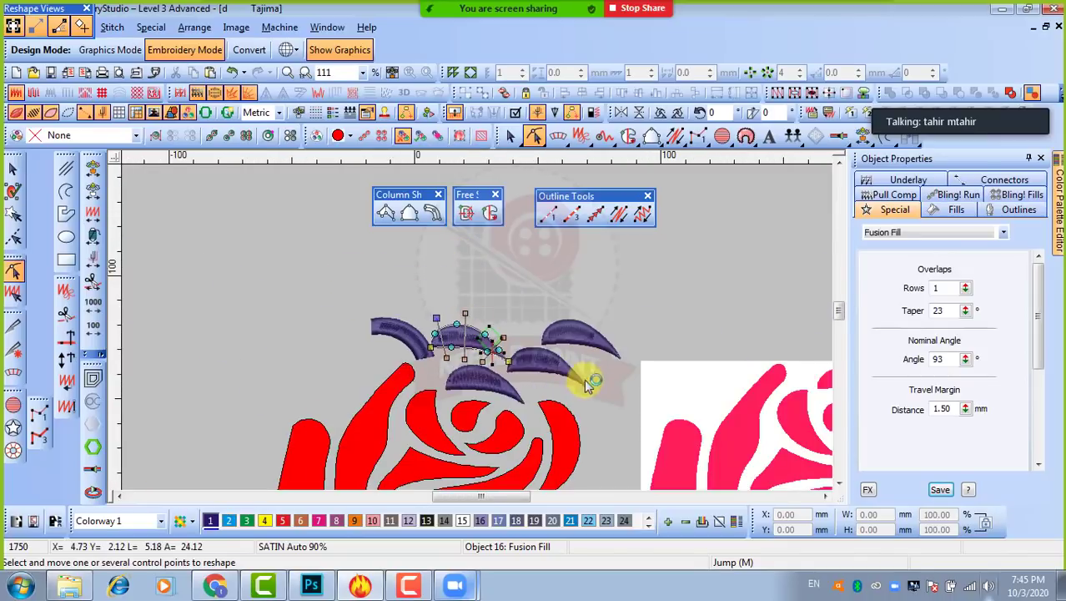
pyautogui.scroll(2, 554, 363)
pyautogui.scroll(1, 476, 326)
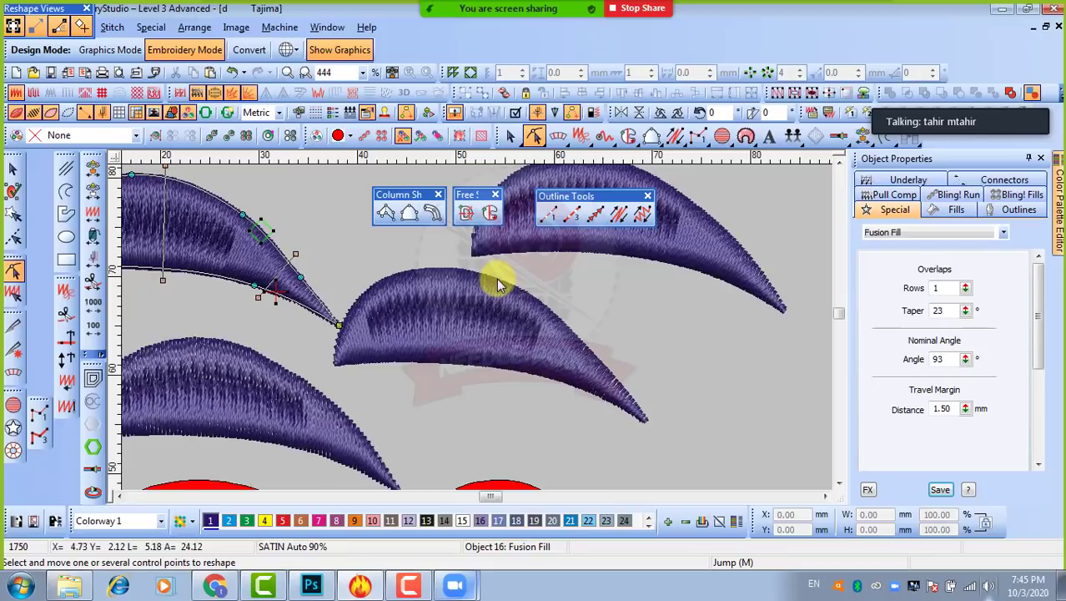
pyautogui.click(497, 283)
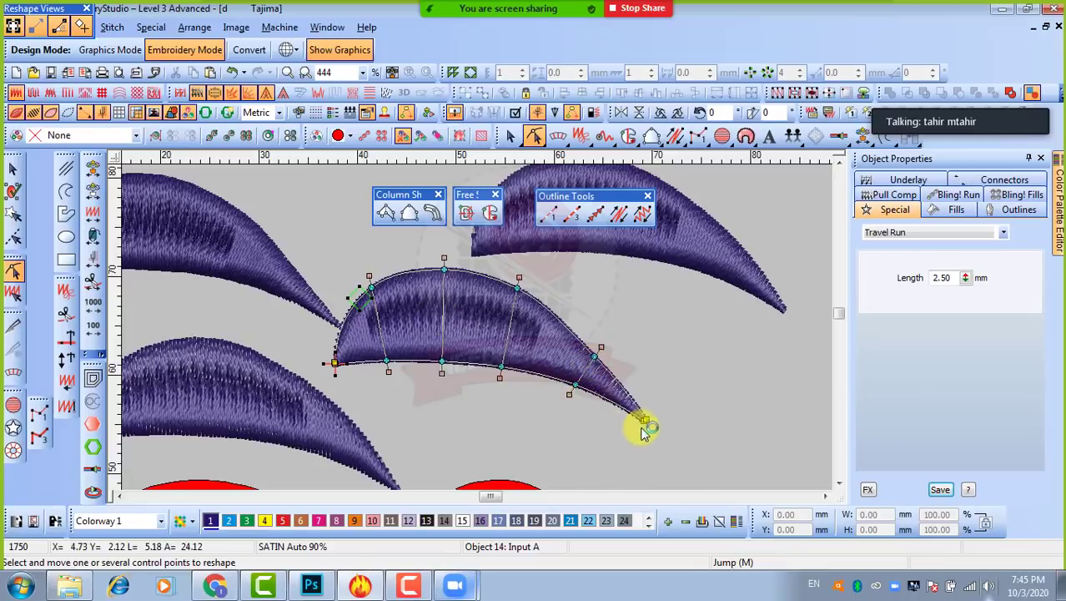
# Step: Swing the Input A petal's stitch-angle line nearest the tip to a steeper angle and return it to its slant
pyautogui.scroll(1, 648, 429)
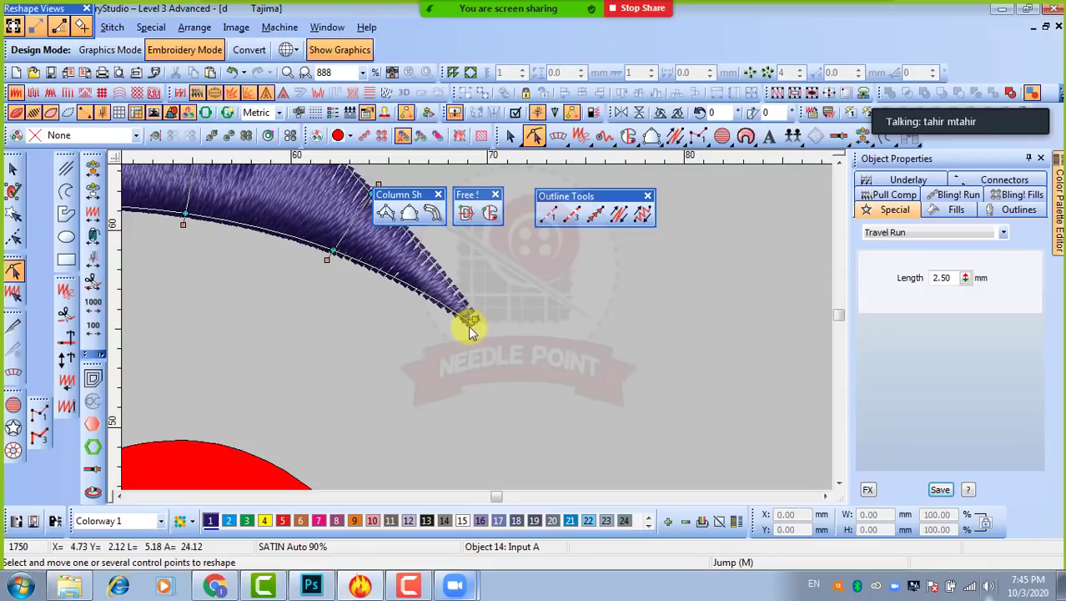
pyautogui.scroll(-1, 469, 330)
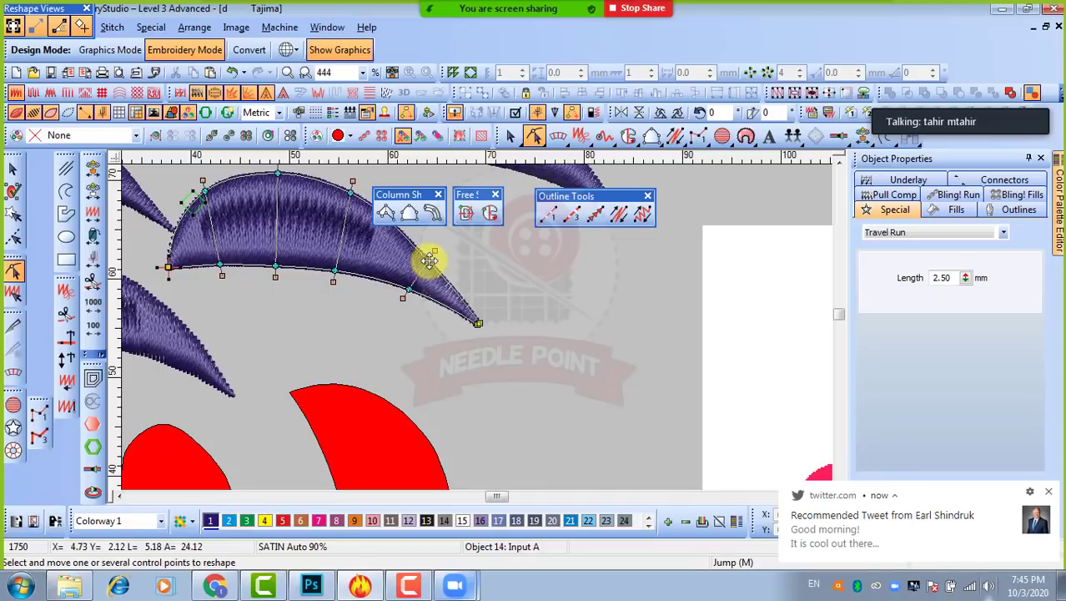
pyautogui.moveTo(436, 252)
pyautogui.mouseDown()
pyautogui.moveTo(456, 272)
pyautogui.moveTo(426, 238)
pyautogui.mouseUp()
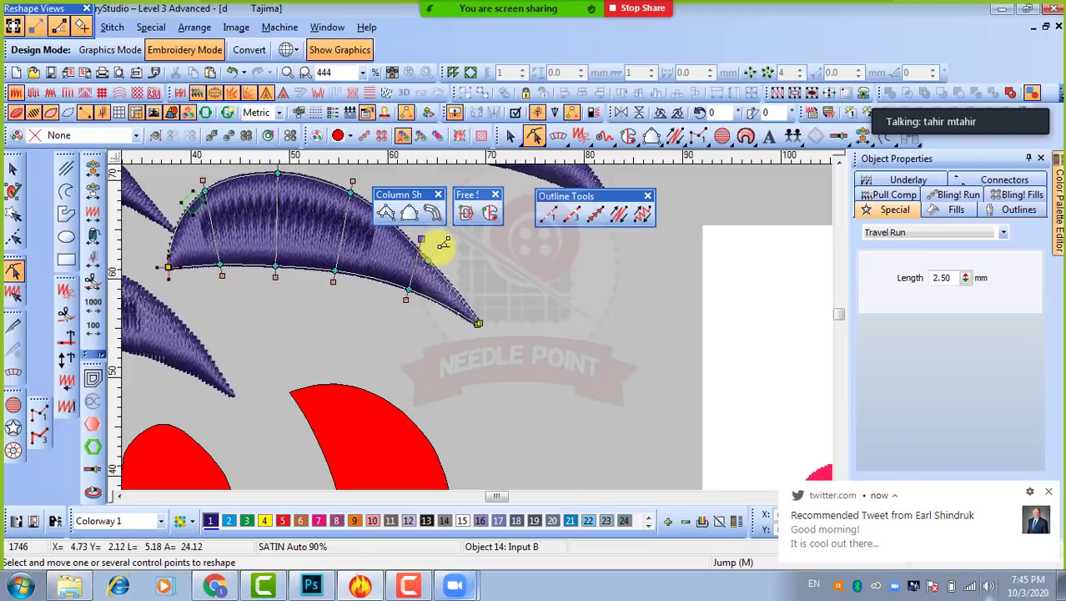
pyautogui.scroll(1, 426, 272)
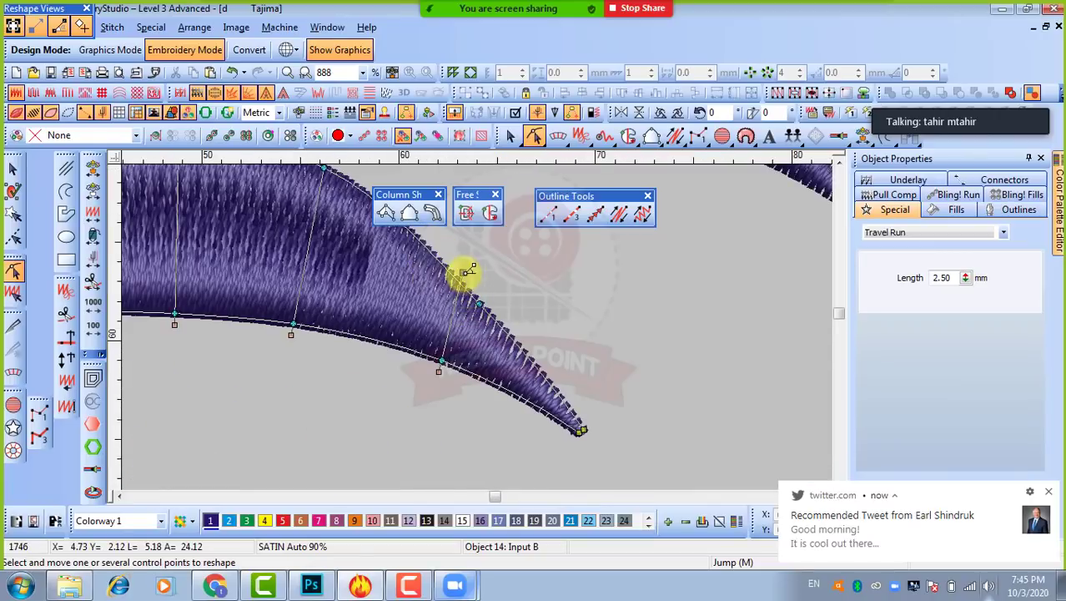
pyautogui.moveTo(464, 272); pyautogui.dragTo(497, 288)
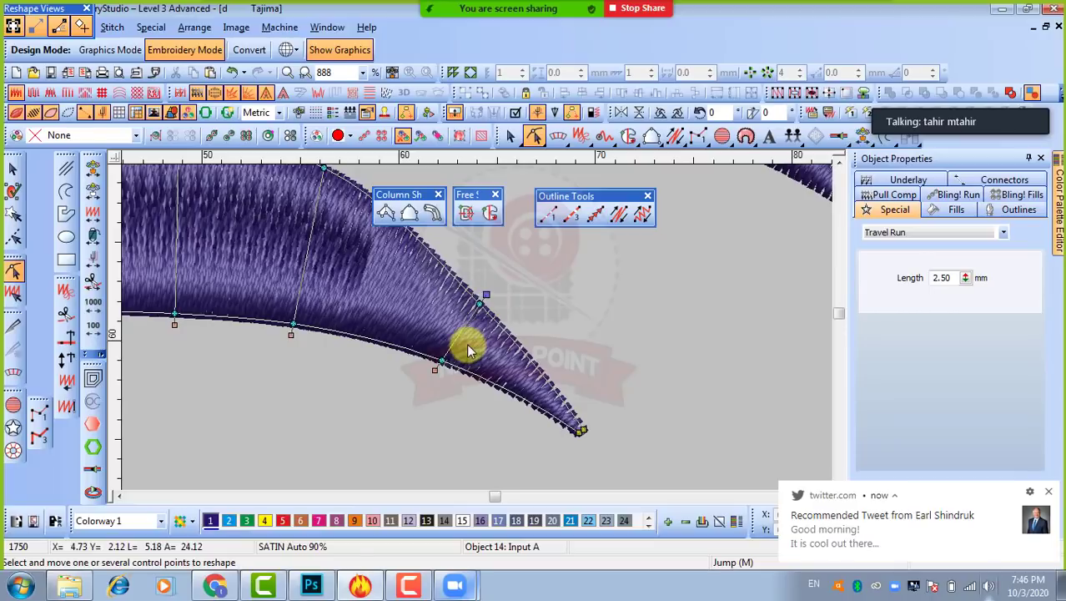
# Step: Shift the Input A petal's upper outline point near the tip up along the edge, and tilt its stitch-angle line back toward the tip
pyautogui.scroll(-1, 466, 342)
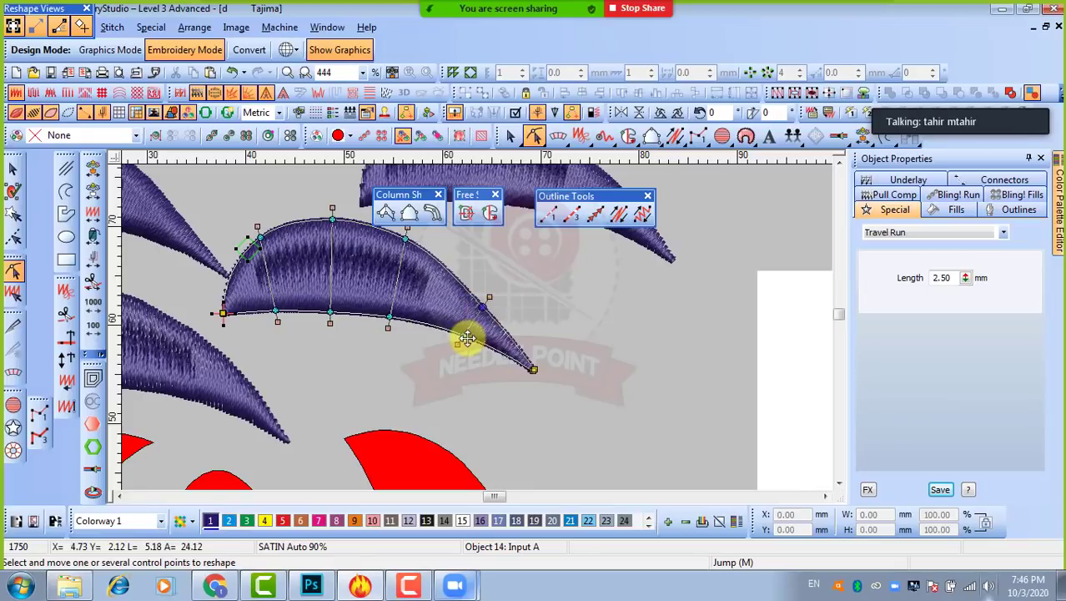
pyautogui.click(464, 336)
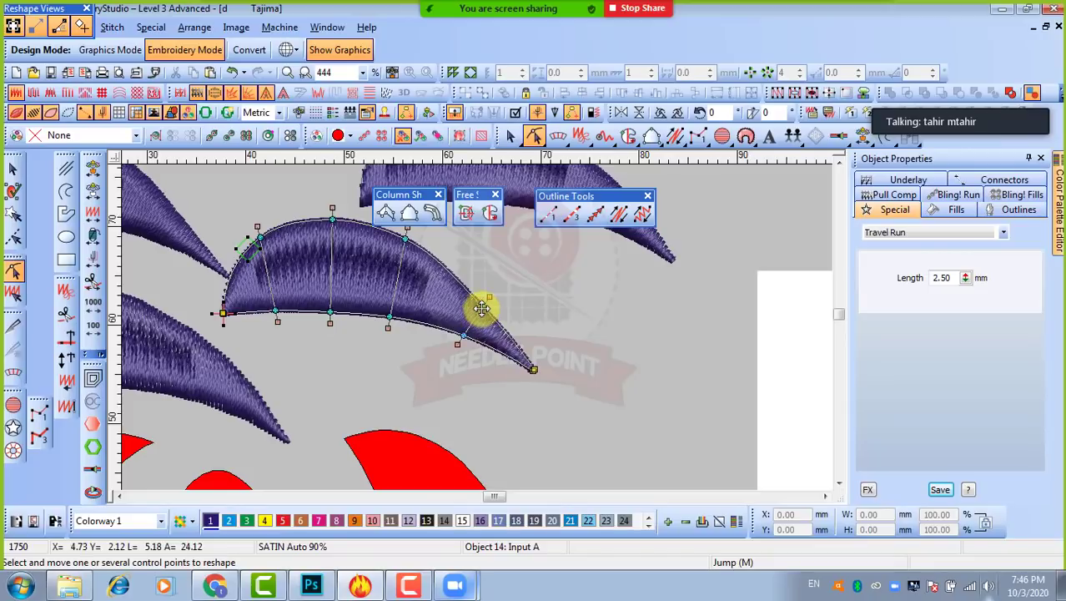
pyautogui.moveTo(481, 308); pyautogui.dragTo(466, 288)
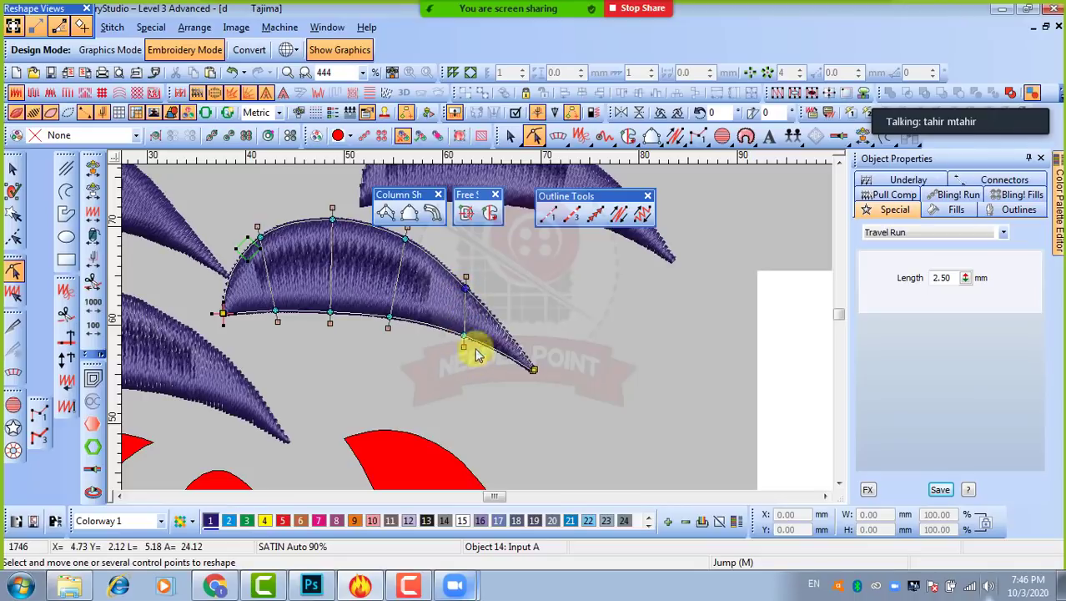
pyautogui.moveTo(470, 272); pyautogui.dragTo(497, 286)
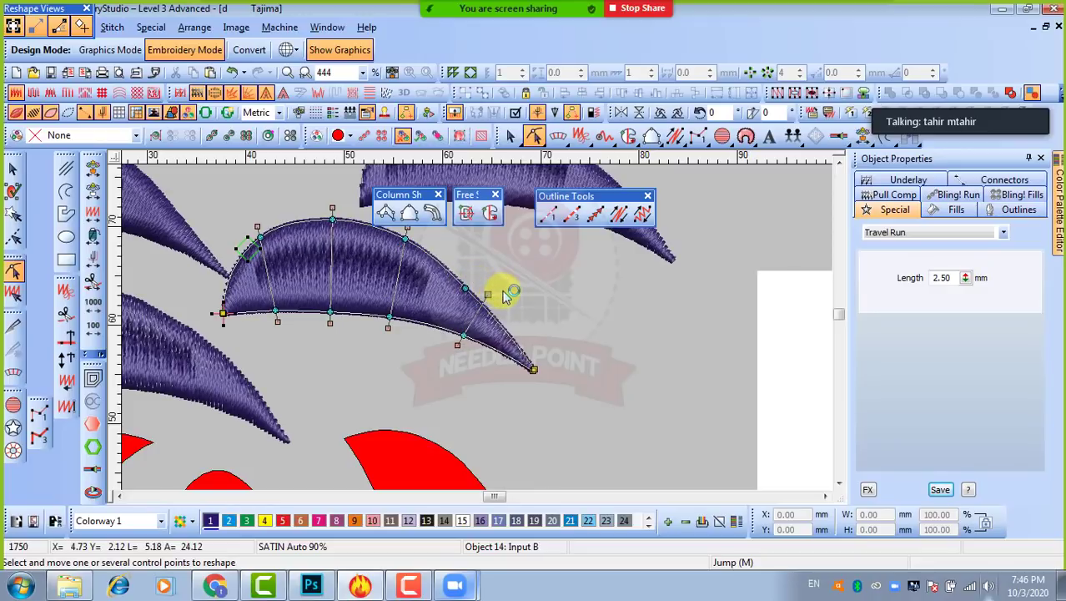
# Step: Finish reshaping the Input A petal, select the Input B petal for reshaping, and examine its points at the tip and blunt corner
pyautogui.click(13, 167)
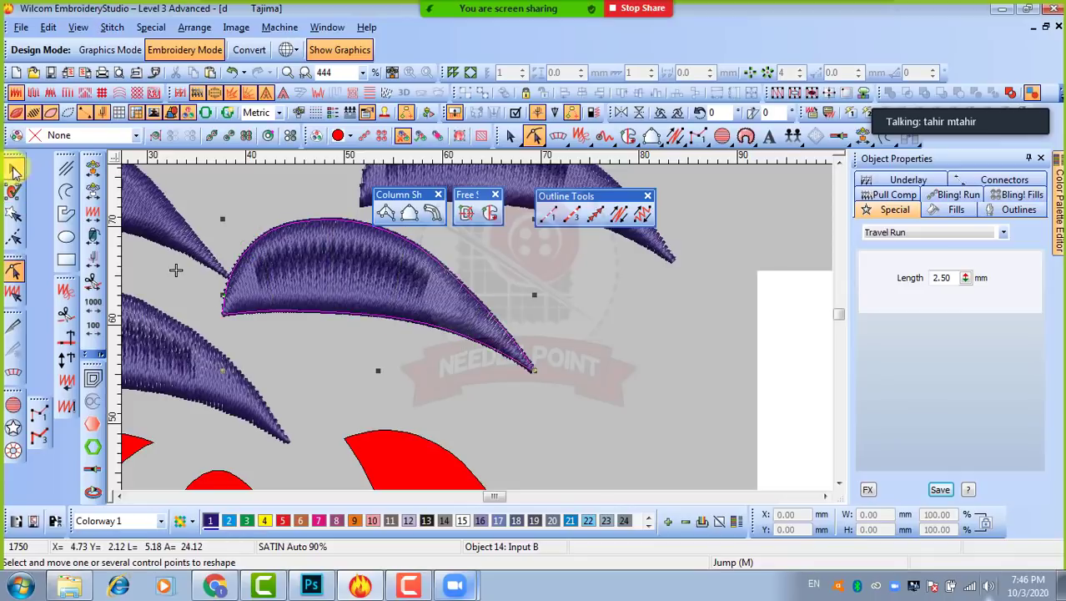
pyautogui.hotkey('shift', 'z')
pyautogui.press('z')
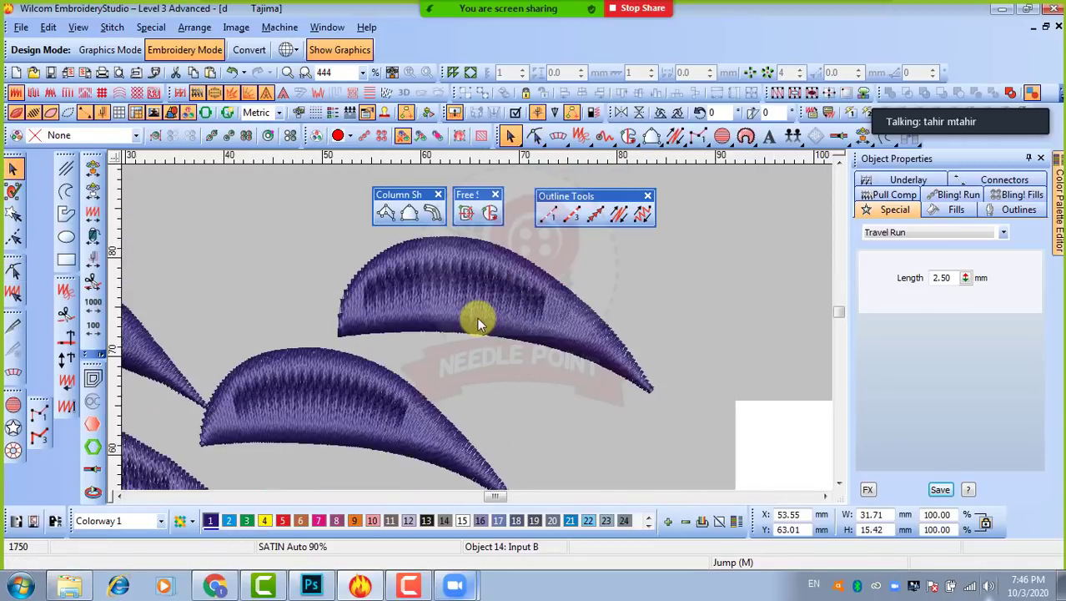
pyautogui.click(477, 317)
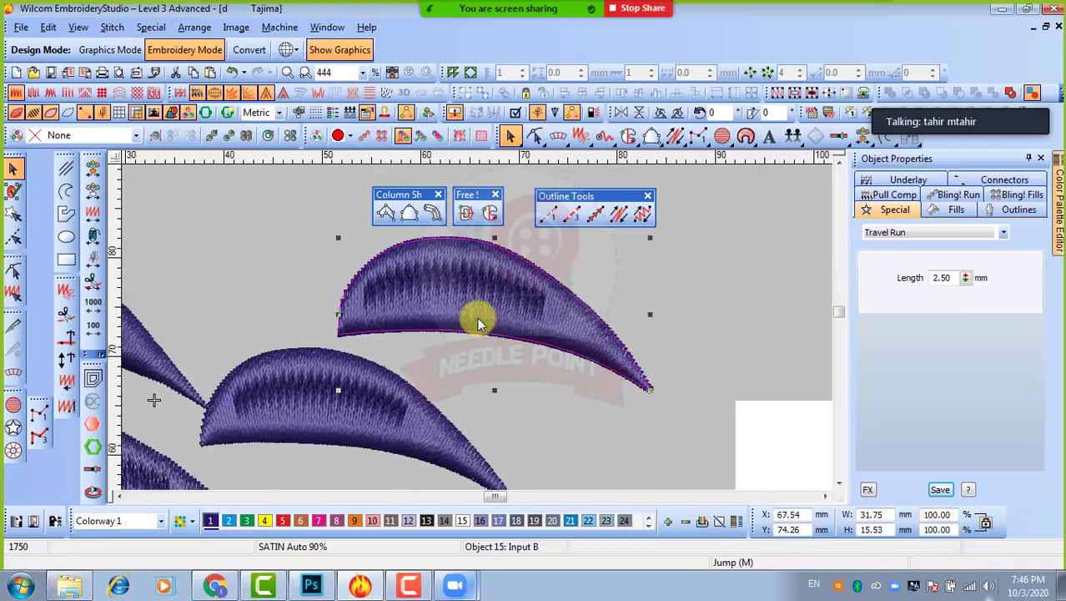
pyautogui.press('h')
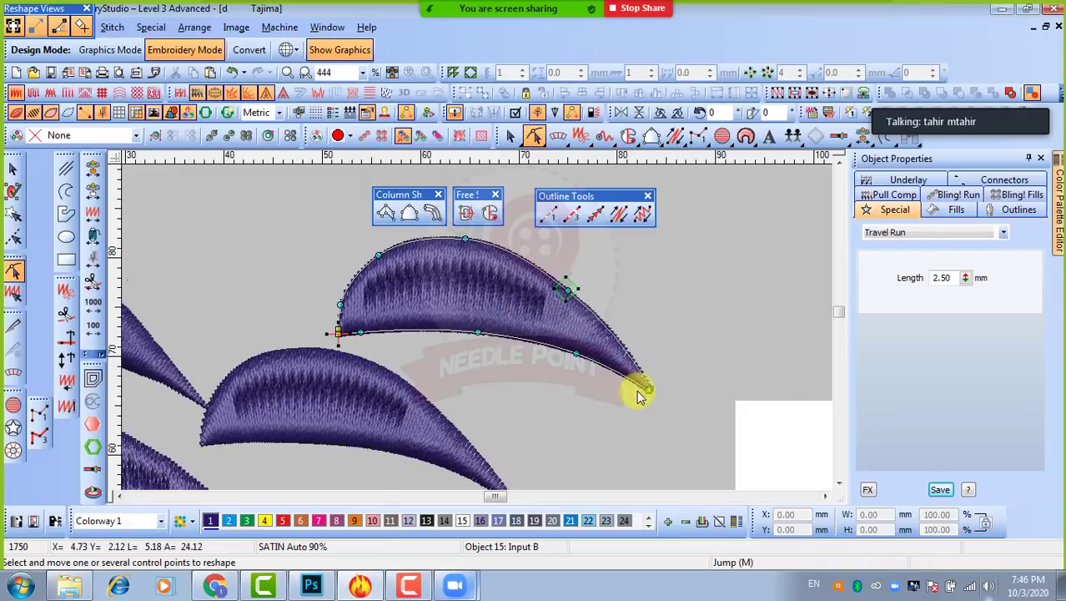
pyautogui.scroll(2, 661, 394)
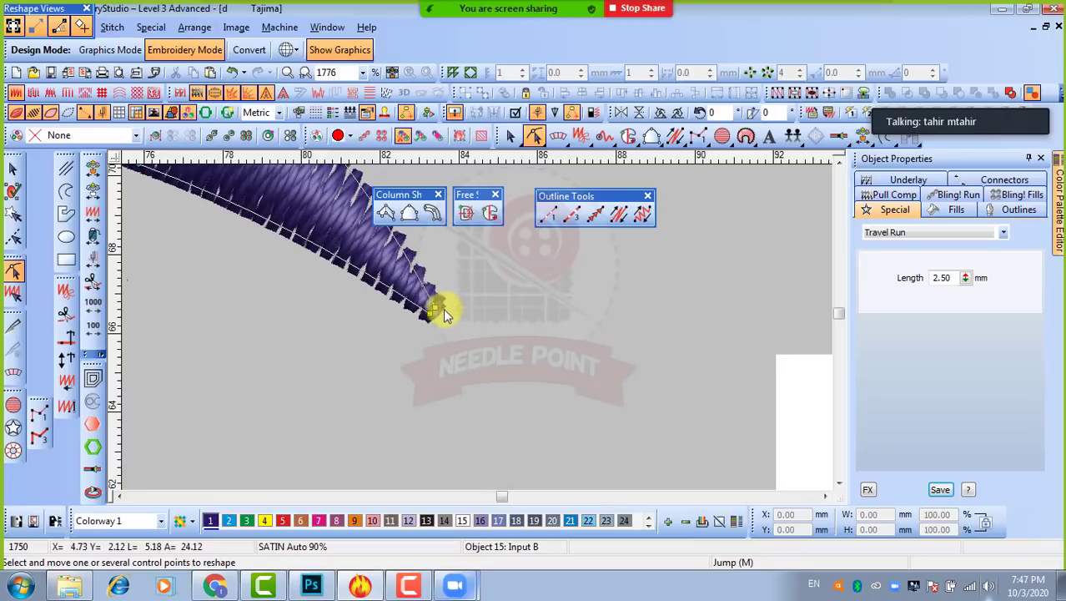
pyautogui.scroll(-2, 443, 302)
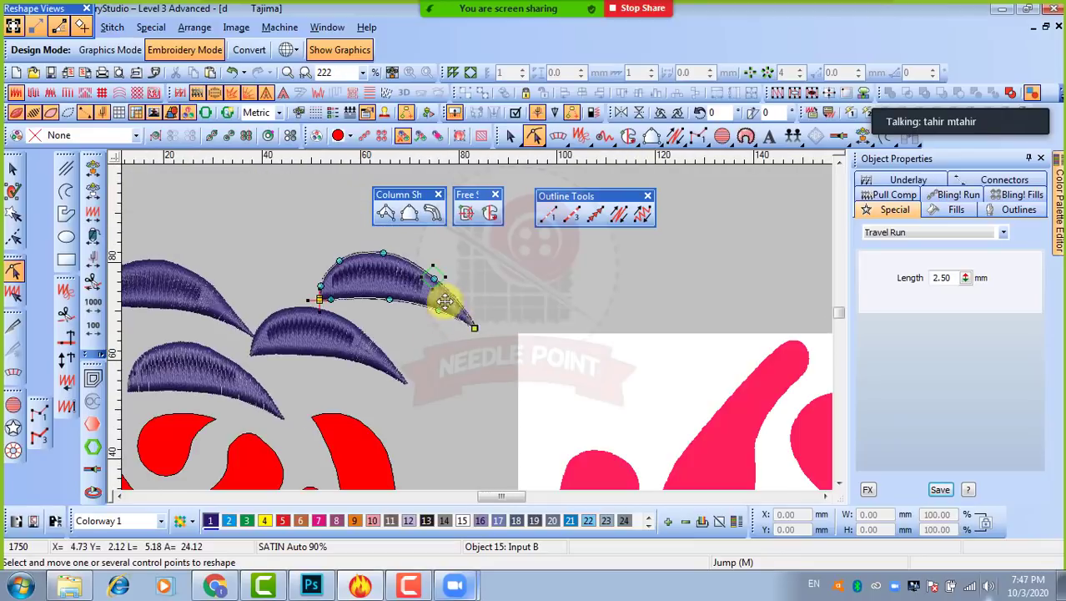
pyautogui.scroll(2, 476, 324)
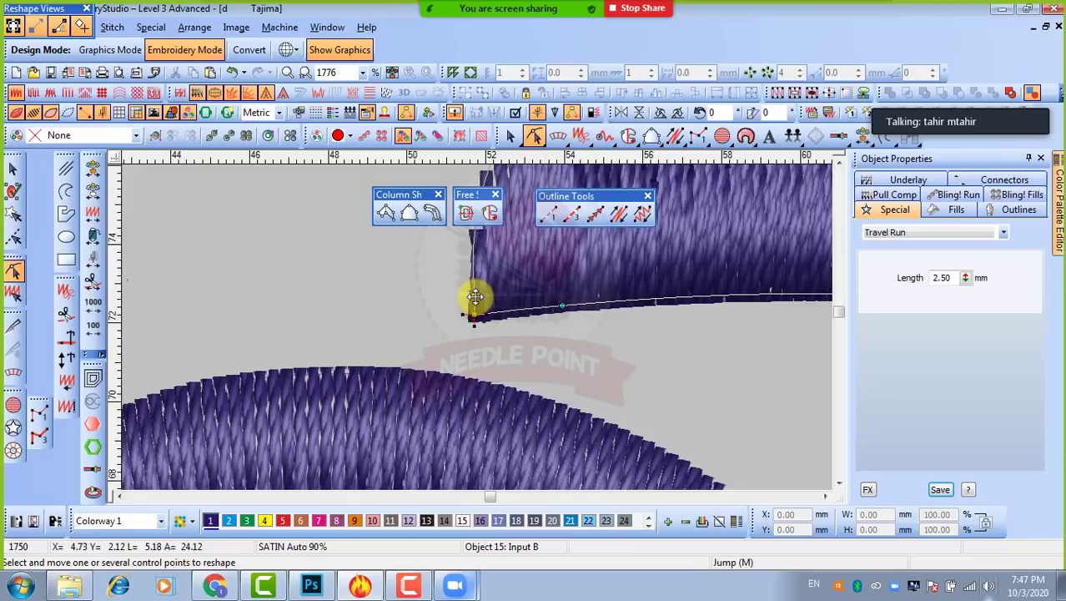
# Step: Try moving the control points at the Input B petal's blunt corner downward and inward, undo the moves, and finish reshaping
pyautogui.moveTo(474, 297); pyautogui.dragTo(476, 337)
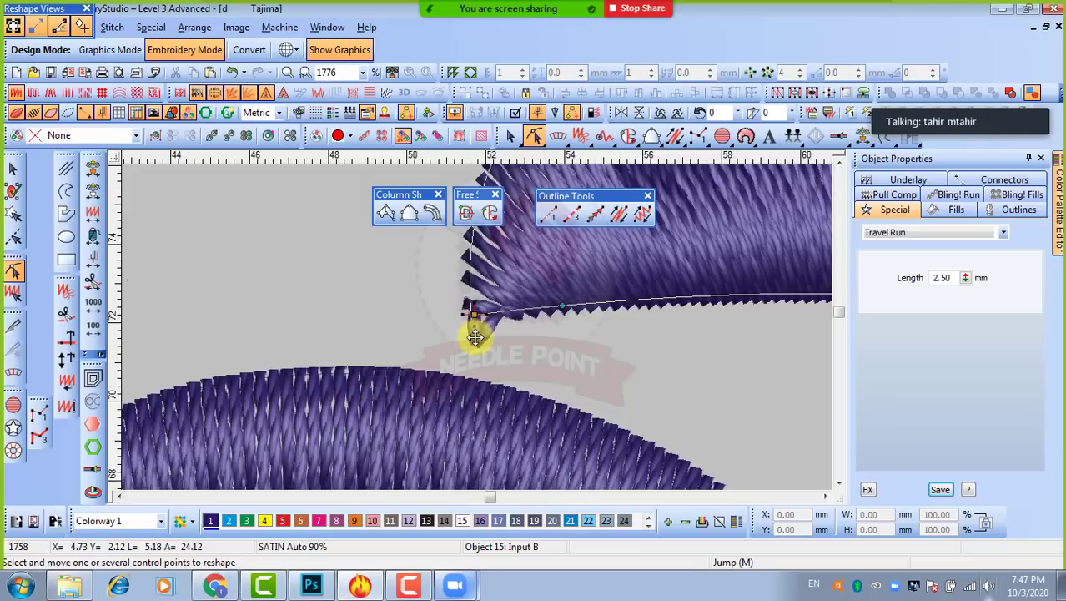
pyautogui.scroll(-1, 547, 311)
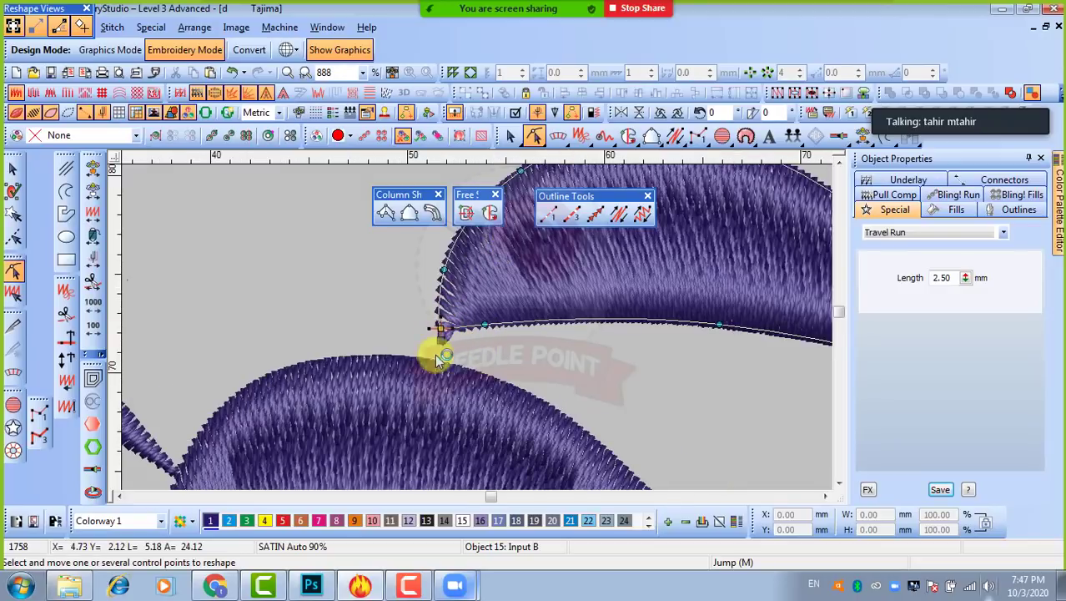
pyautogui.moveTo(441, 329); pyautogui.dragTo(472, 286)
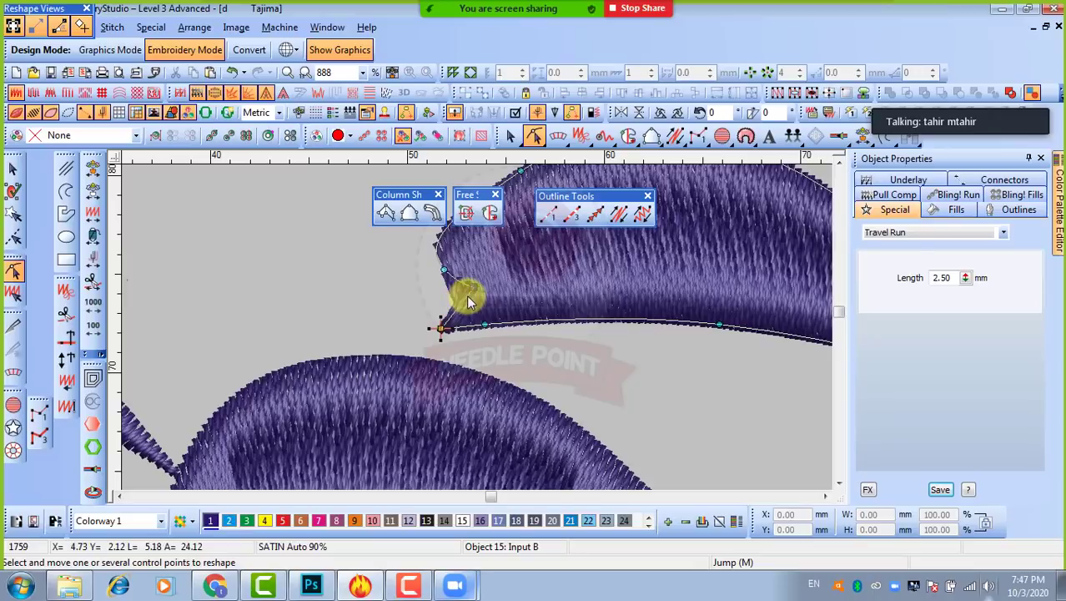
pyautogui.hotkey('ctrl', 'z')
pyautogui.hotkey('ctrl', 'z')
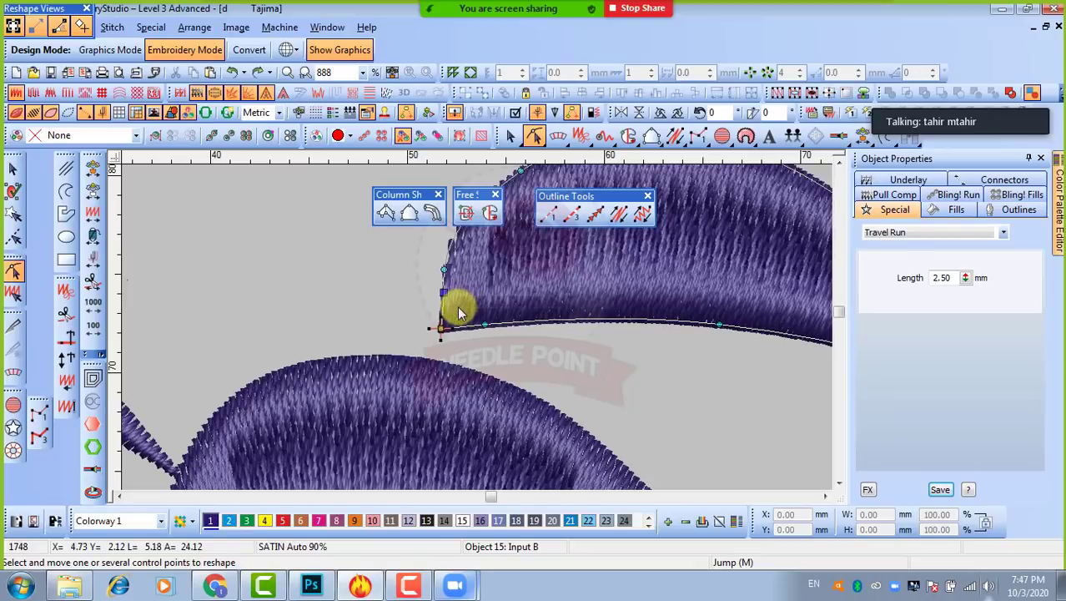
pyautogui.hotkey('ctrl', 'z')
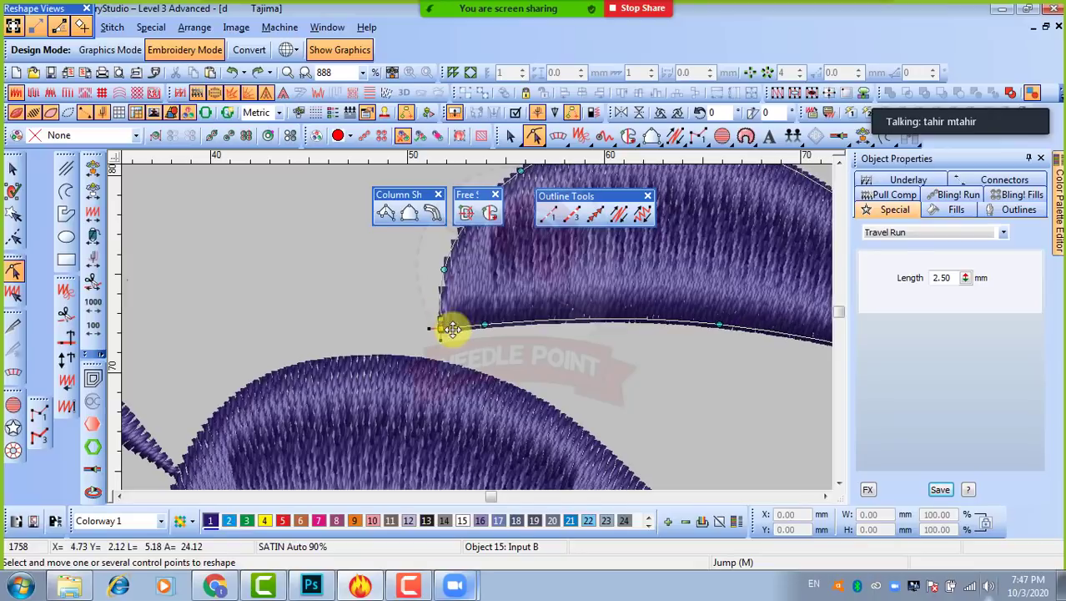
pyautogui.scroll(-1, 487, 328)
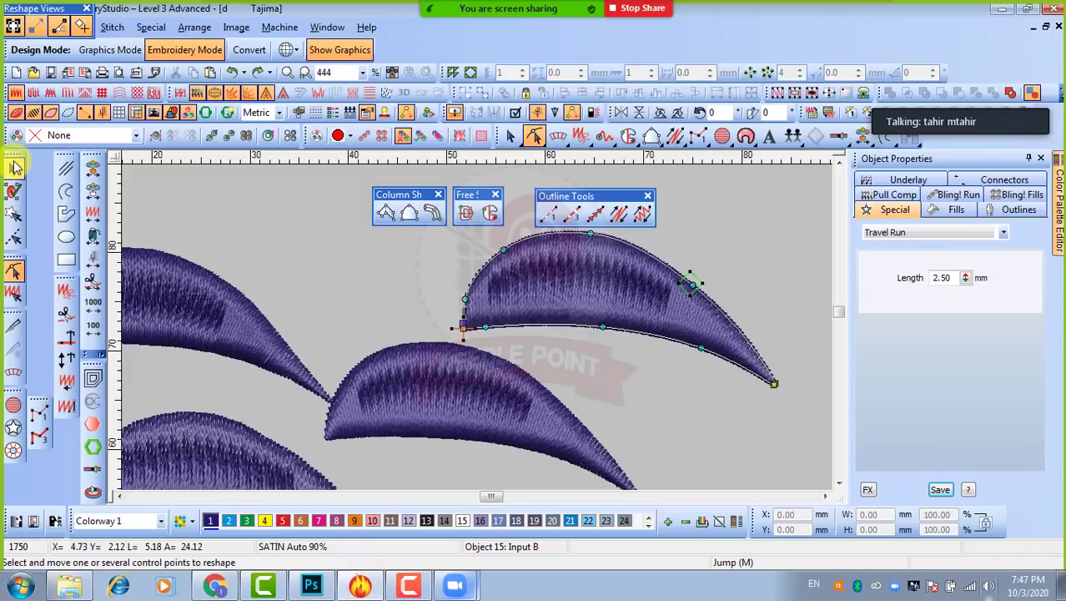
pyautogui.press('Escape')
# Step: Convert the small red teardrop shape at the rose's centre to Fusion Fill, accepting the suggested entry and exit points and angle lines
pyautogui.scroll(-2, 327, 250)
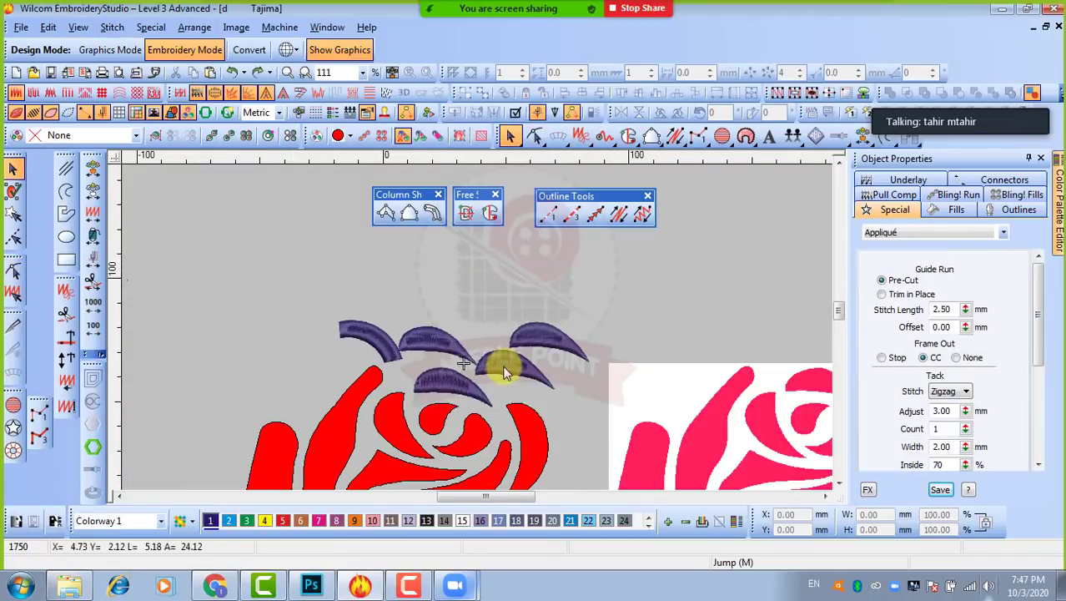
pyautogui.scroll(1, 504, 368)
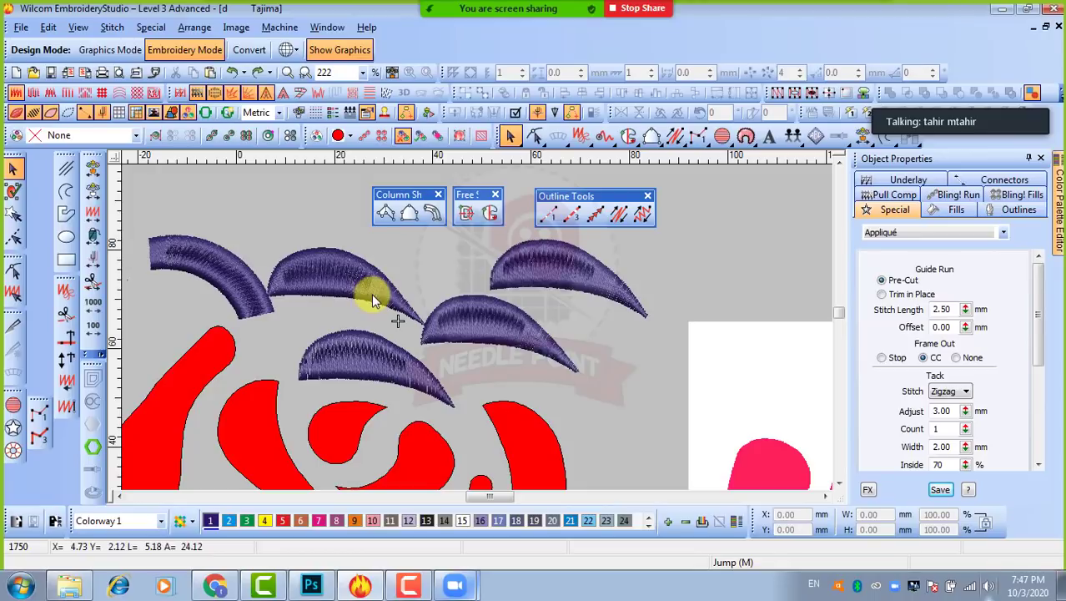
pyautogui.scroll(-2, 371, 293)
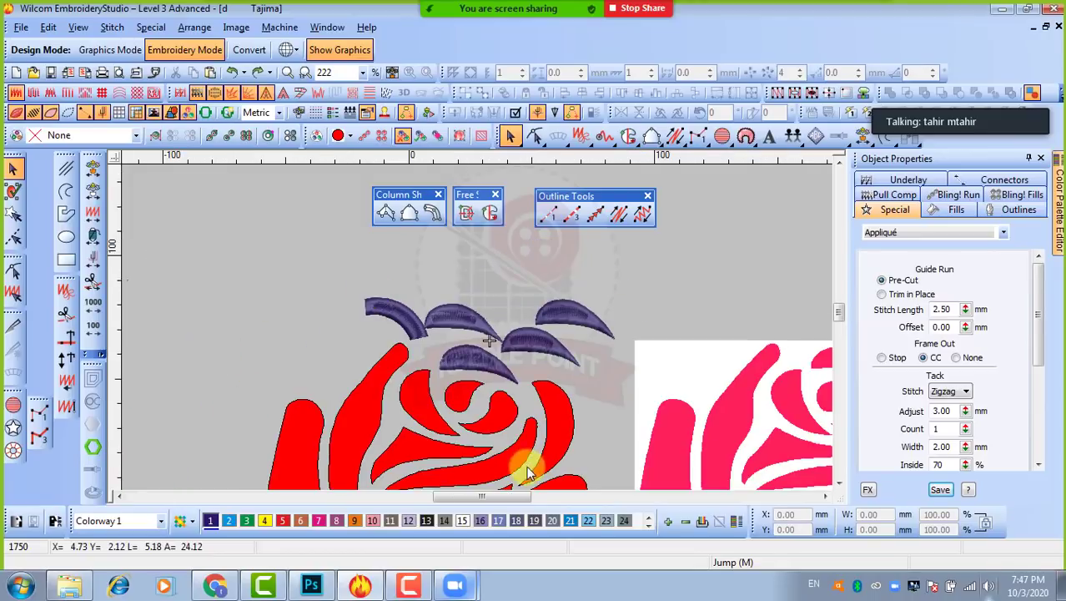
pyautogui.scroll(2, 531, 417)
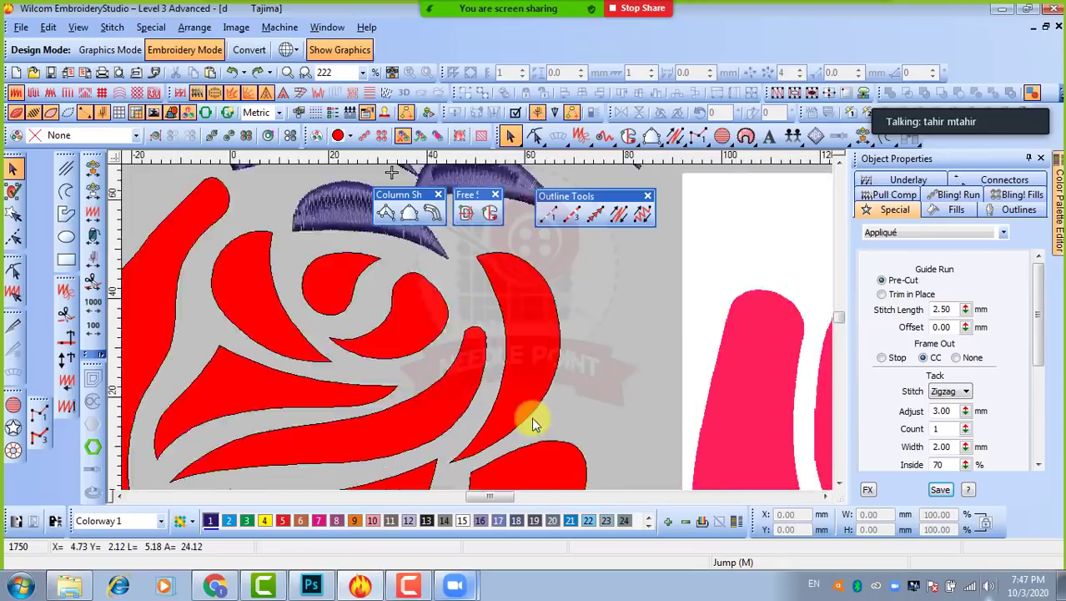
pyautogui.click(351, 279)
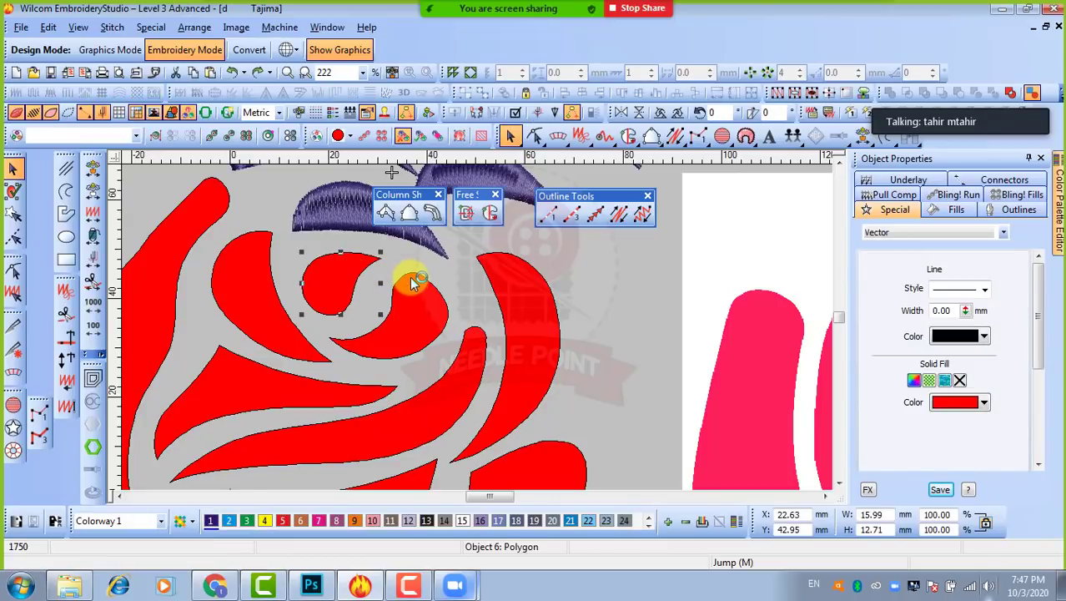
pyautogui.click(466, 216)
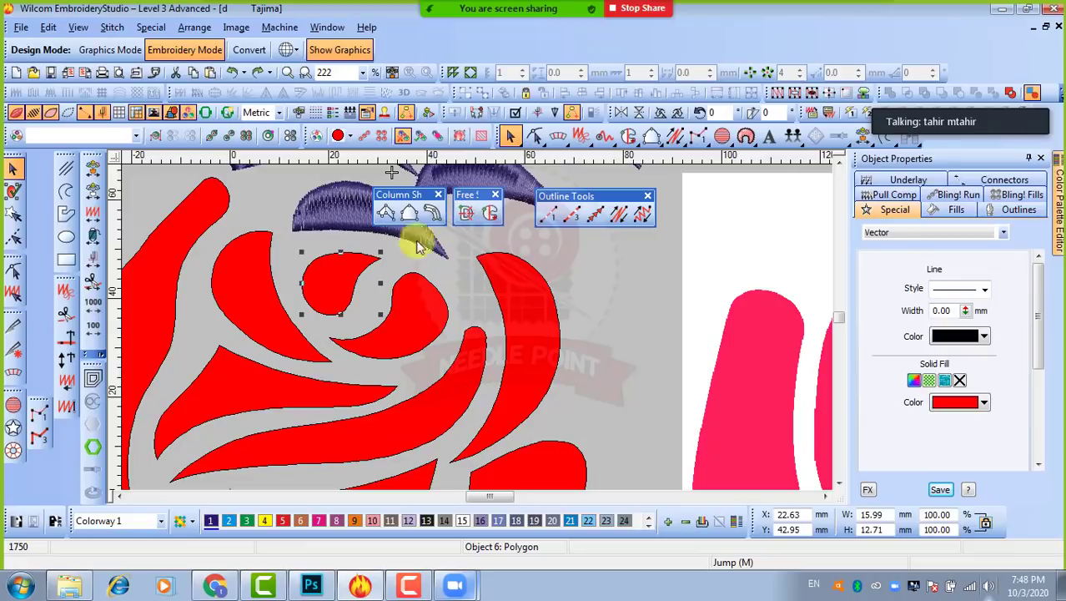
pyautogui.click(465, 215)
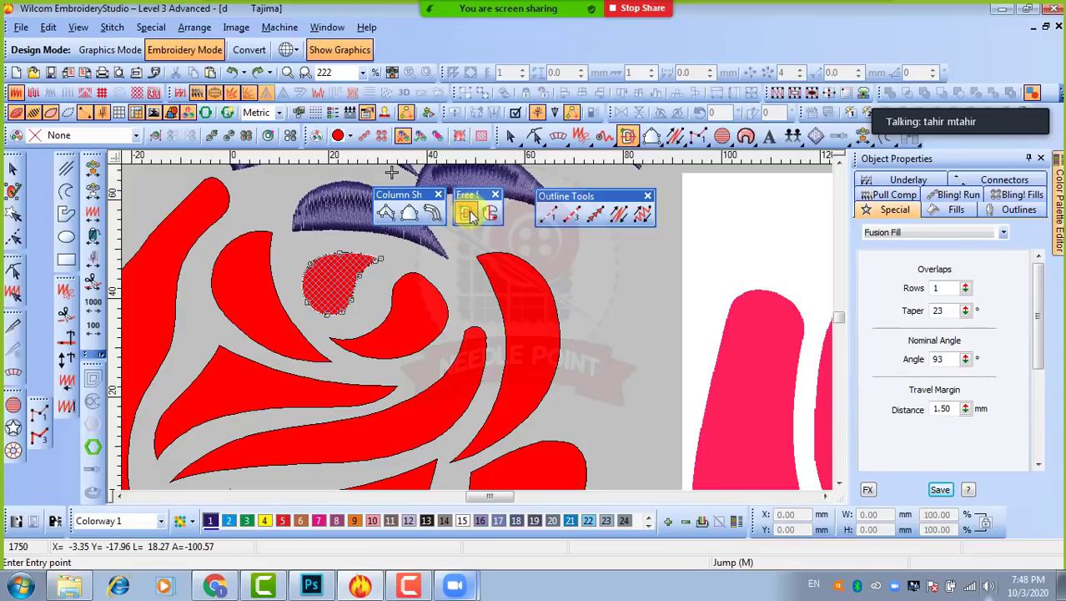
pyautogui.click(472, 214)
pyautogui.press('Return')
pyautogui.press('Return')
pyautogui.press('Return')
pyautogui.press('Return')
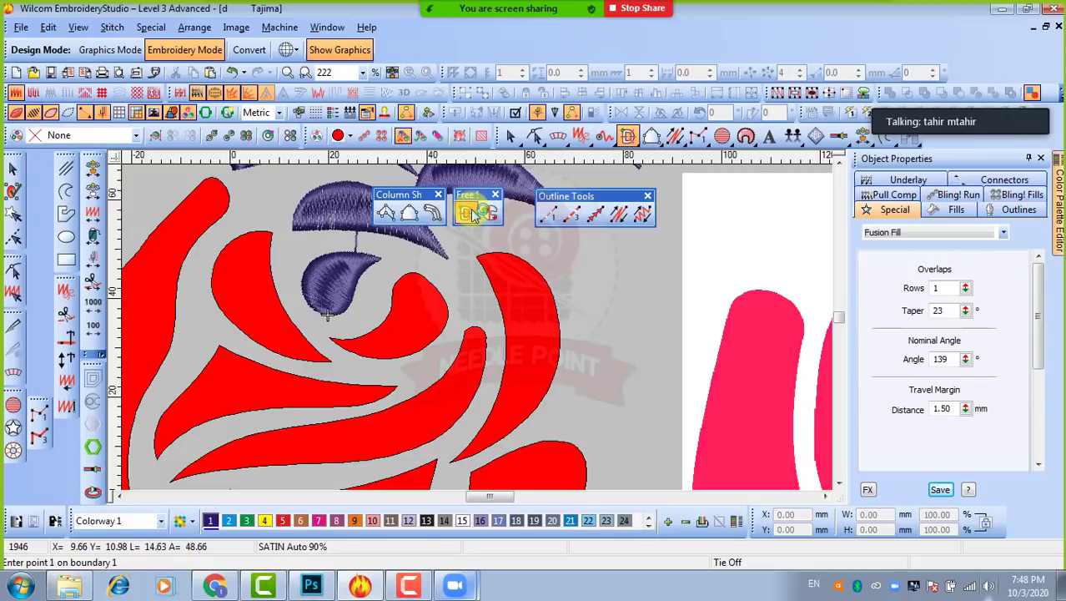
# Step: Convert the neighbouring curved red shape at the rose's centre to Fusion Fill, accepting the suggested angle lines
pyautogui.click(13, 167)
pyautogui.click(445, 290)
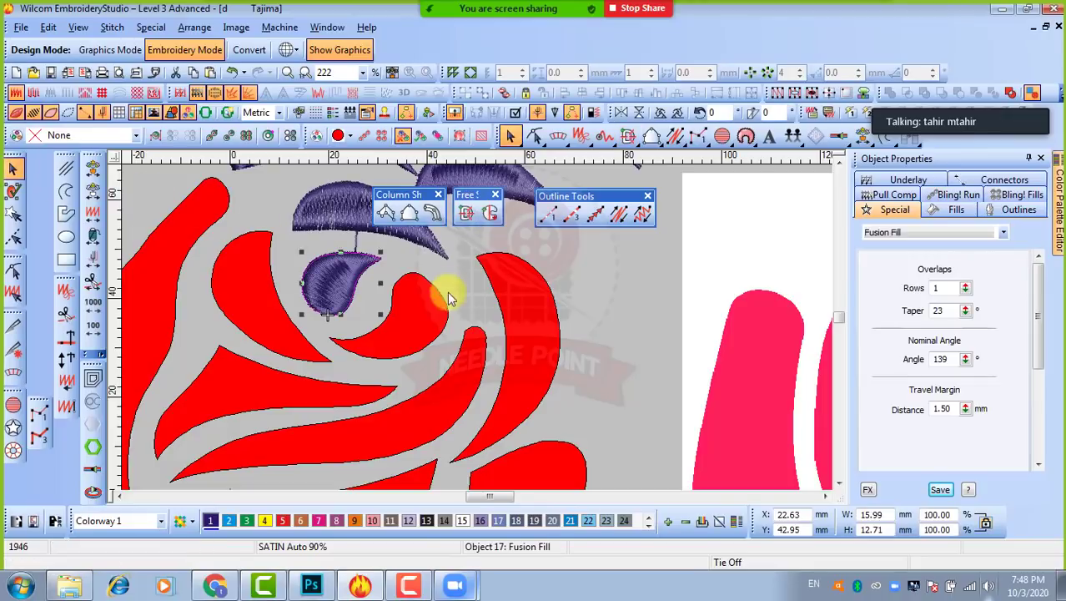
pyautogui.click(421, 320)
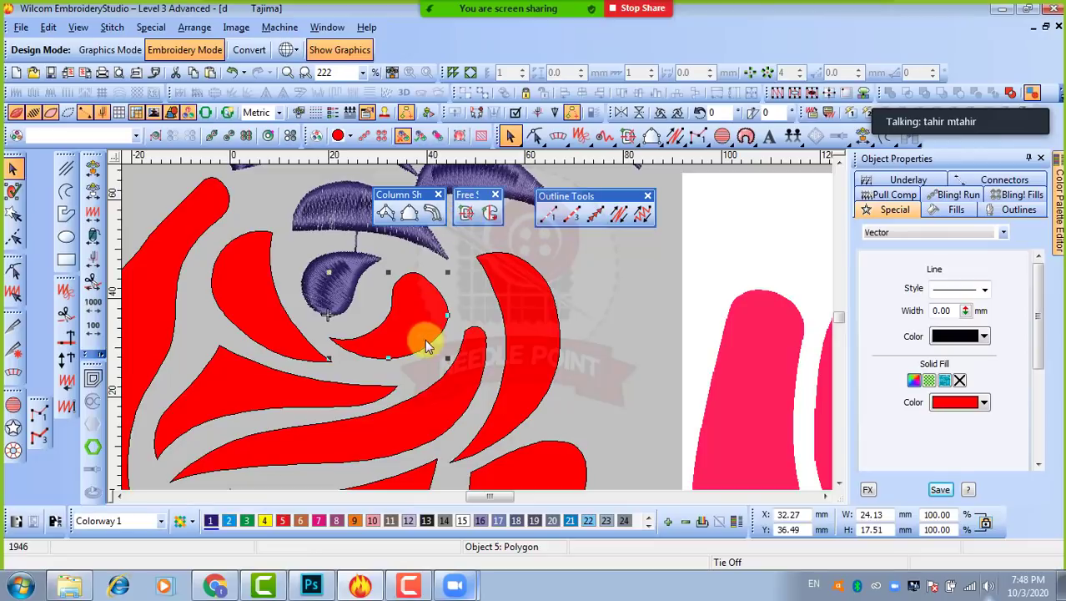
pyautogui.click(465, 216)
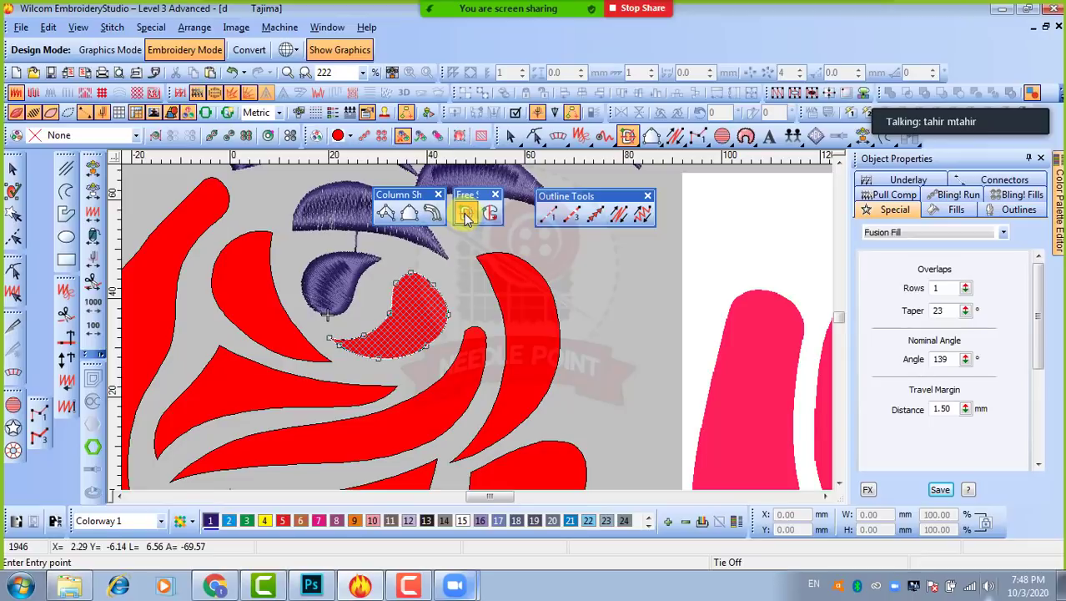
pyautogui.click(327, 315)
pyautogui.click(432, 285)
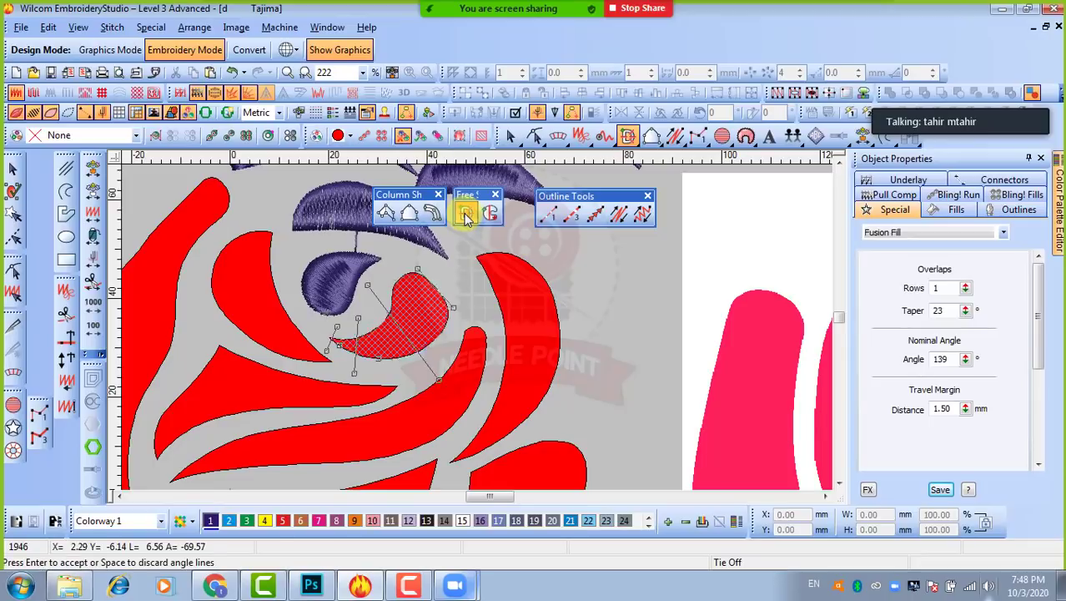
pyautogui.press('Return')
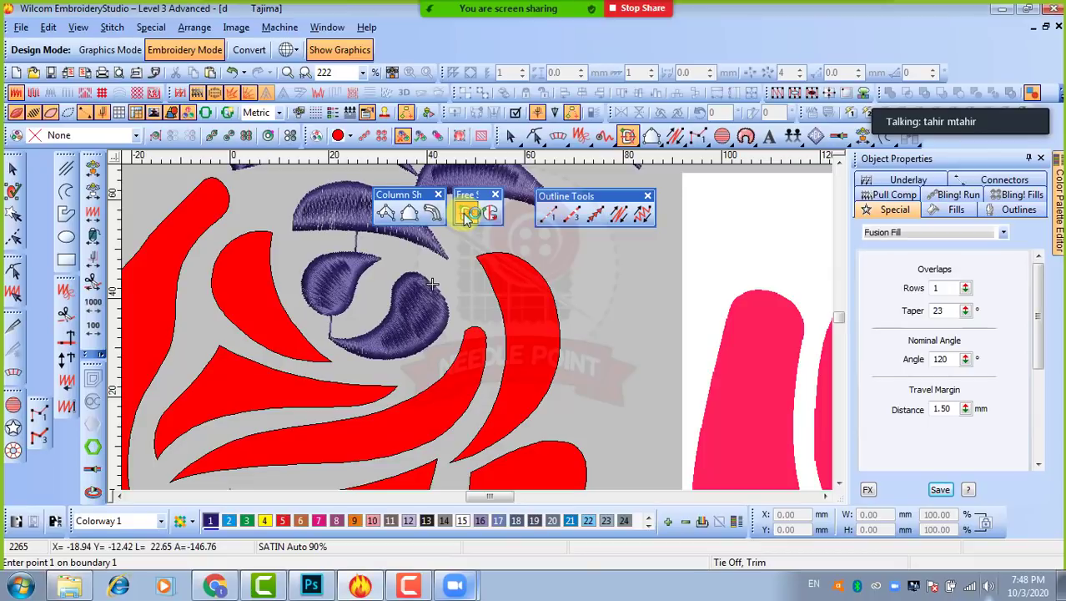
# Step: Convert the tall red crescent petal beside the rose's stitched centre shapes to Complex Fill, accepting the suggested stitch angle
pyautogui.click(13, 167)
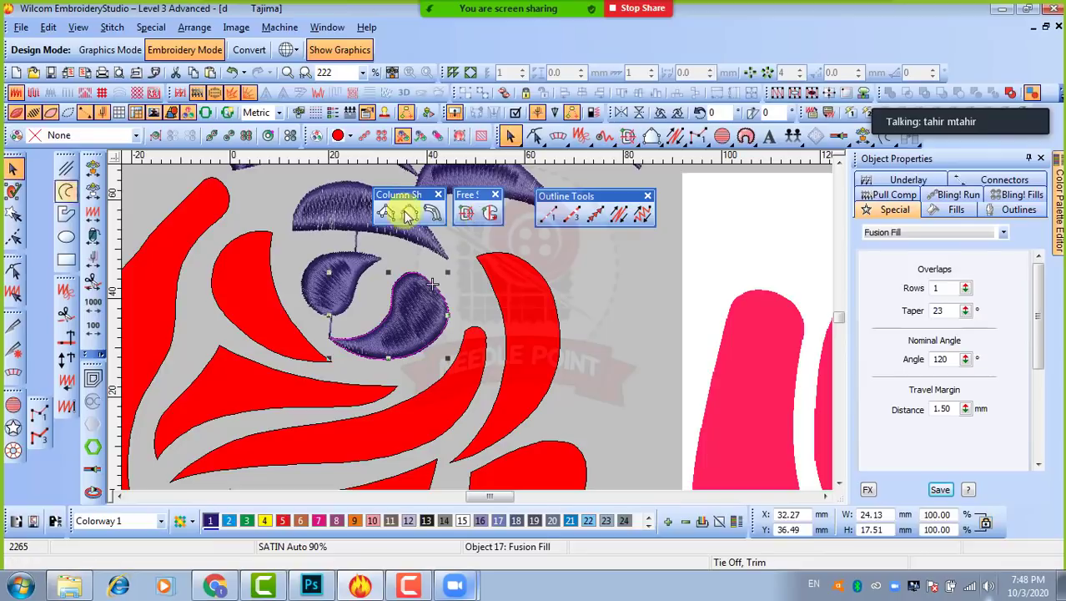
pyautogui.click(490, 215)
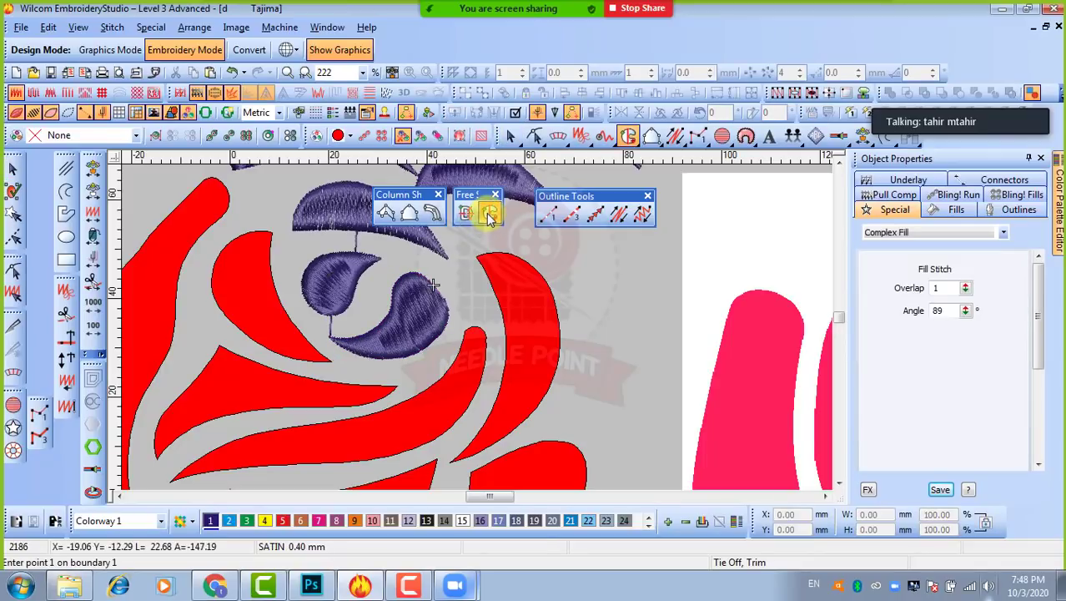
pyautogui.click(13, 167)
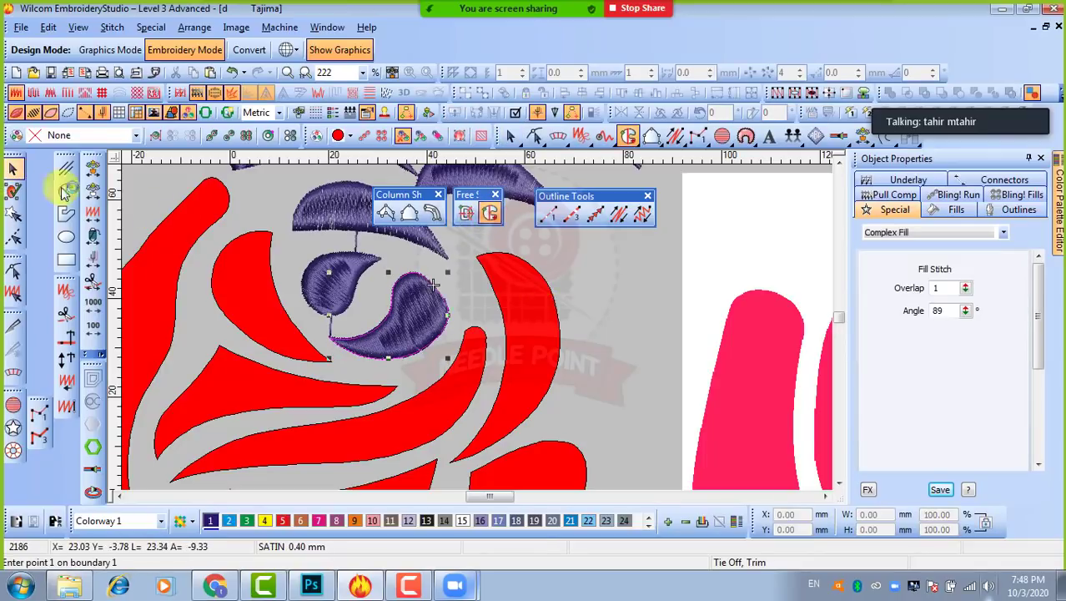
pyautogui.click(517, 294)
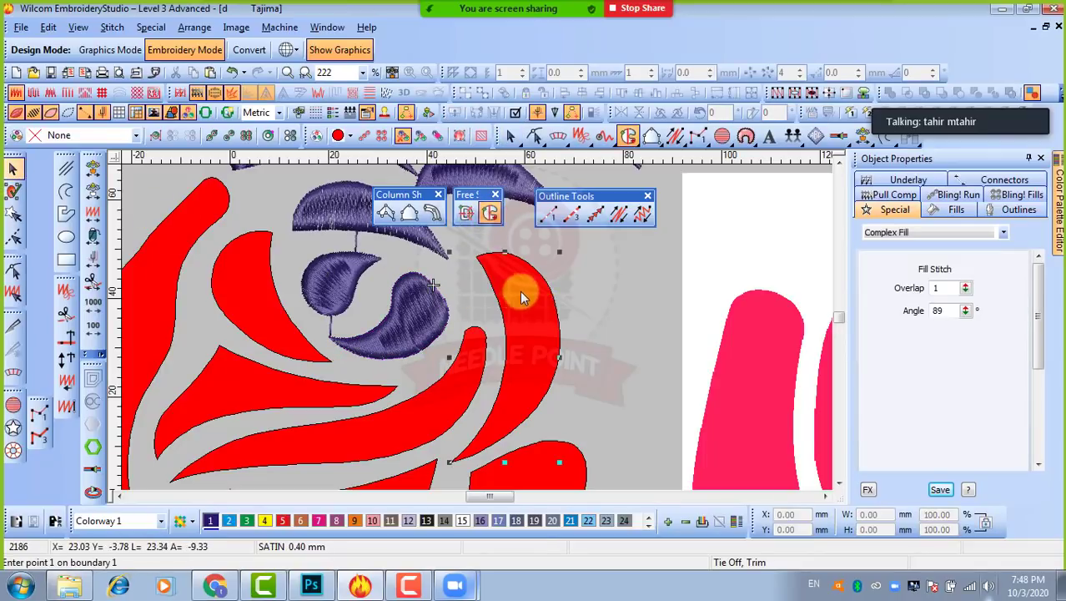
pyautogui.click(491, 215)
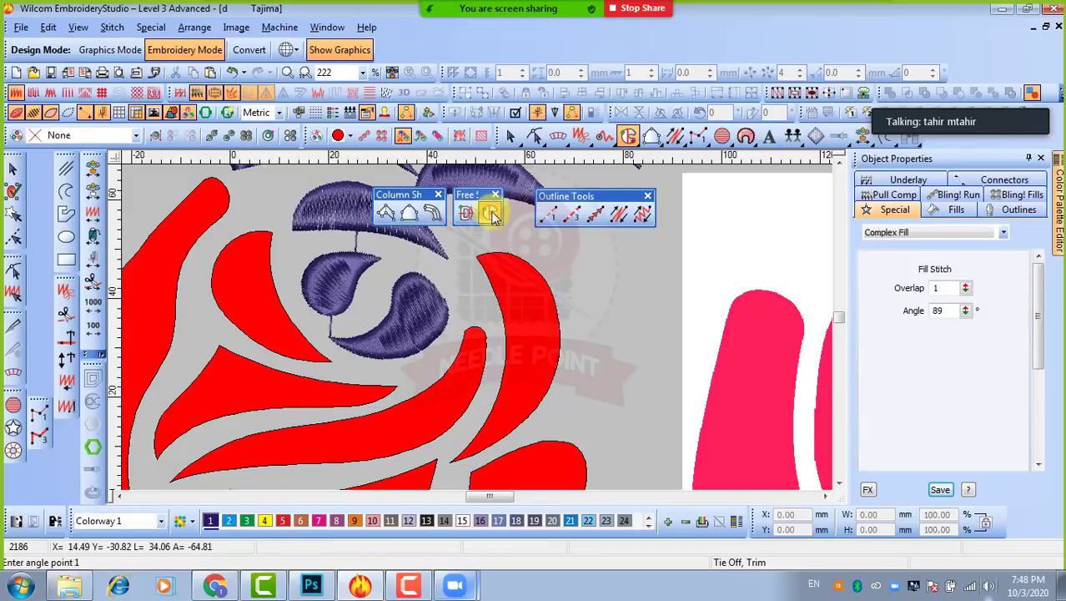
pyautogui.press('Return')
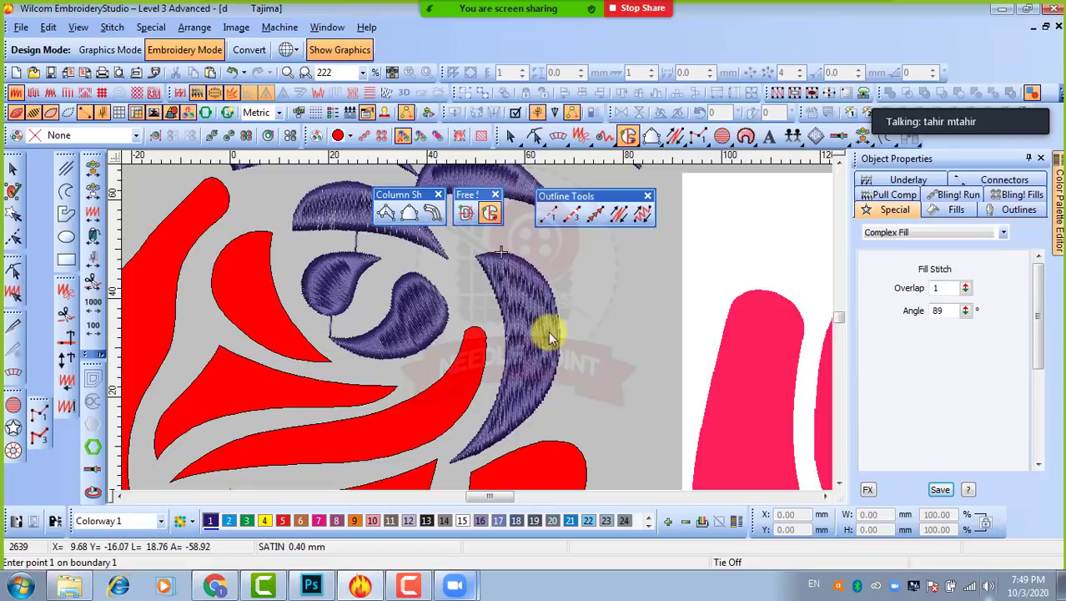
# Step: Reshape the new Complex Fill crescent petal by rotating its stitch angle to about 162°, and finish reshaping
pyautogui.click(17, 170)
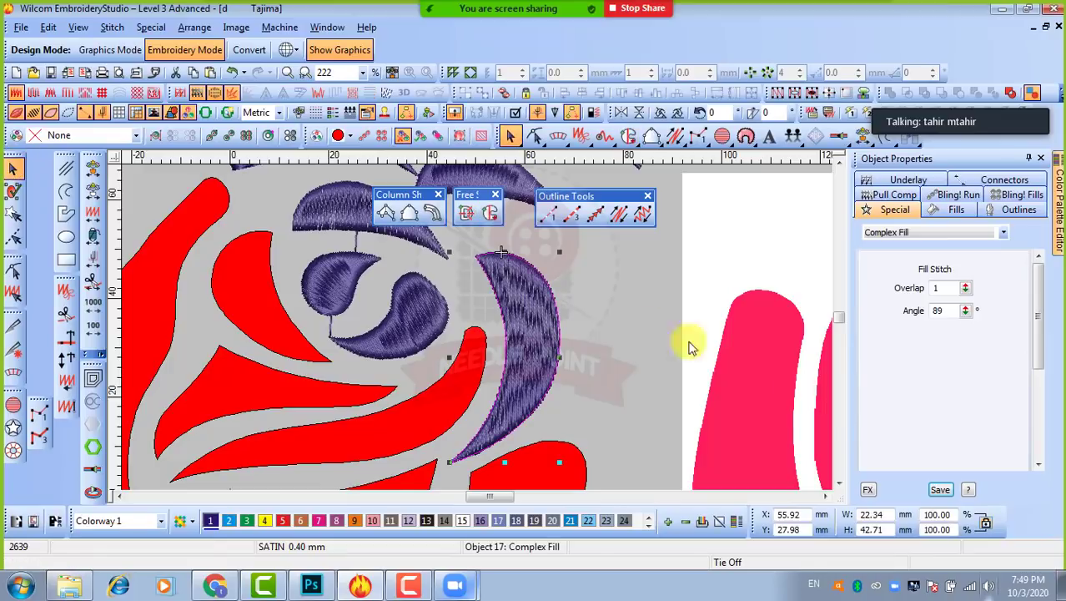
pyautogui.press('h')
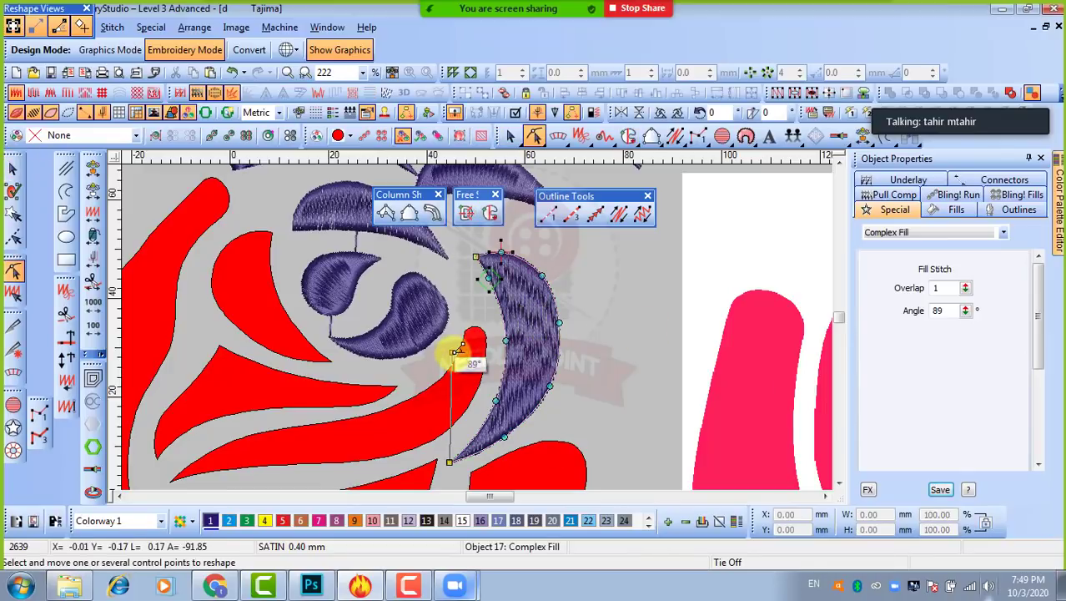
pyautogui.moveTo(450, 352); pyautogui.dragTo(510, 426)
pyautogui.scroll(-1, 501, 314)
pyautogui.scroll(1, 477, 334)
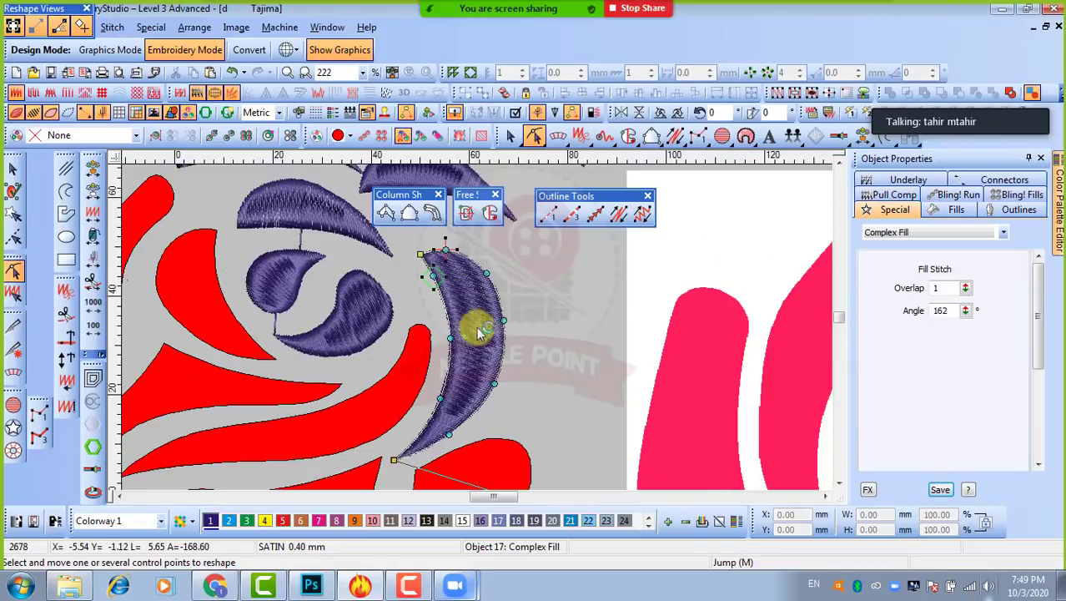
pyautogui.press('Escape')
pyautogui.click(535, 292)
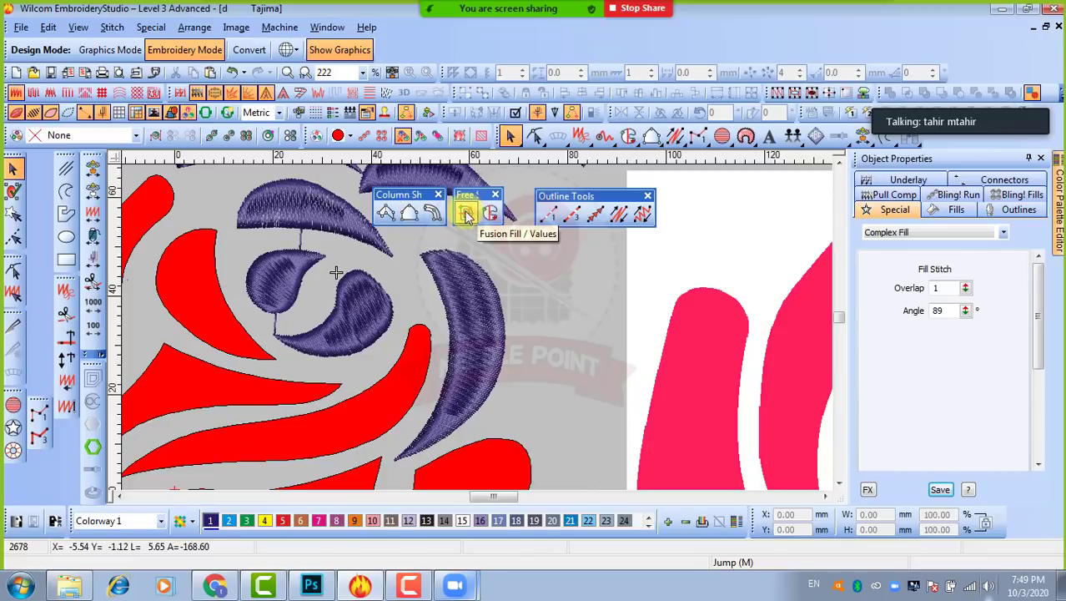
pyautogui.click(466, 215)
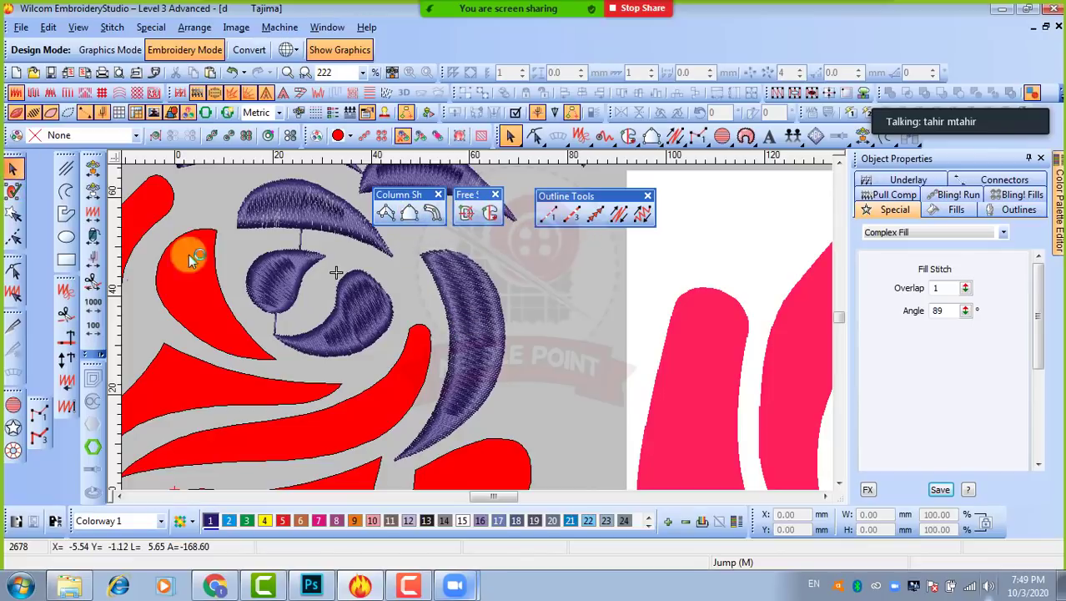
pyautogui.click(454, 292)
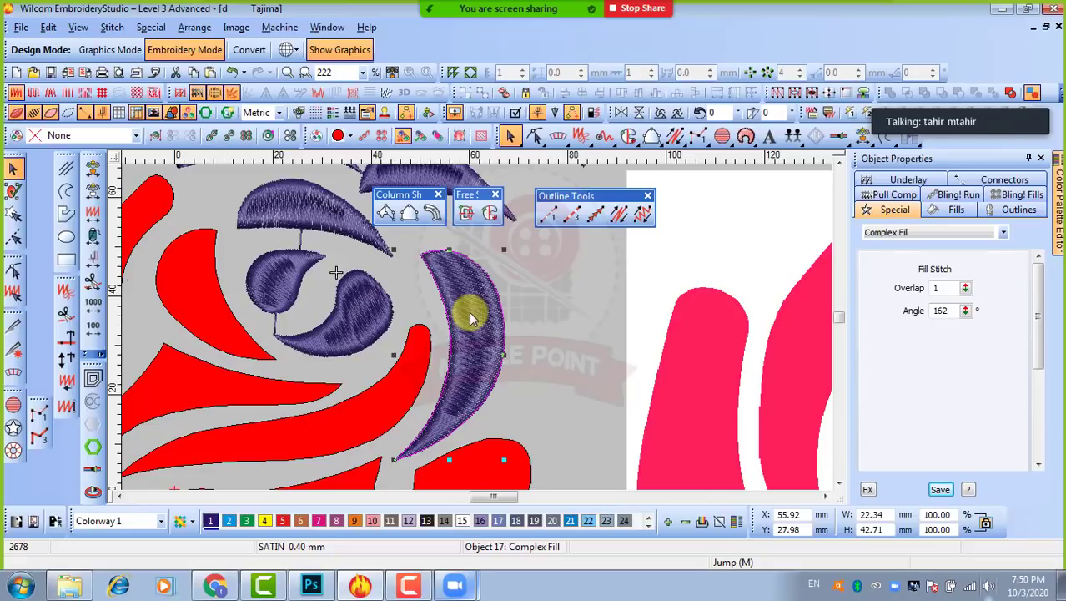
pyautogui.click(544, 307)
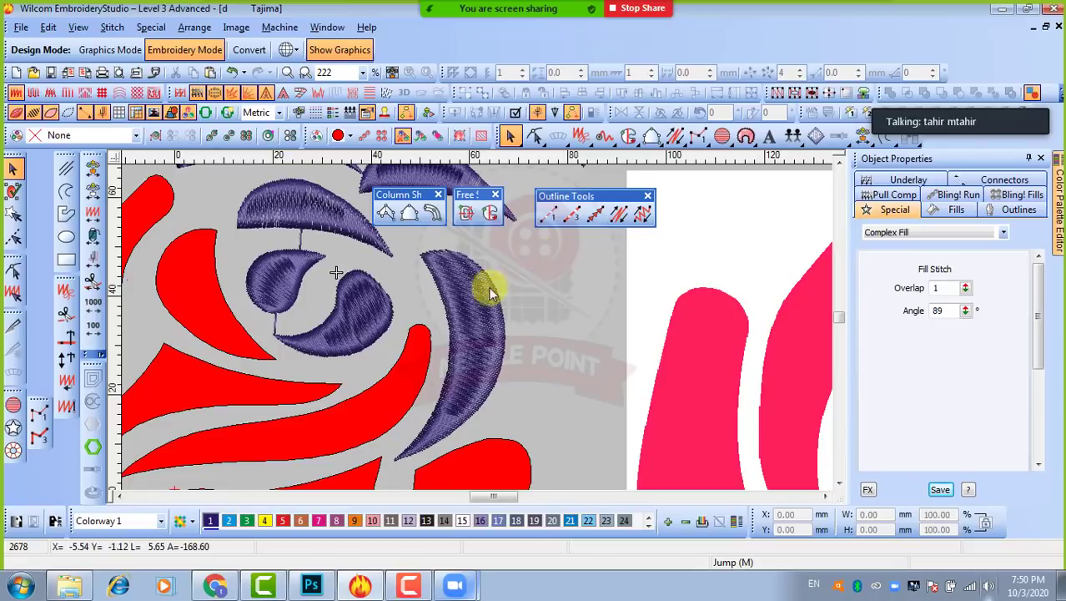
pyautogui.hotkey('shift', 'z')
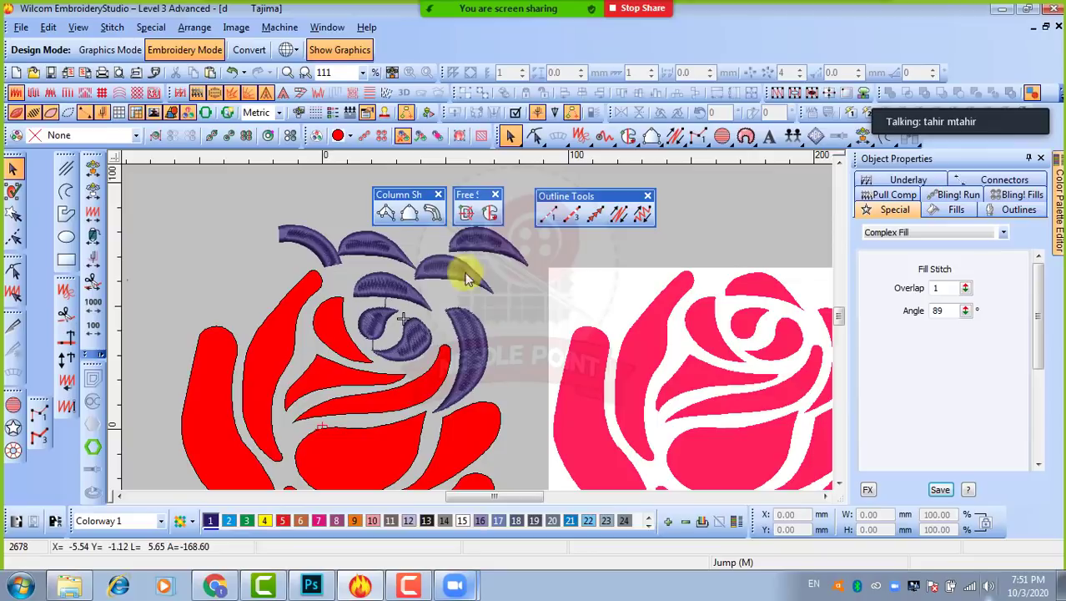
# Step: Draw a horizontal Run stitch line about 129 mm long above the pink rose image and colour it green (colour 3)
pyautogui.click(570, 215)
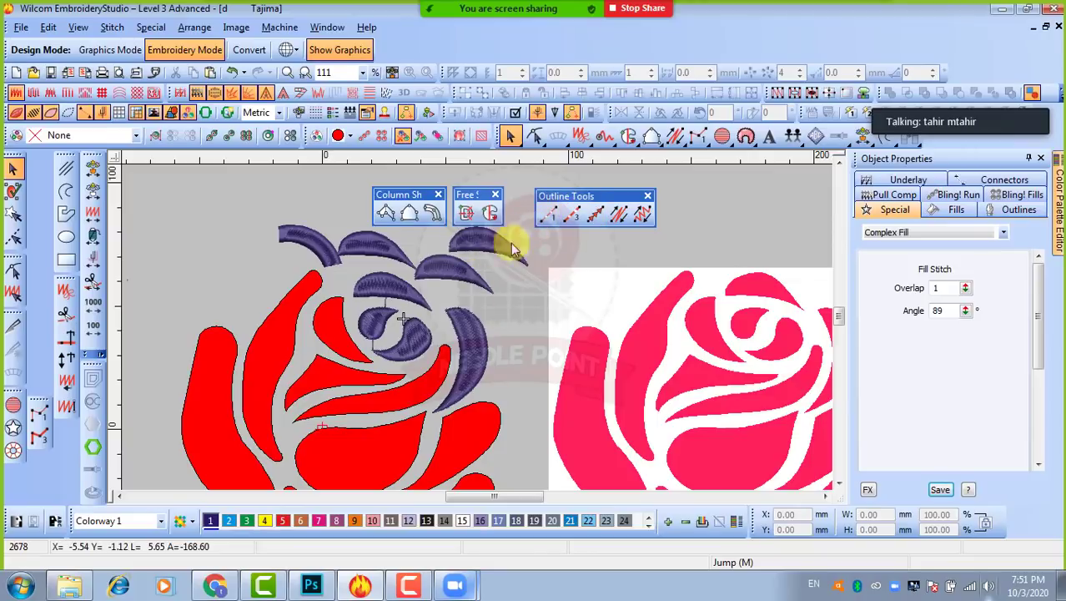
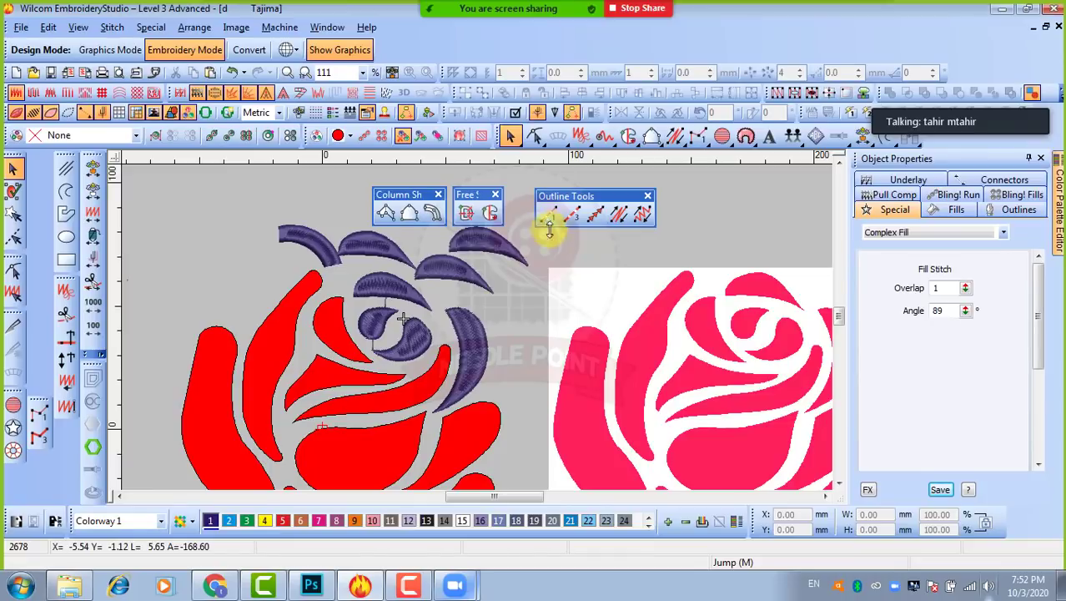
pyautogui.scroll(-1, 498, 318)
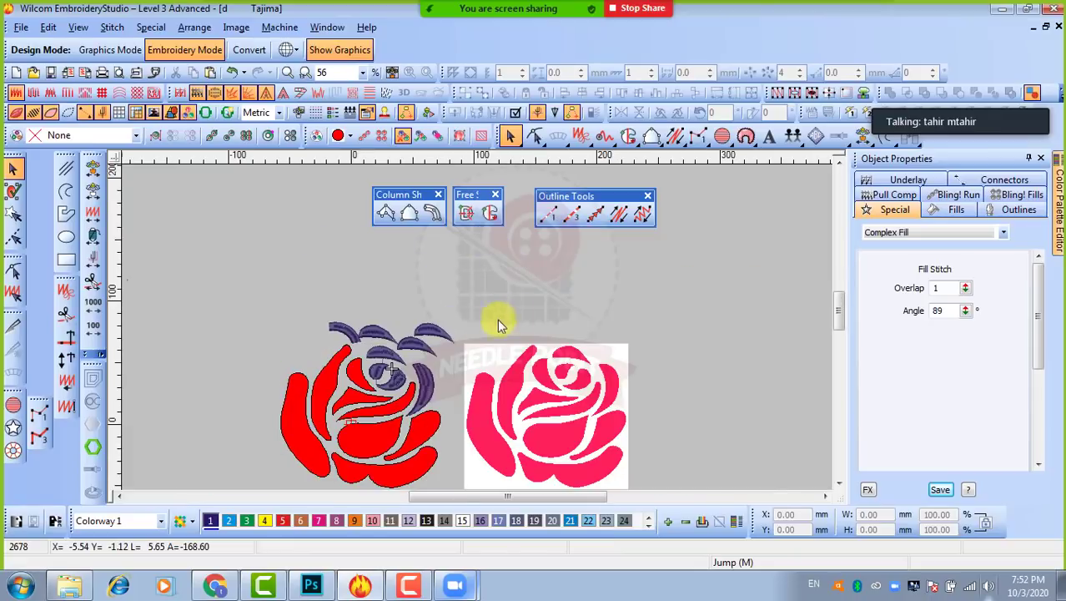
pyautogui.scroll(1, 476, 326)
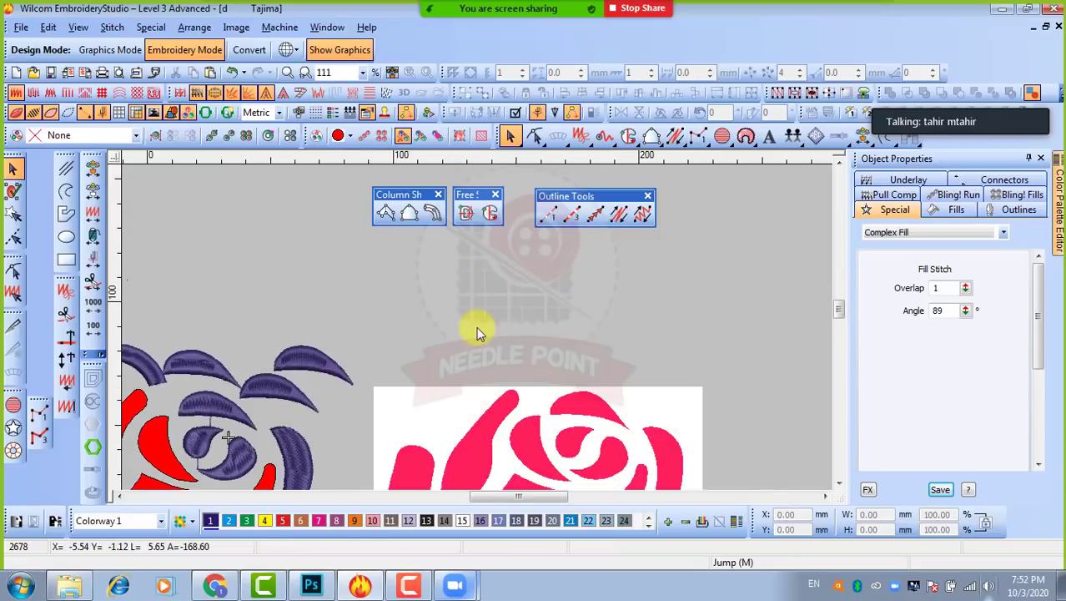
pyautogui.click(550, 214)
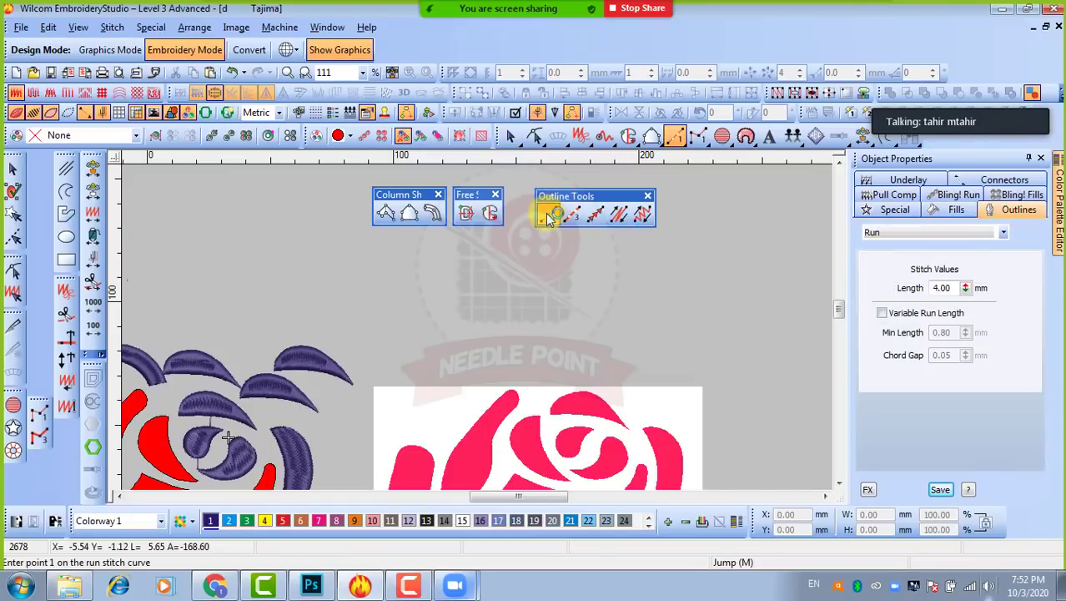
pyautogui.click(363, 302)
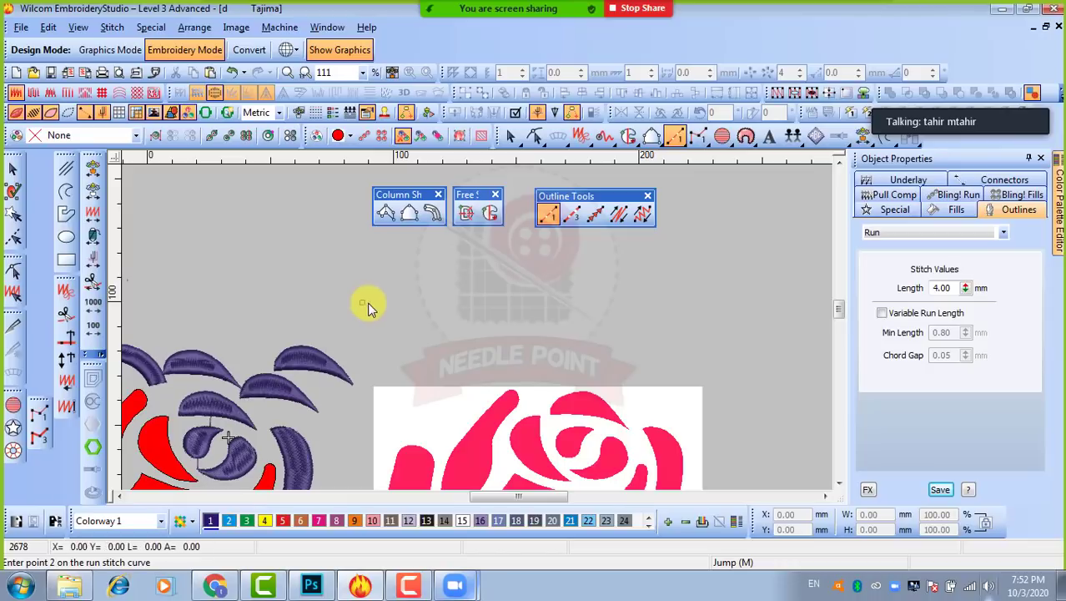
pyautogui.click(680, 302)
pyautogui.press('Return')
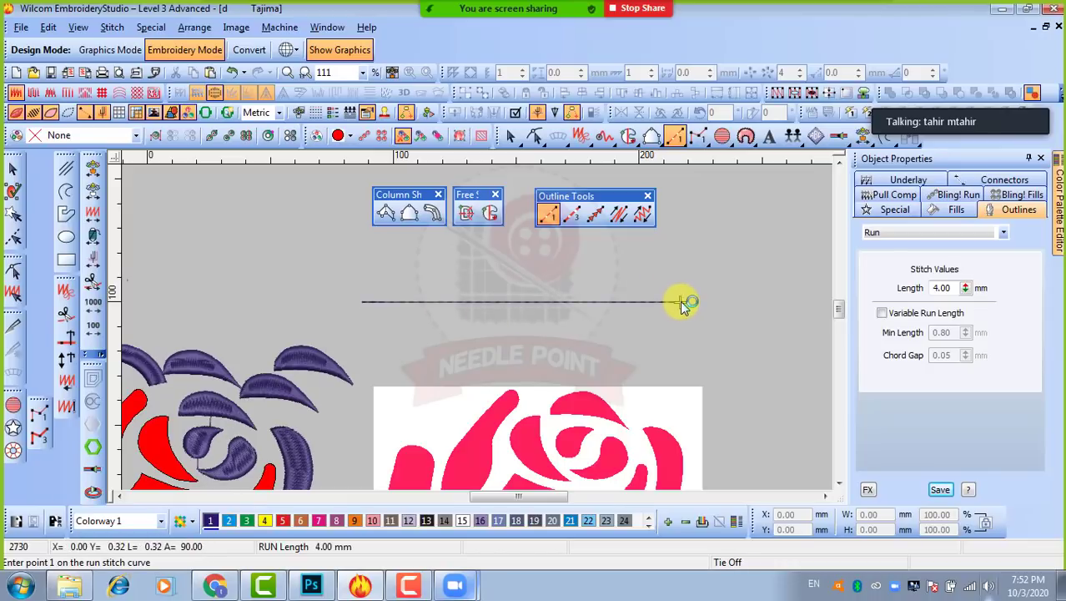
pyautogui.click(13, 168)
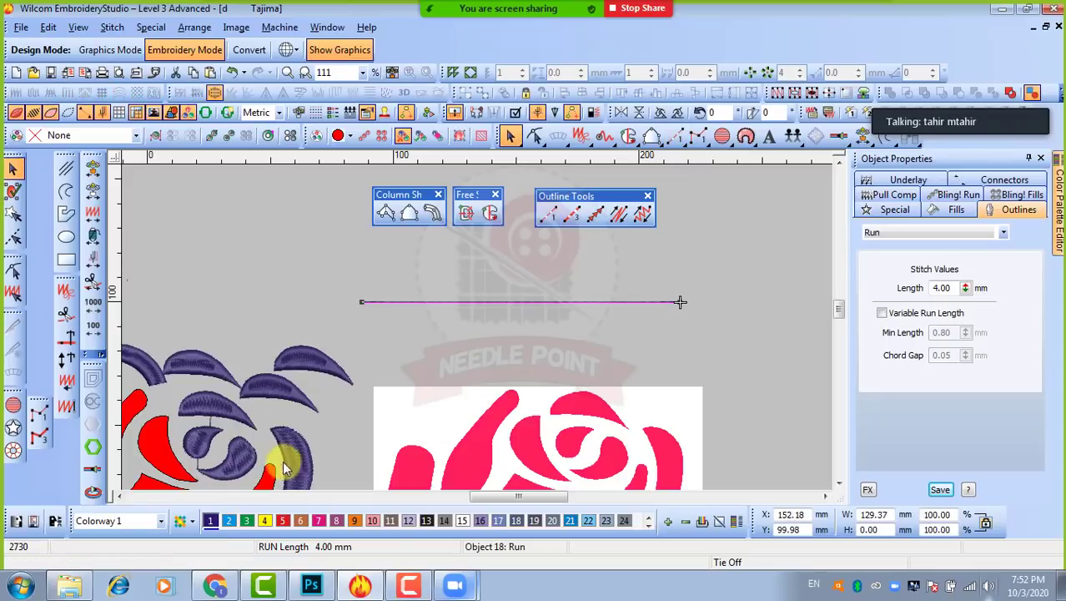
pyautogui.click(248, 521)
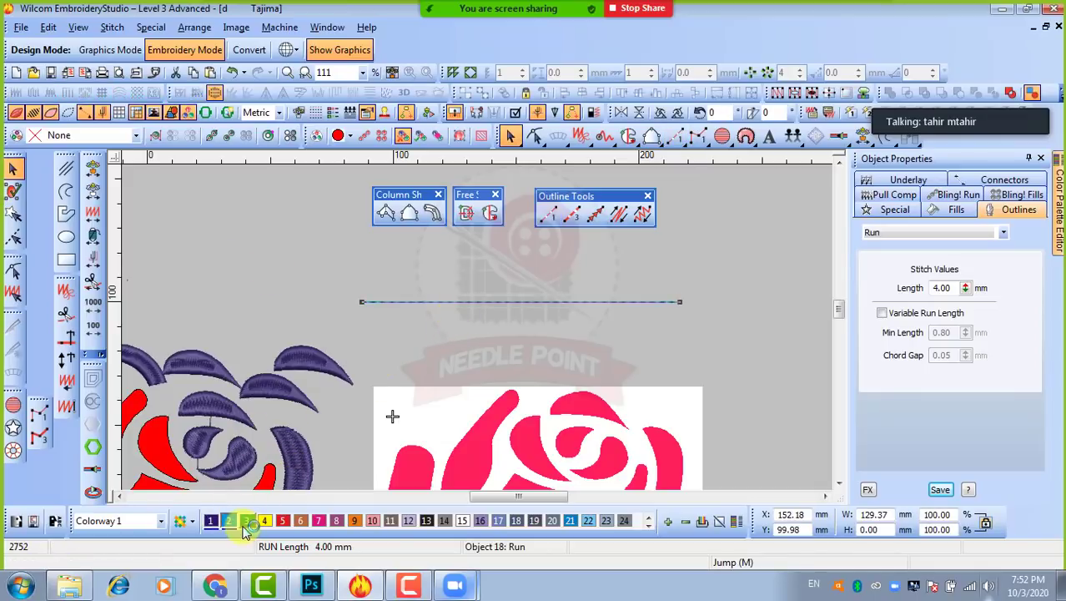
# Step: Examine the individual stitches along the green run line up close
pyautogui.scroll(1, 475, 327)
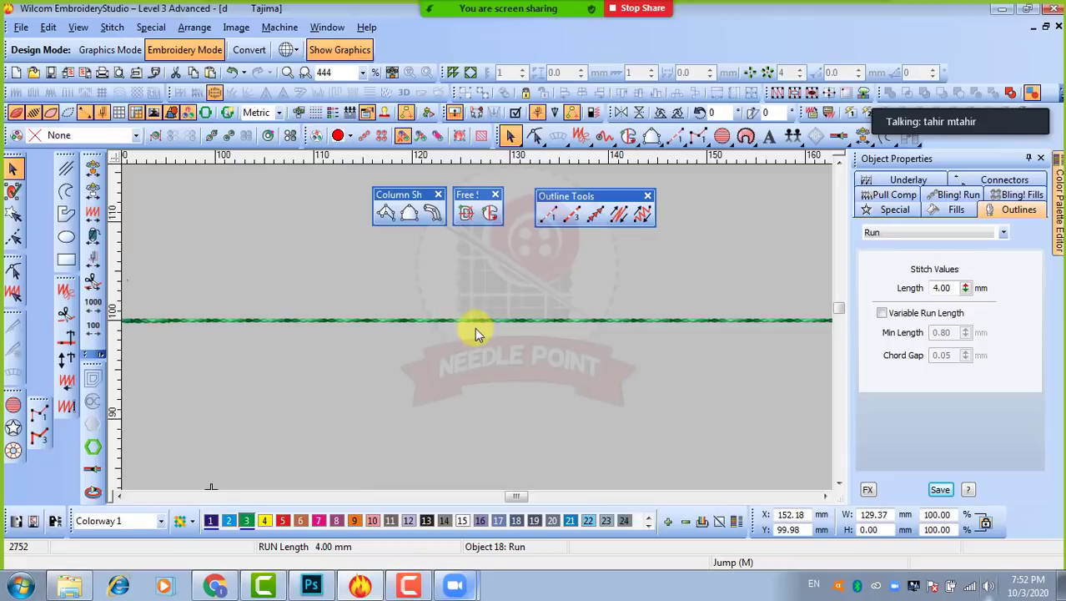
pyautogui.scroll(-1, 478, 327)
pyautogui.scroll(1, 486, 325)
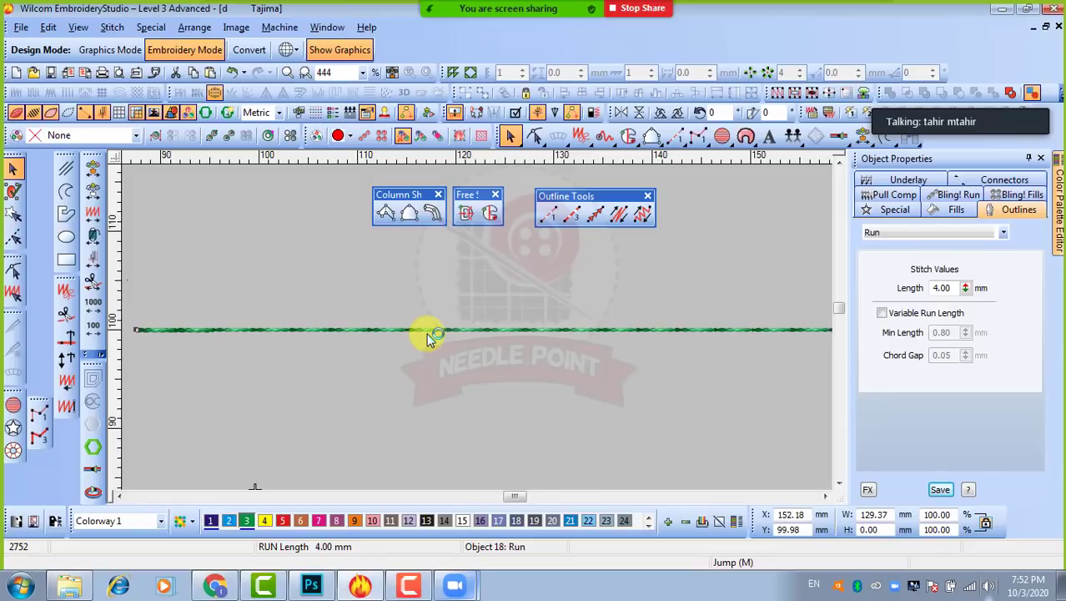
pyautogui.scroll(-1, 429, 336)
pyautogui.click(434, 361)
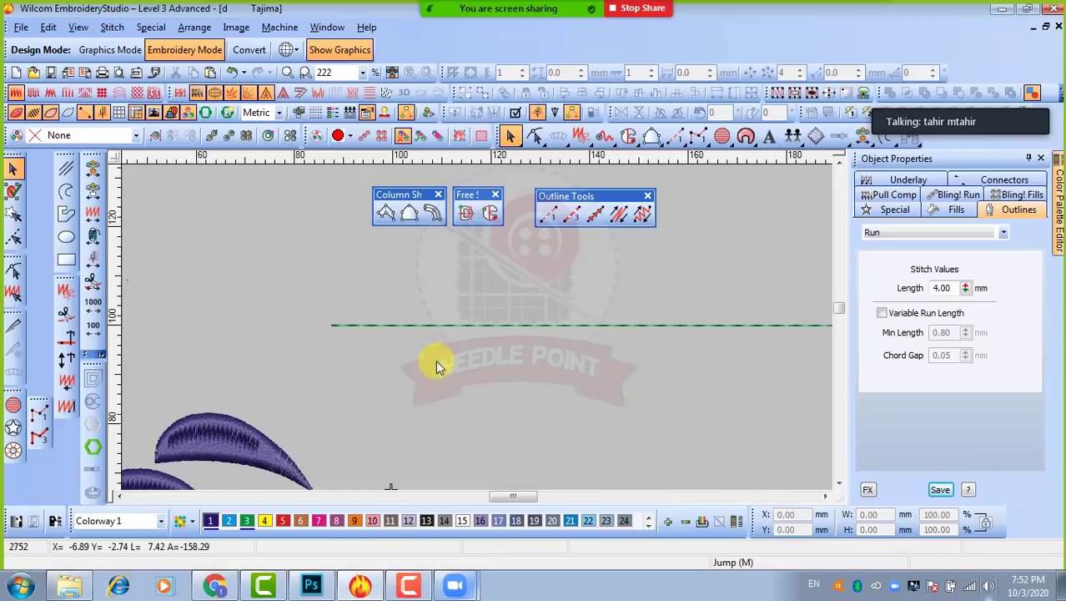
pyautogui.scroll(3, 475, 329)
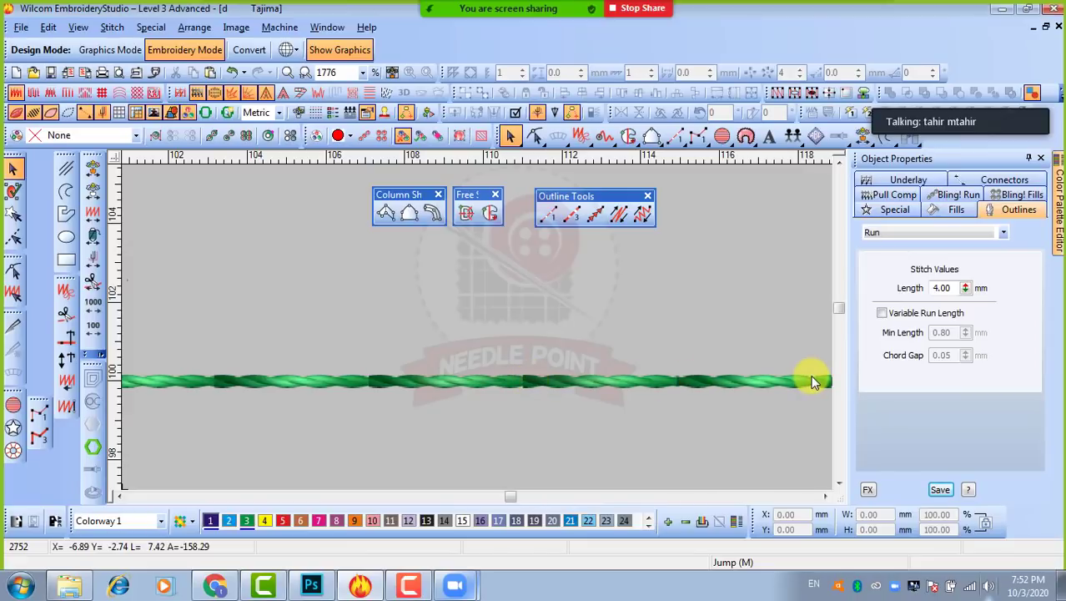
pyautogui.scroll(-1, 810, 375)
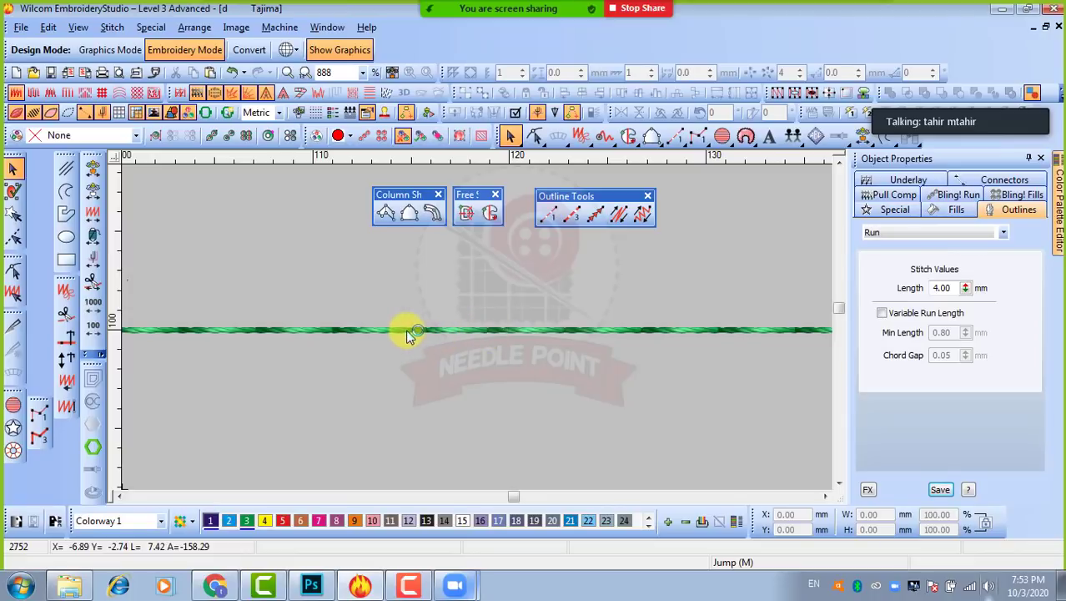
pyautogui.scroll(-2, 488, 327)
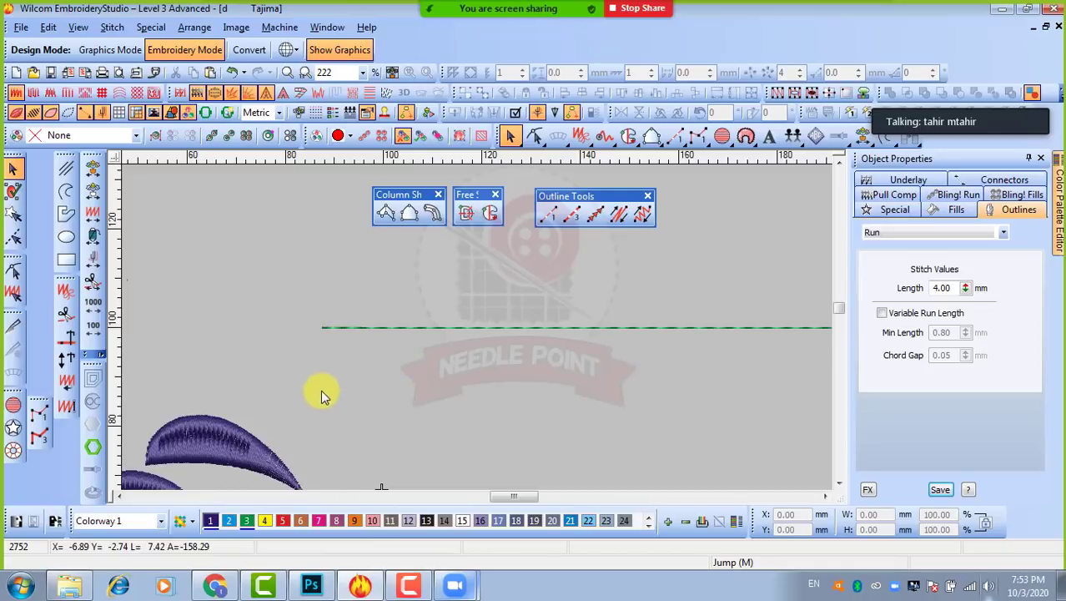
# Step: Trace a closed Run outline around the uppermost purple petal, about 32 by 16 mm, and colour it red (colour 5)
pyautogui.click(548, 215)
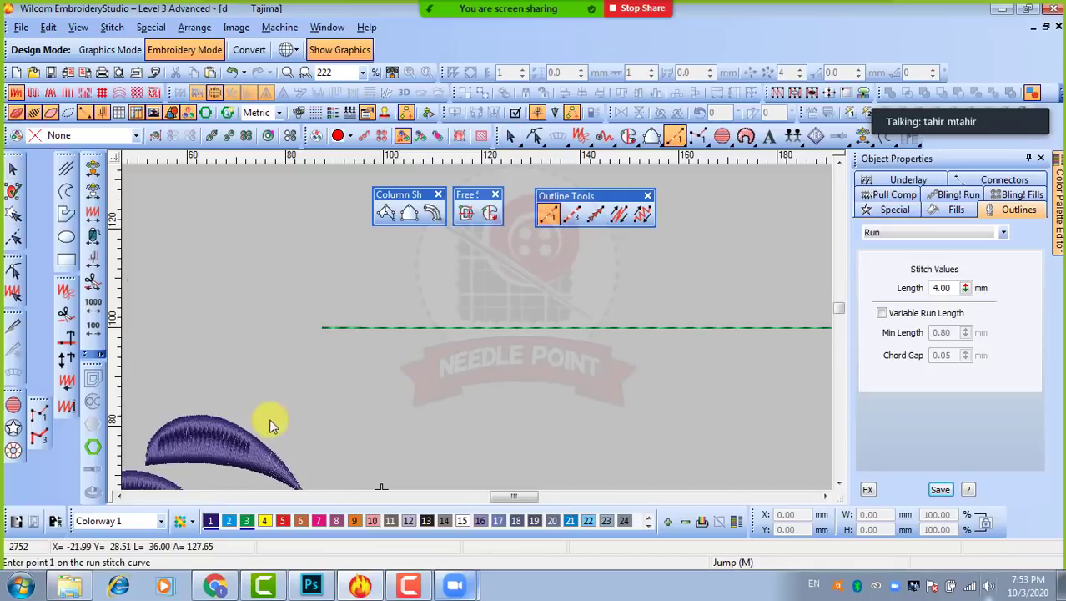
pyautogui.scroll(-1, 252, 435)
pyautogui.scroll(2, 476, 326)
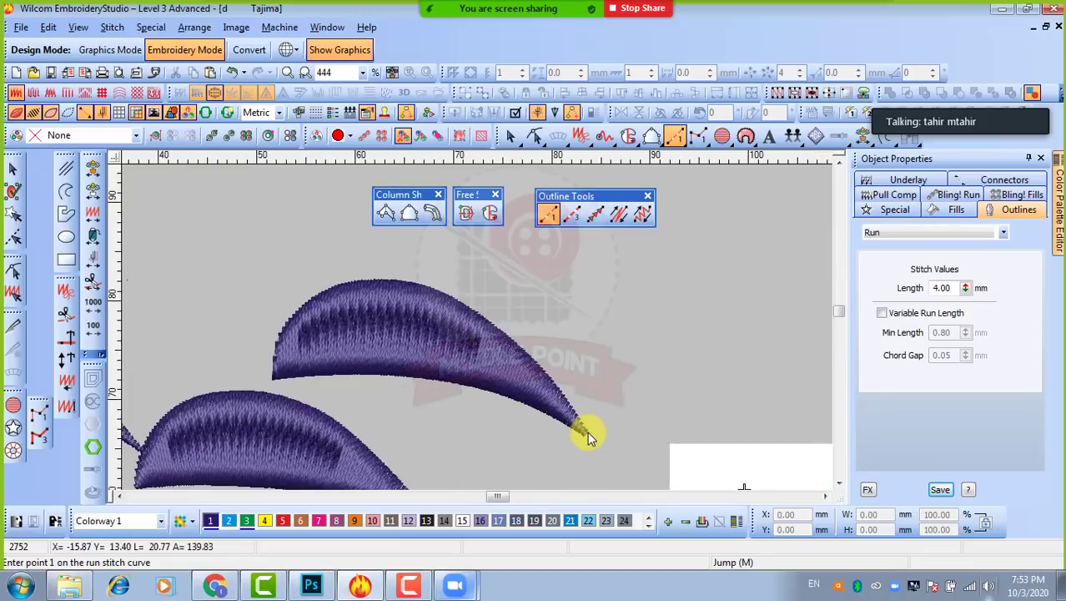
pyautogui.click(587, 432)
pyautogui.click(503, 331)
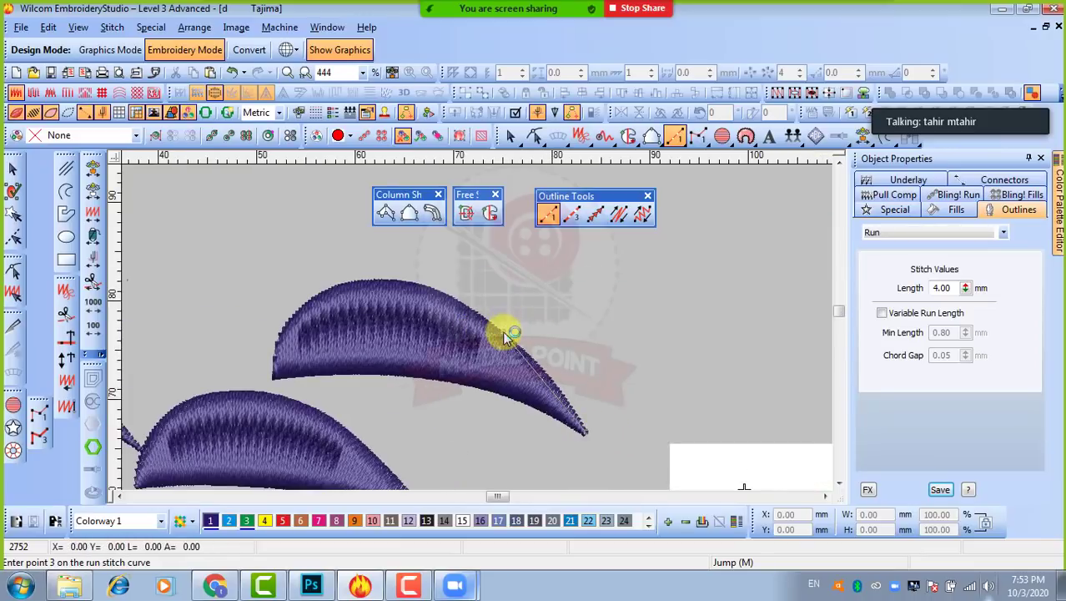
pyautogui.click(377, 280)
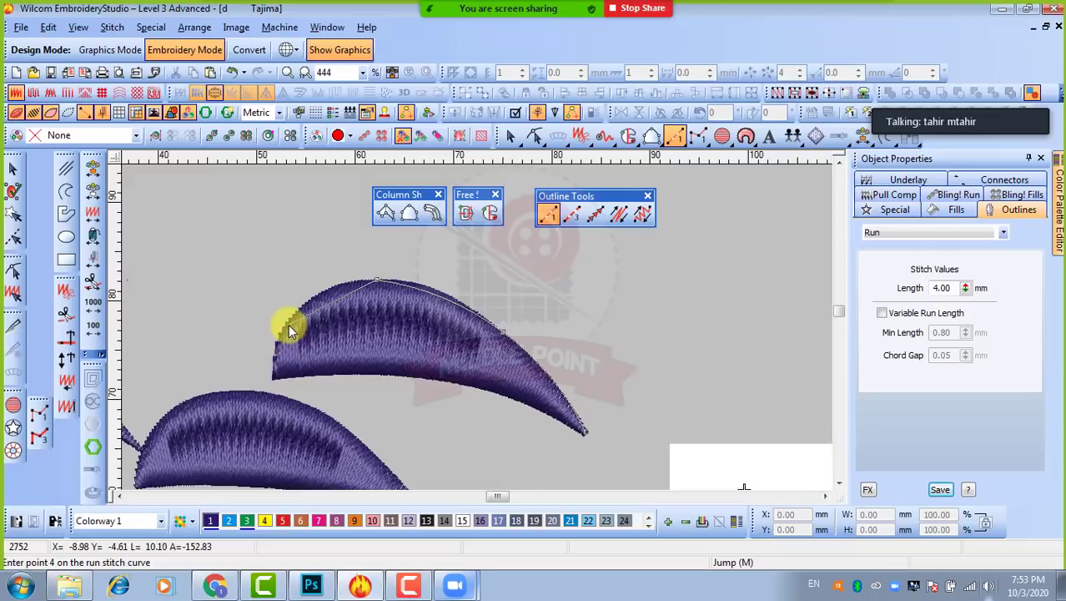
pyautogui.rightClick(289, 320)
pyautogui.click(273, 376)
pyautogui.rightClick(343, 373)
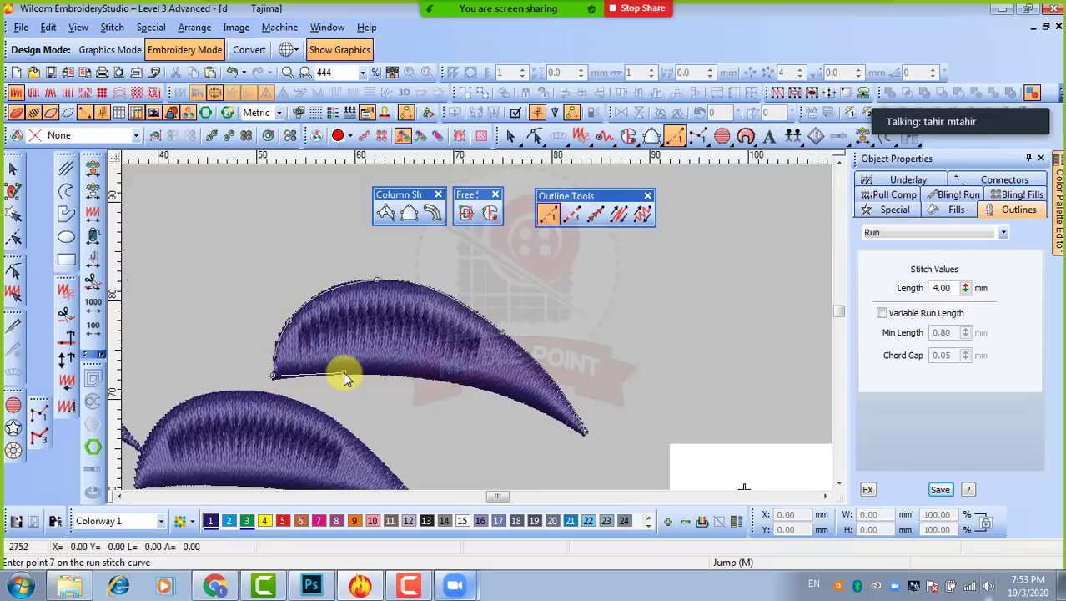
pyautogui.rightClick(441, 380)
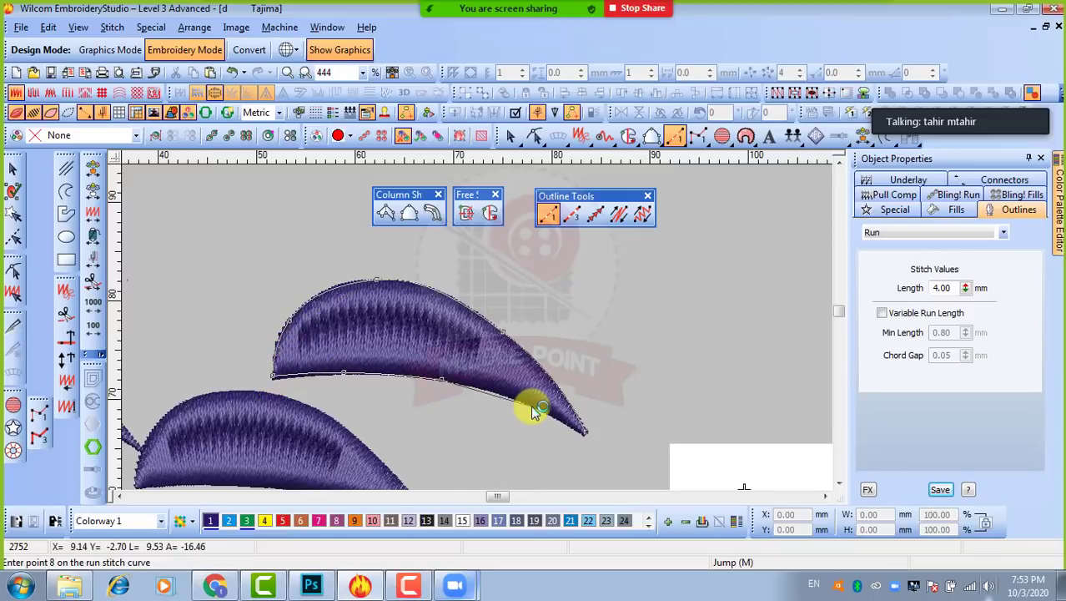
pyautogui.click(581, 434)
pyautogui.press('Return')
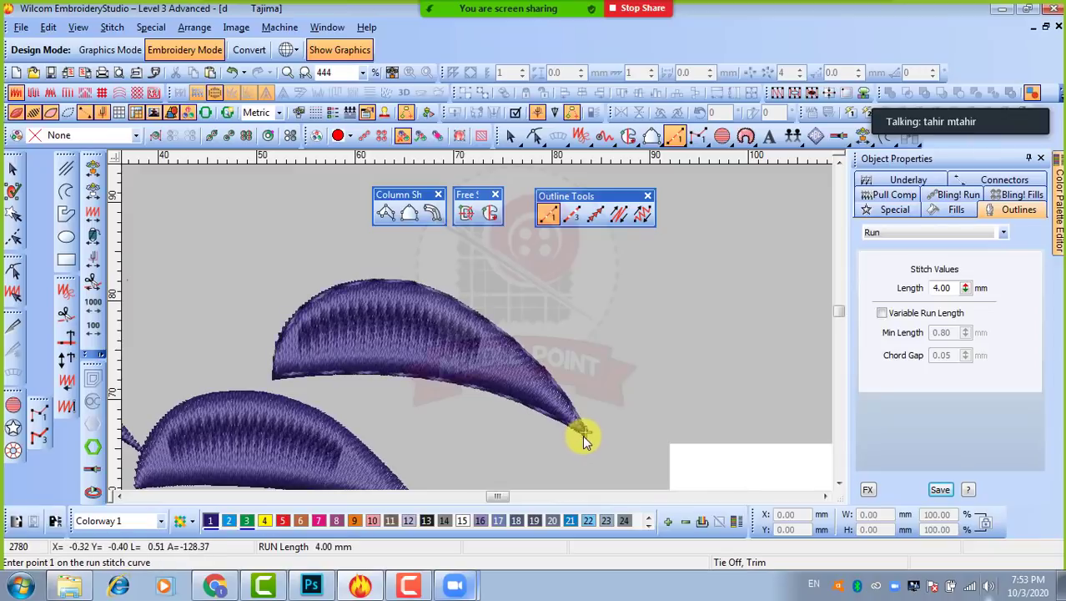
pyautogui.click(12, 168)
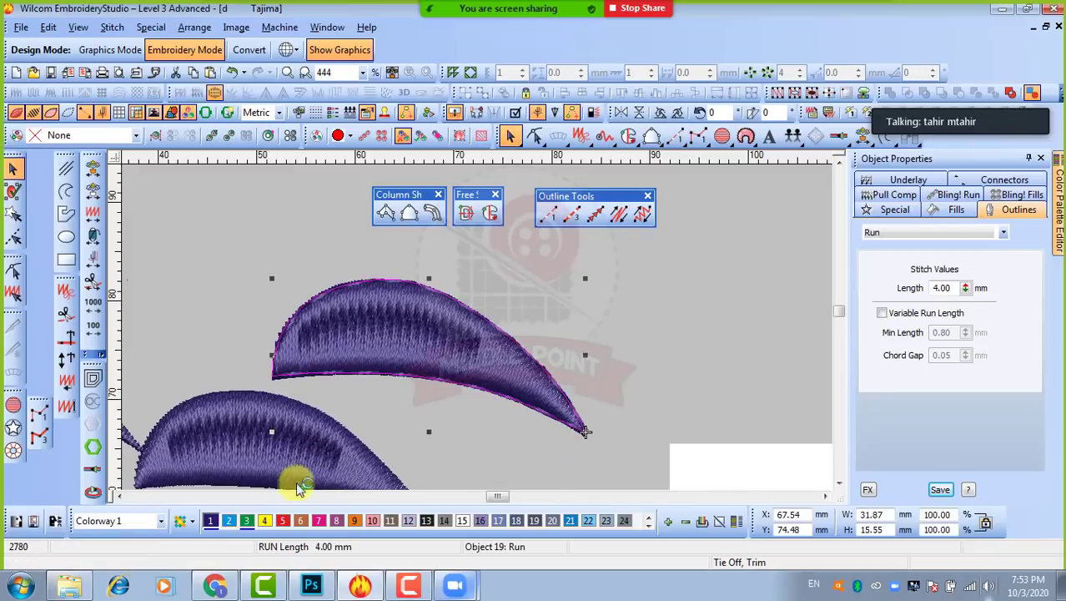
pyautogui.press('Escape')
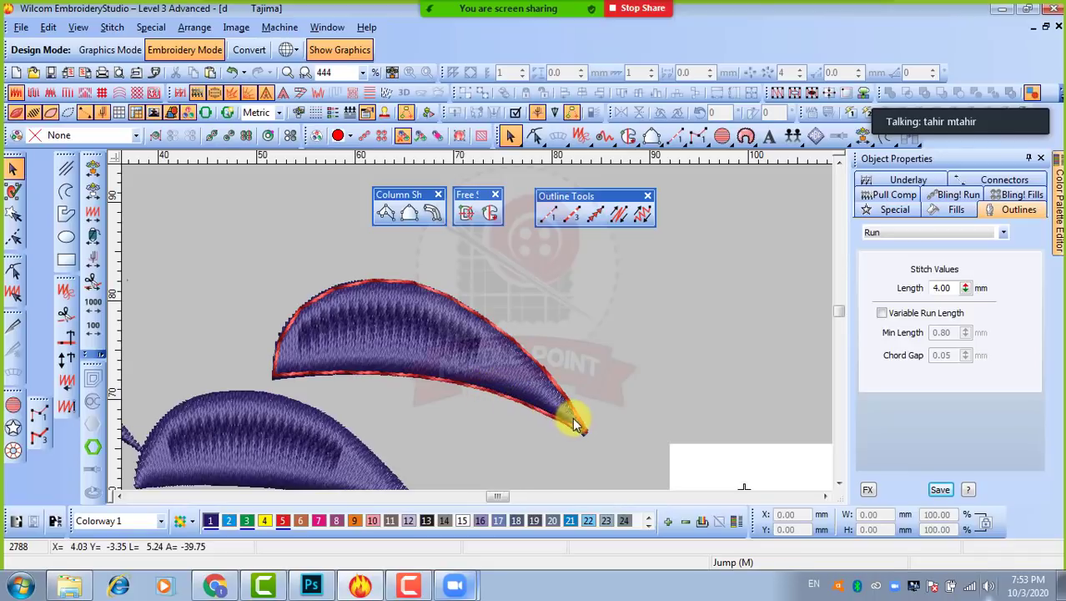
# Step: Draw a horizontal Triple Run line about 127 mm long just below the green run line
pyautogui.scroll(-2, 603, 278)
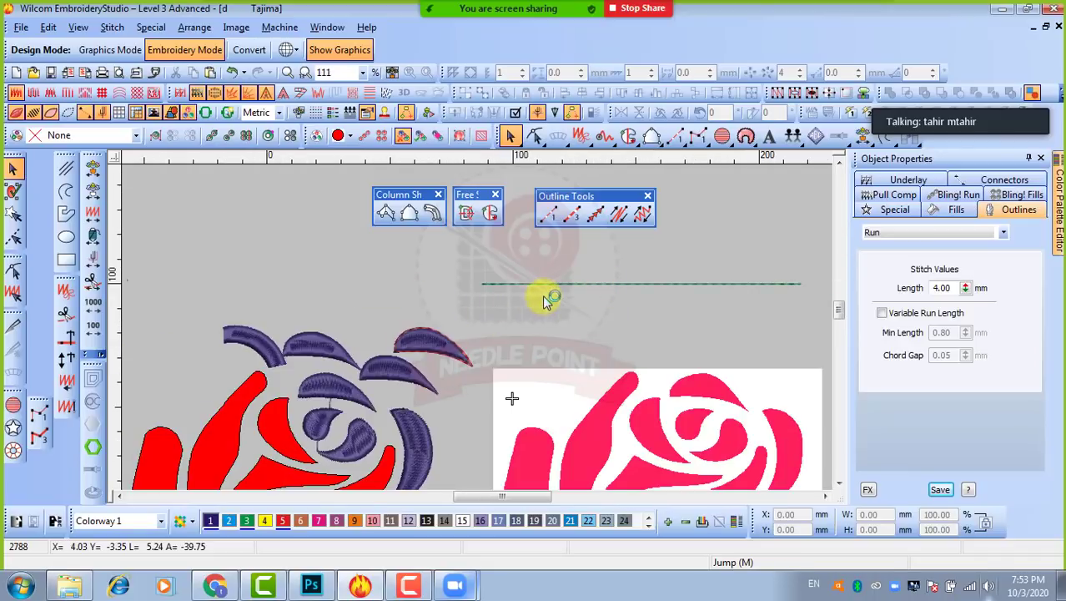
pyautogui.scroll(1, 544, 300)
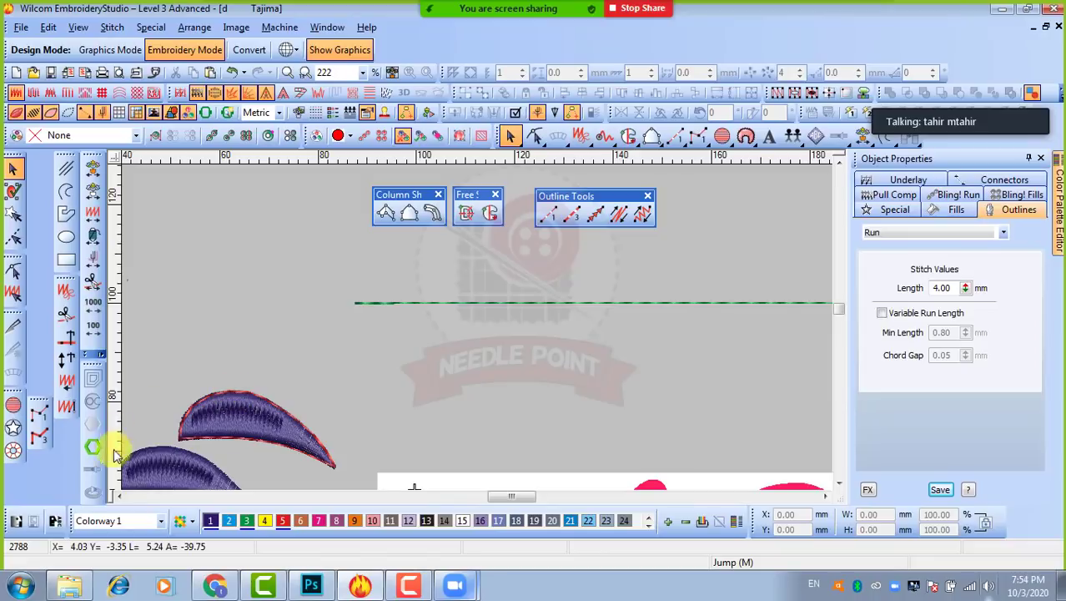
pyautogui.click(574, 216)
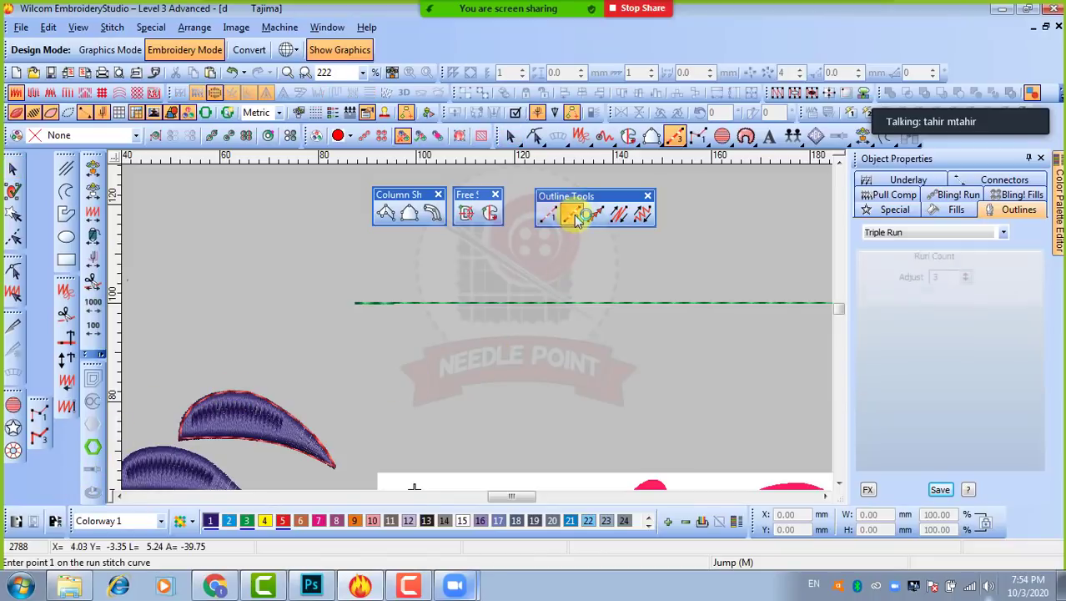
pyautogui.click(359, 320)
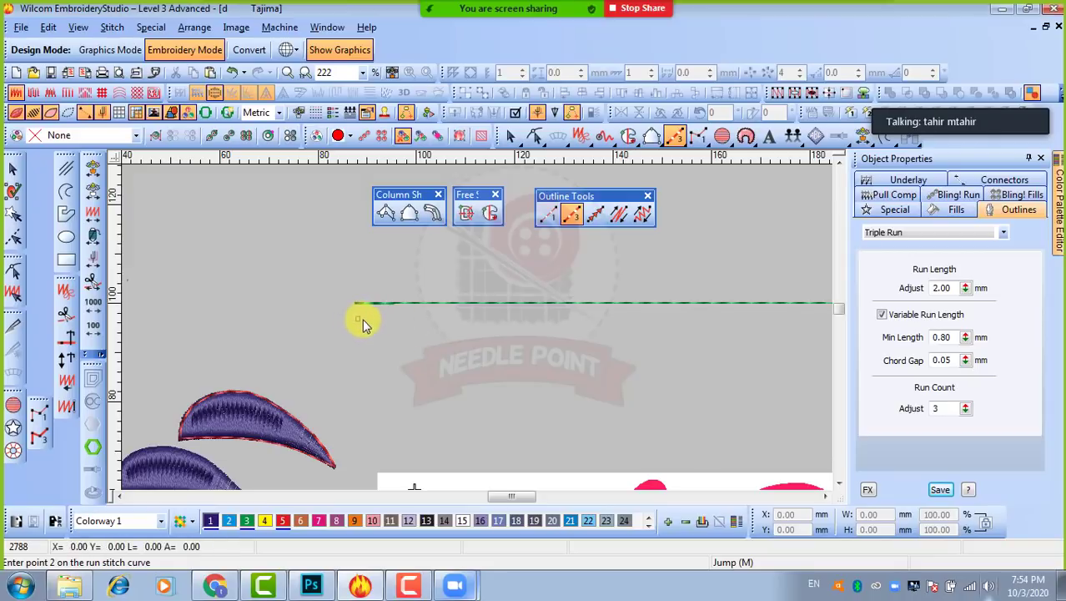
pyautogui.scroll(-2, 362, 320)
pyautogui.scroll(1, 586, 329)
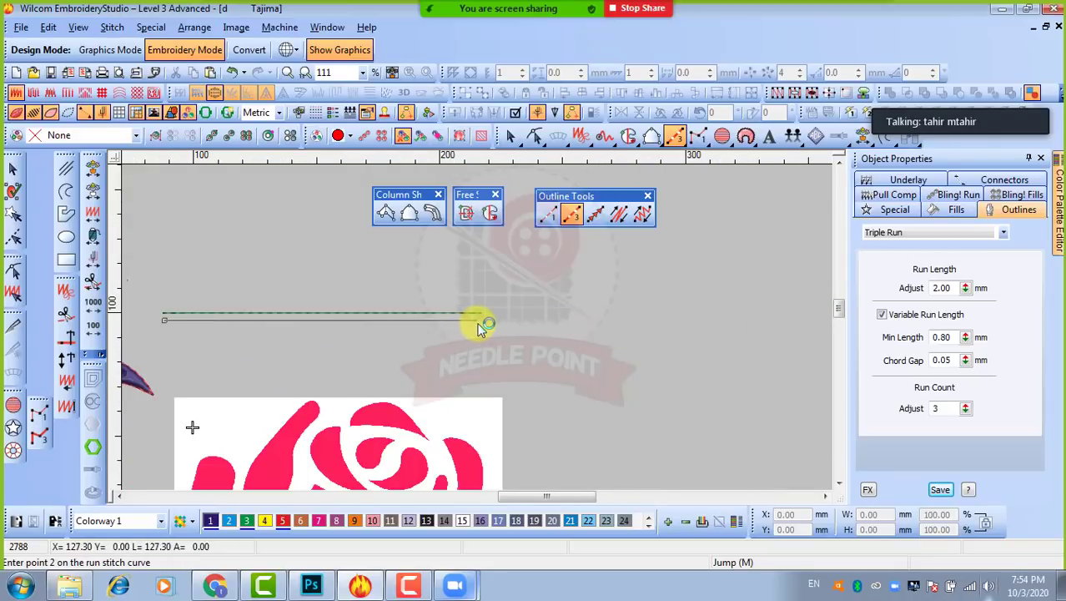
pyautogui.click(478, 318)
pyautogui.press('Return')
# Step: Nudge the triple-run line down to about Y 91 mm and colour it green (colour 3)
pyautogui.click(13, 168)
pyautogui.press('Down')
pyautogui.press('Down')
pyautogui.press('Down')
pyautogui.press('Down')
pyautogui.press('Down')
pyautogui.press('Down')
pyautogui.press('Down')
pyautogui.press('Down')
pyautogui.press('Down')
pyautogui.press('Down')
pyautogui.press('Down')
pyautogui.press('Down')
pyautogui.press('Down')
pyautogui.press('Down')
pyautogui.press('Down')
pyautogui.press('Down')
pyautogui.press('Down')
pyautogui.press('Down')
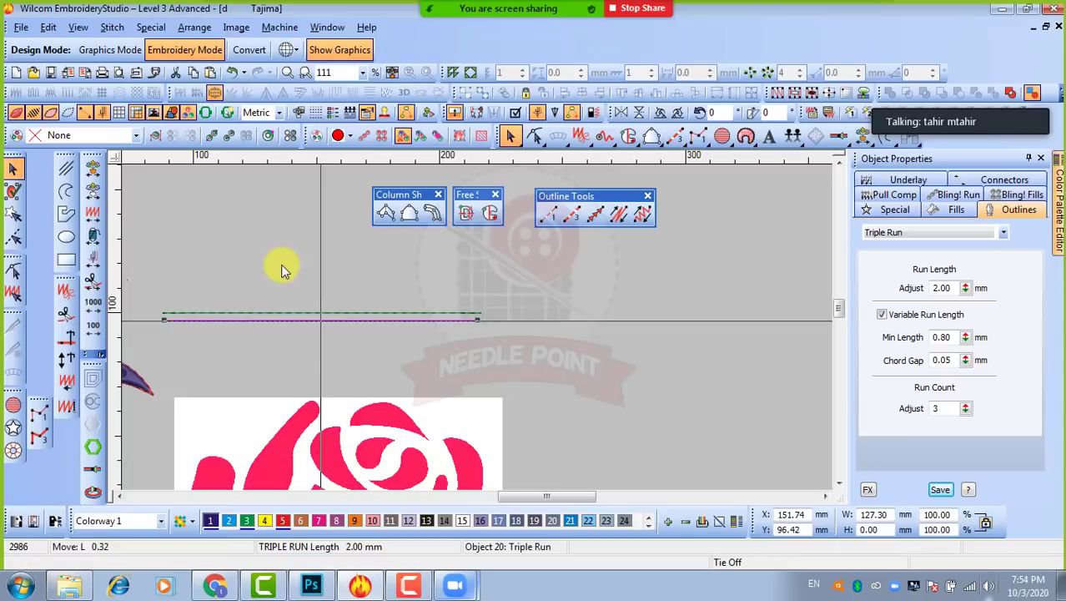
pyautogui.click(247, 521)
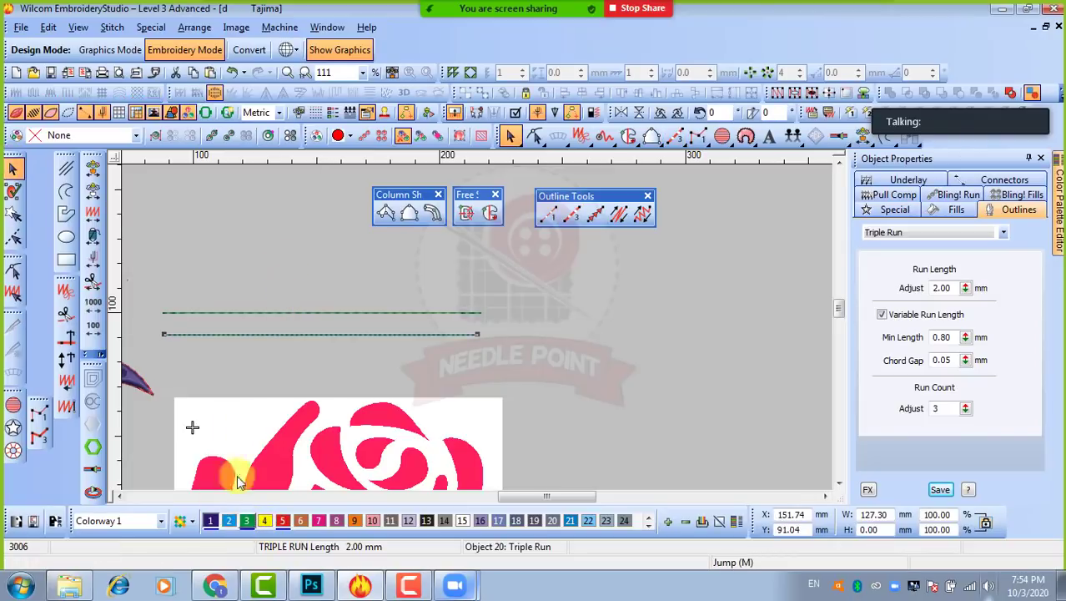
pyautogui.scroll(3, 289, 327)
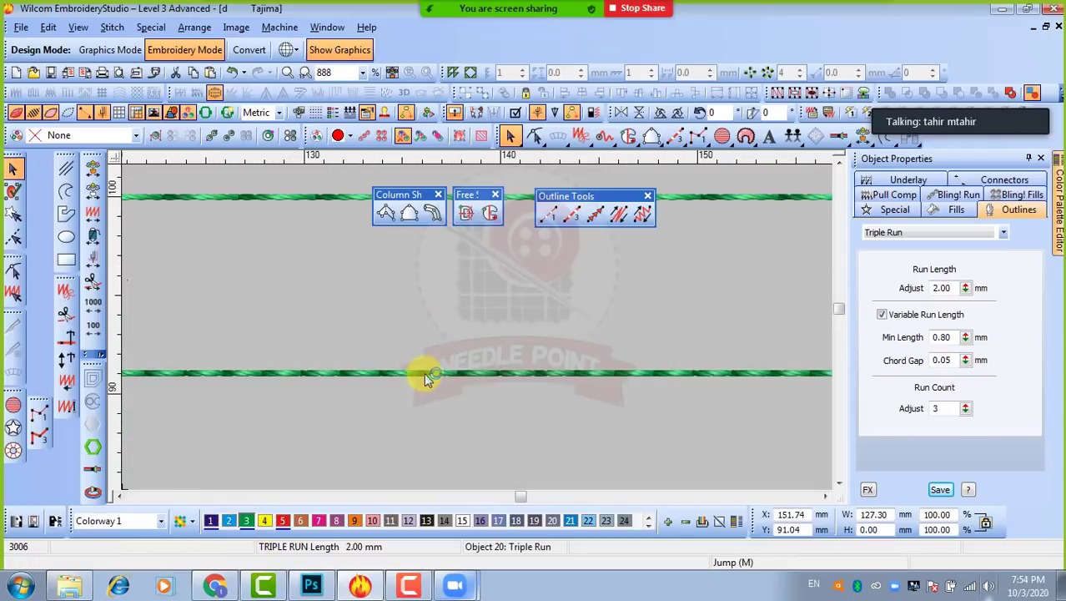
pyautogui.click(443, 414)
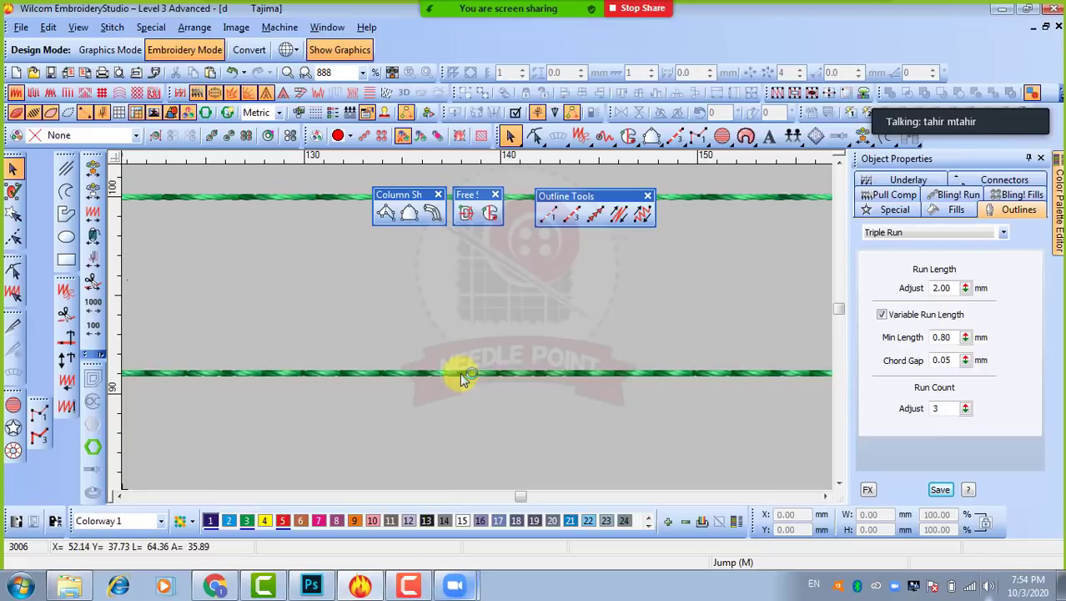
# Step: Compare the red-outlined petal with the two green lines, and examine the triple-run line up close
pyautogui.click(13, 169)
pyautogui.scroll(-3, 435, 317)
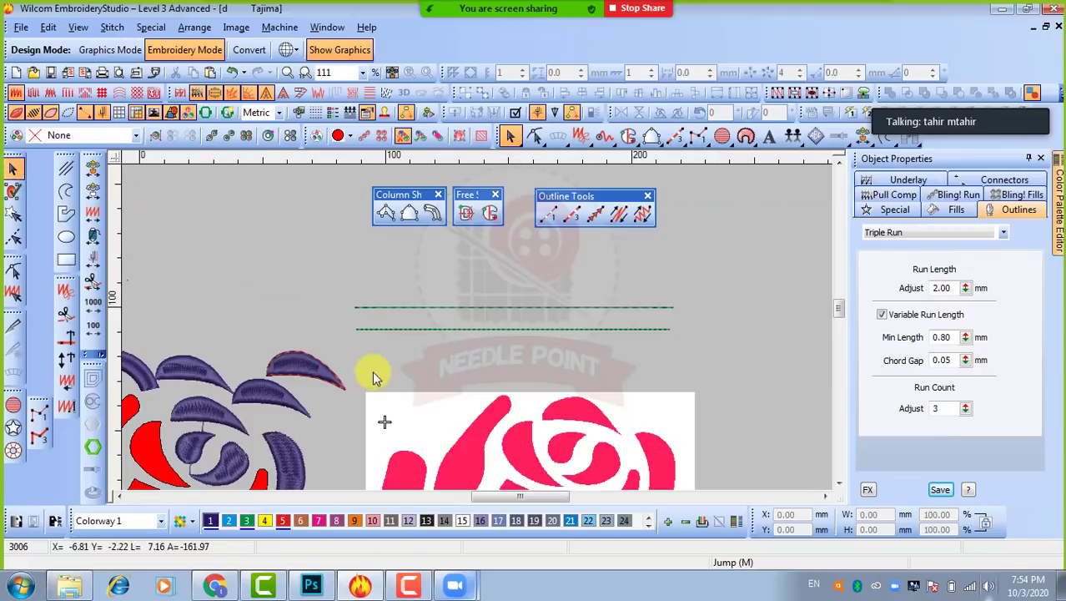
pyautogui.scroll(1, 325, 375)
pyautogui.scroll(1, 416, 305)
pyautogui.click(416, 306)
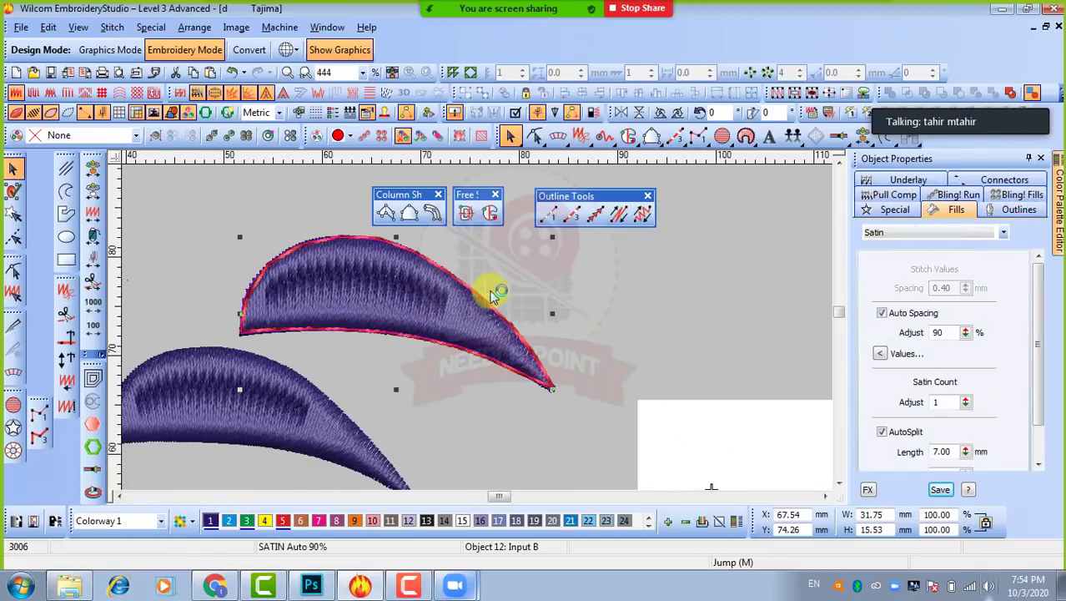
pyautogui.scroll(-1, 488, 291)
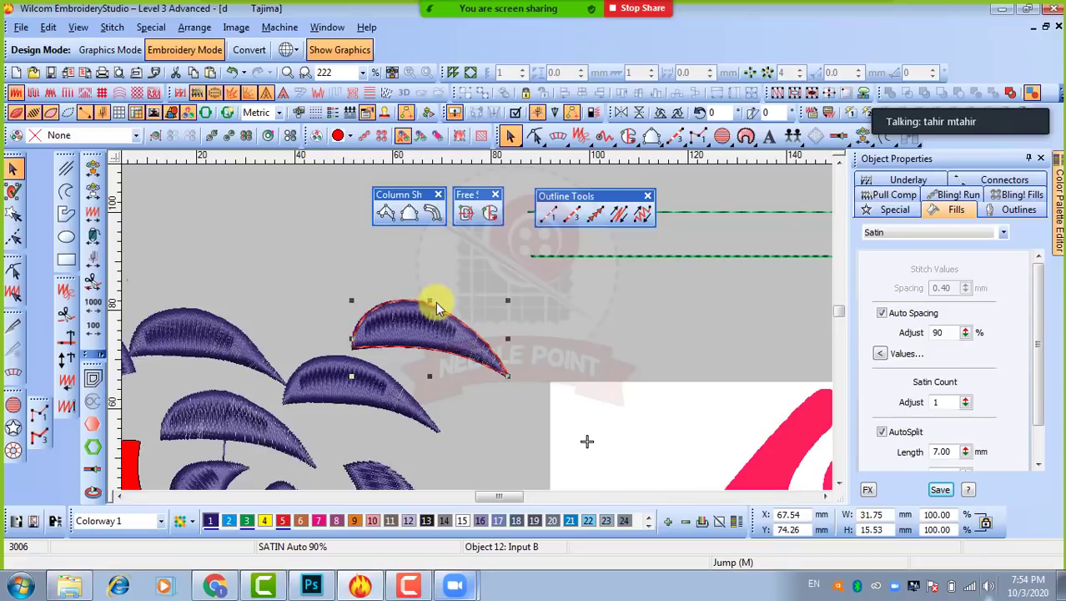
pyautogui.click(573, 340)
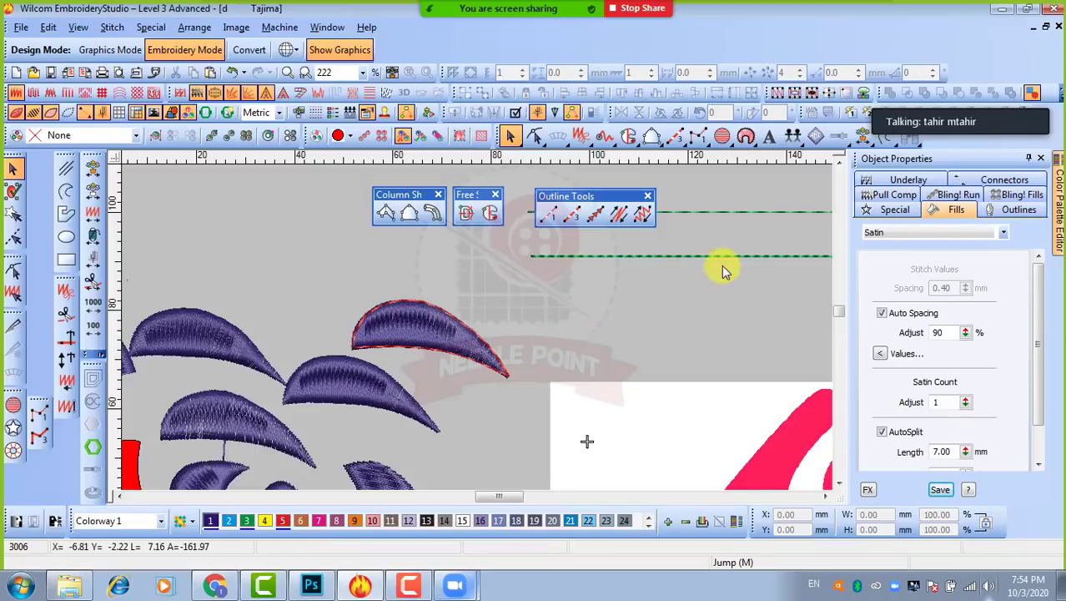
pyautogui.press('z')
pyautogui.click(464, 323)
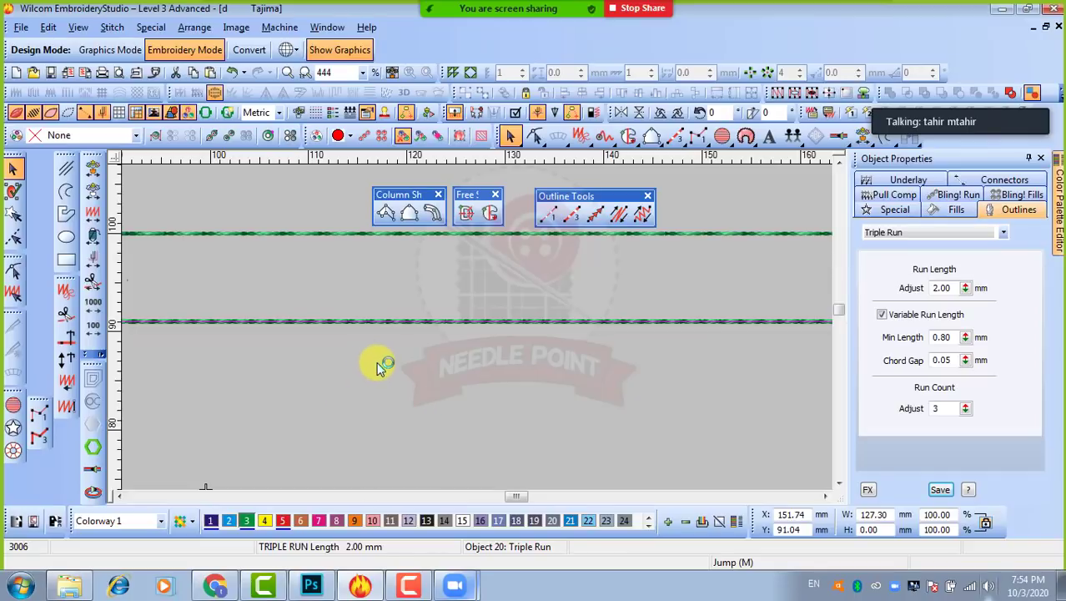
pyautogui.scroll(-1, 401, 355)
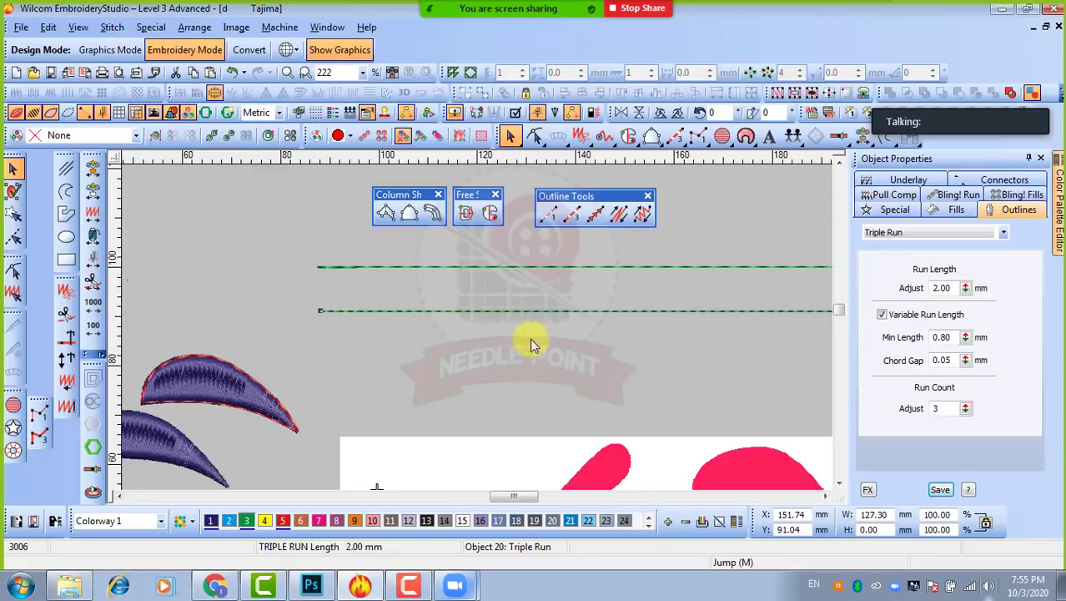
pyautogui.click(456, 369)
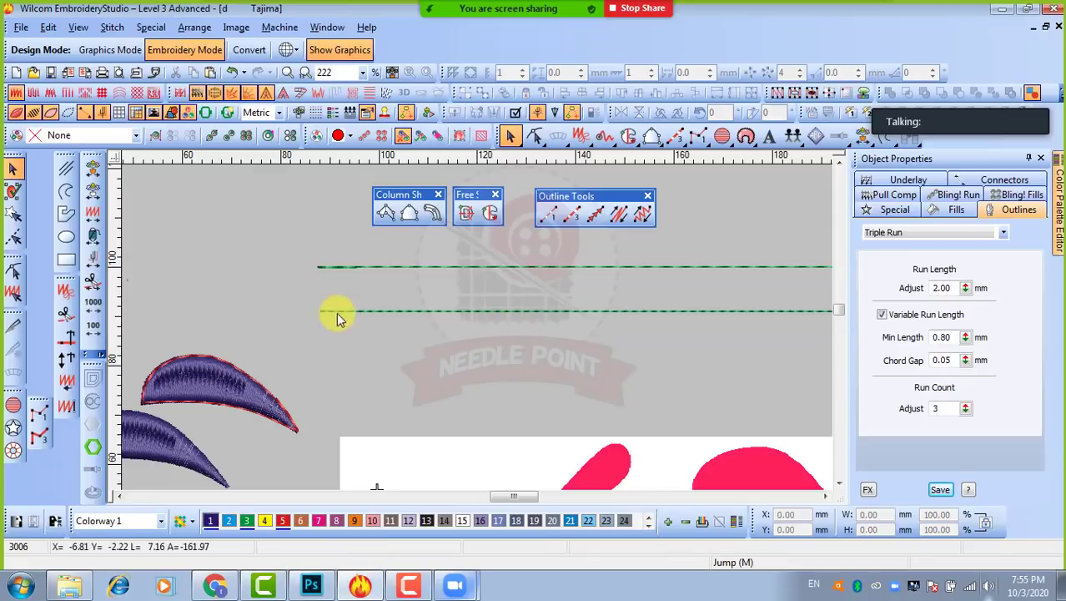
# Step: Shift the triple-run line slightly to the left below the green run line
pyautogui.click(399, 311)
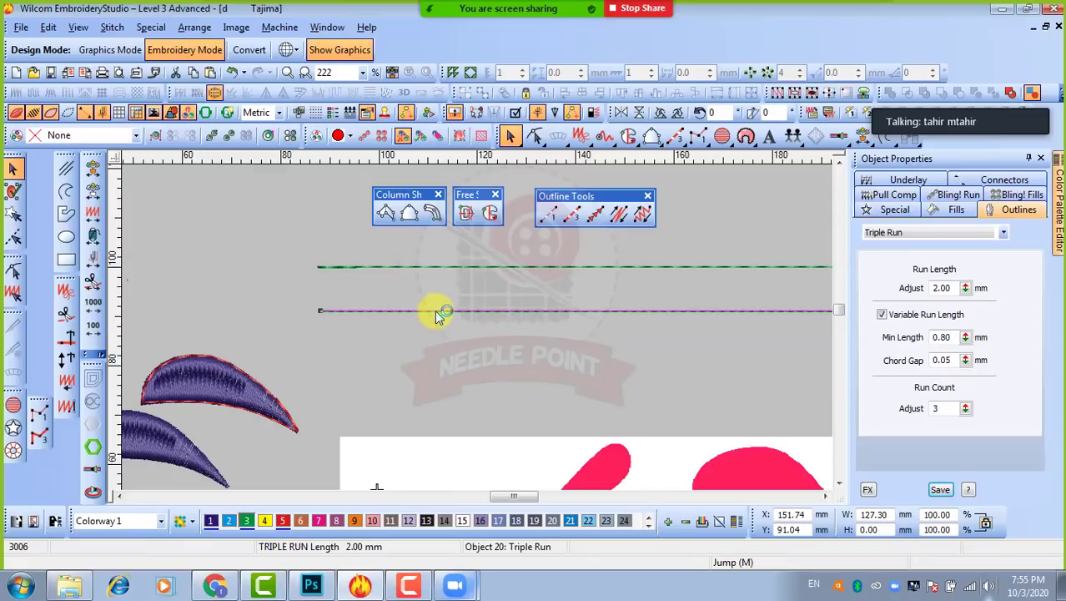
pyautogui.moveTo(435, 309); pyautogui.dragTo(432, 309)
pyautogui.click(411, 370)
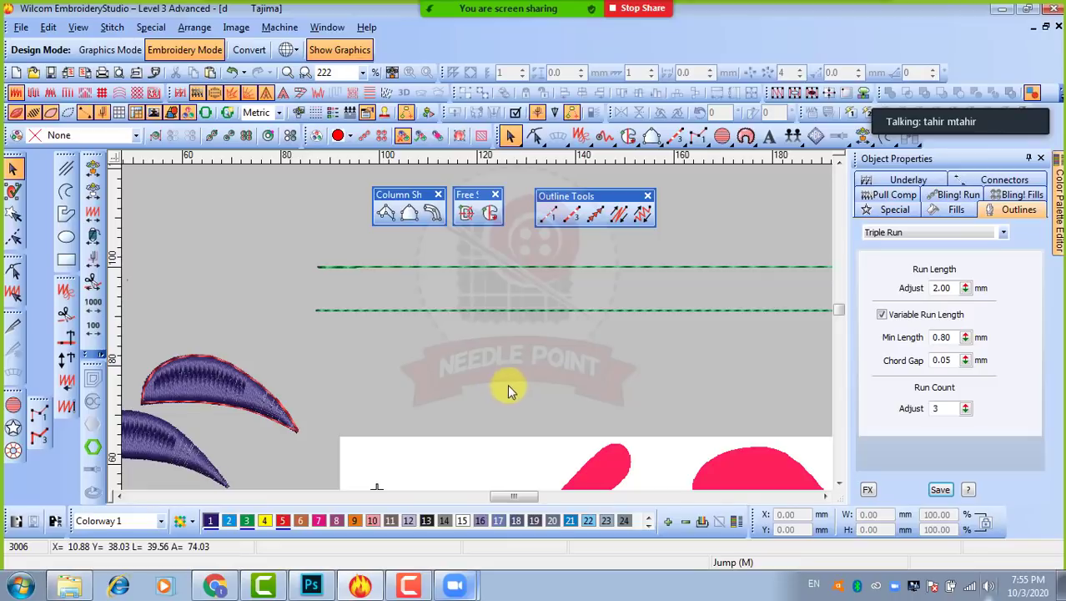
# Step: Start the Motif Run tool and look through the available motif sets, keeping Single Motifs
pyautogui.click(600, 218)
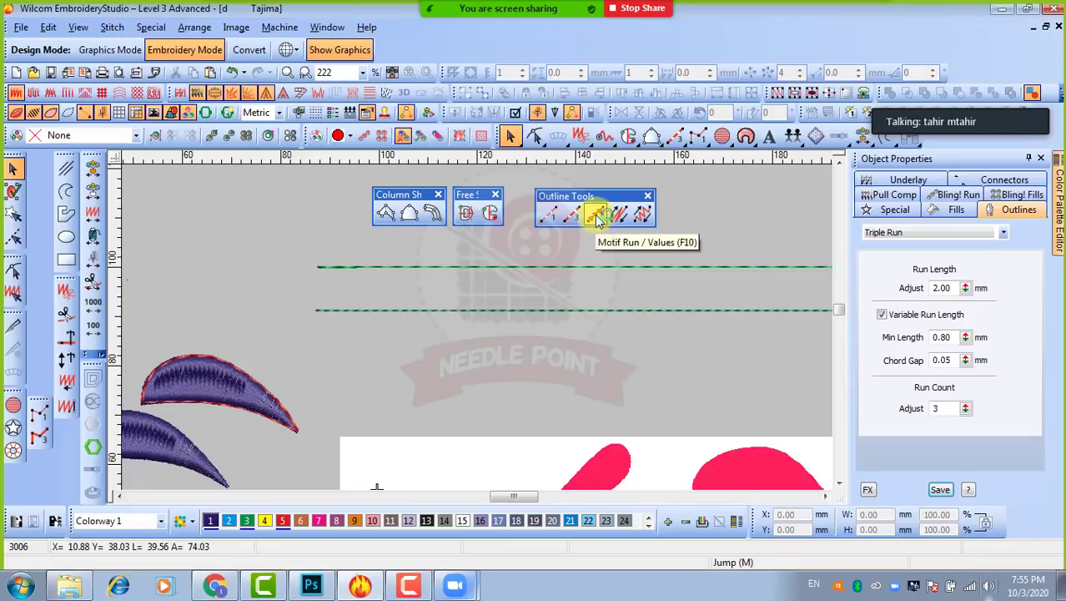
pyautogui.click(600, 218)
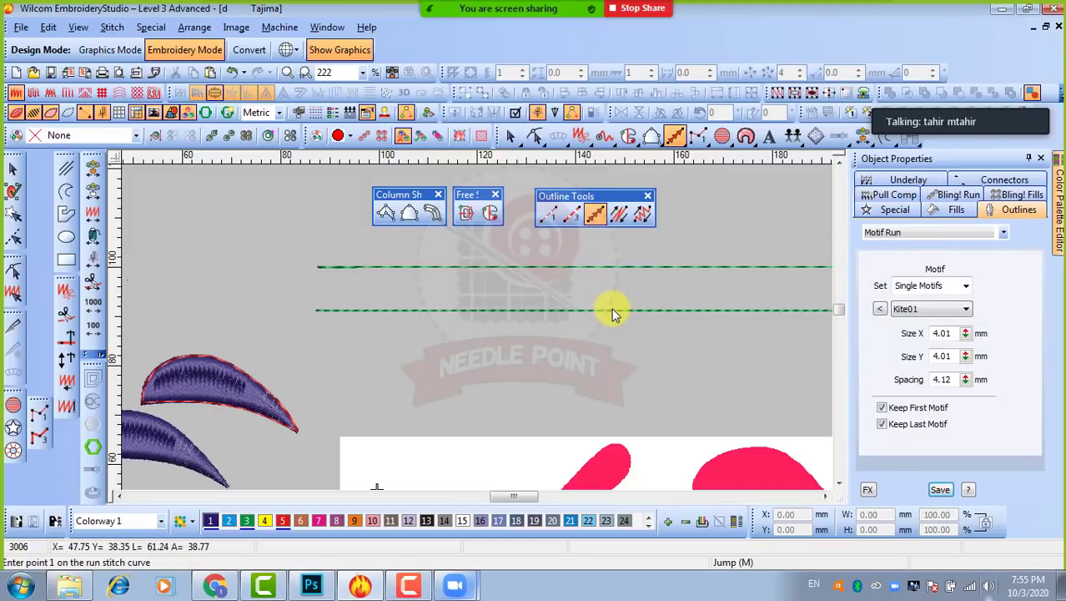
pyautogui.hotkey('shift', 'z')
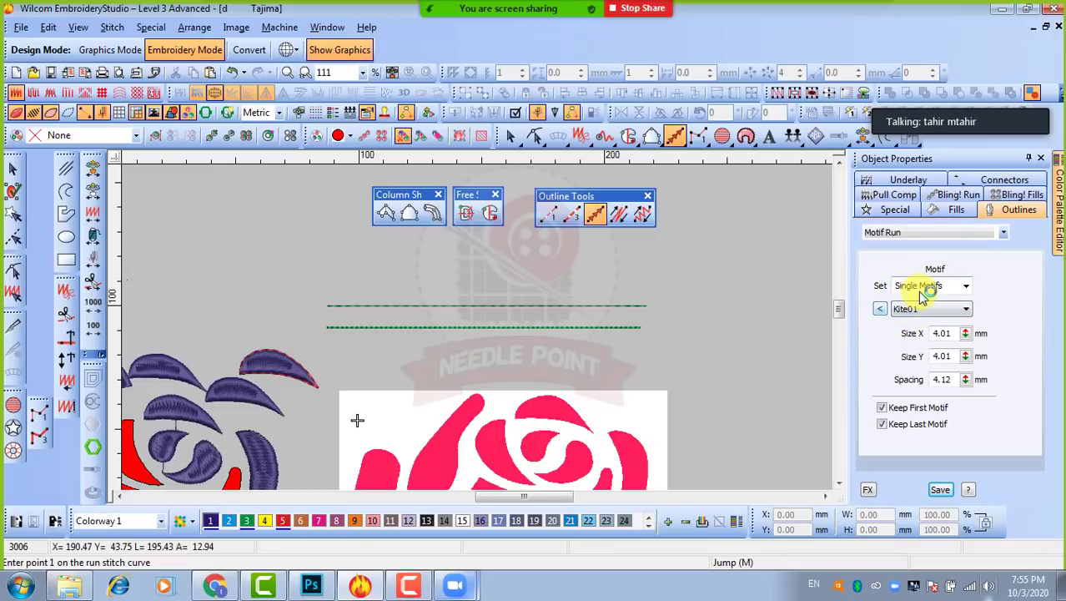
pyautogui.click(963, 287)
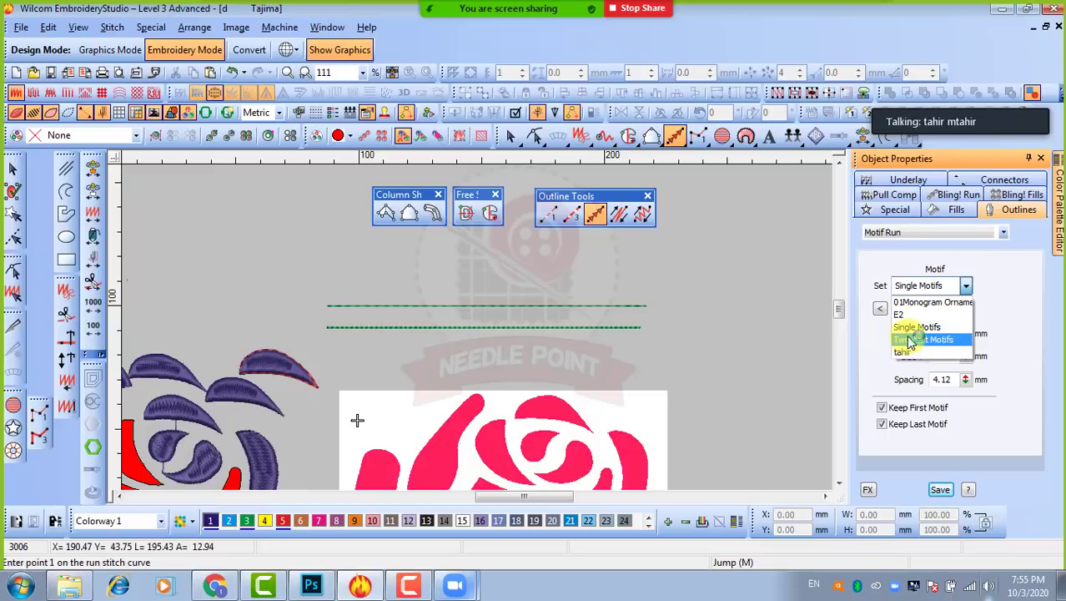
pyautogui.click(848, 293)
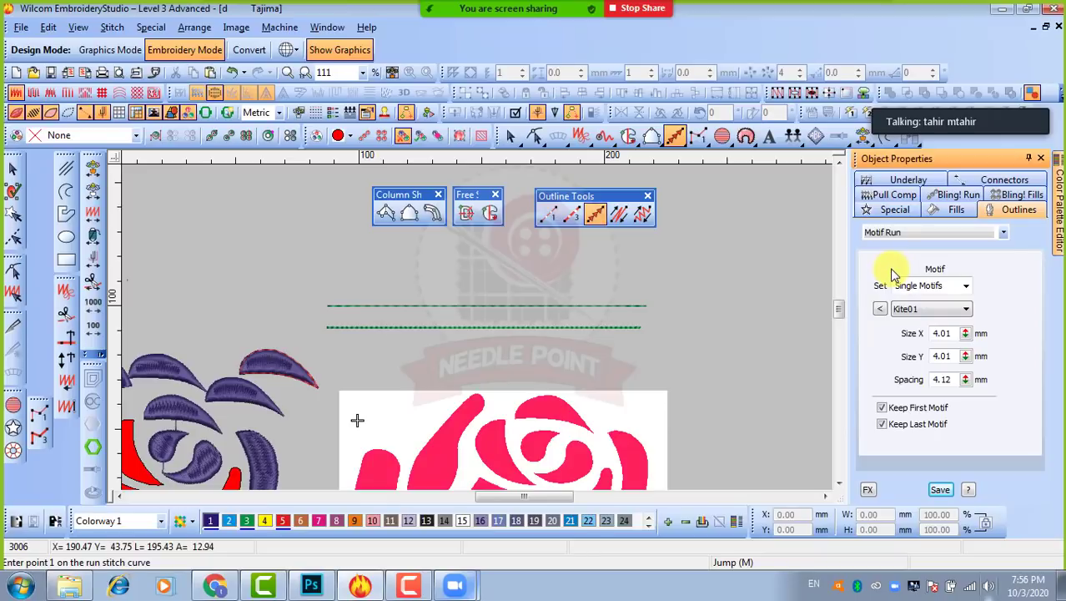
# Step: Browse the Single Motifs pattern names, keeping Kite01, and show the pattern previews
pyautogui.click(939, 310)
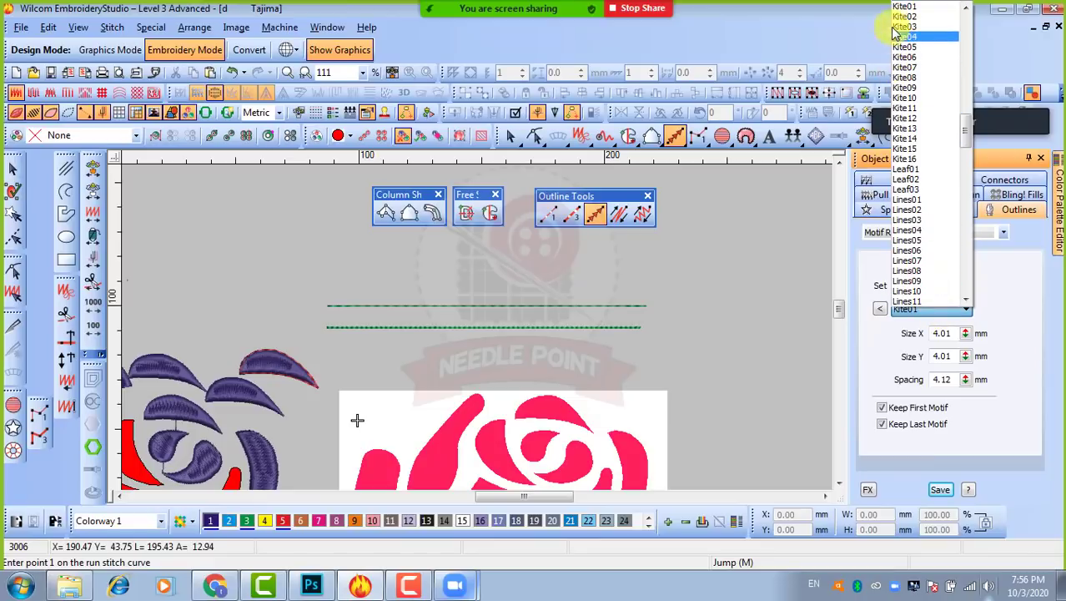
pyautogui.scroll(-10, 935, 202)
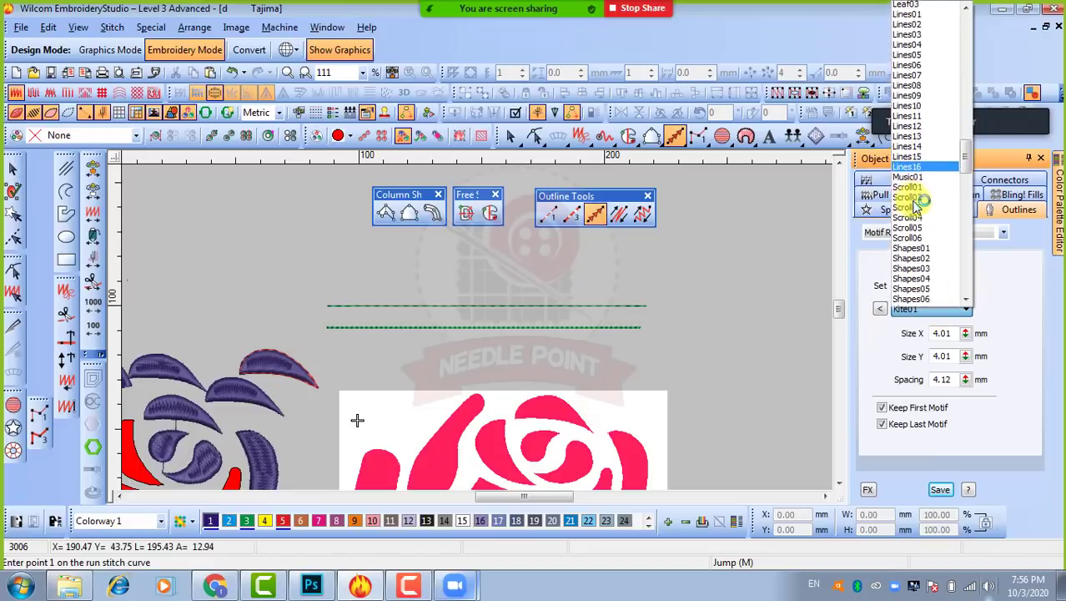
pyautogui.scroll(6, 912, 231)
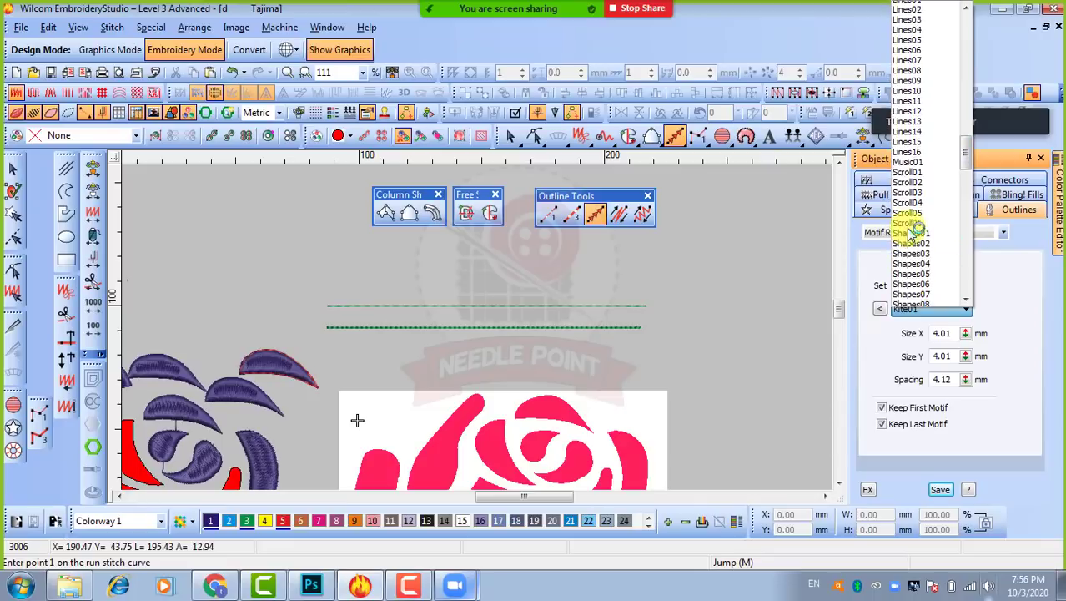
pyautogui.scroll(5, 912, 254)
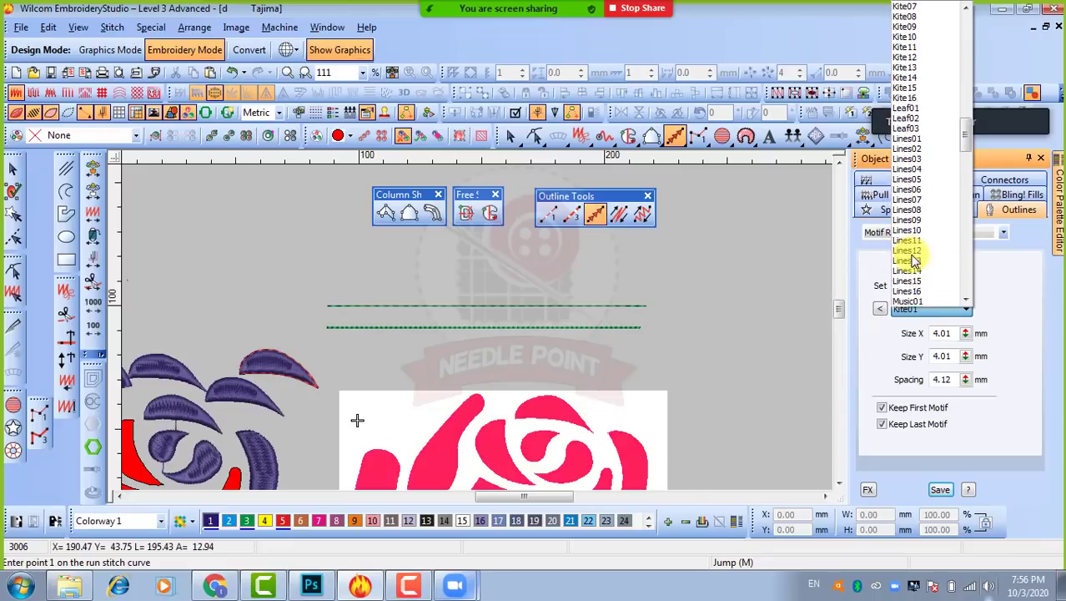
pyautogui.click(874, 334)
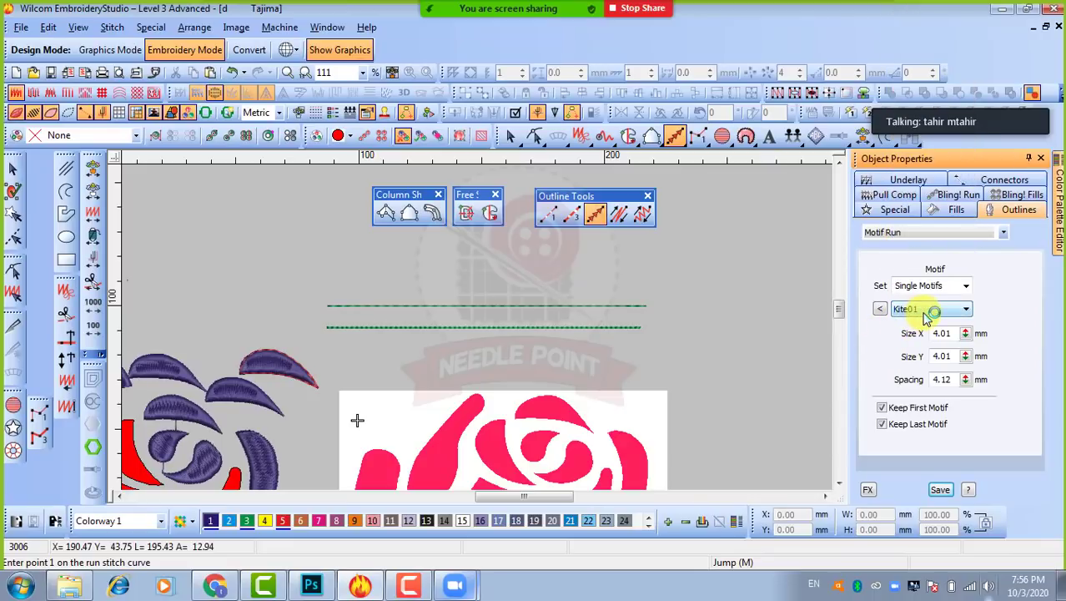
pyautogui.click(880, 310)
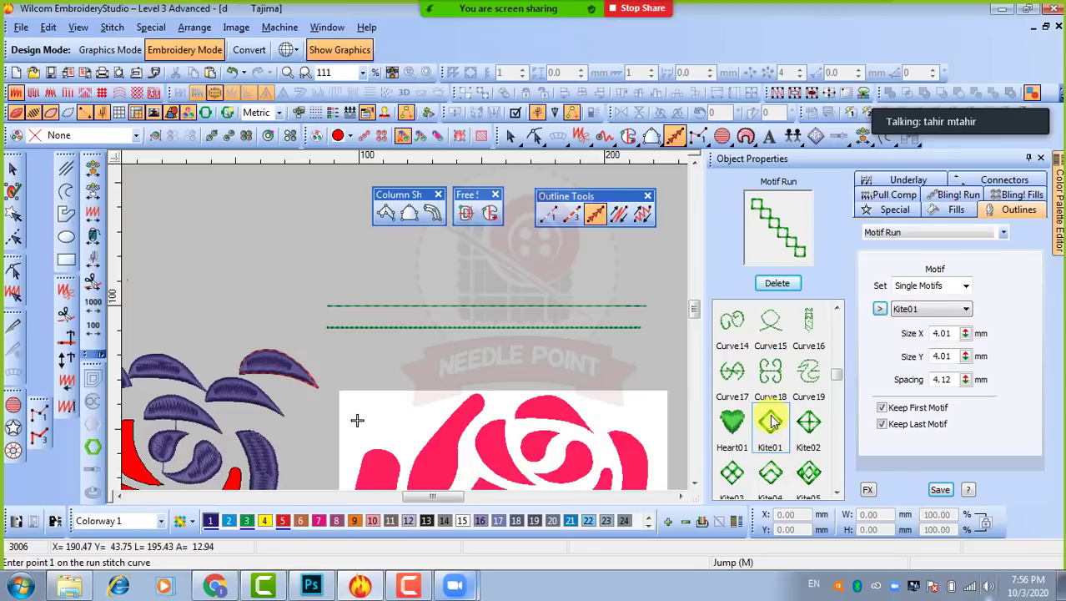
# Step: Draw a horizontal Motif Run line of Kite01 motifs, about 132 mm long, just below the triple-run line
pyautogui.click(328, 352)
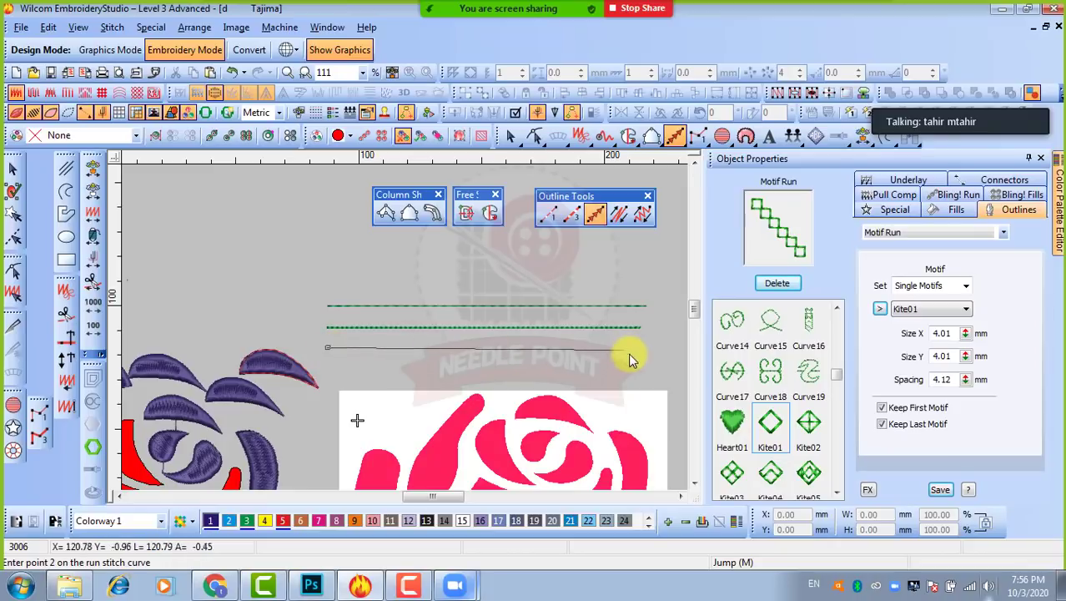
pyautogui.click(654, 345)
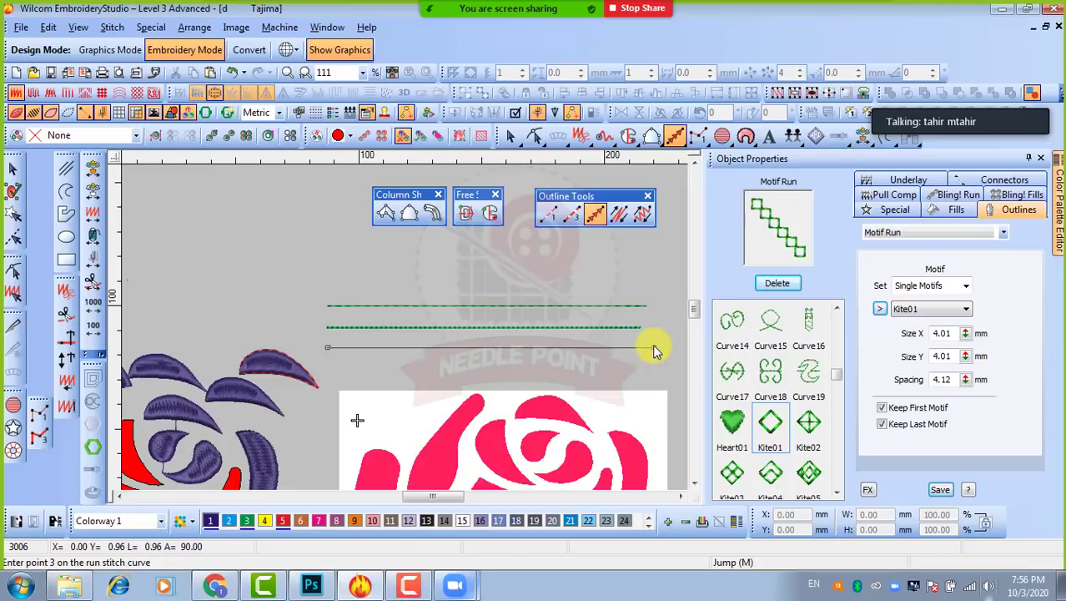
pyautogui.press('Return')
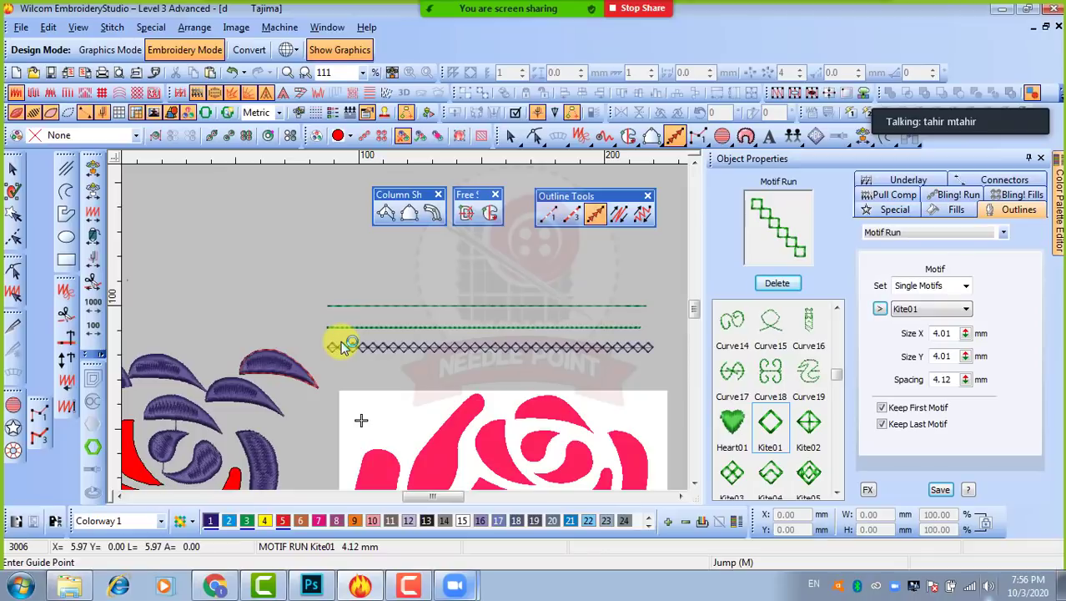
pyautogui.click(345, 344)
pyautogui.press('Escape')
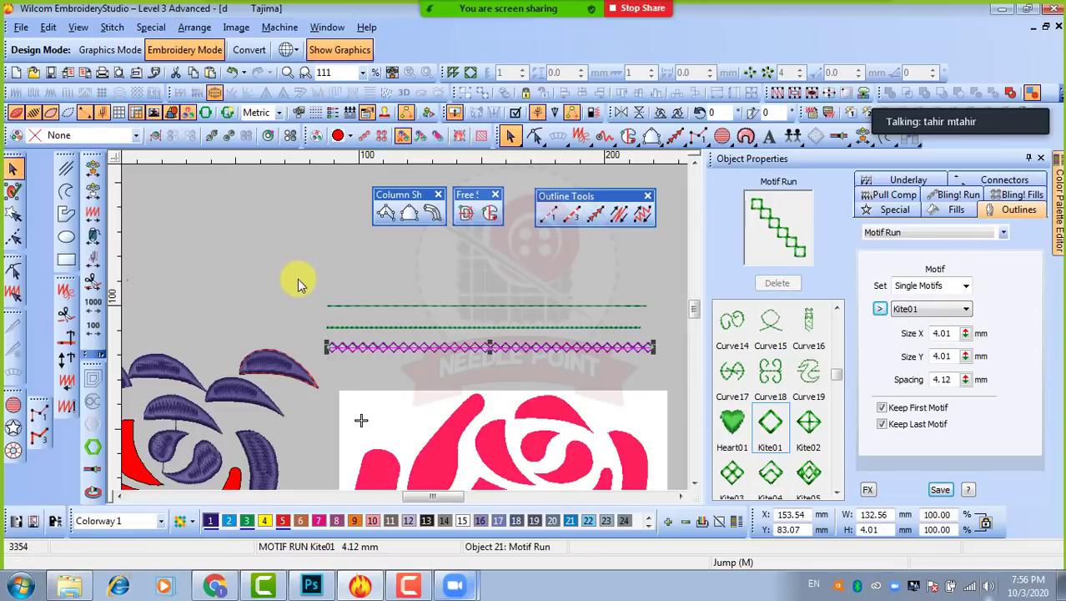
# Step: Colour the kite motif line green (colour 3) and inspect its motifs up close
pyautogui.click(297, 278)
pyautogui.click(380, 345)
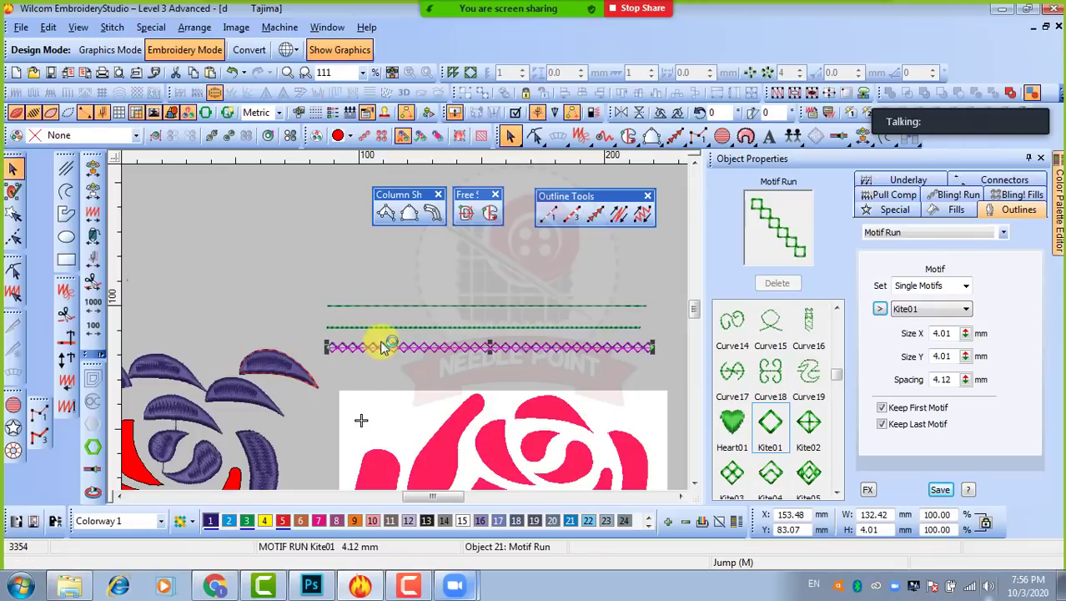
pyautogui.click(248, 520)
pyautogui.click(299, 292)
pyautogui.scroll(3, 373, 359)
pyautogui.scroll(-3, 372, 357)
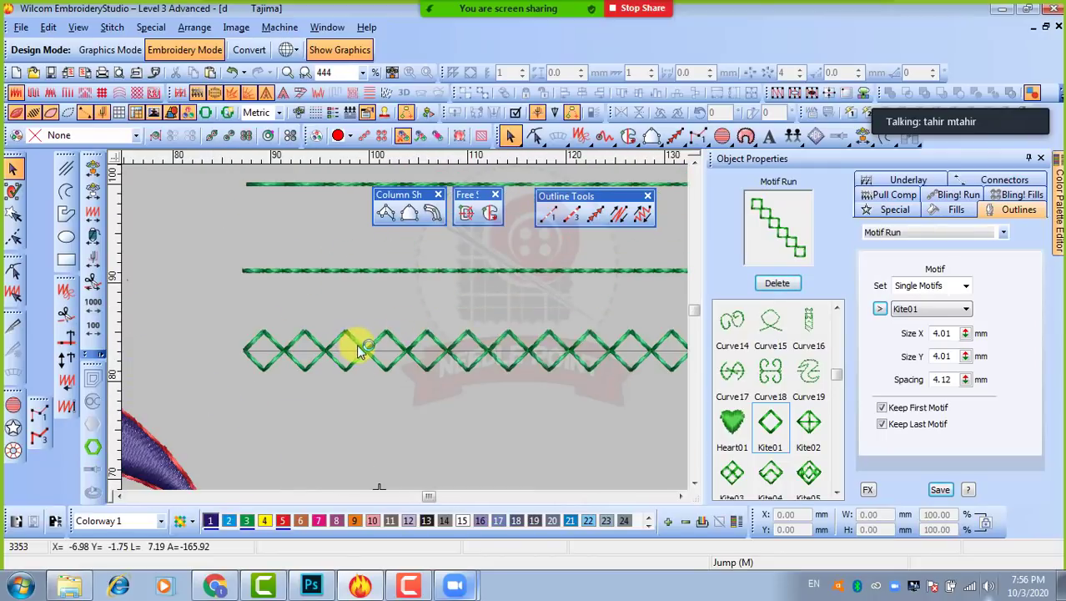
pyautogui.scroll(-1, 359, 348)
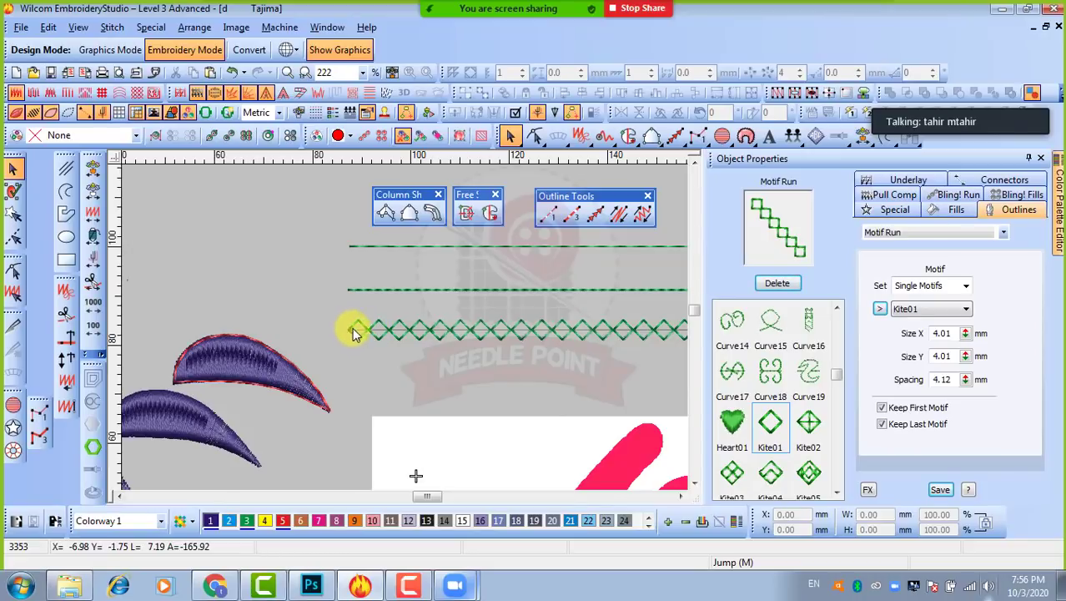
# Step: Reshape the kite motif line into an arch about 127 by 35 mm by lowering its right end and its left end
pyautogui.scroll(-1, 511, 329)
pyautogui.click(590, 323)
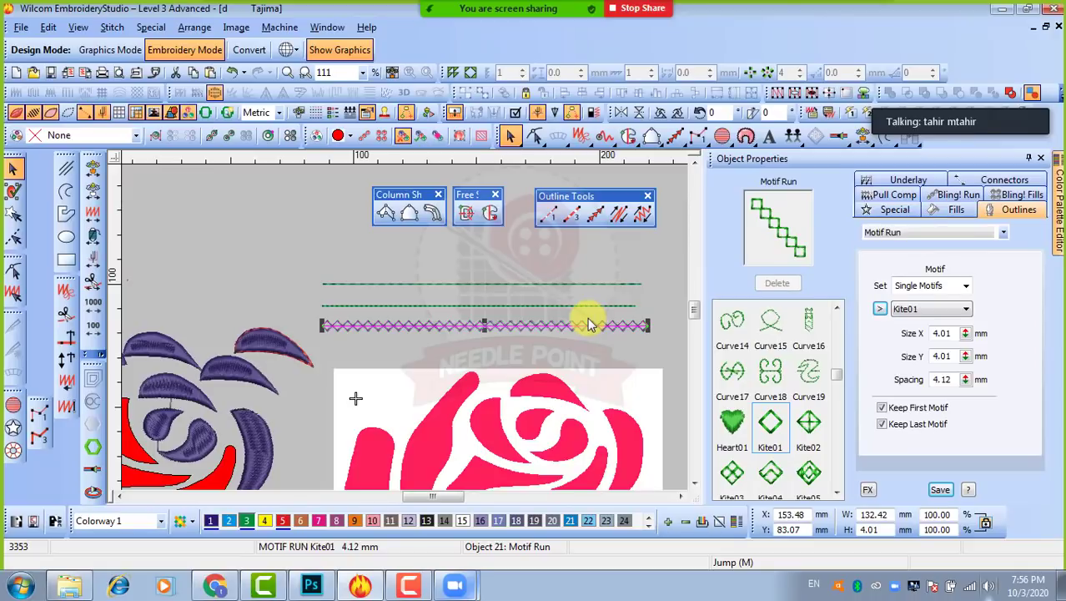
pyautogui.press('h')
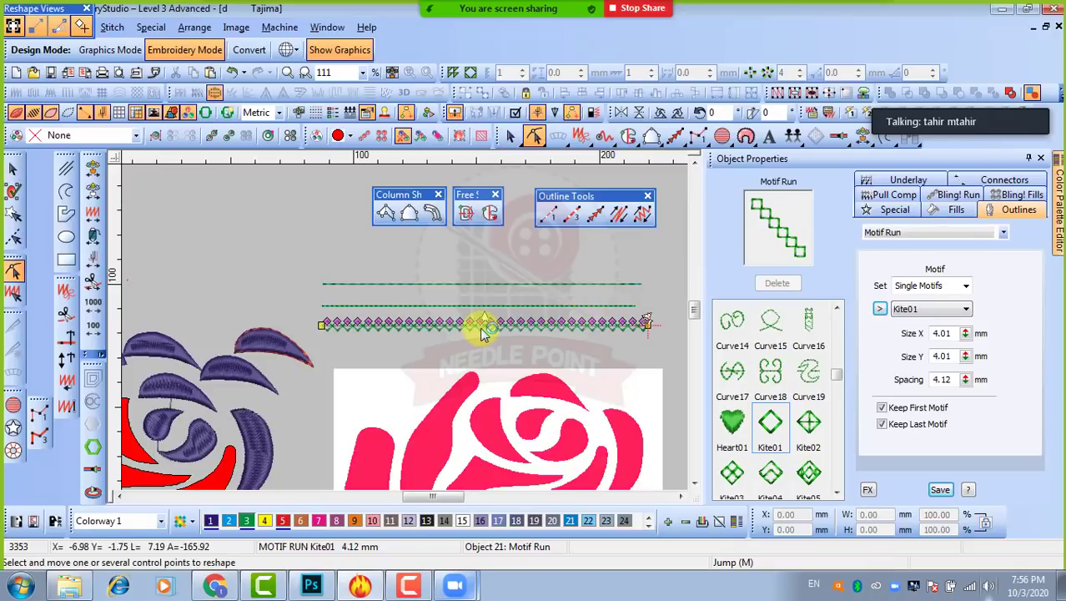
pyautogui.moveTo(646, 322); pyautogui.dragTo(636, 402)
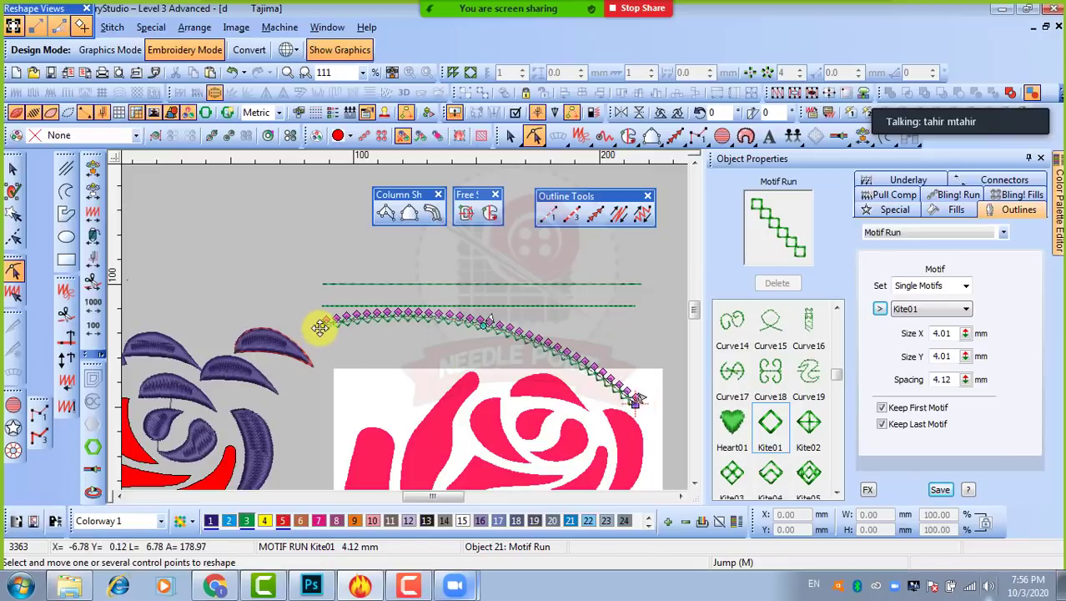
pyautogui.moveTo(322, 325); pyautogui.dragTo(326, 344)
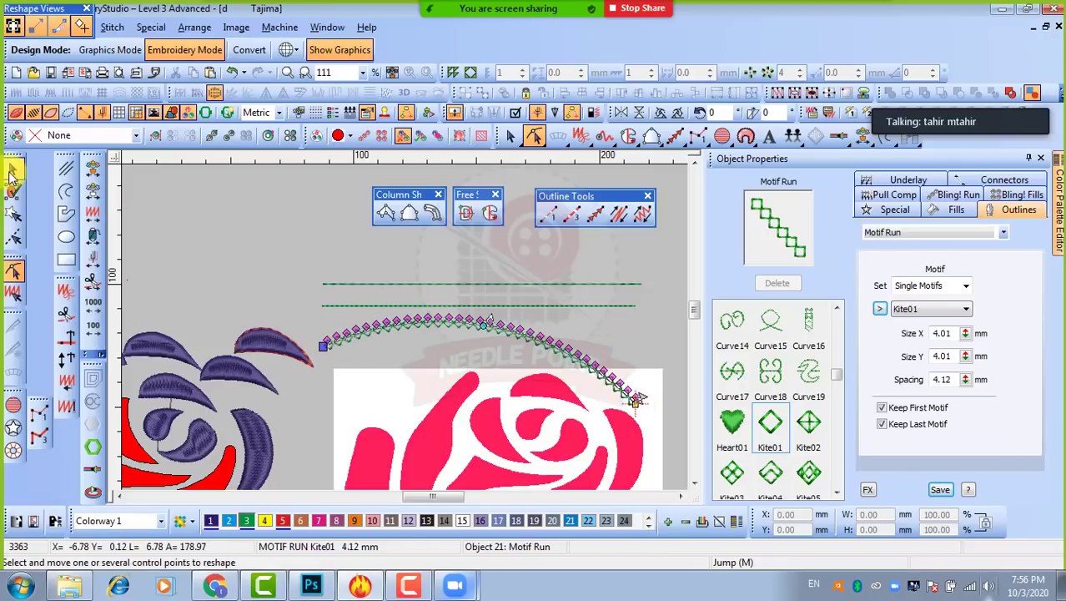
pyautogui.click(252, 247)
pyautogui.press('Escape')
# Step: Examine up close how the kite motifs follow the curved line
pyautogui.press('z')
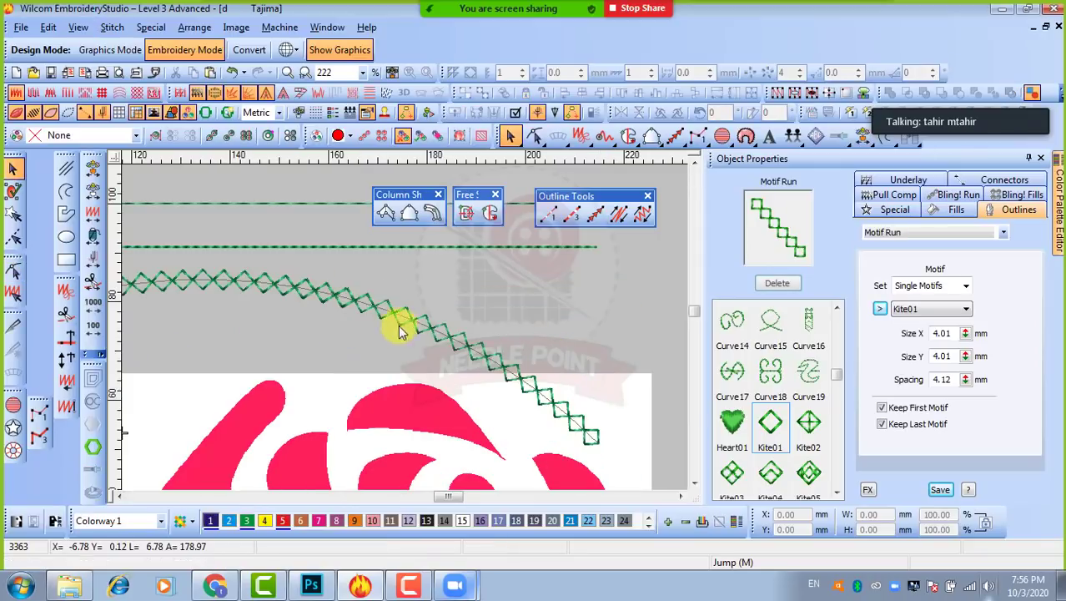
pyautogui.click(388, 307)
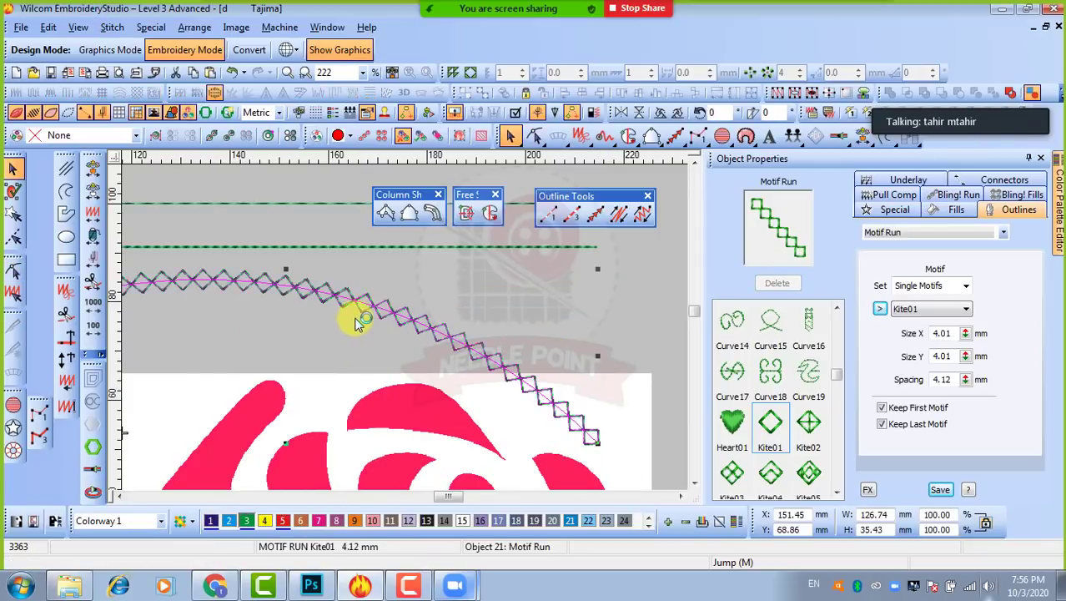
pyautogui.hotkey('shift', 'z')
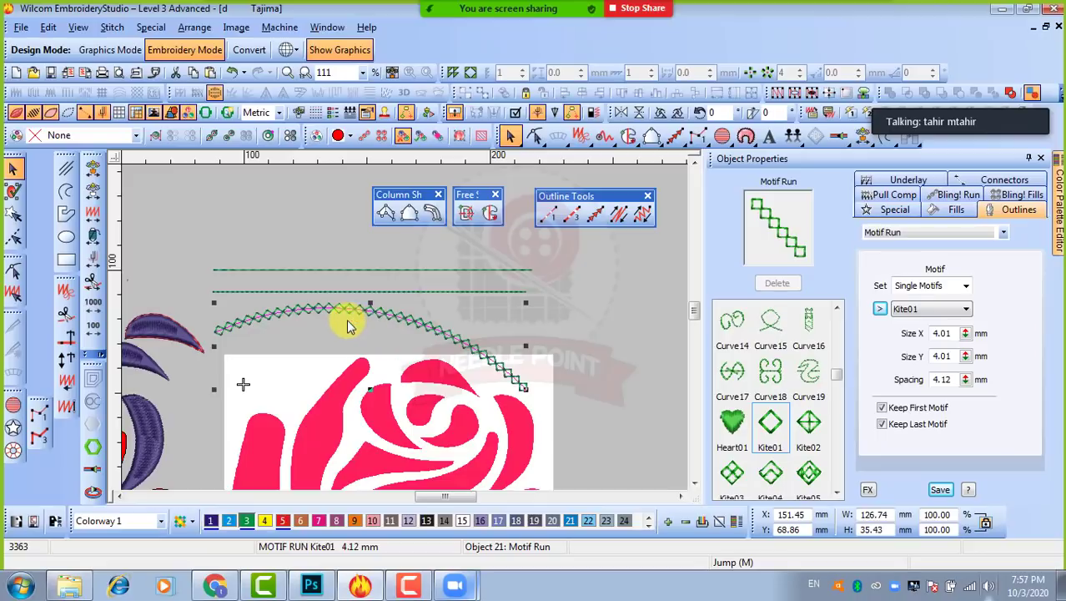
pyautogui.press('z')
pyautogui.press('z')
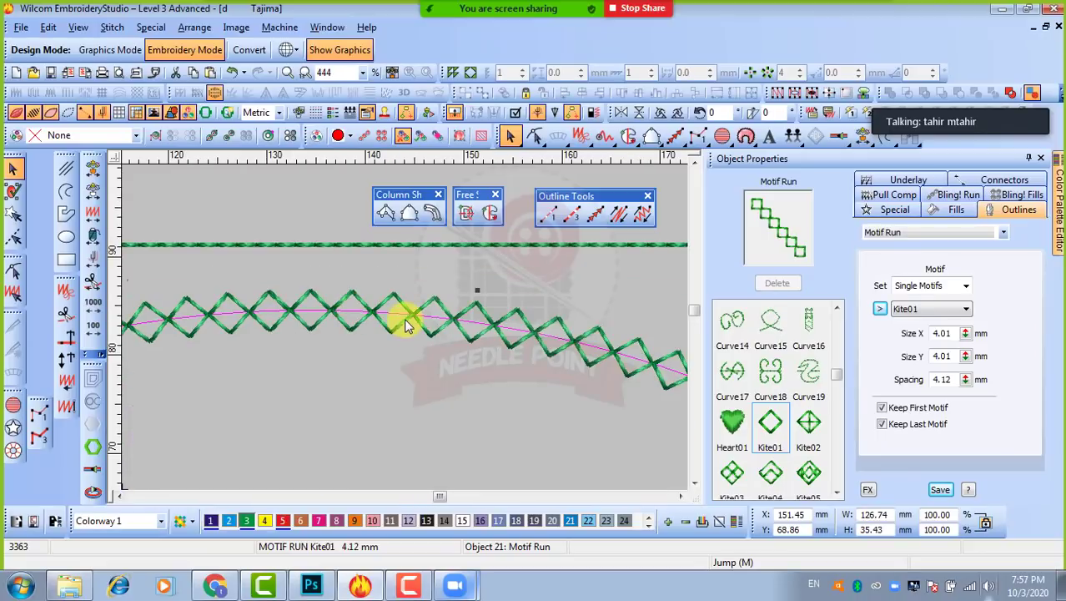
# Step: Try the Heart01, Kite02, Curve19, Curve18 and Curve14 motifs on the arched Motif Run line
pyautogui.click(731, 424)
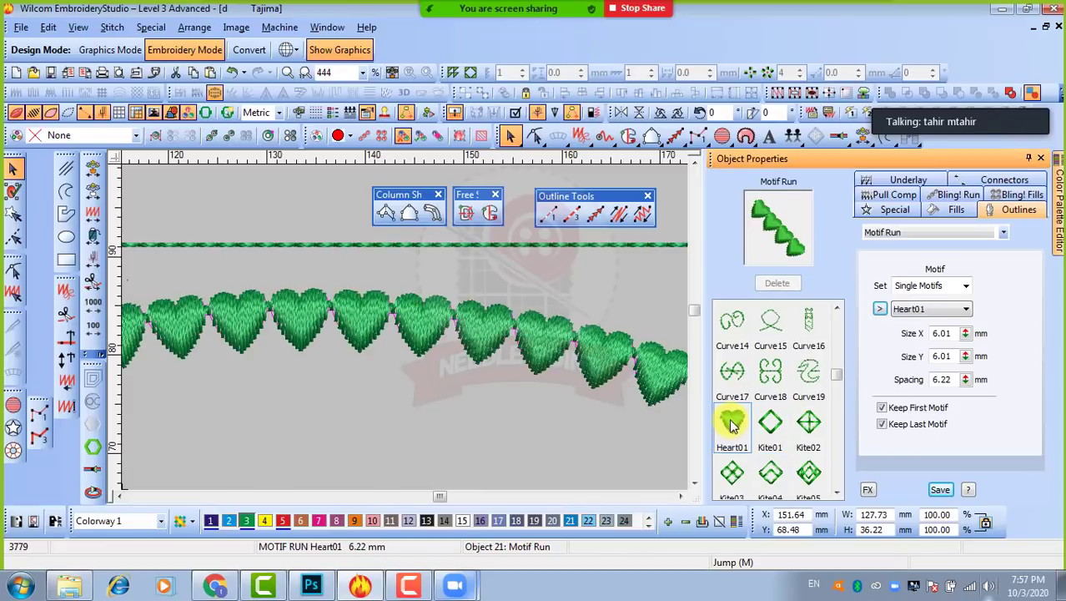
pyautogui.click(809, 422)
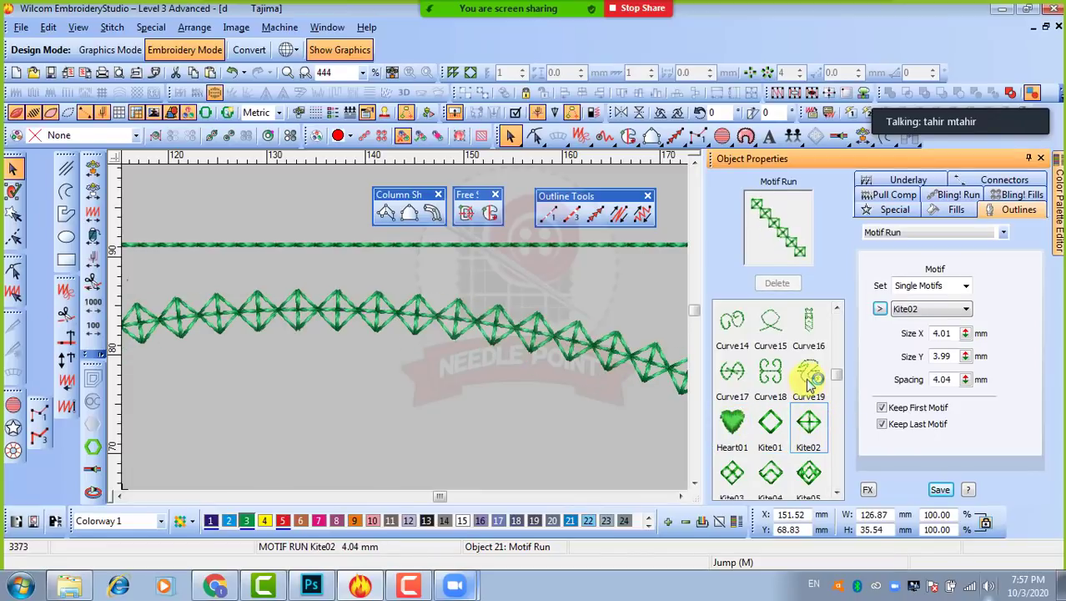
pyautogui.click(808, 377)
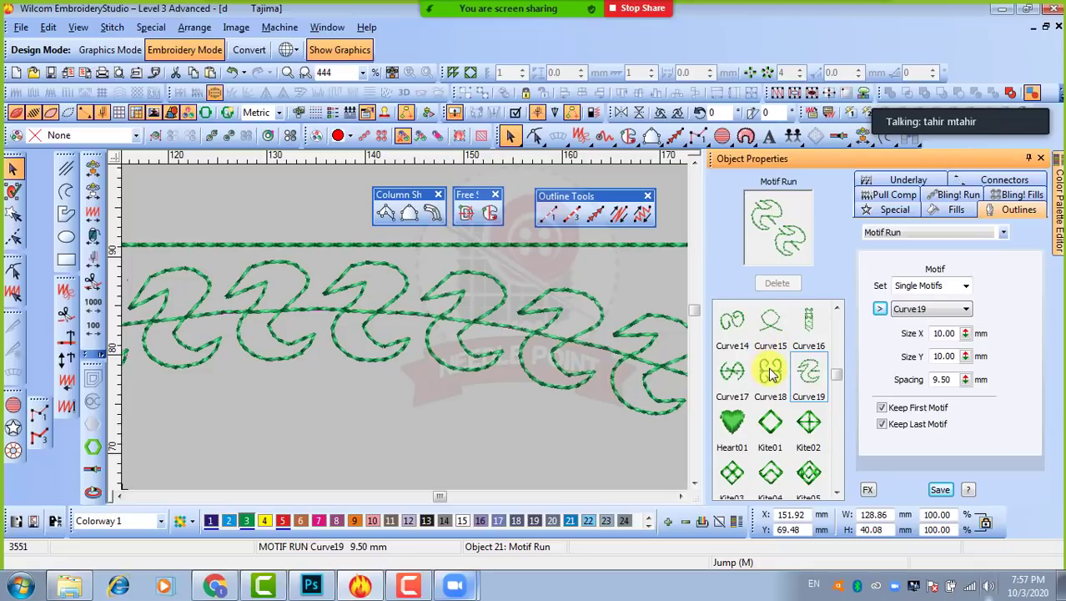
pyautogui.click(770, 371)
pyautogui.click(728, 318)
pyautogui.scroll(-3, 574, 357)
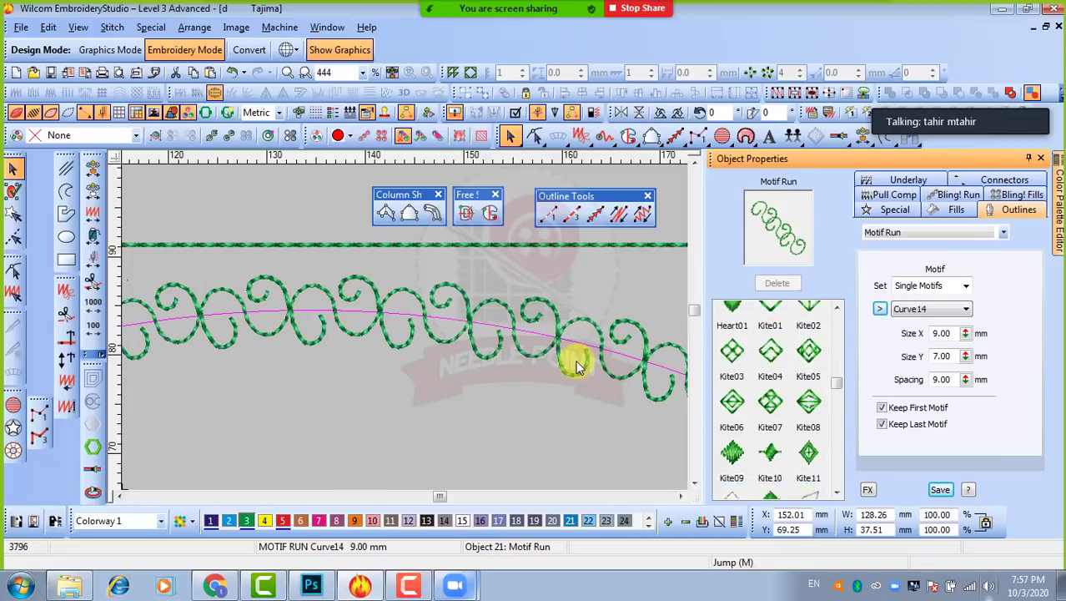
pyautogui.scroll(-2, 501, 354)
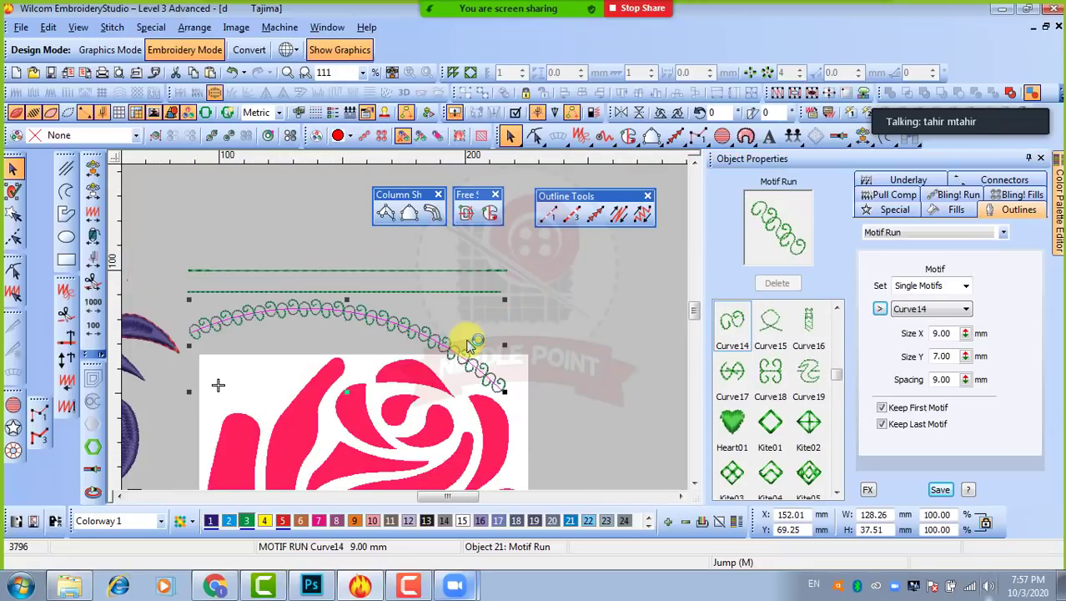
pyautogui.click(534, 317)
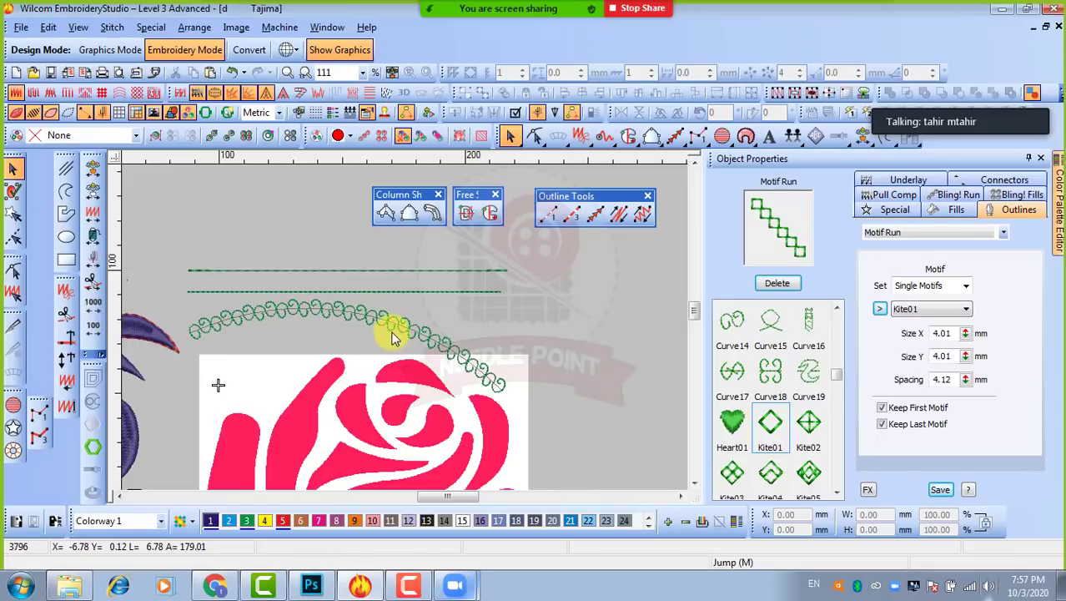
# Step: Apply the camical motif from the custom motif set to the arched line and inspect it up close
pyautogui.click(403, 318)
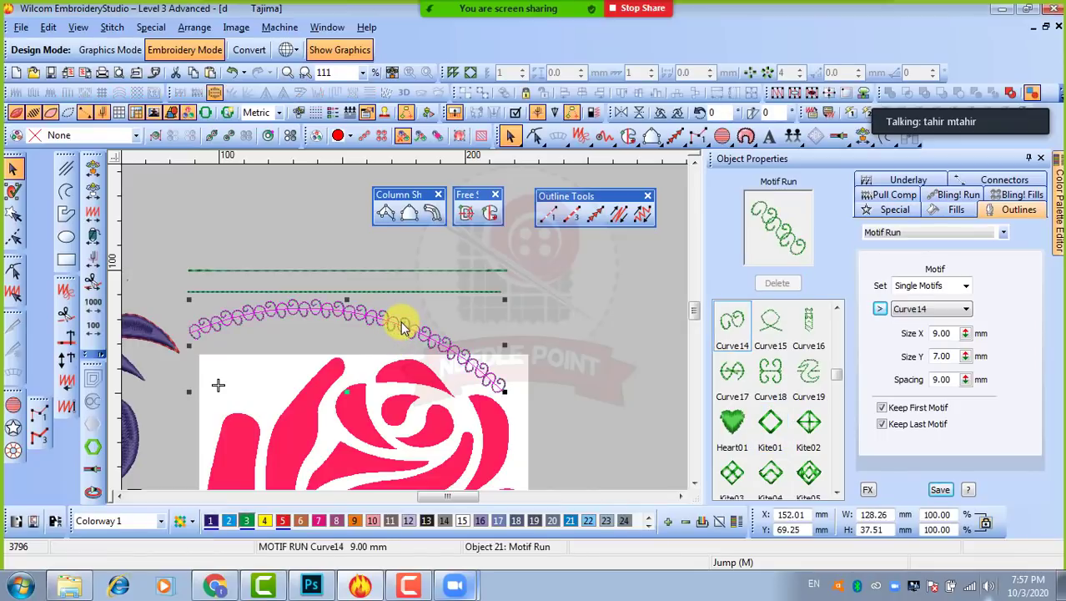
pyautogui.click(925, 285)
pyautogui.click(915, 354)
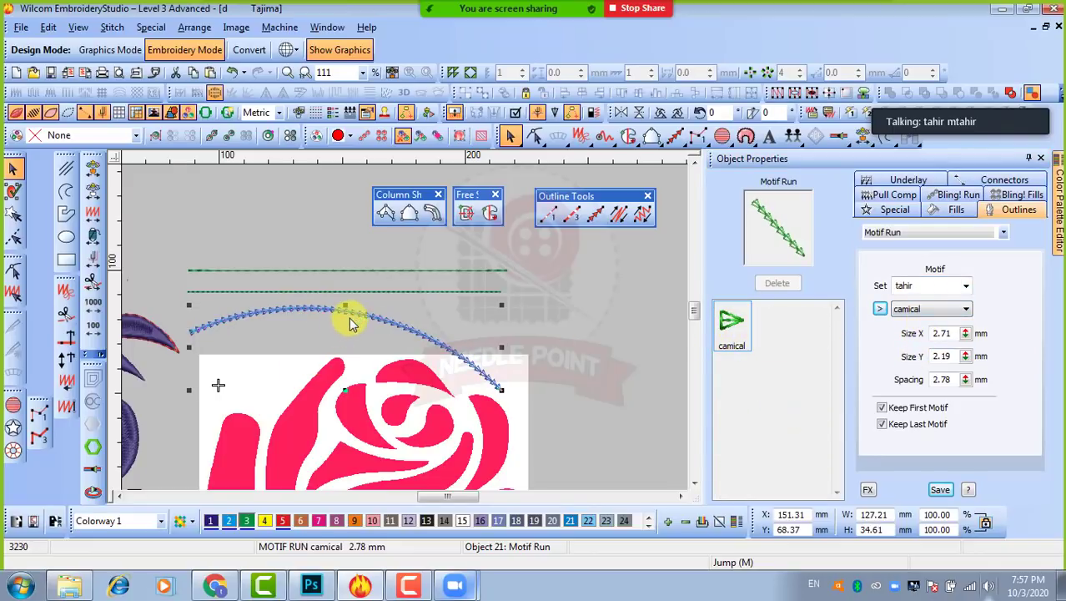
pyautogui.scroll(2, 349, 317)
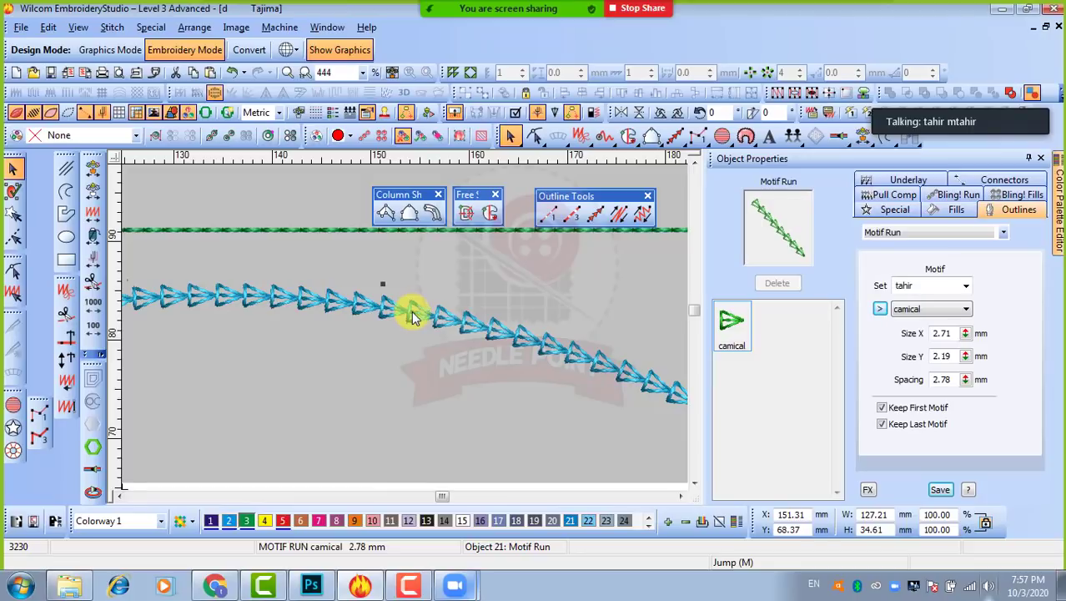
pyautogui.scroll(-2, 411, 314)
pyautogui.scroll(1, 410, 325)
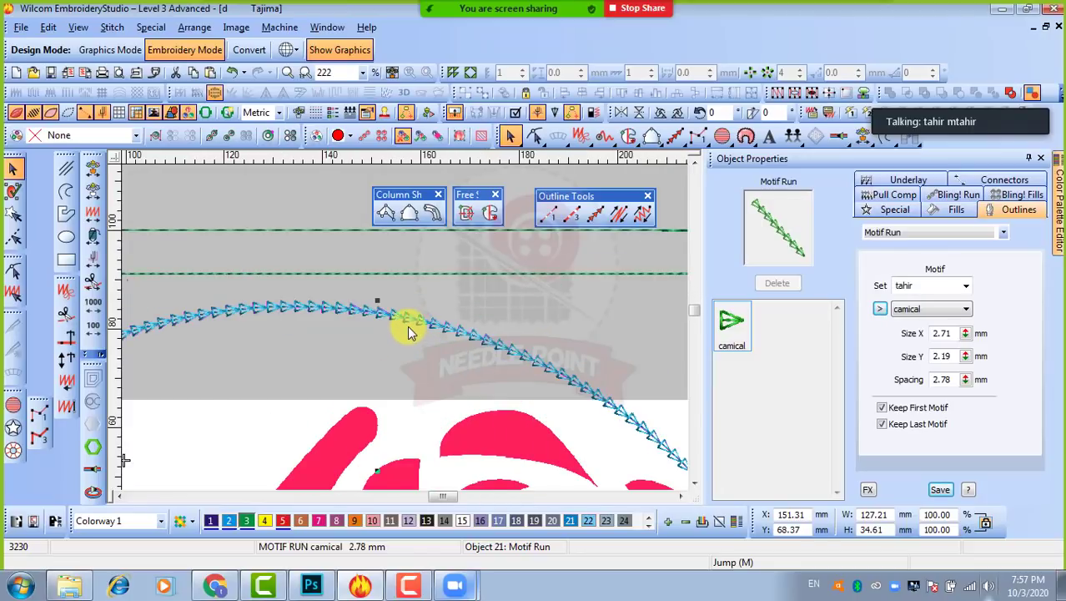
pyautogui.scroll(-1, 409, 331)
# Step: Switch the arched line to the Single Motifs set with the Arrow01 motif and inspect the arrows along the curve
pyautogui.click(919, 311)
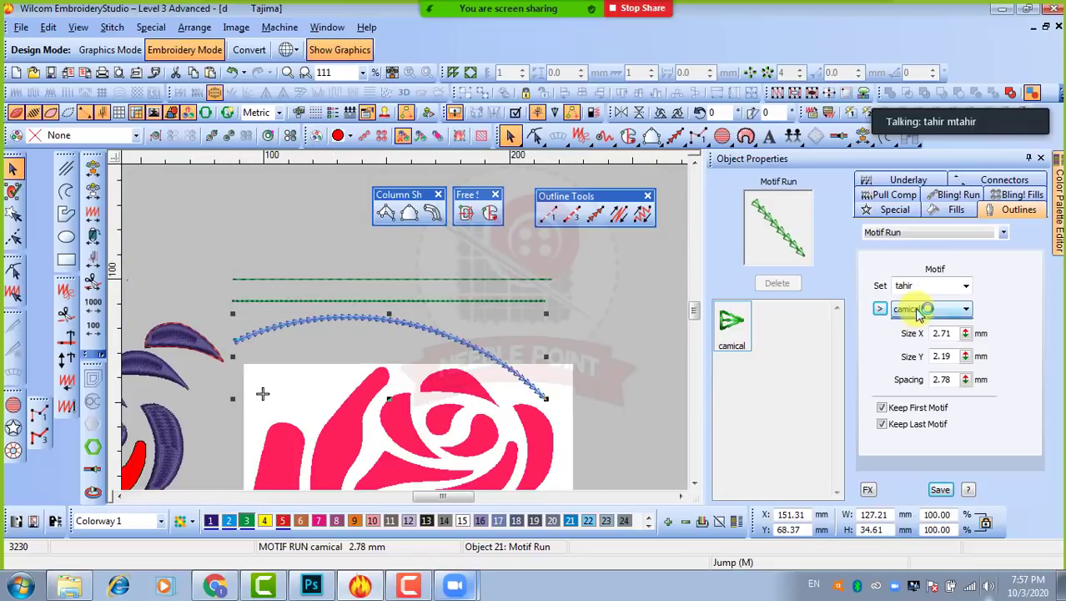
pyautogui.click(927, 291)
pyautogui.click(927, 289)
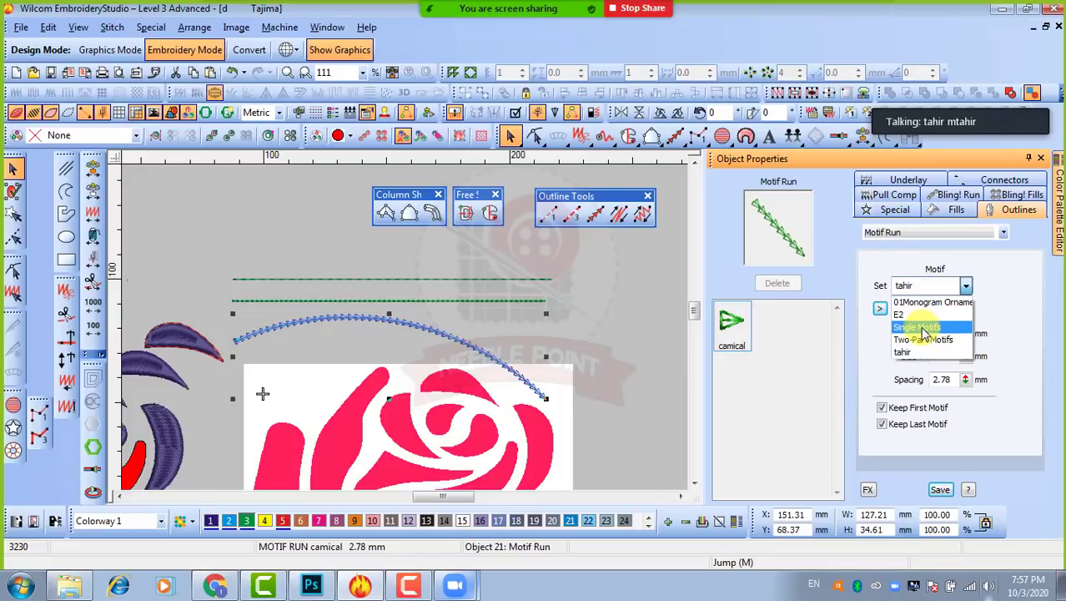
pyautogui.click(922, 328)
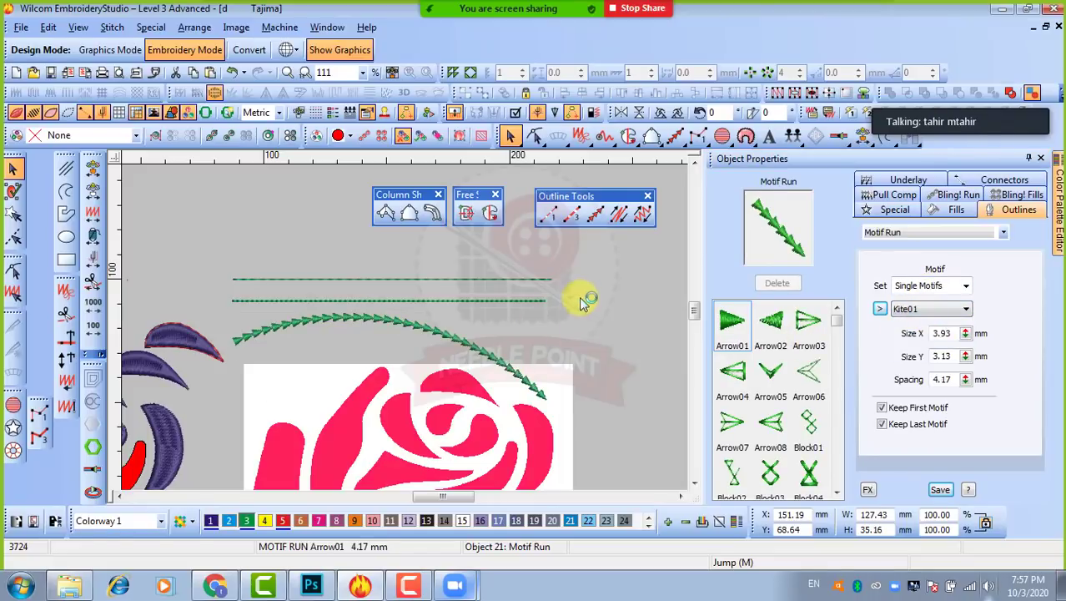
pyautogui.scroll(1, 392, 326)
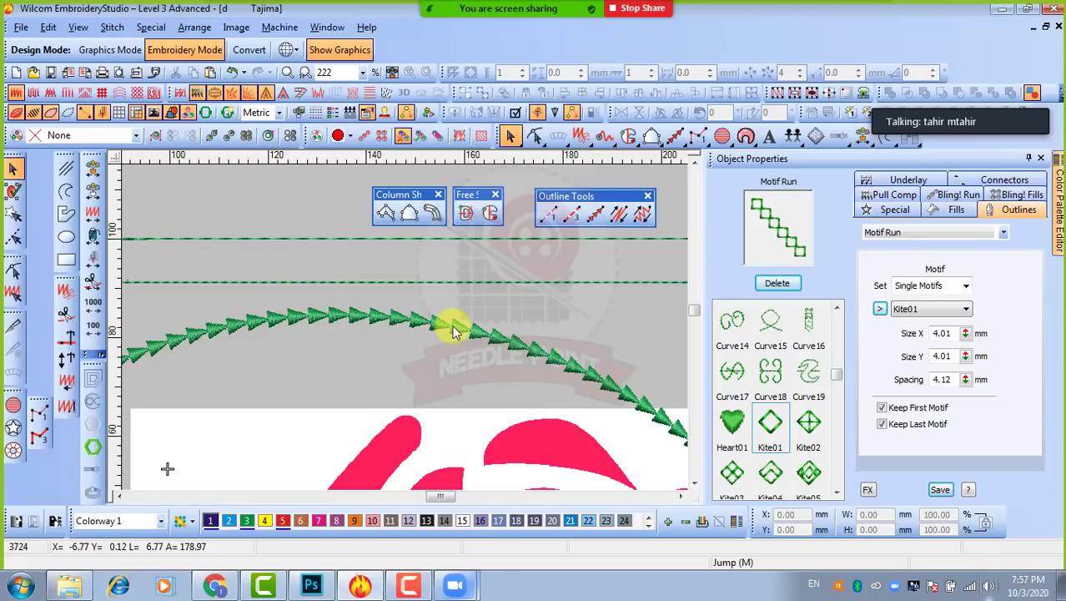
pyautogui.scroll(-1, 334, 322)
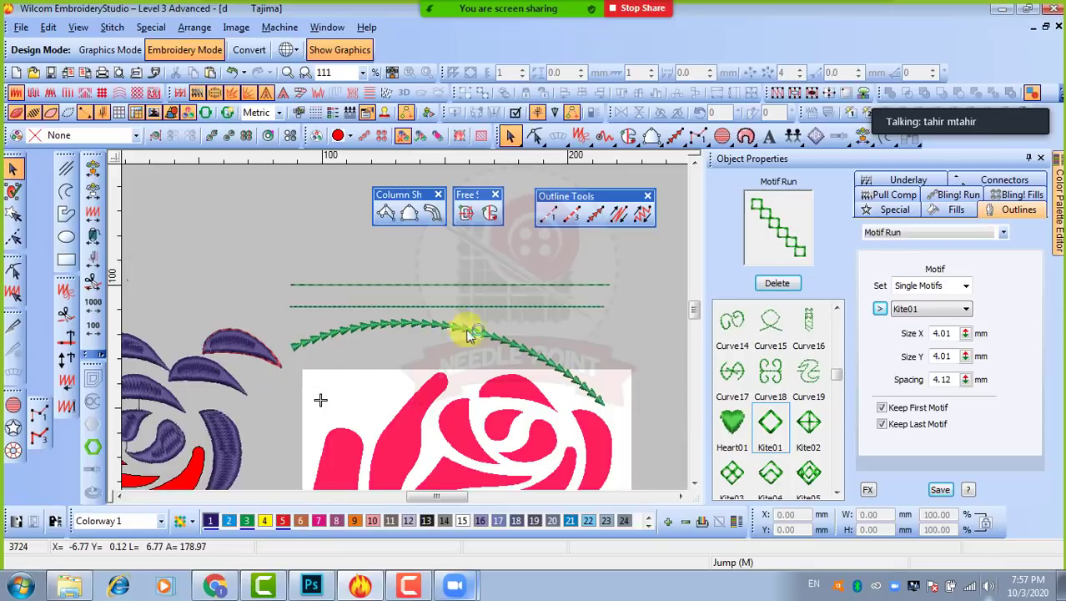
pyautogui.click(505, 354)
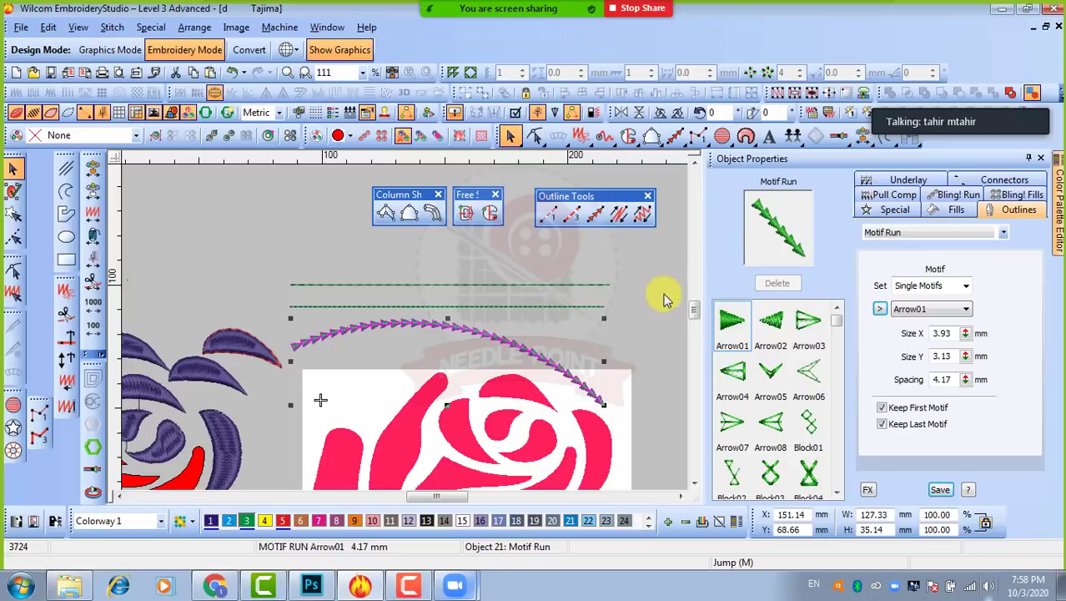
pyautogui.click(639, 285)
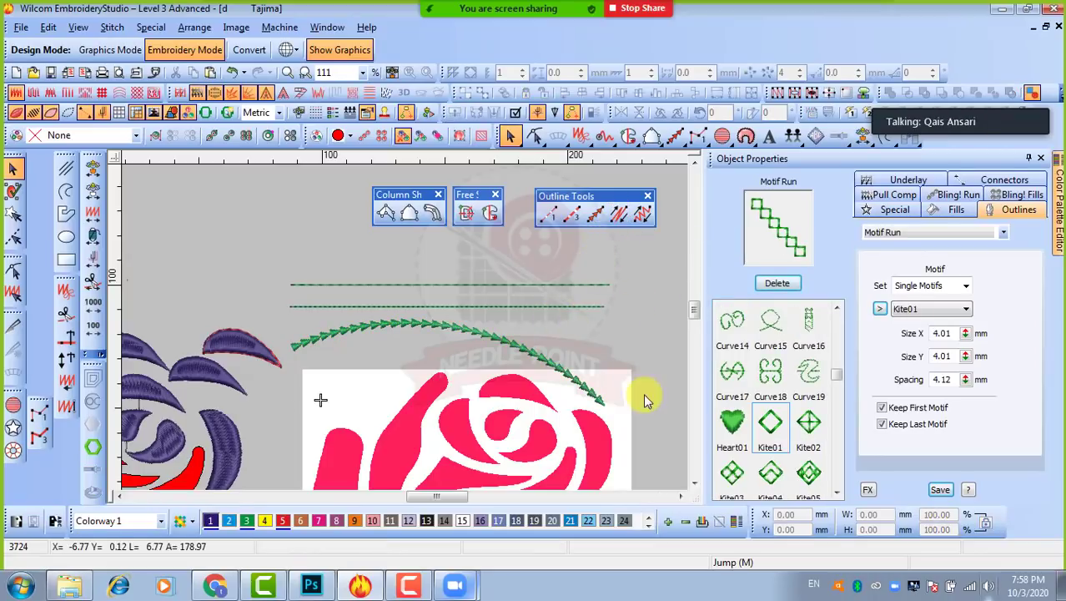
pyautogui.moveTo(891, 117)
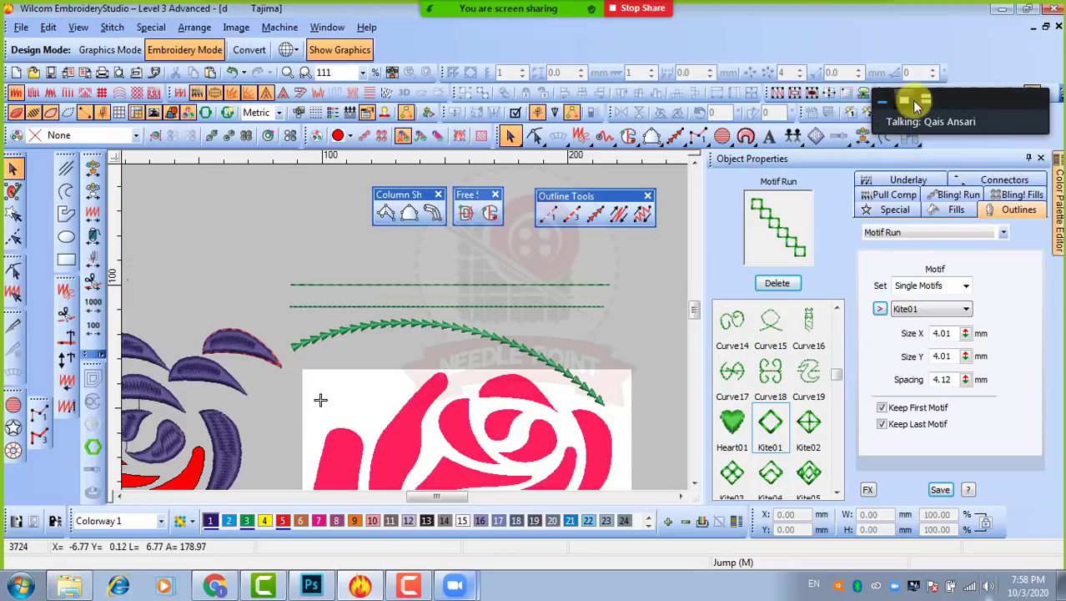
pyautogui.click(926, 99)
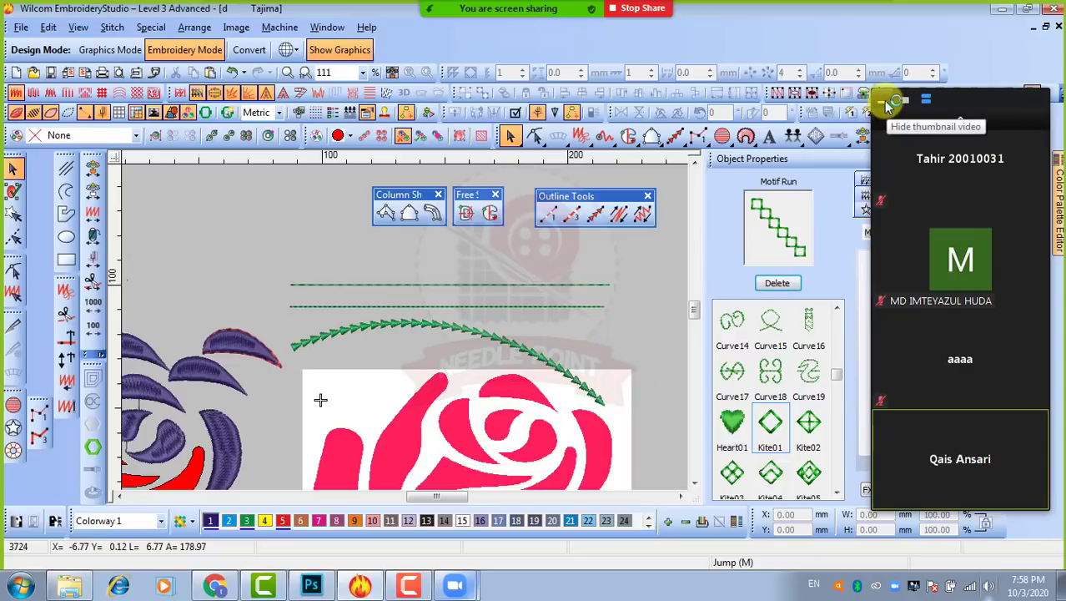
pyautogui.click(884, 102)
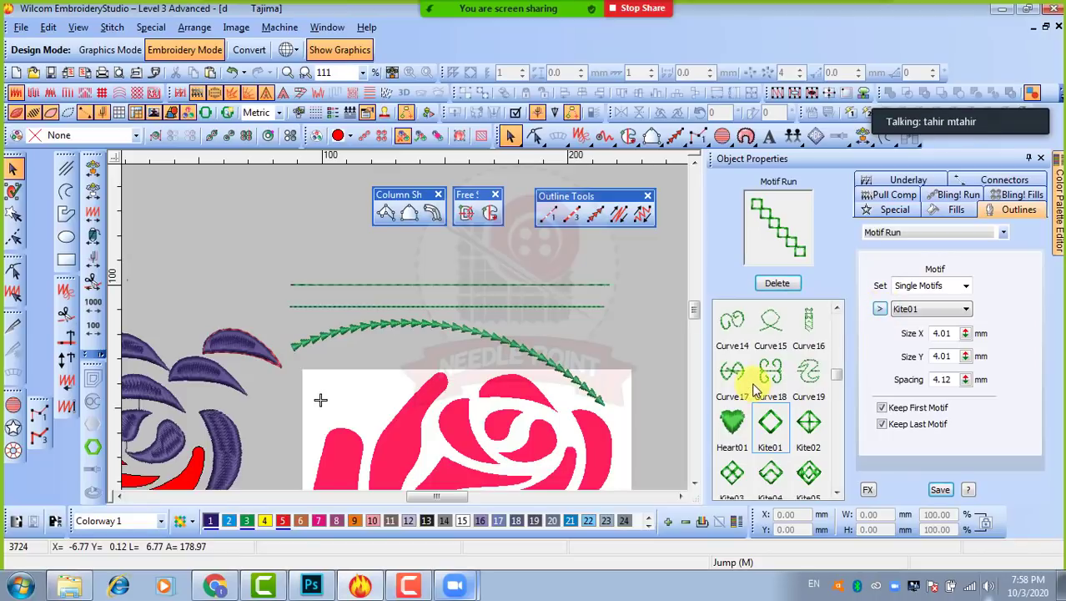
pyautogui.click(550, 364)
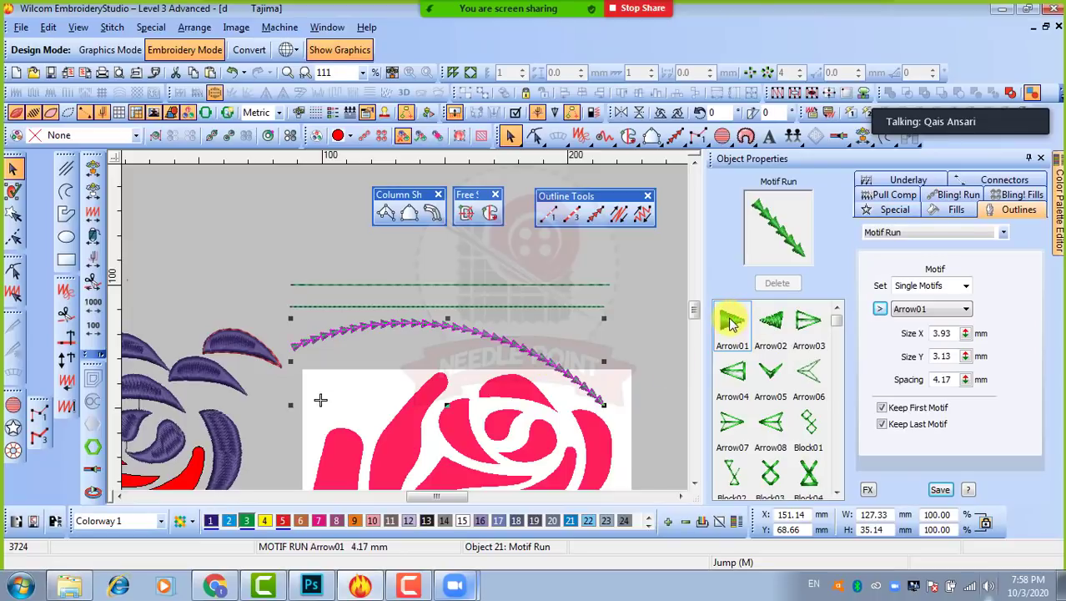
pyautogui.click(631, 272)
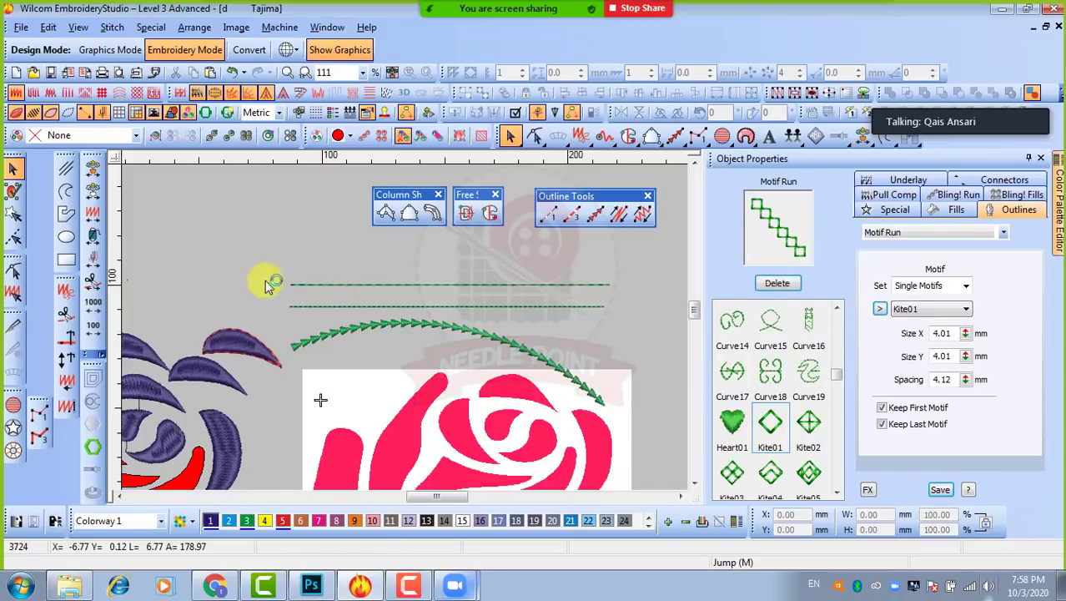
# Step: Draw a small triangular satin shape with Input A, about 6.1 by 3.6 mm and tapering rightward, just above the upper straight line
pyautogui.click(385, 212)
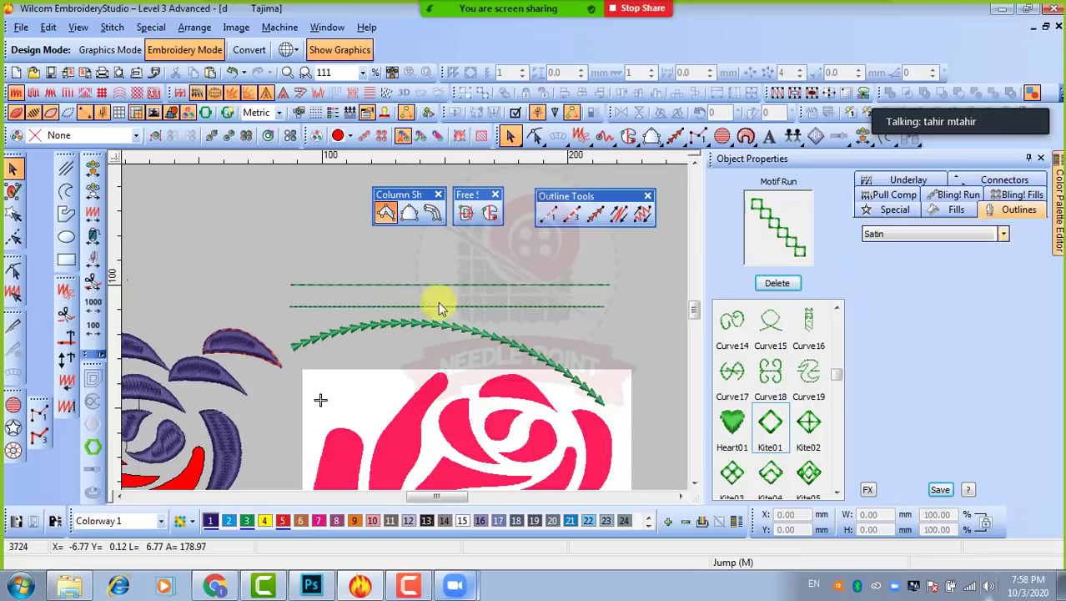
pyautogui.scroll(2, 448, 281)
pyautogui.scroll(-1, 476, 327)
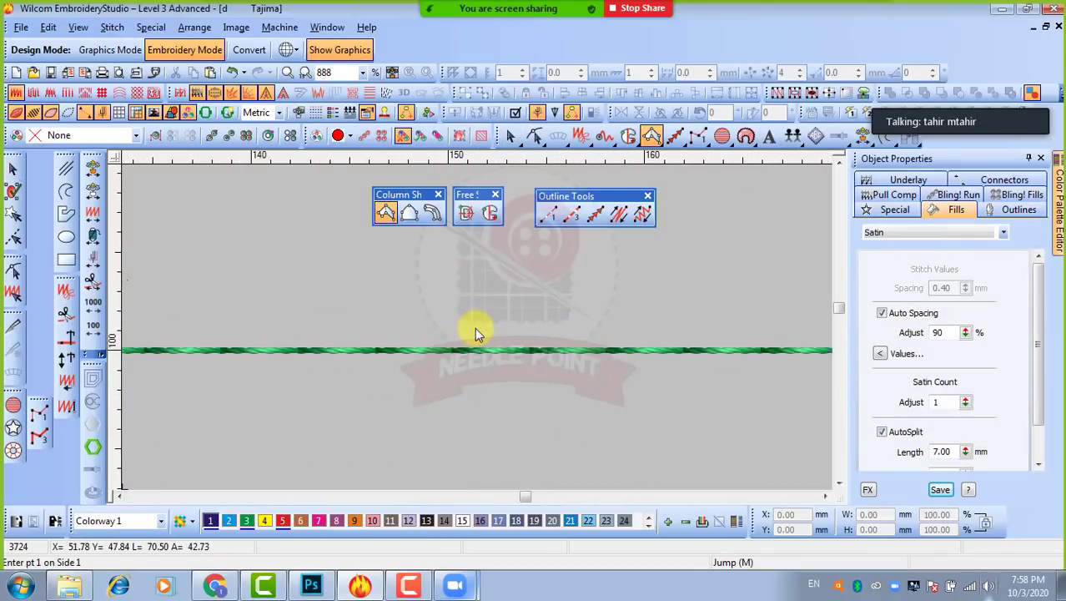
pyautogui.scroll(1, 481, 324)
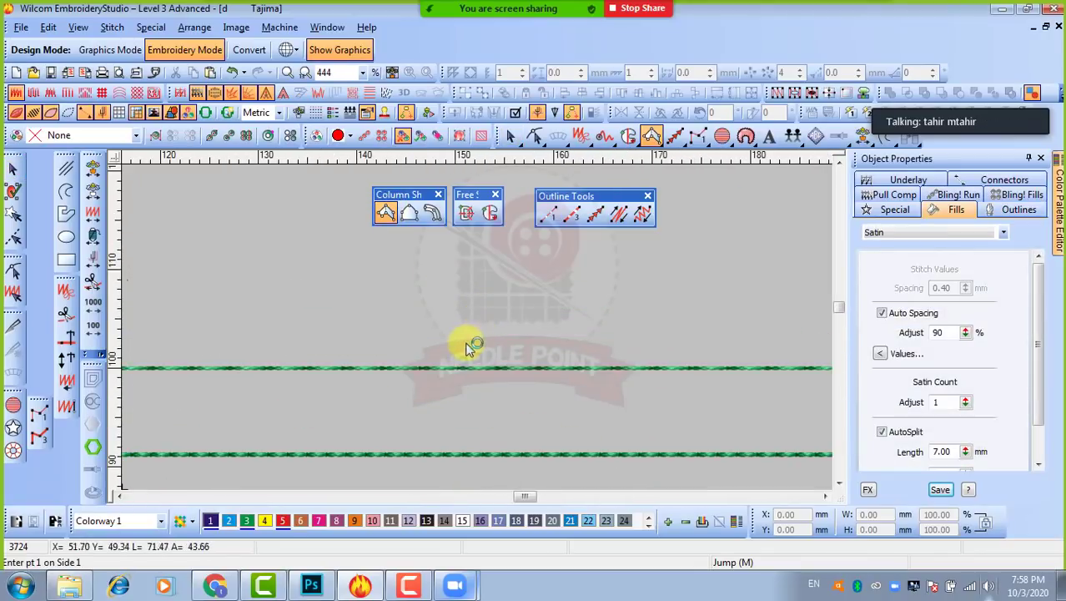
pyautogui.click(465, 316)
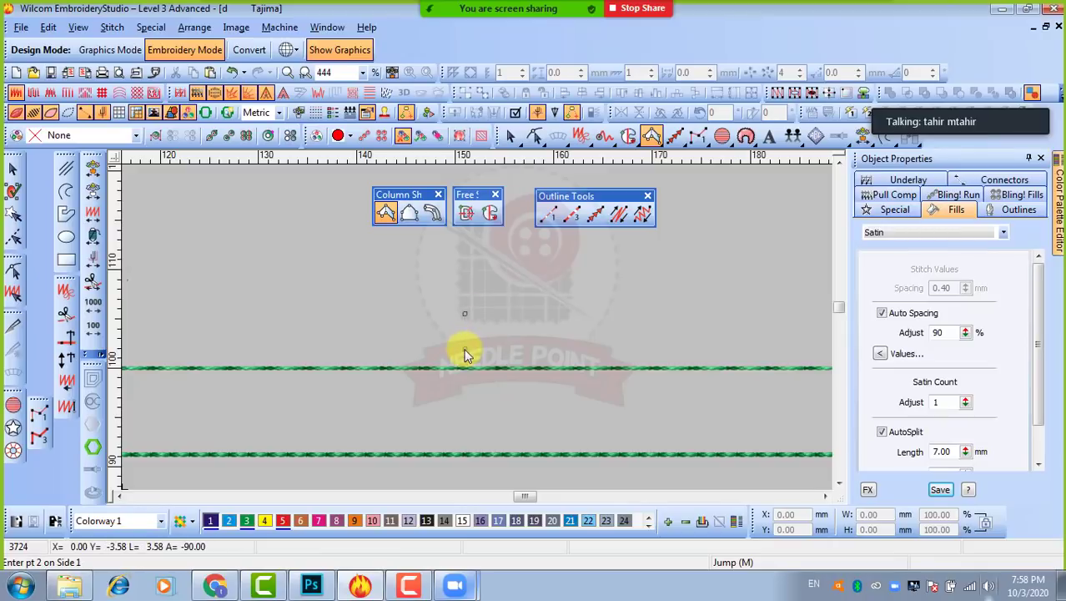
pyautogui.click(465, 348)
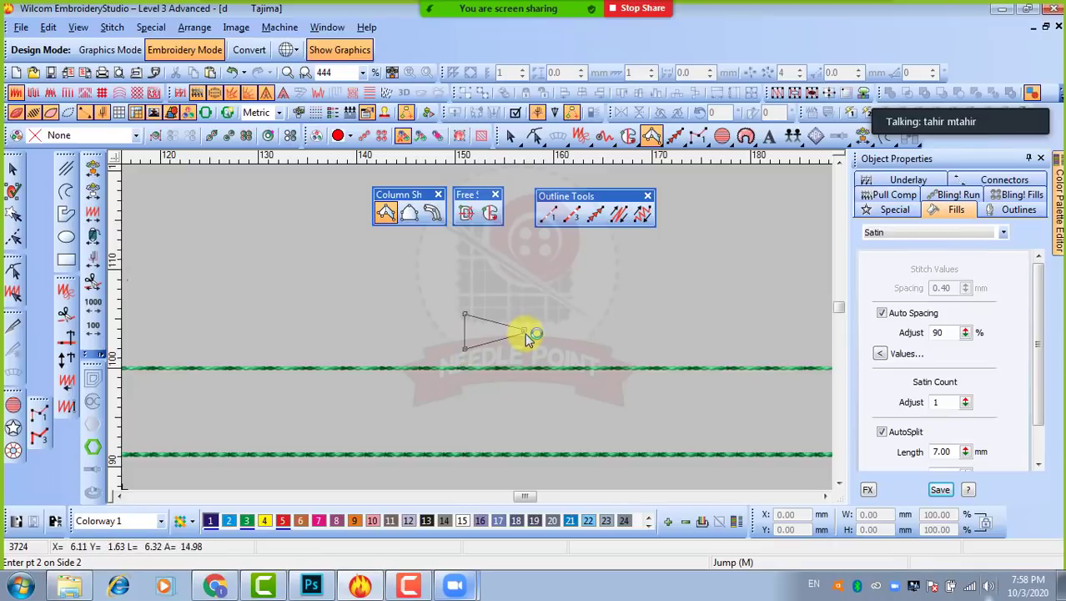
pyautogui.click(527, 334)
pyautogui.press('Return')
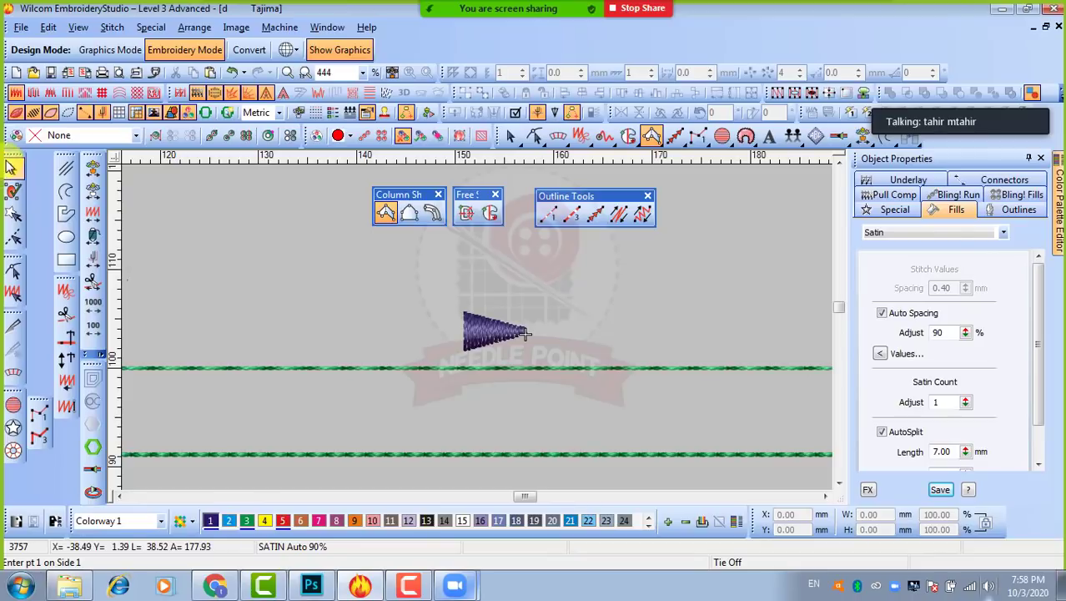
# Step: Reposition the satin triangle's stitch entry point beside its wide end and its exit point beside its pointed tip
pyautogui.press('h')
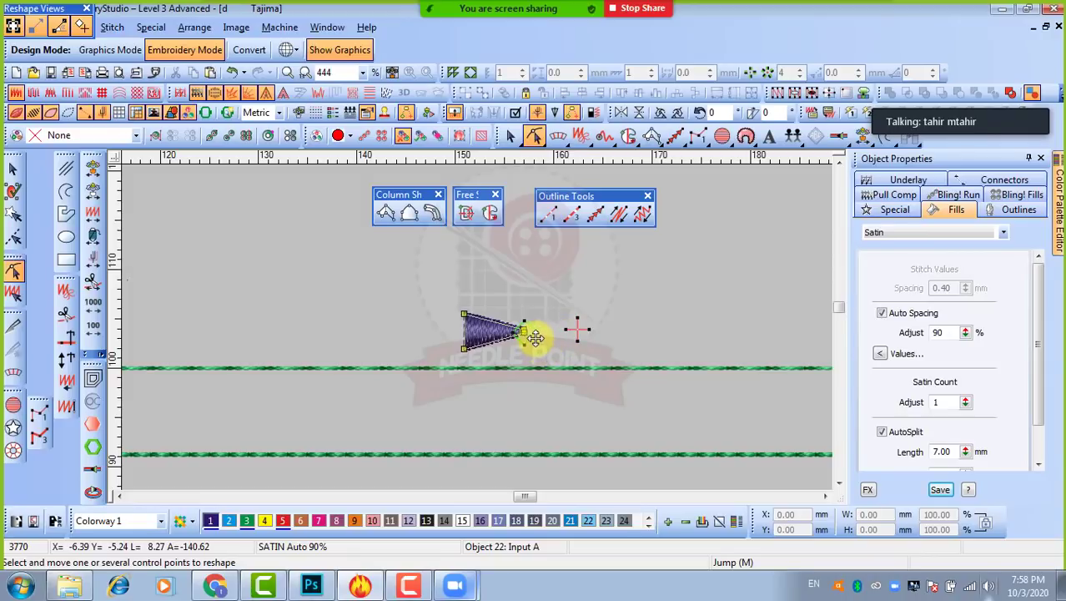
pyautogui.moveTo(535, 337); pyautogui.dragTo(452, 328)
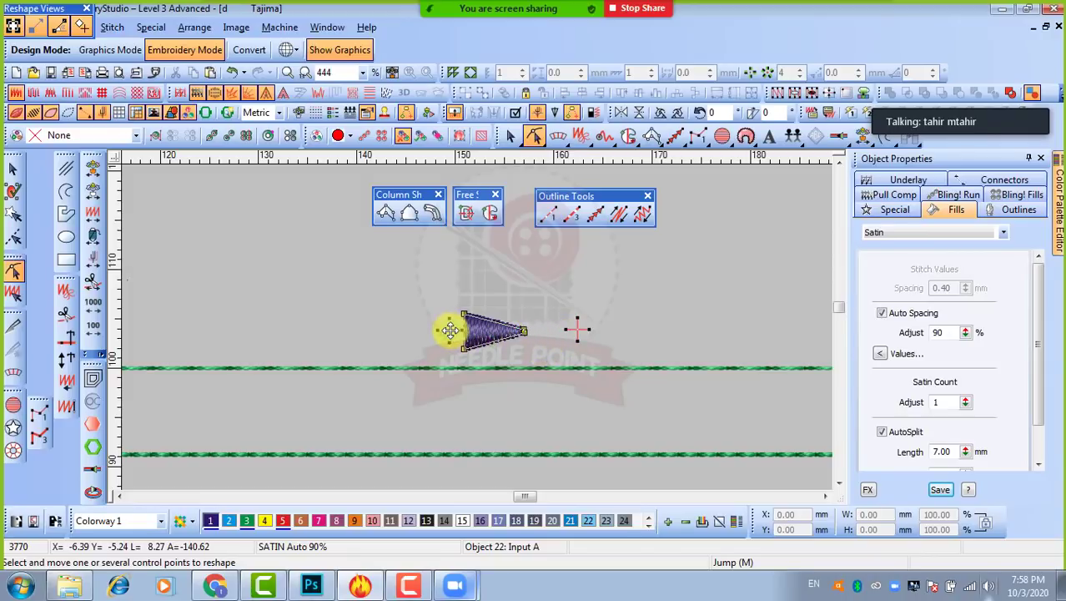
pyautogui.moveTo(579, 329); pyautogui.dragTo(535, 332)
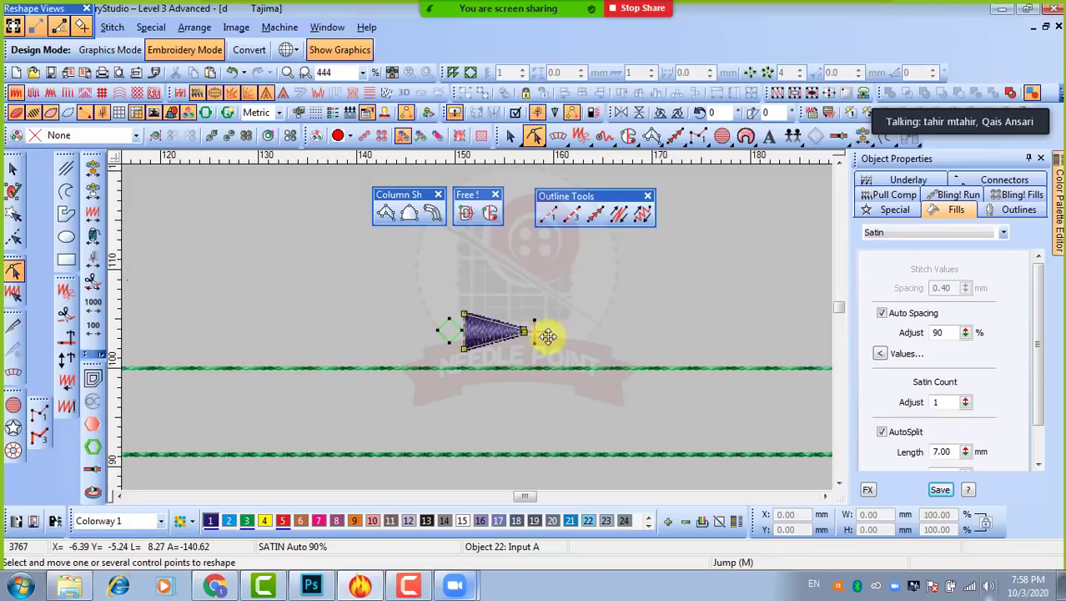
pyautogui.scroll(1, 547, 336)
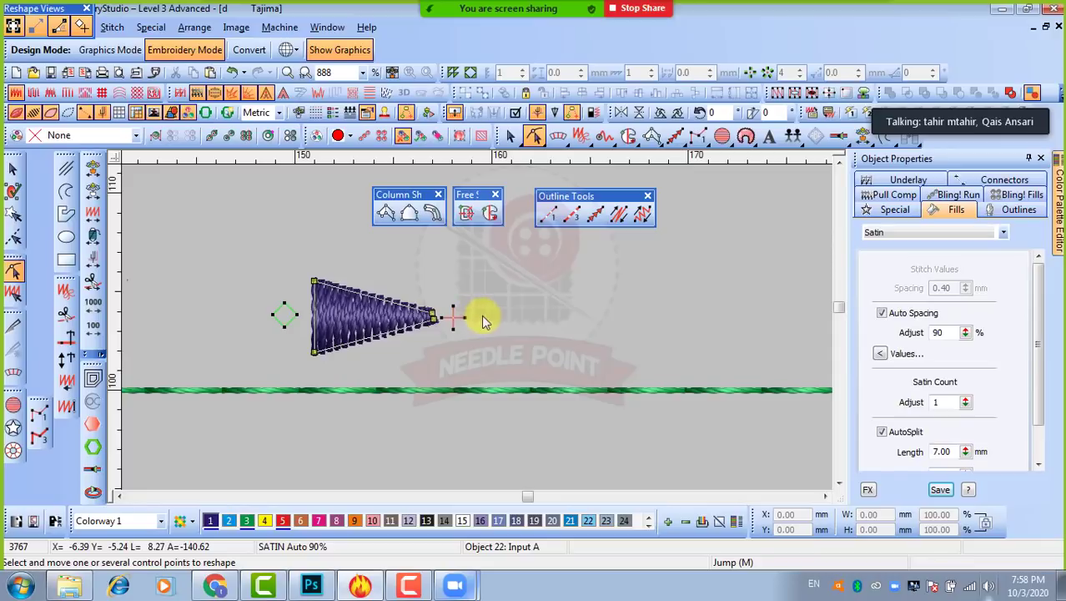
pyautogui.click(12, 168)
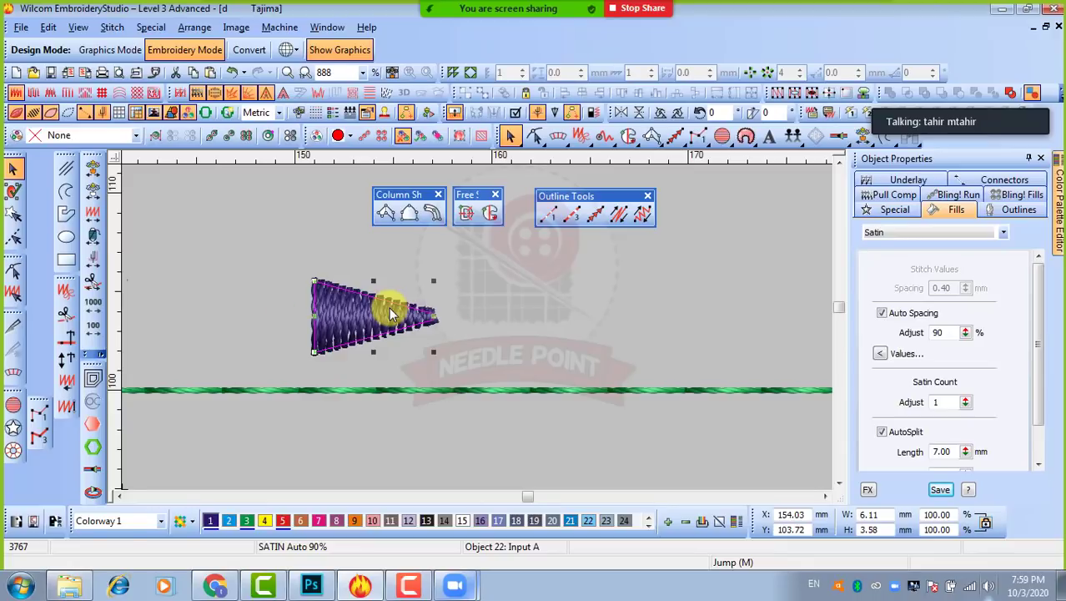
# Step: Reshape the satin triangle into a pentagon about 5.8 mm high by moving its middle control points outward on both sides
pyautogui.press('h')
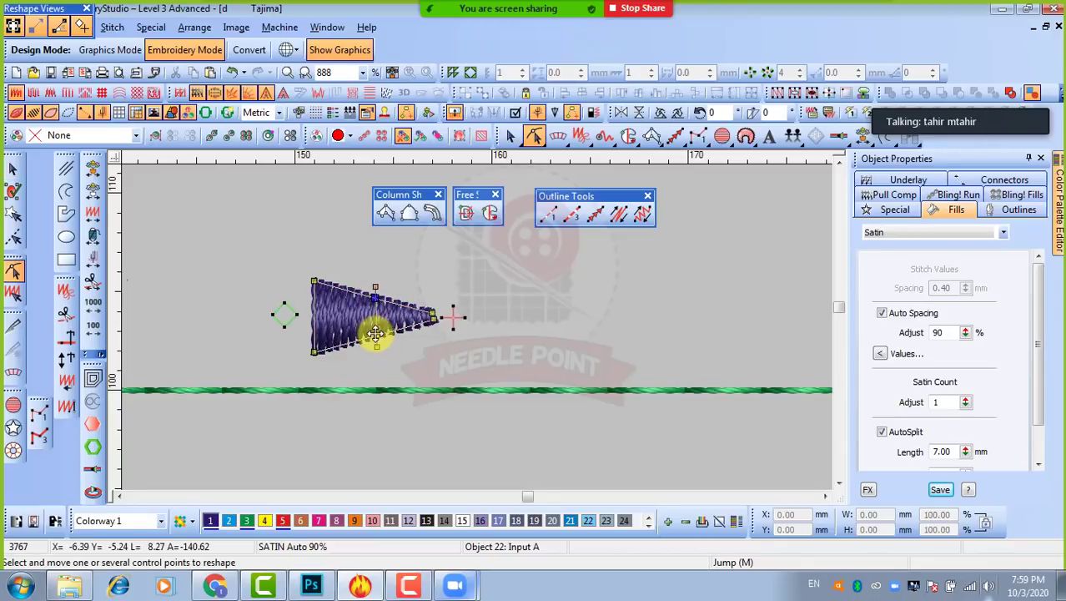
pyautogui.moveTo(376, 334); pyautogui.dragTo(382, 382)
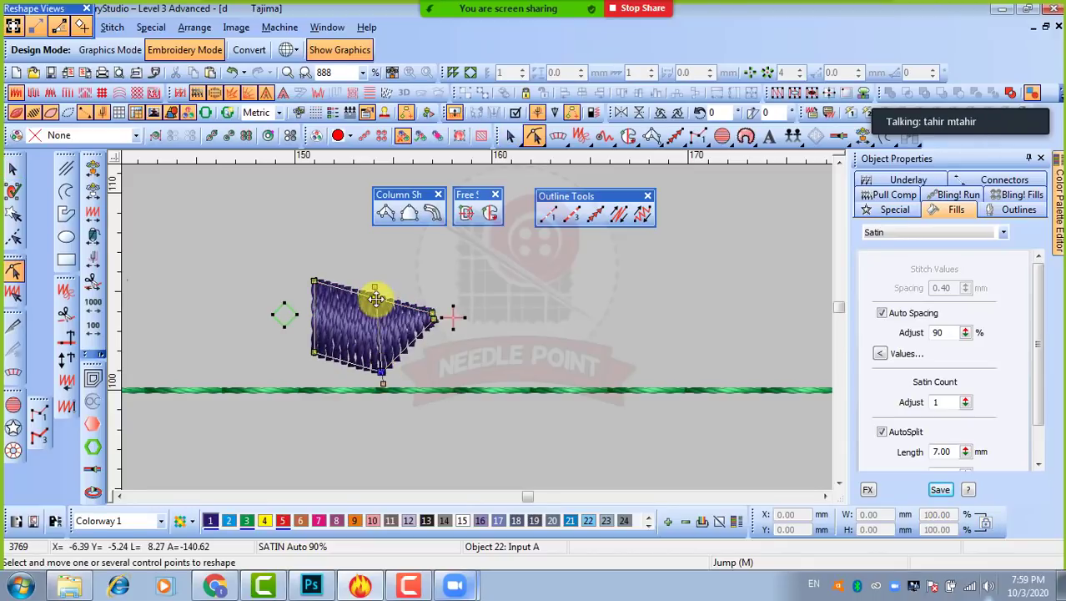
pyautogui.moveTo(376, 298); pyautogui.dragTo(378, 260)
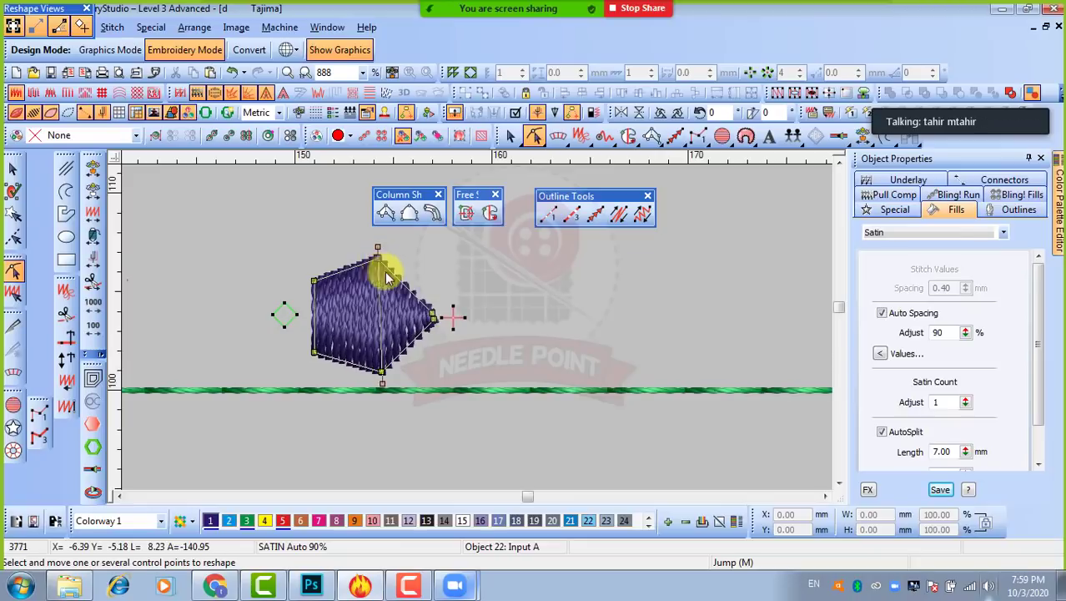
pyautogui.click(13, 168)
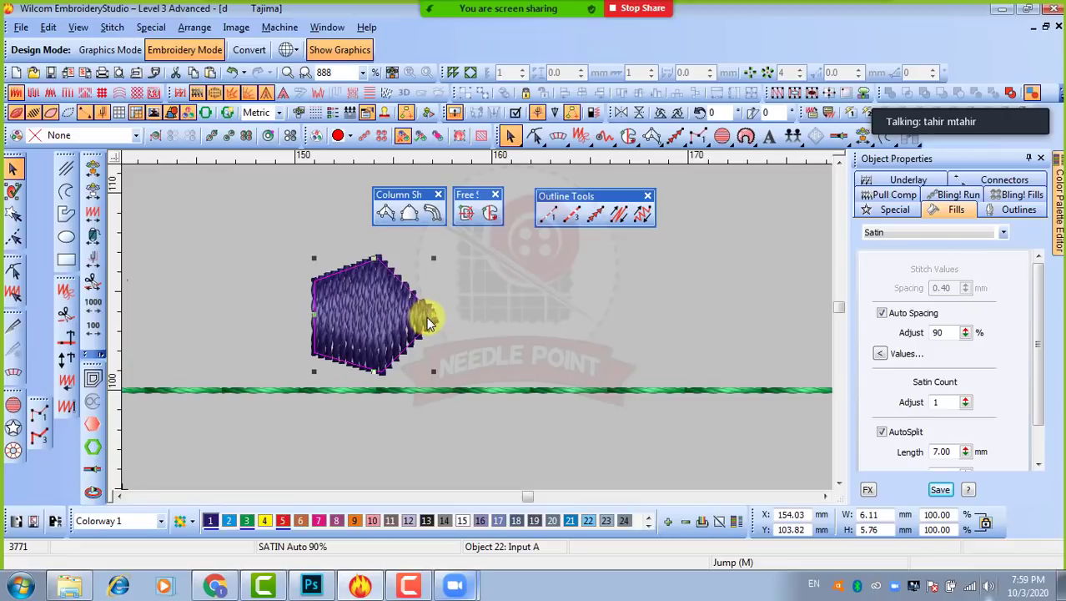
# Step: Move the pentagon's stitch entry point closer to its flat end and extend its pointed tip, making the shape about 6.2 mm wide
pyautogui.press('h')
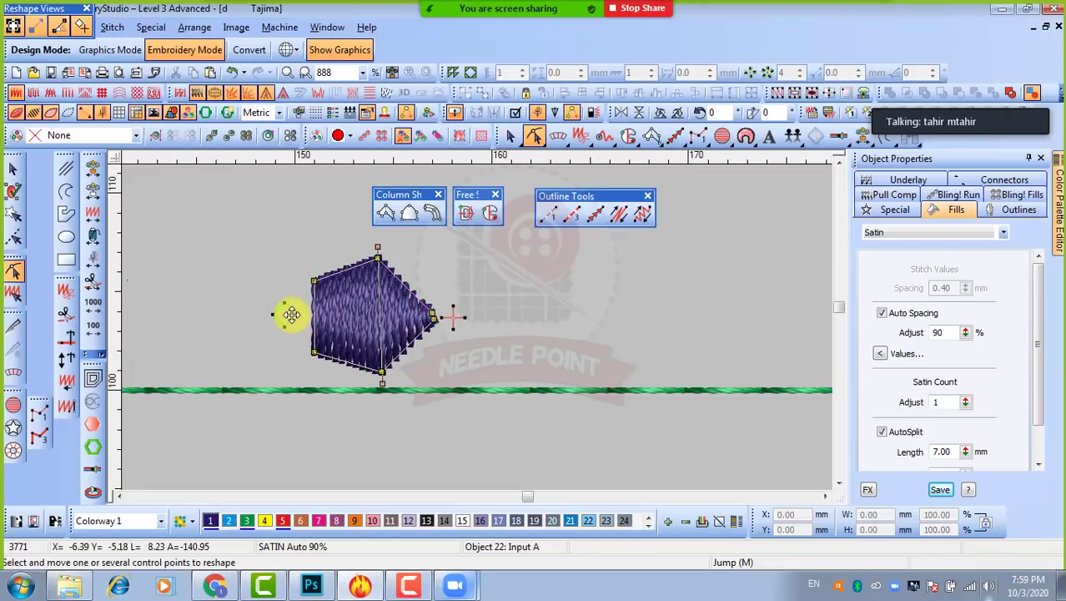
pyautogui.moveTo(291, 314); pyautogui.dragTo(317, 314)
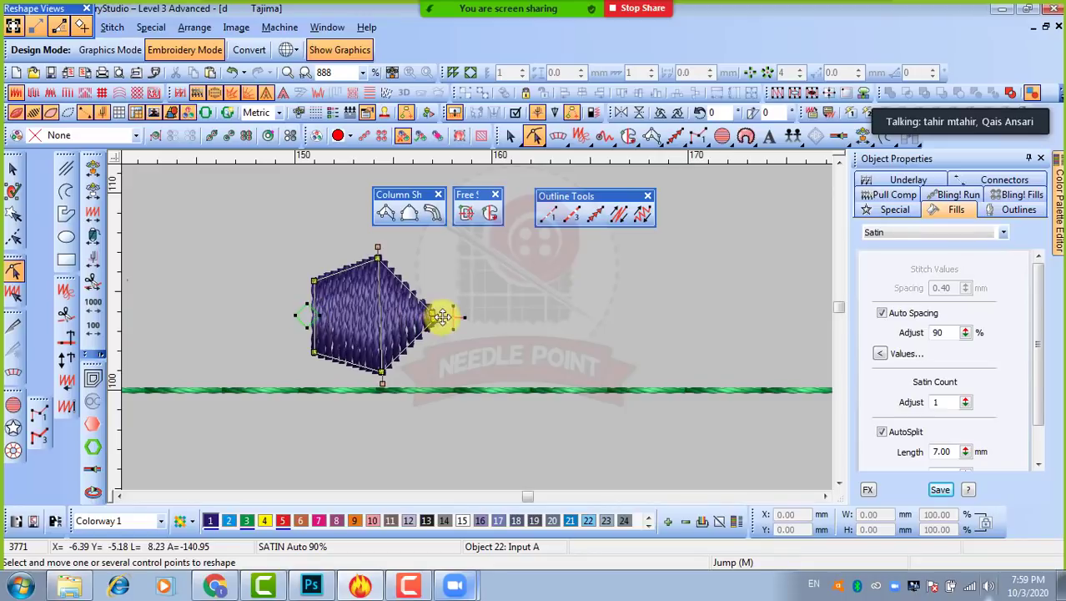
pyautogui.moveTo(432, 313); pyautogui.dragTo(436, 312)
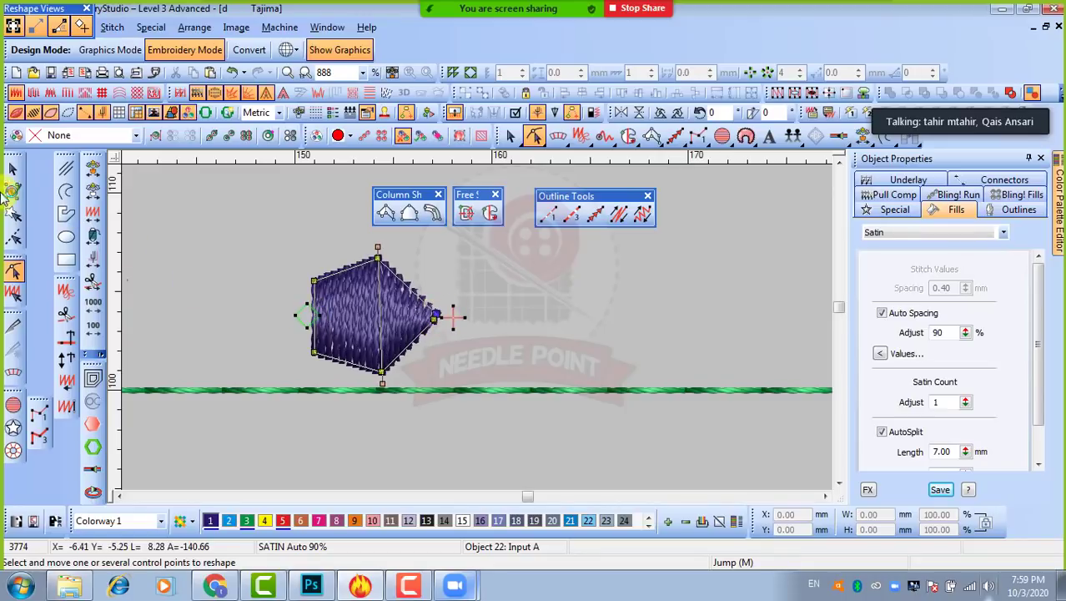
pyautogui.click(13, 168)
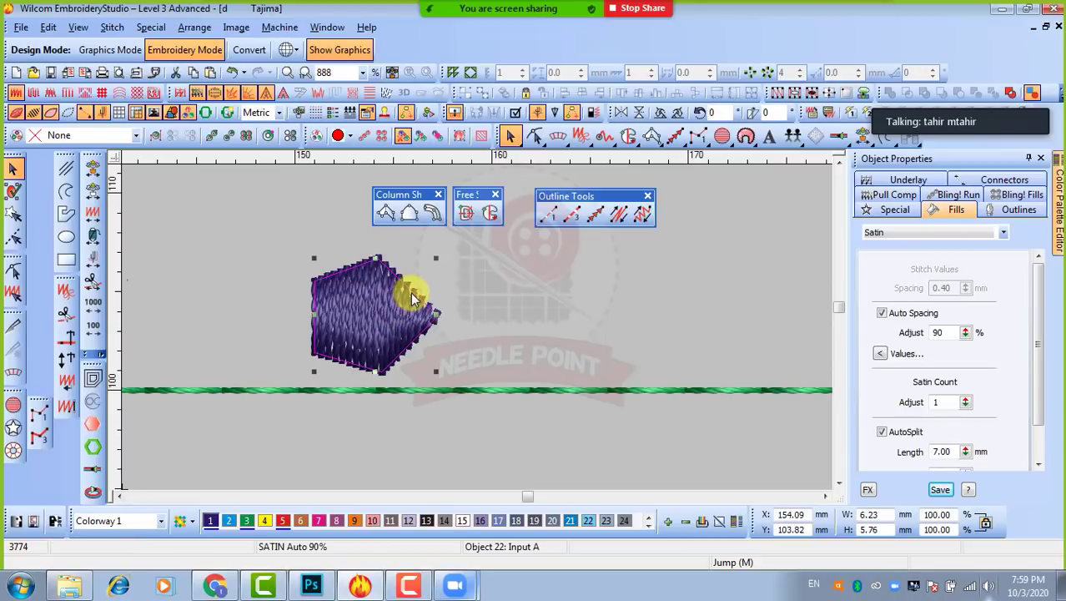
# Step: Start making a motif from the satin pentagon and create a new motif set named 123
pyautogui.click(153, 31)
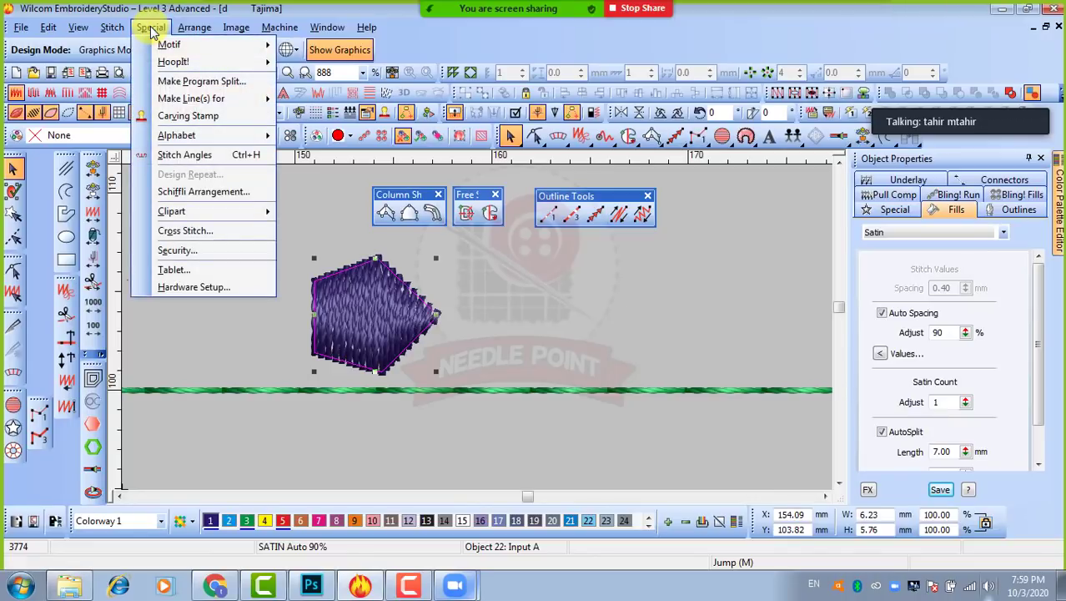
pyautogui.moveTo(158, 48)
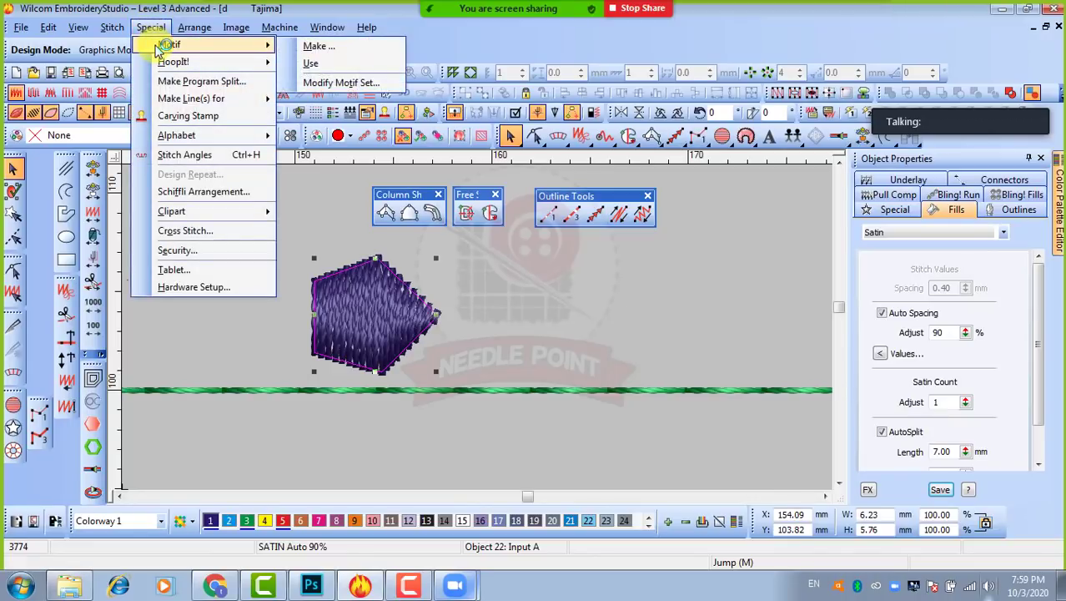
pyautogui.click(317, 47)
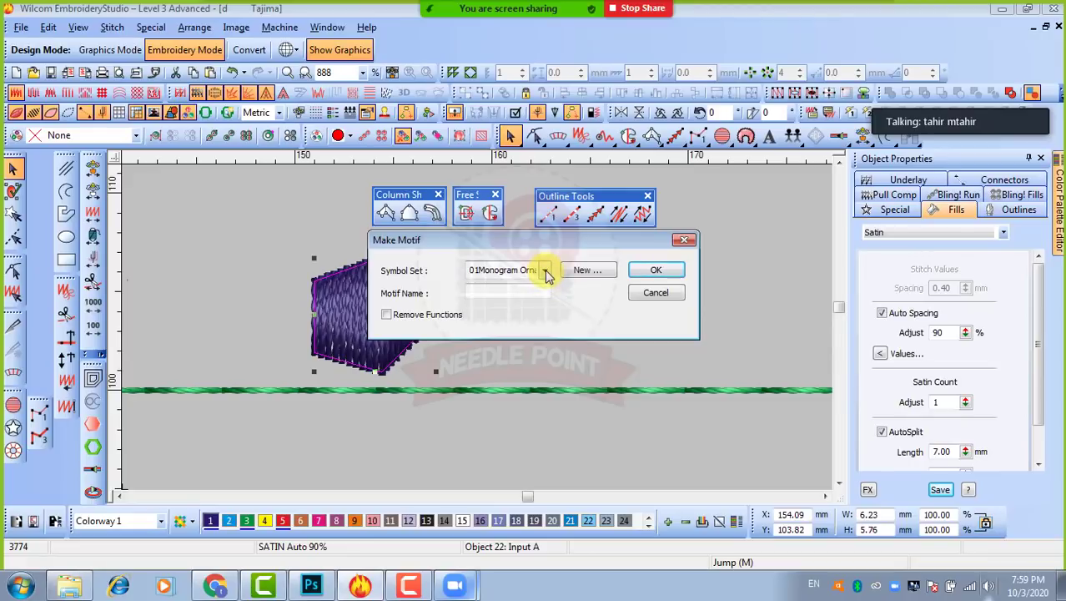
pyautogui.click(578, 272)
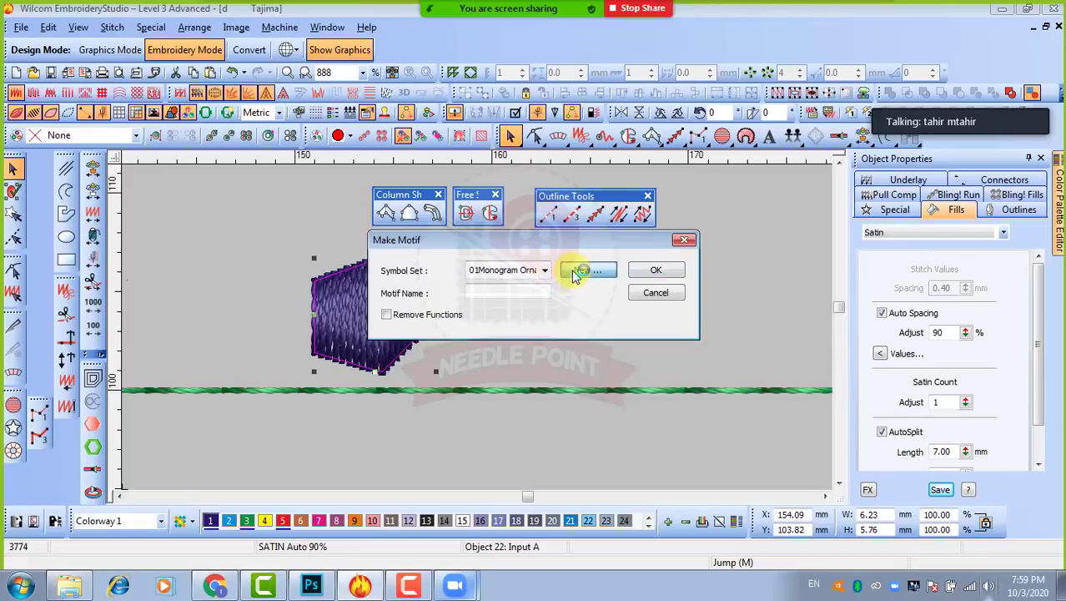
pyautogui.click(449, 303)
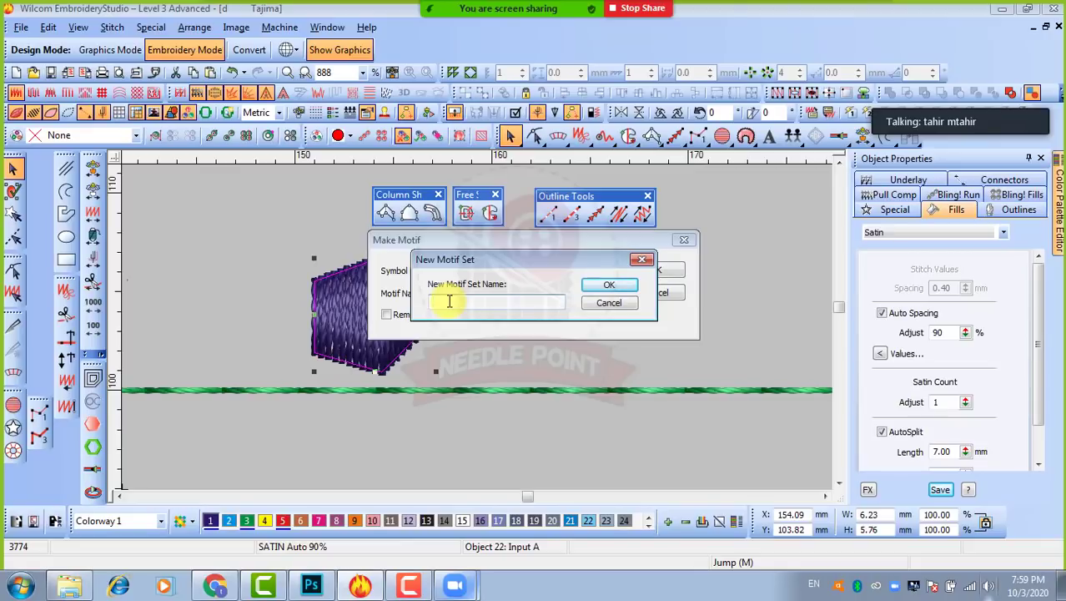
pyautogui.write('123')
pyautogui.click(612, 288)
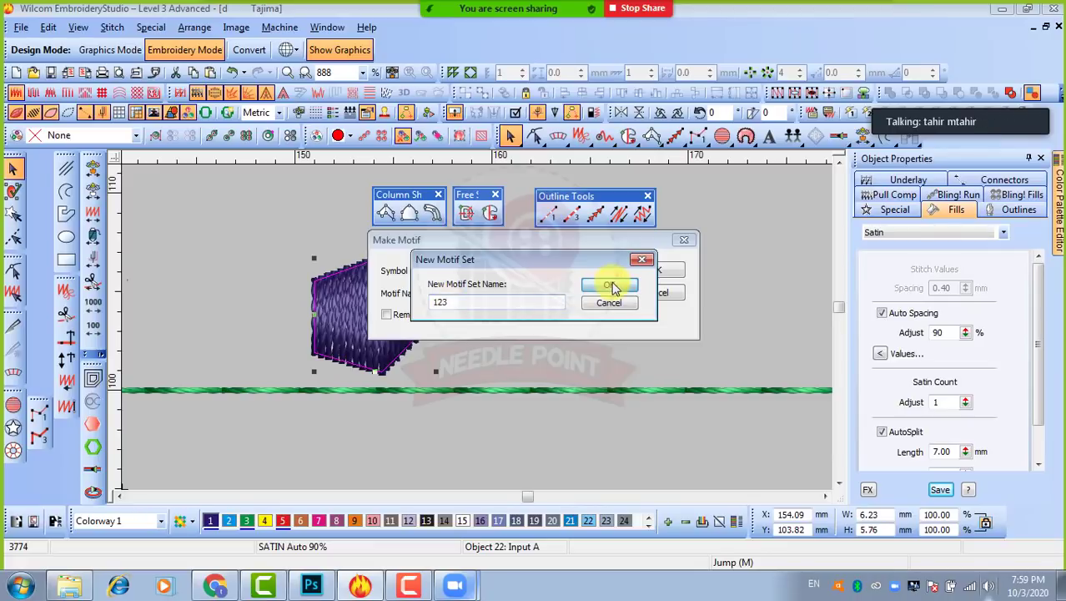
# Step: Save the pentagon as MOTIF 1 with reference points at its flat end's middle and its tip, and delete the original shape
pyautogui.click(495, 288)
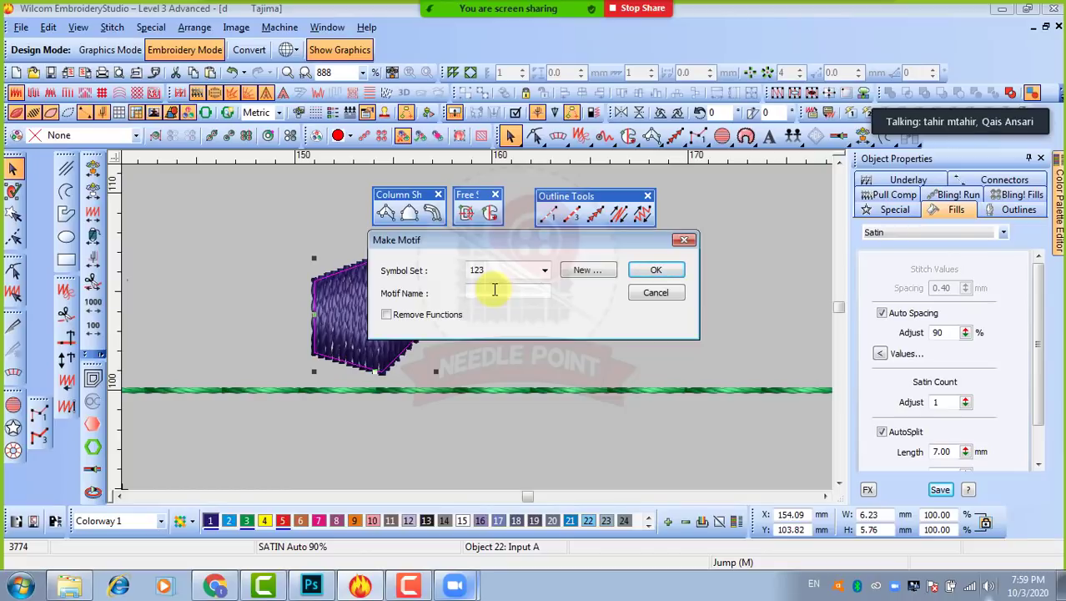
pyautogui.write('MOTIF 1')
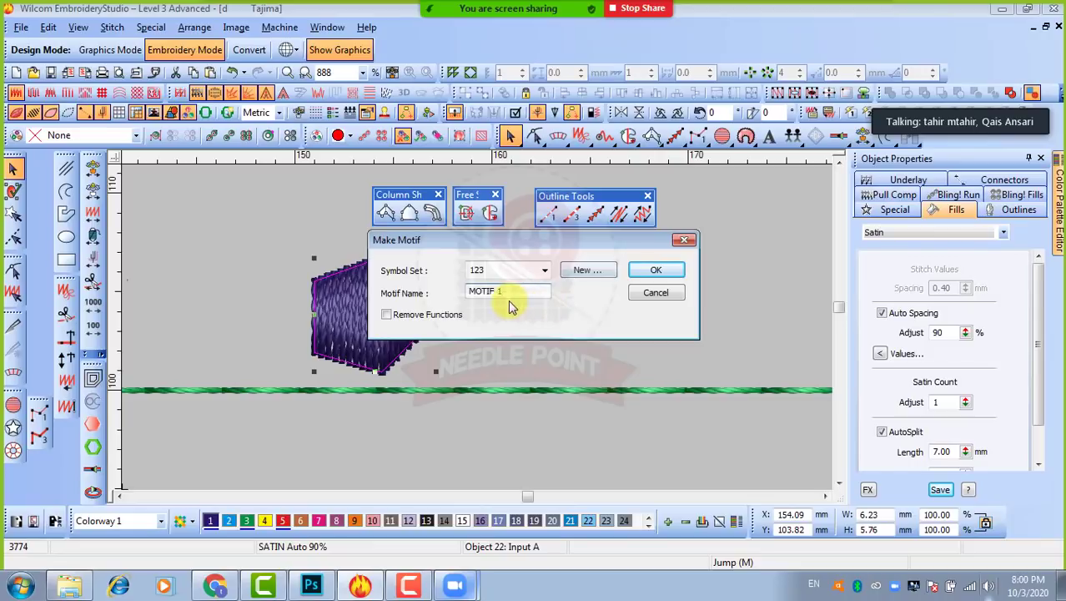
pyautogui.click(657, 270)
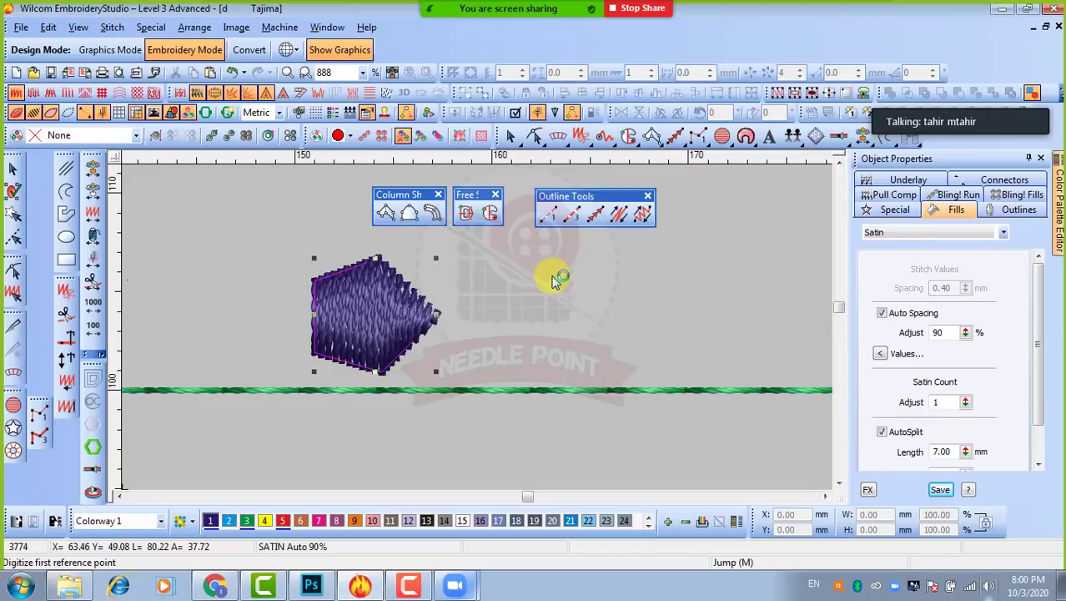
pyautogui.click(314, 317)
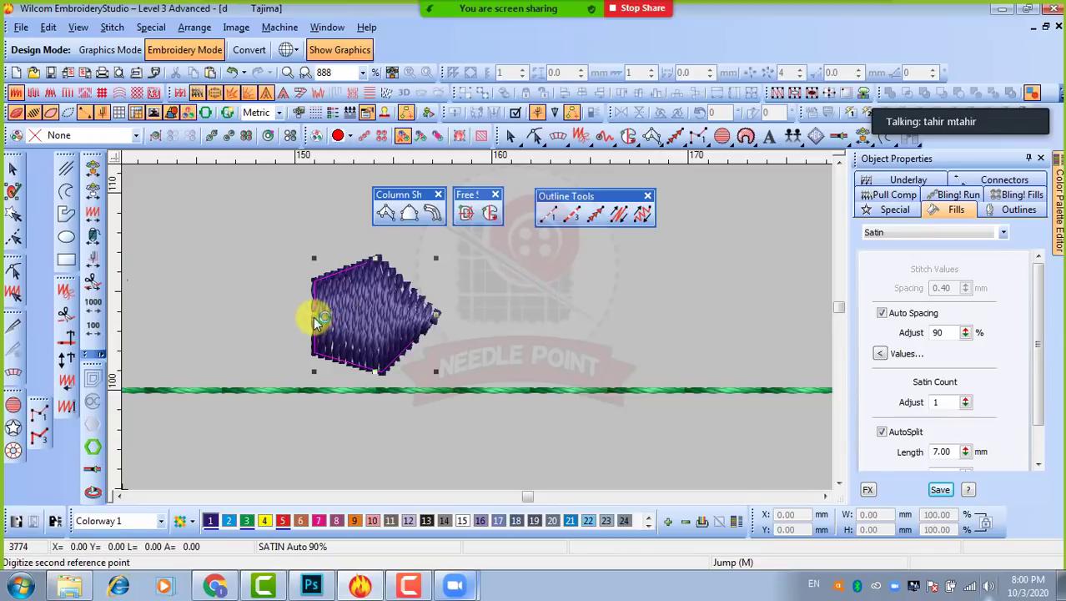
pyautogui.click(438, 313)
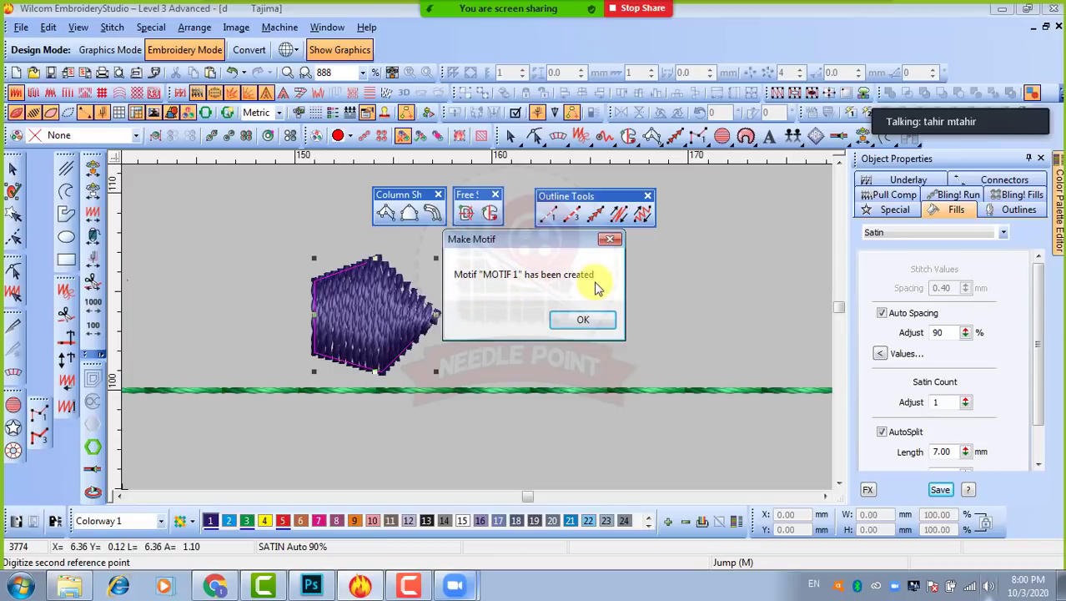
pyautogui.click(596, 318)
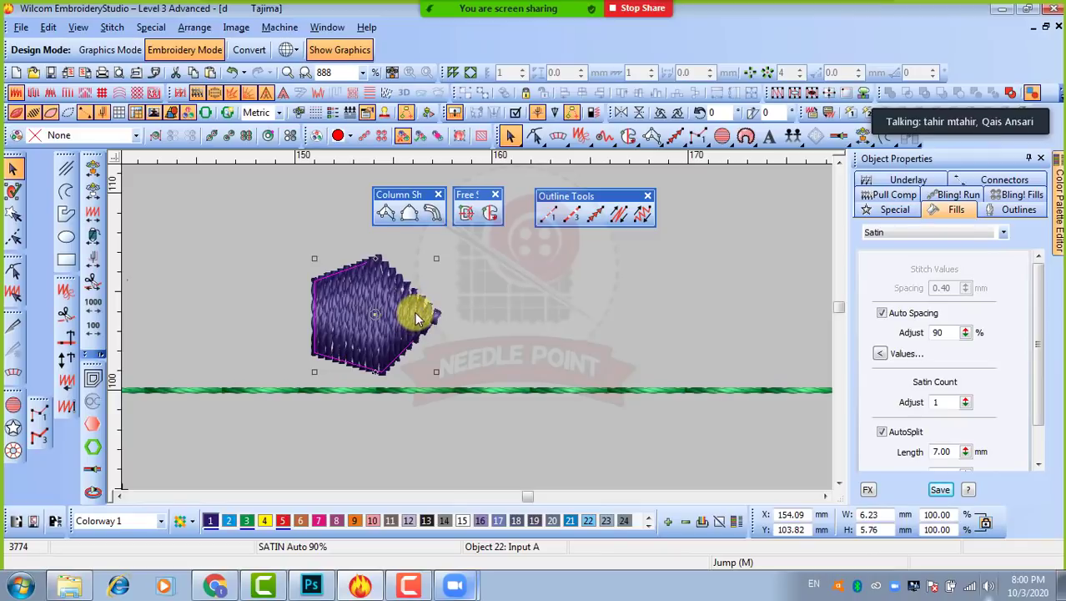
pyautogui.press('Delete')
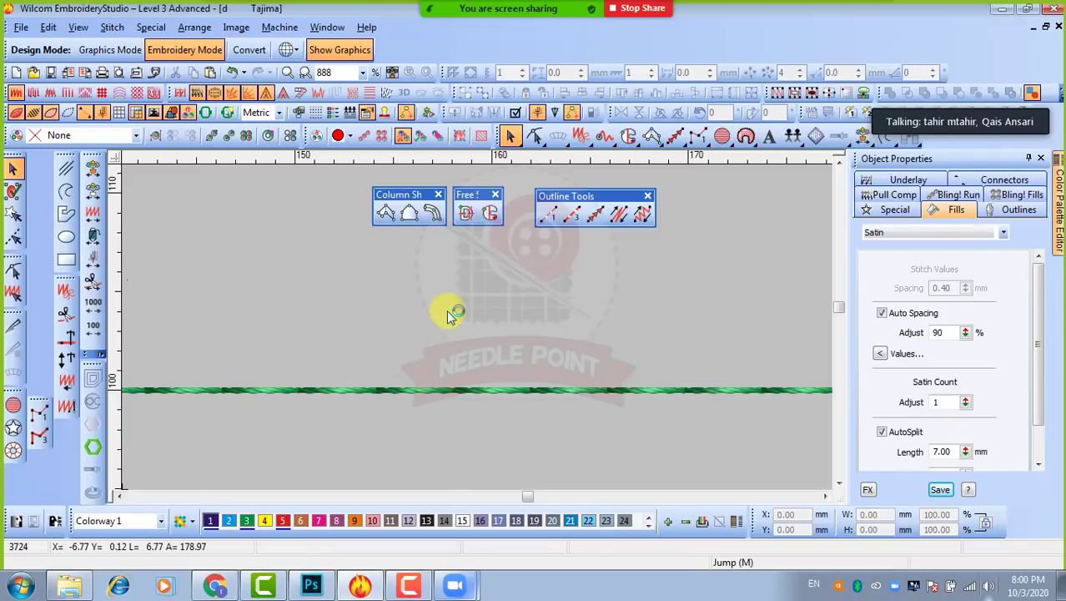
# Step: Draw a horizontal Motif Run line about 155 mm long above the straight lines using MOTIF 1 from set 123
pyautogui.scroll(-3, 452, 310)
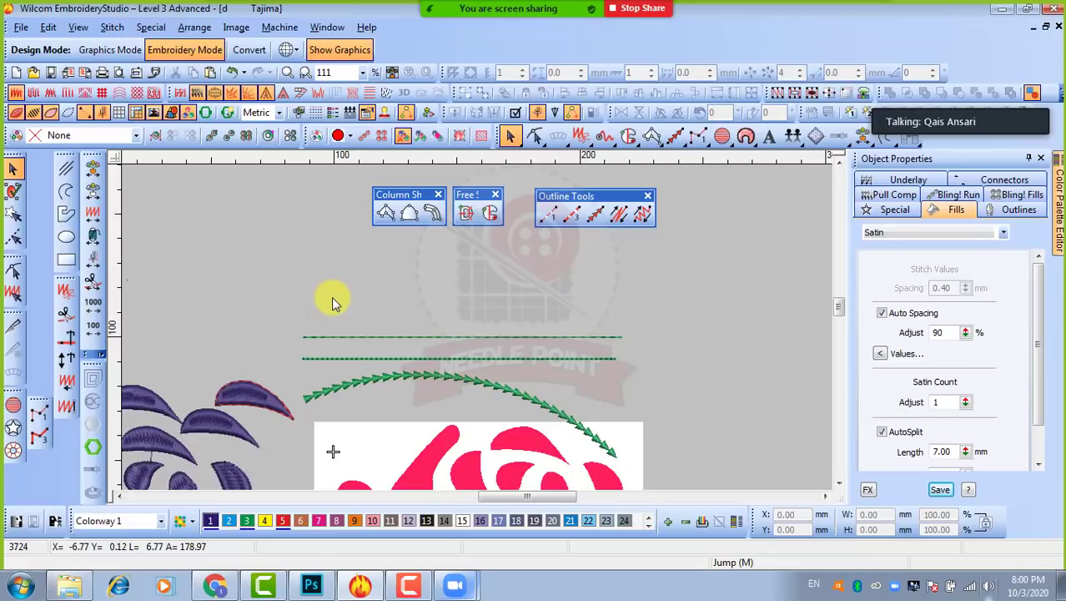
pyautogui.click(597, 216)
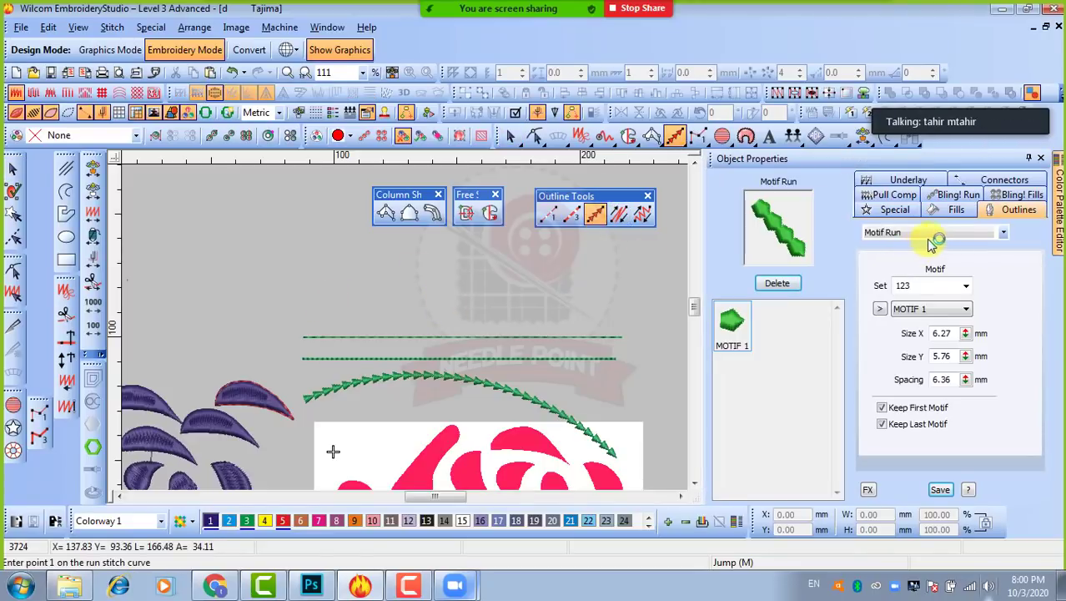
pyautogui.click(965, 285)
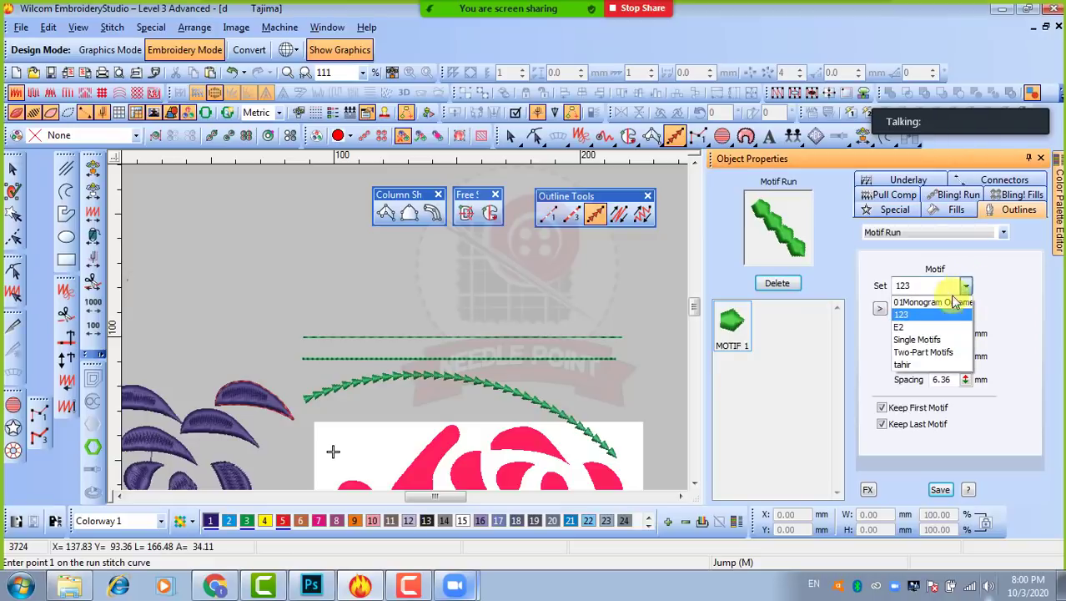
pyautogui.click(911, 315)
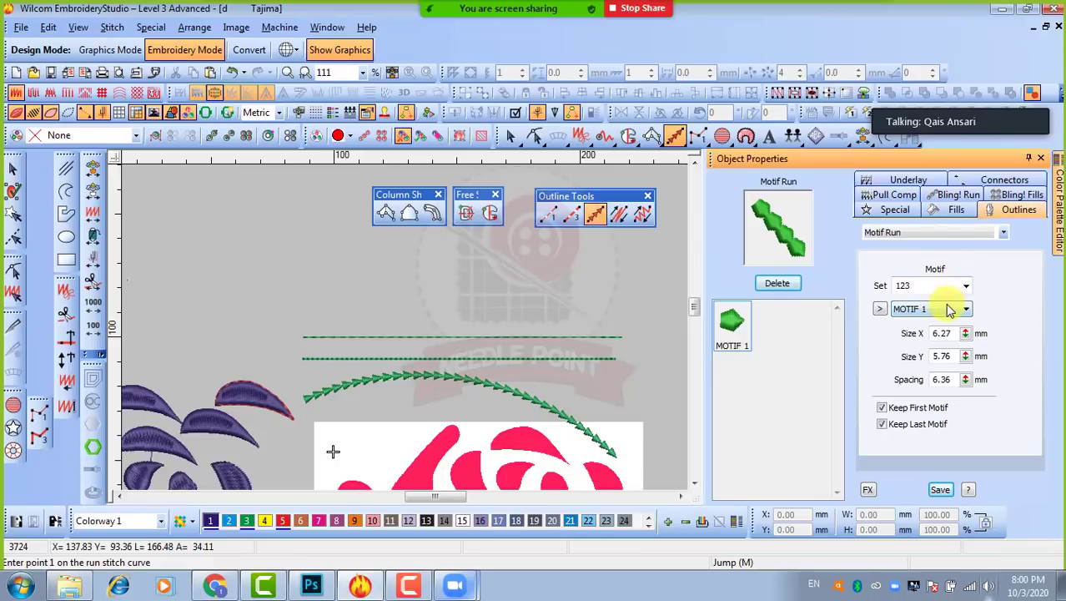
pyautogui.click(736, 342)
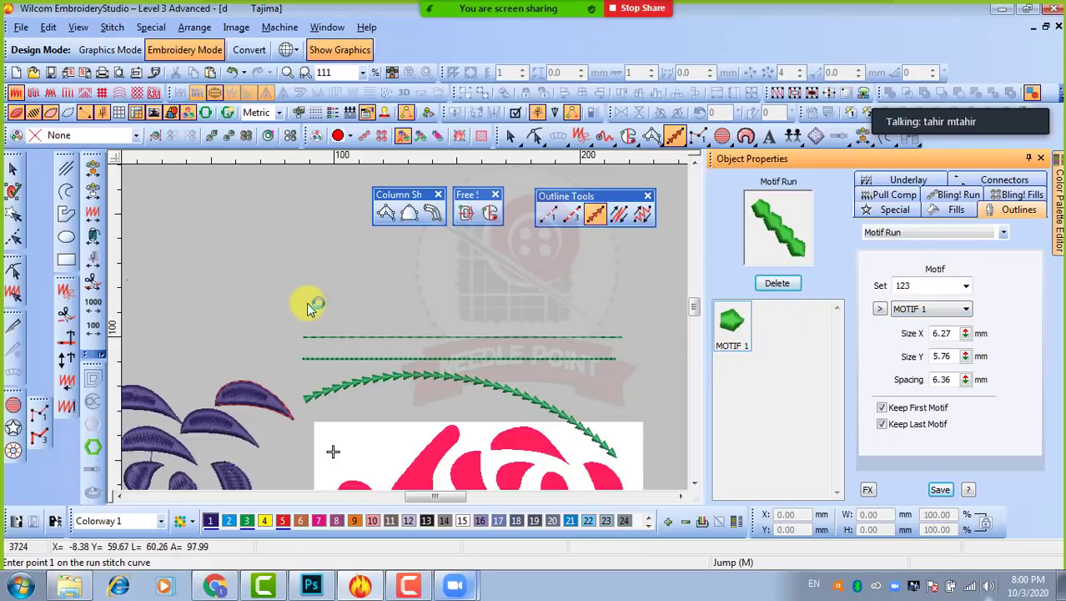
pyautogui.click(278, 305)
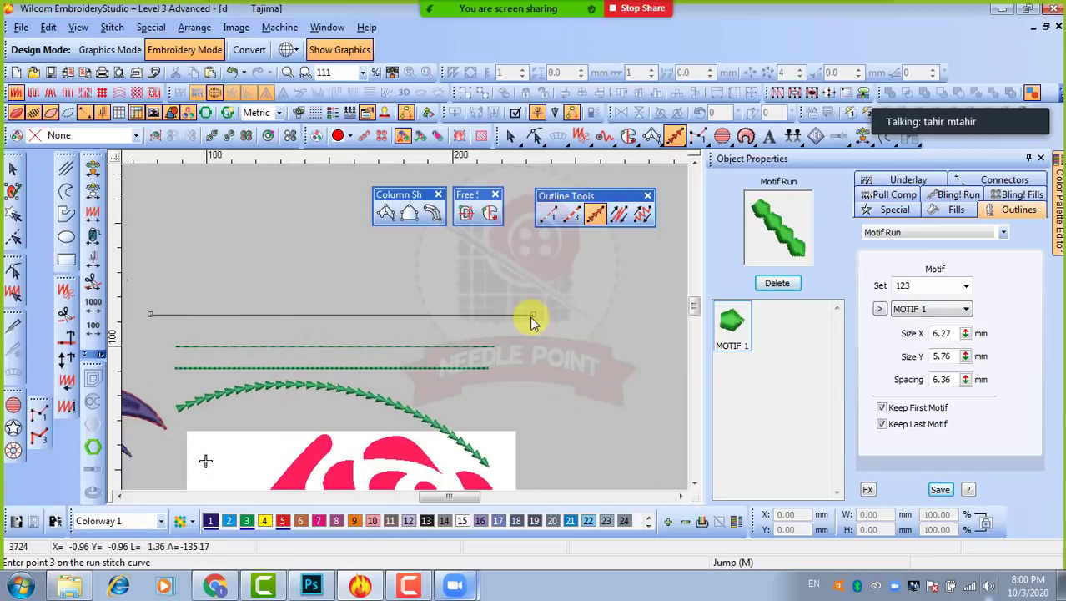
pyautogui.click(529, 316)
pyautogui.press('Return')
pyautogui.press('Return')
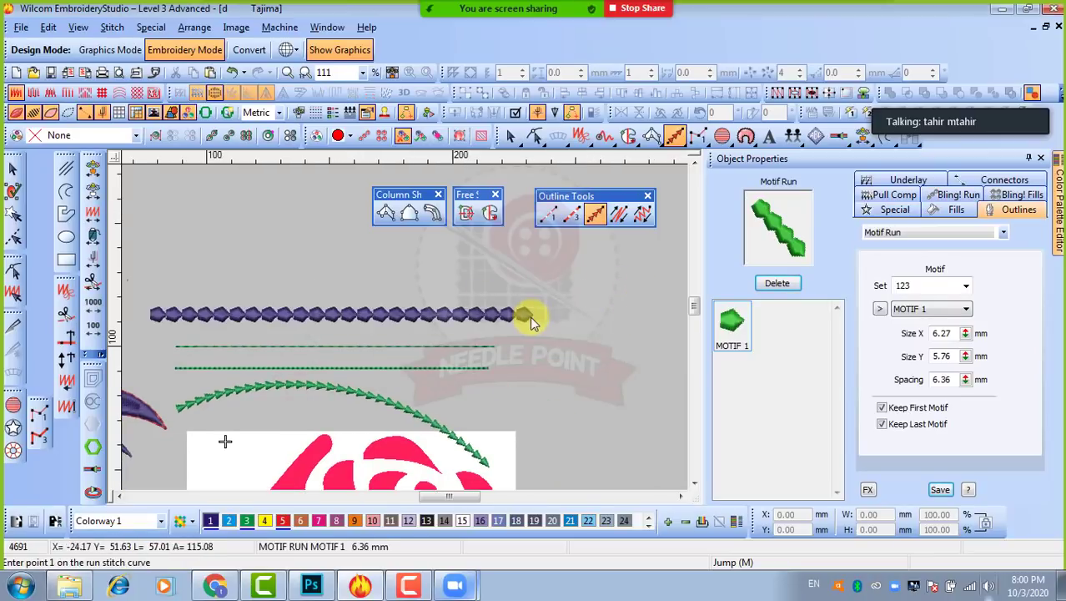
# Step: Recolor the new motif line with green color 3 and deselect it
pyautogui.click(14, 172)
pyautogui.click(246, 520)
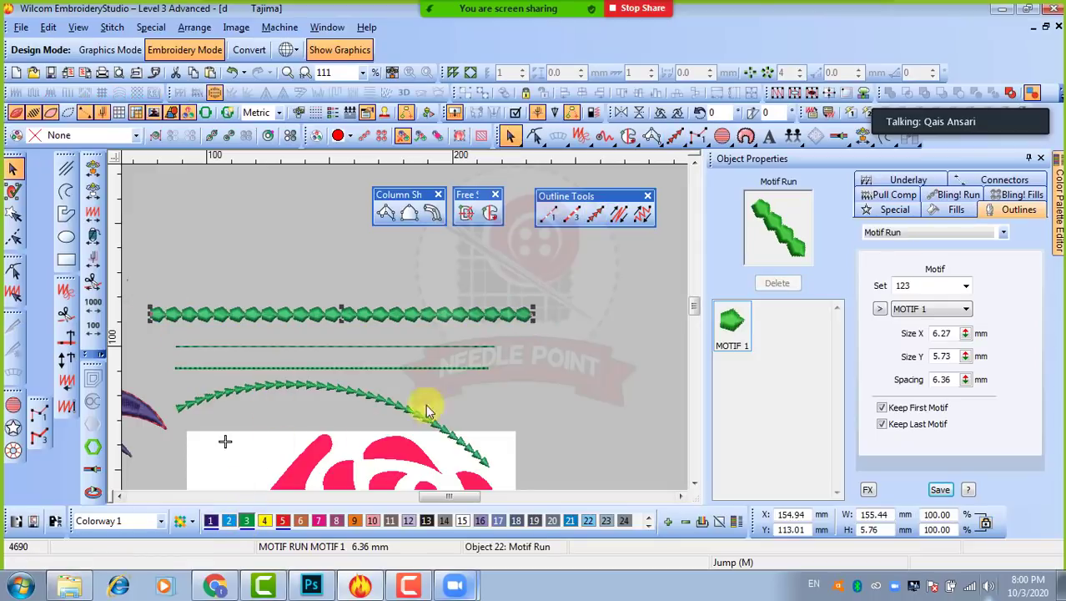
pyautogui.click(544, 362)
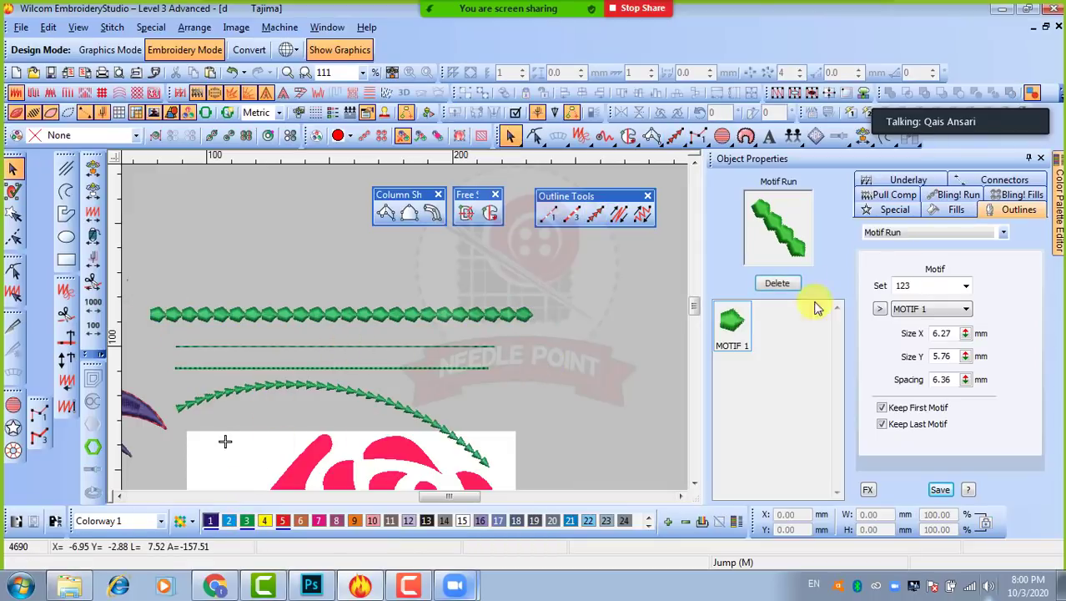
# Step: Collapse the motif preview and thumbnail list beside the Motif Run settings
pyautogui.click(880, 308)
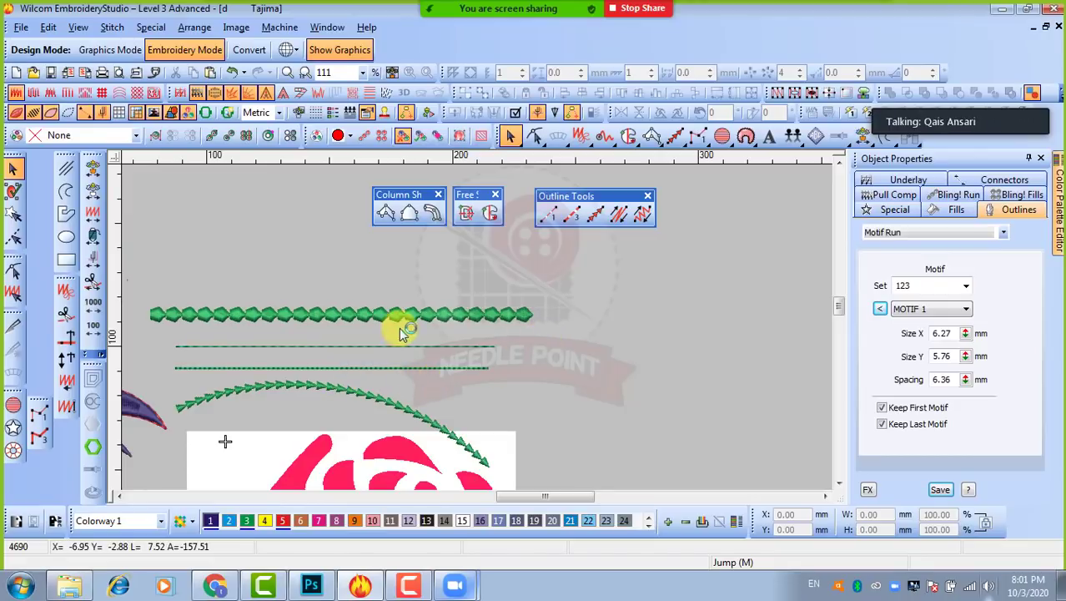
pyautogui.click(465, 317)
pyautogui.click(601, 342)
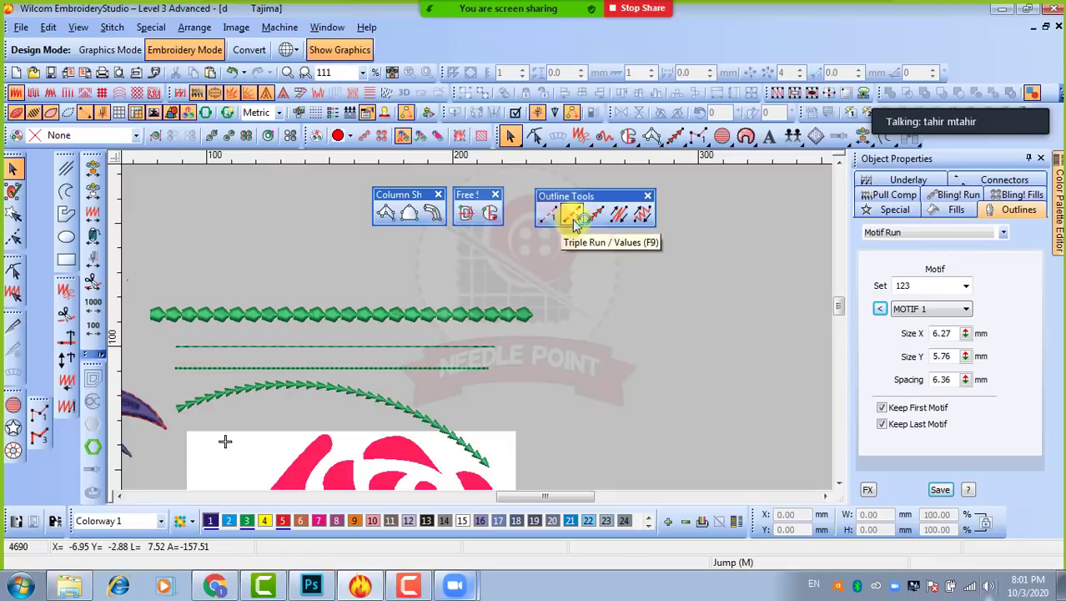
# Step: Draw a horizontal Backstitch line about 133 mm long between the pentagon motif line and the upper straight line
pyautogui.click(619, 216)
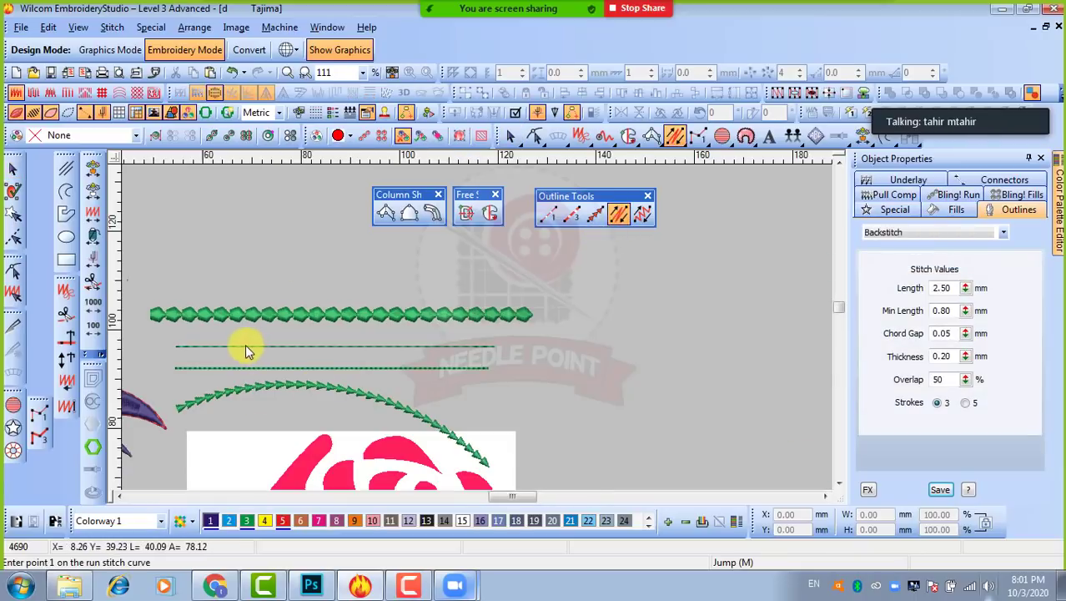
pyautogui.scroll(1, 245, 345)
pyautogui.click(315, 312)
pyautogui.scroll(-2, 535, 332)
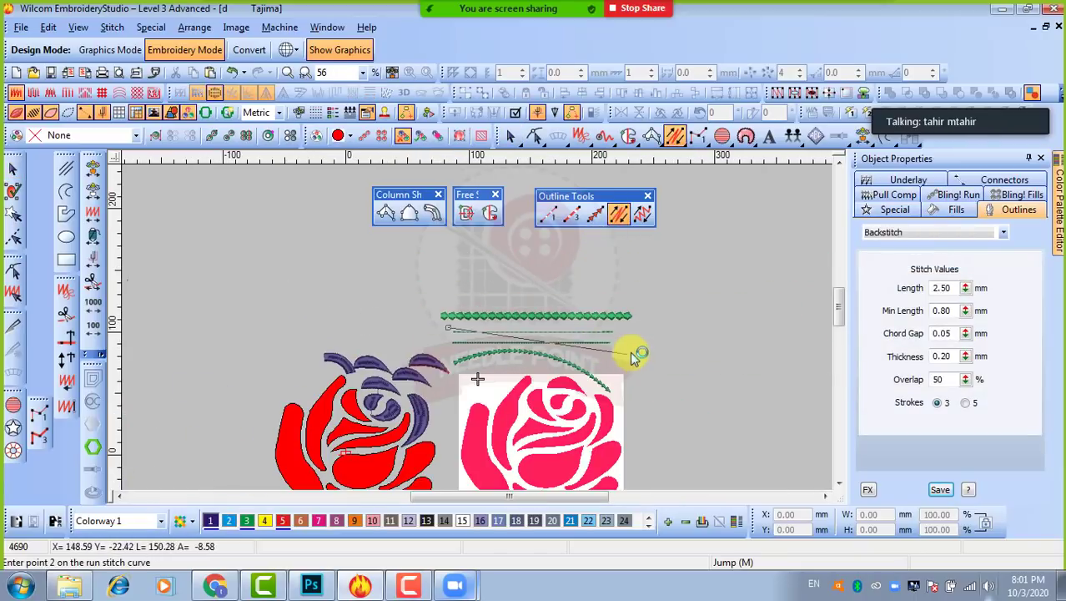
pyautogui.scroll(1, 631, 352)
pyautogui.click(478, 314)
pyautogui.press('Return')
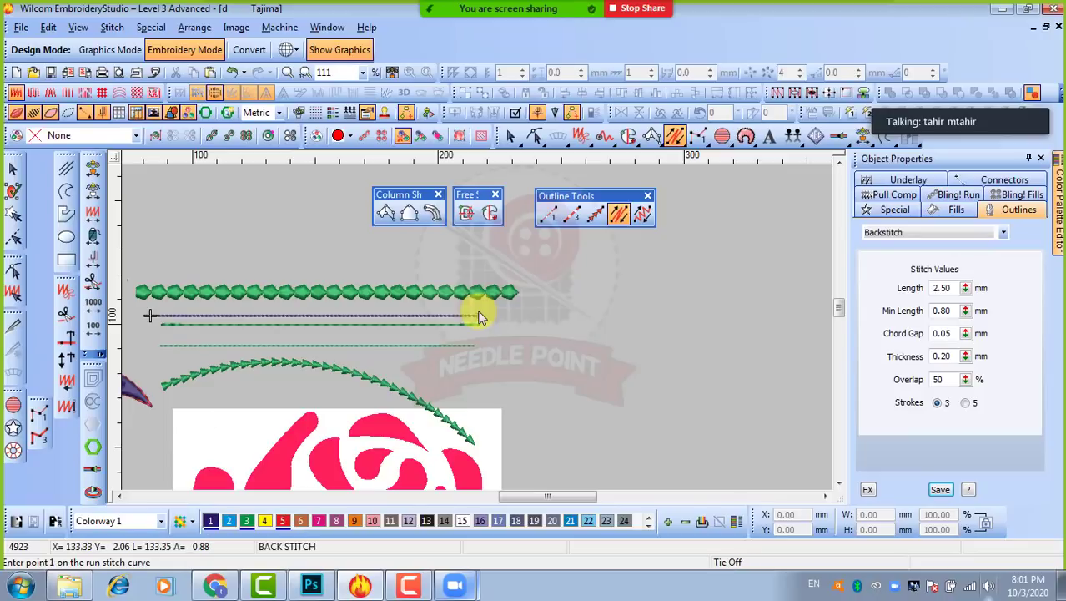
# Step: Recolor the new Backstitch line with green color 3 and examine its stitches up close against the straight lines
pyautogui.click(13, 167)
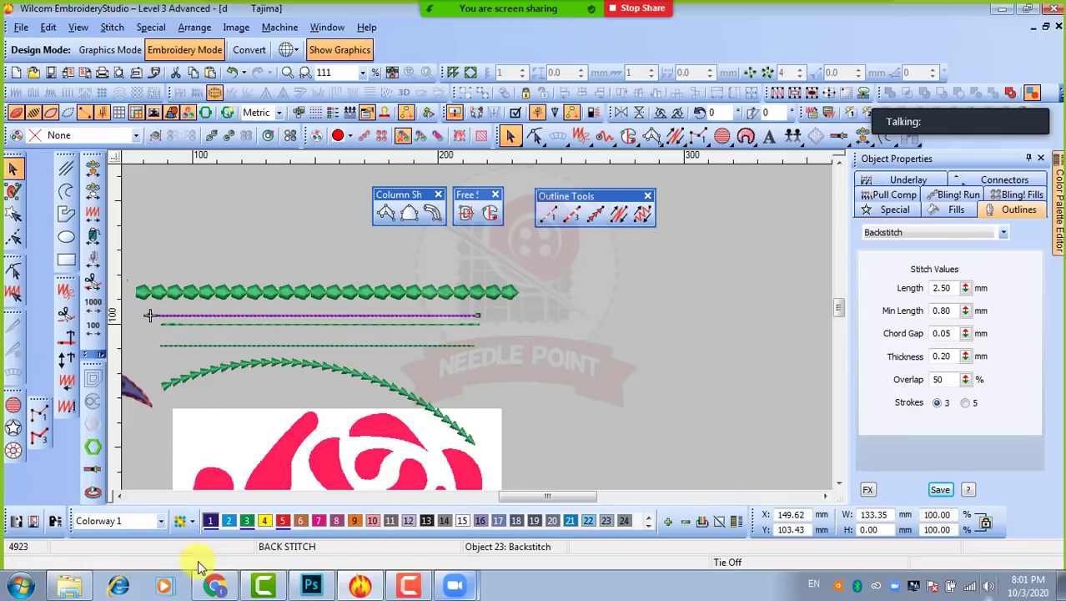
pyautogui.click(247, 522)
pyautogui.scroll(2, 273, 322)
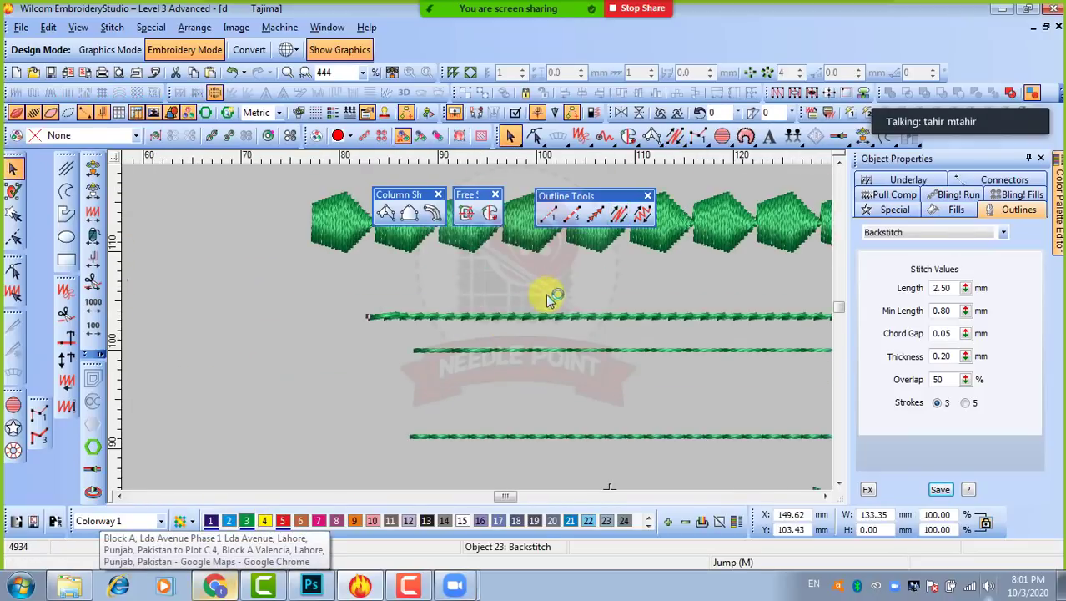
pyautogui.scroll(3, 483, 317)
pyautogui.scroll(-3, 502, 326)
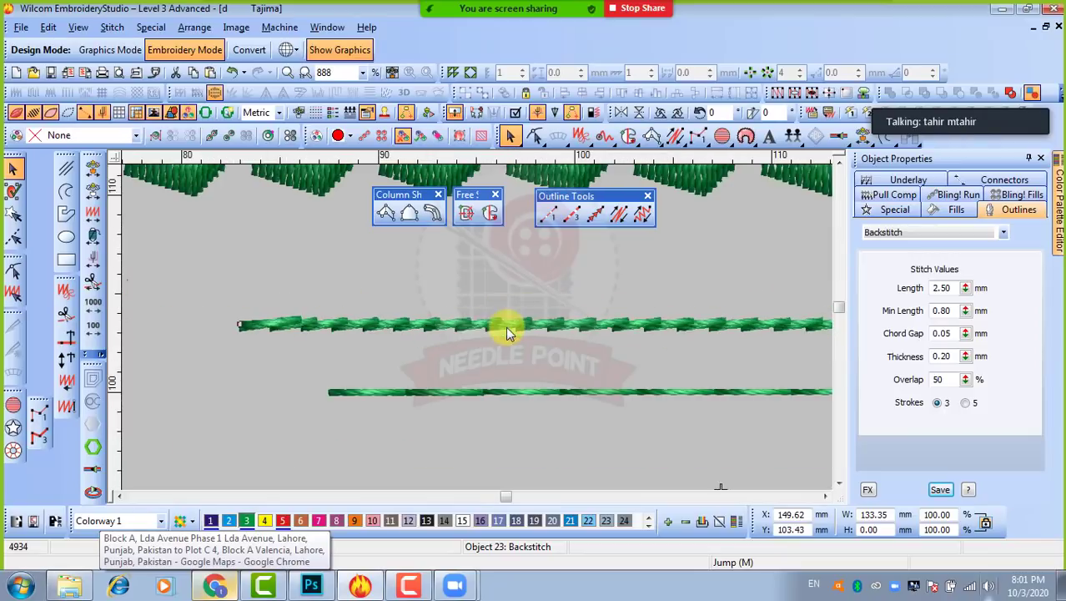
pyautogui.scroll(2, 483, 436)
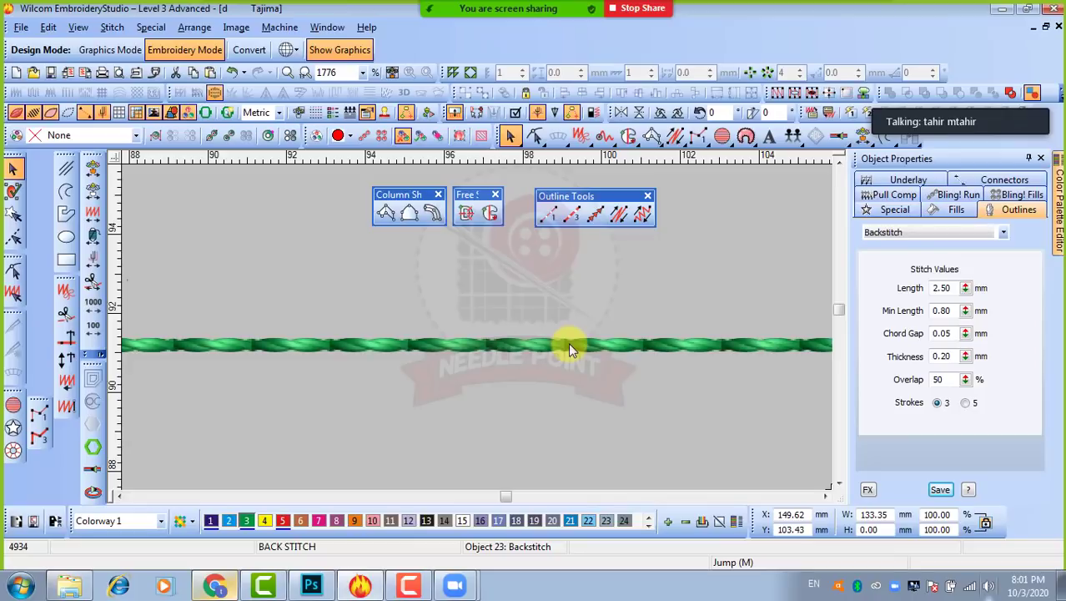
pyautogui.scroll(-3, 568, 342)
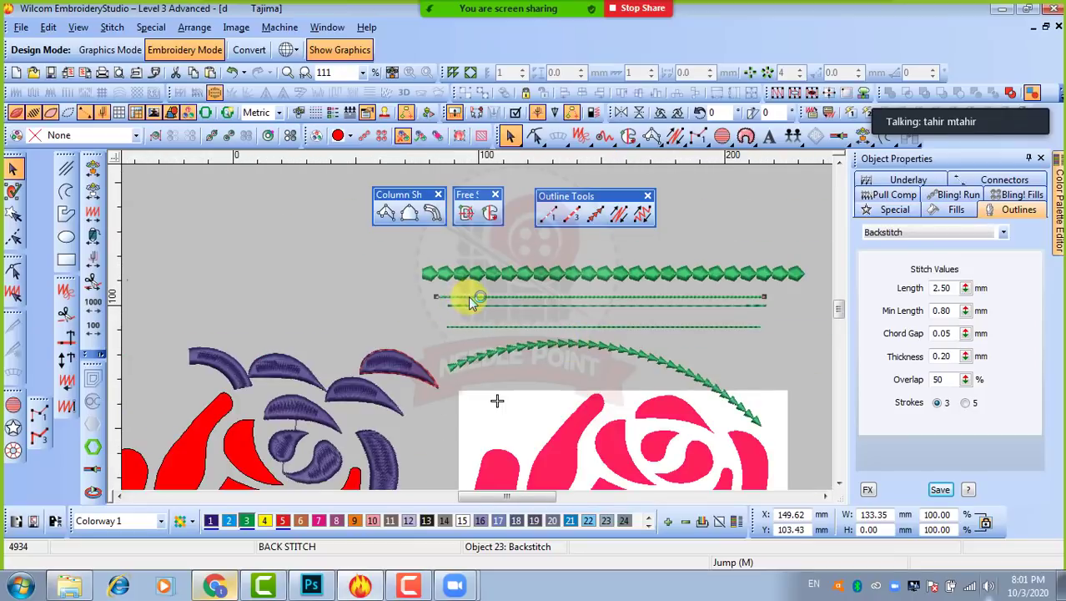
pyautogui.scroll(3, 468, 295)
pyautogui.scroll(1, 476, 327)
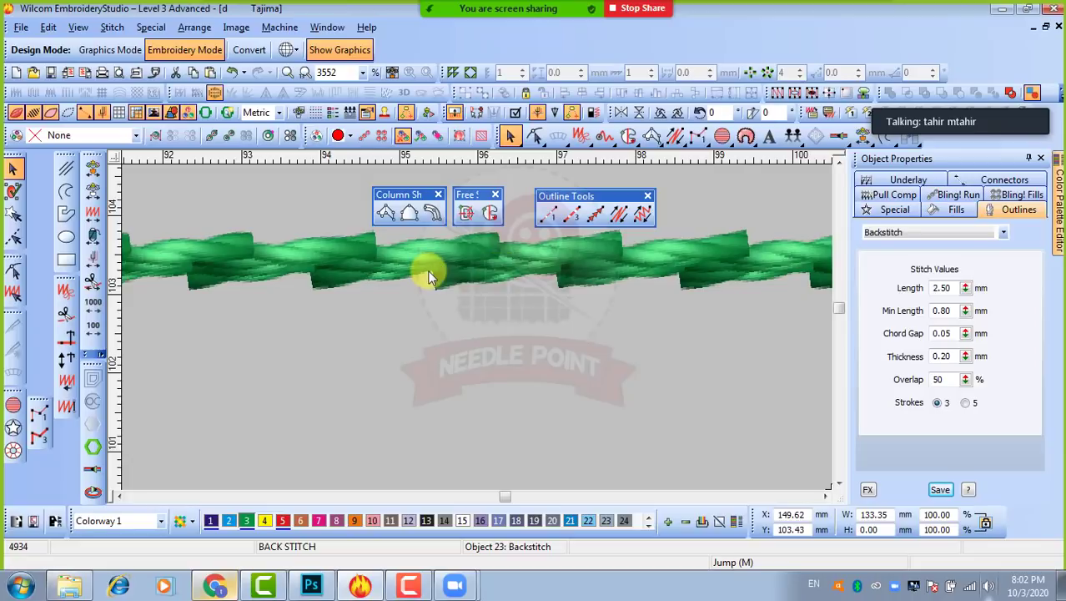
# Step: Try the five-stroke option on the Backstitch line and return it to three strokes
pyautogui.click(971, 404)
pyautogui.click(943, 407)
pyautogui.click(14, 171)
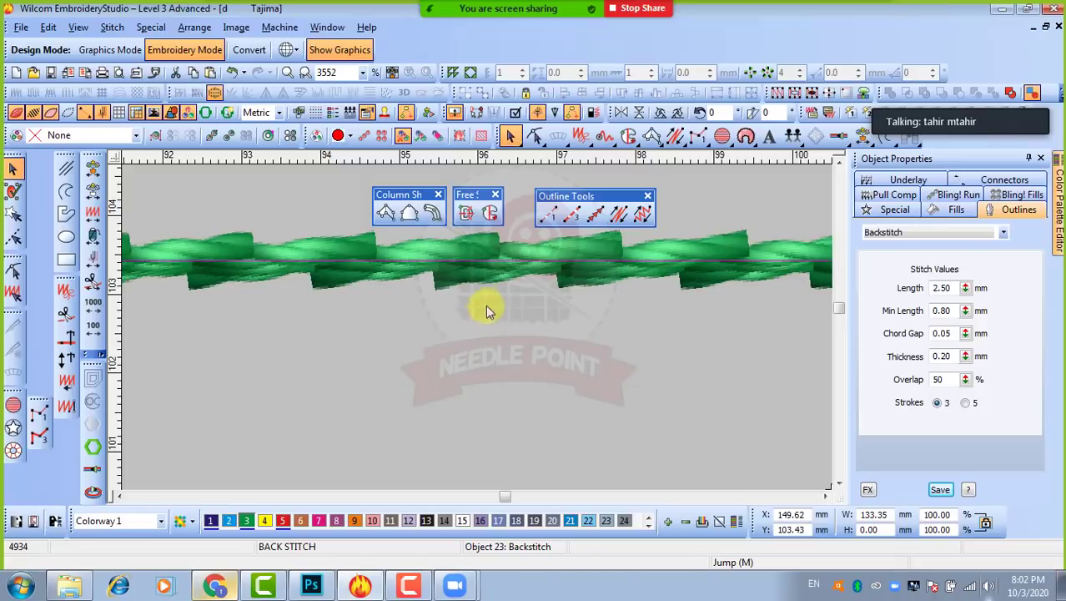
# Step: Try Overlap values of 36% and 66% on the Backstitch line and return the overlap to 50%
pyautogui.click(965, 356)
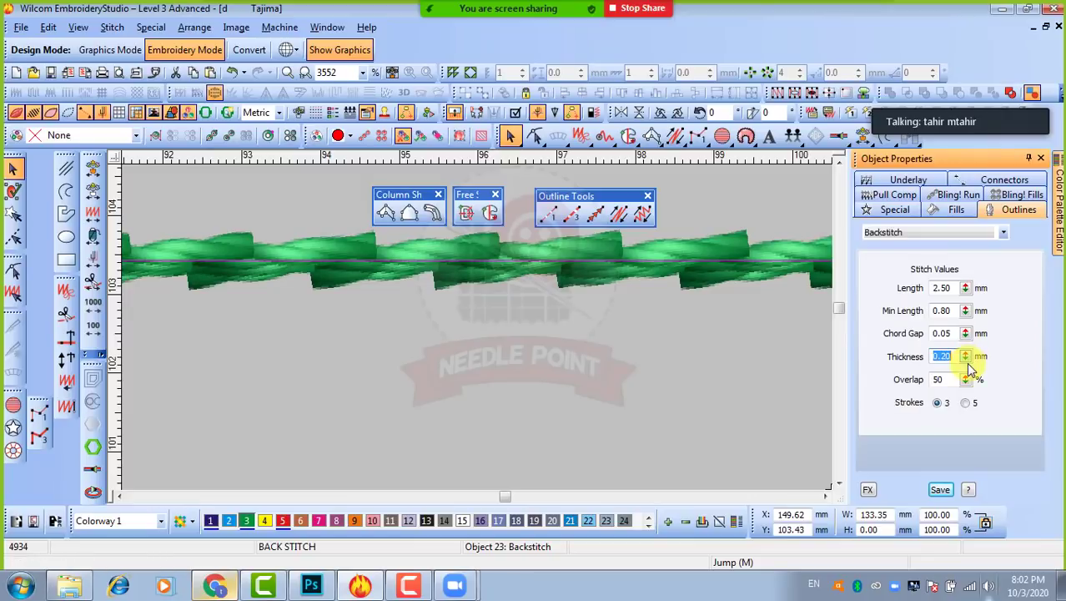
pyautogui.moveTo(966, 378); pyautogui.dragTo(906, 413)
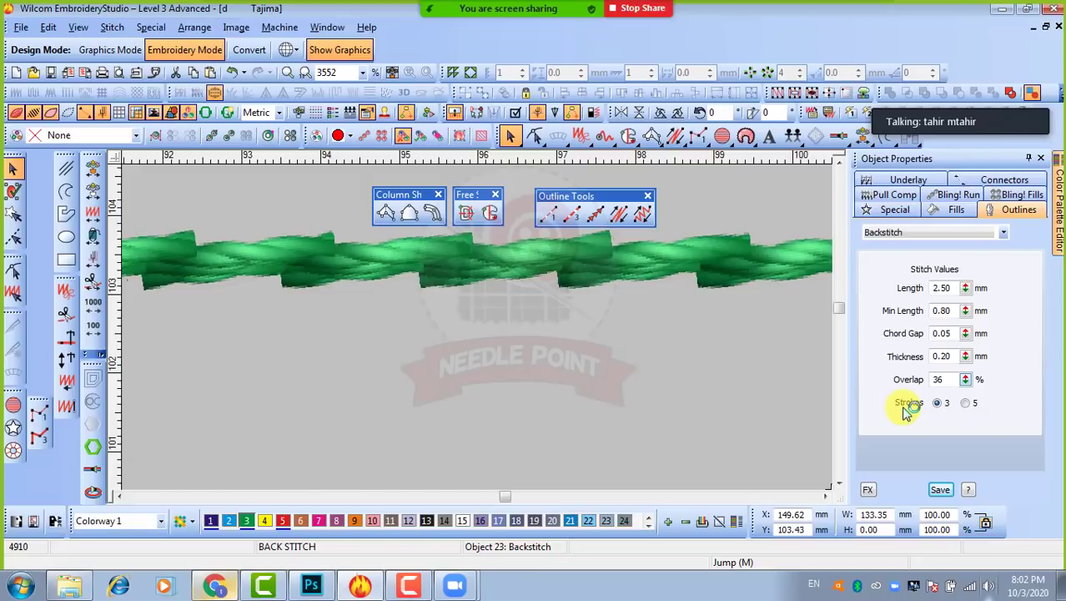
pyautogui.moveTo(965, 379); pyautogui.dragTo(902, 346)
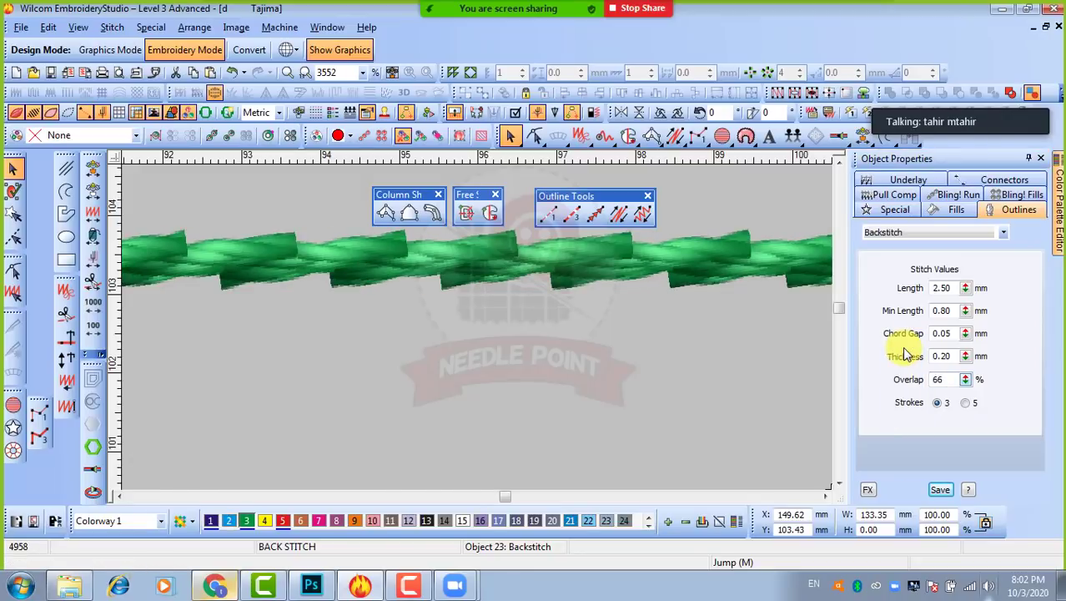
pyautogui.doubleClick(938, 378)
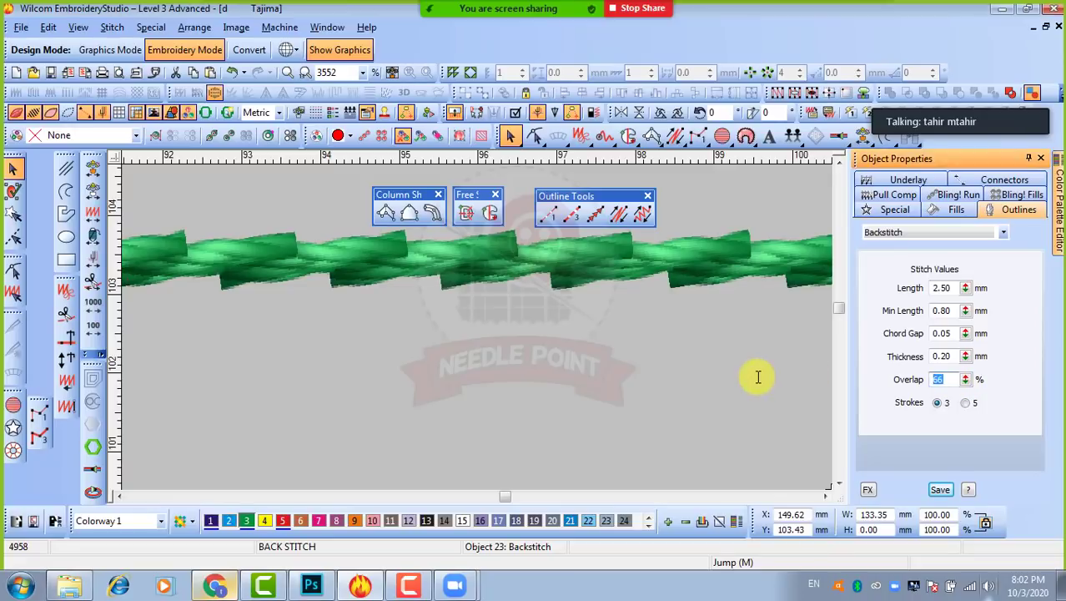
pyautogui.write('50')
pyautogui.press('Return')
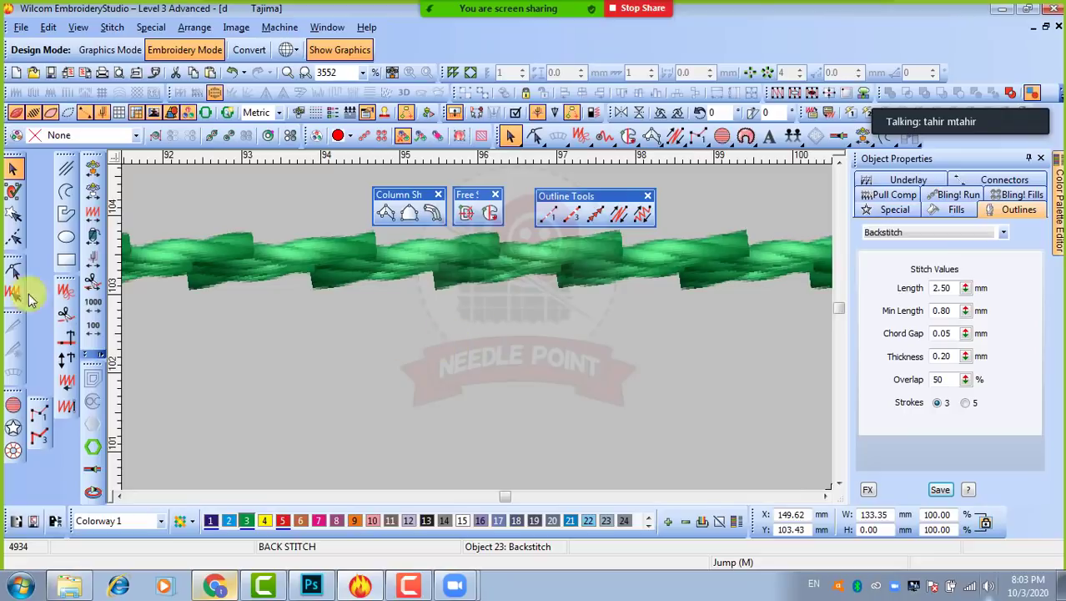
# Step: Compare the Backstitch line with the straight lines below it and deselect it
pyautogui.scroll(-3, 466, 326)
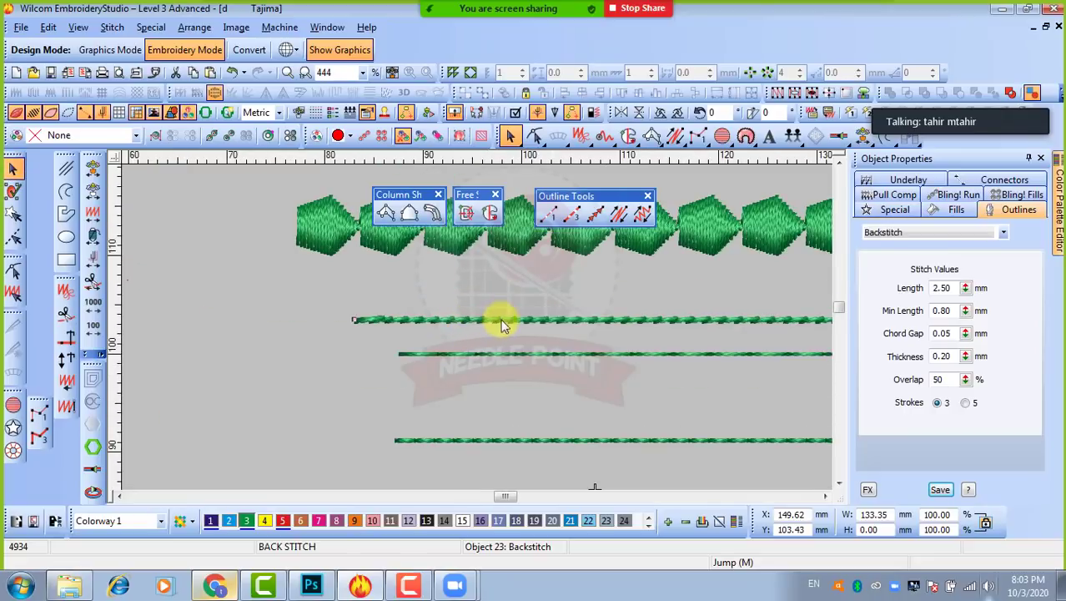
pyautogui.scroll(1, 500, 317)
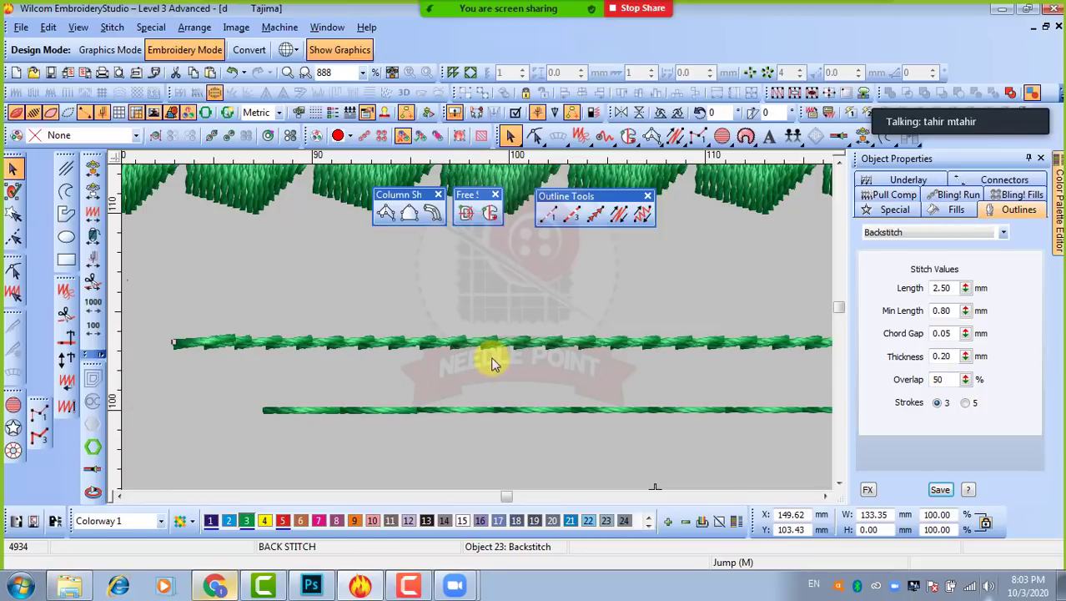
pyautogui.hotkey('shift', 'z')
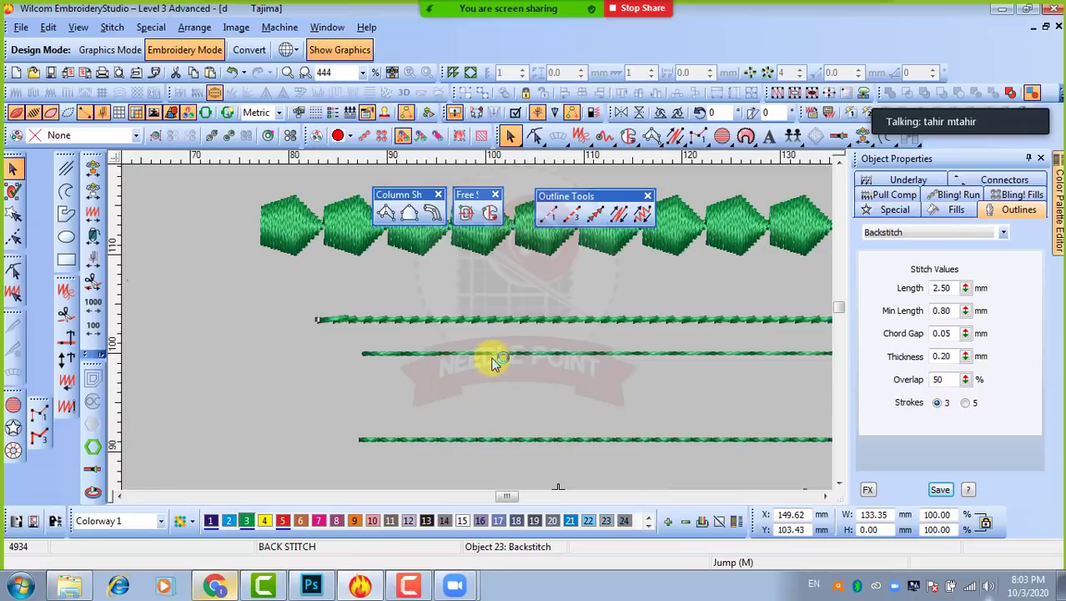
pyautogui.click(229, 340)
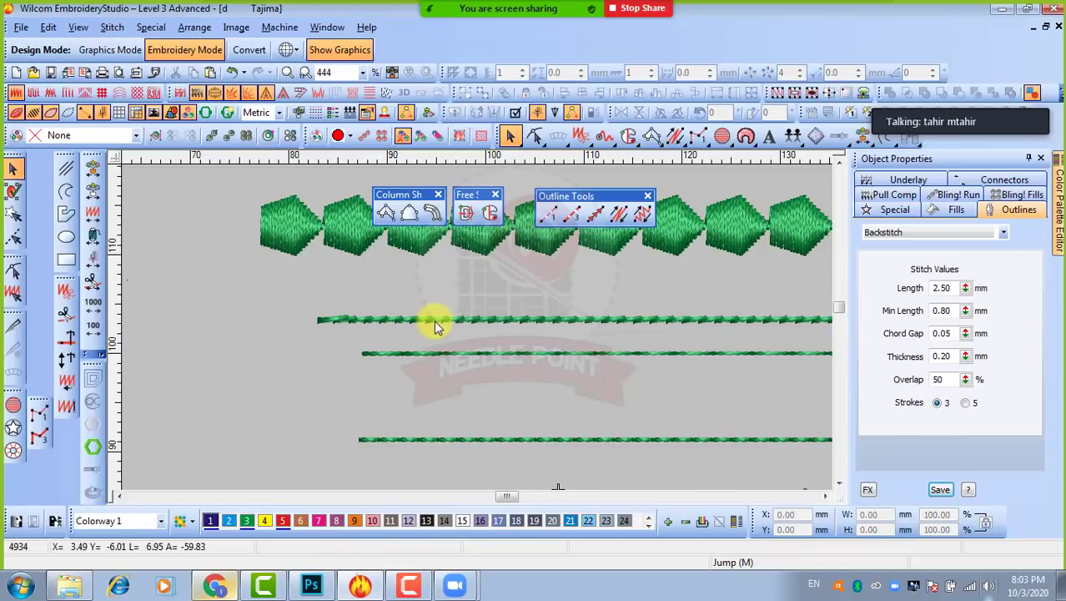
# Step: Draw a horizontal Stemstitch line about 135 mm long between the upper and lower straight lines
pyautogui.click(642, 216)
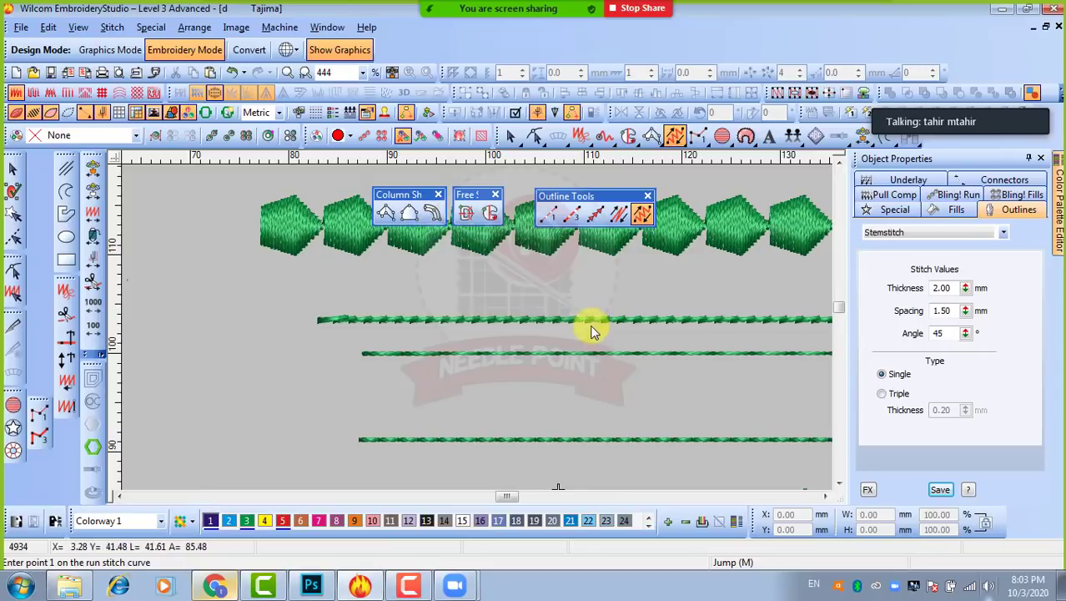
pyautogui.scroll(-2, 593, 328)
pyautogui.scroll(1, 479, 354)
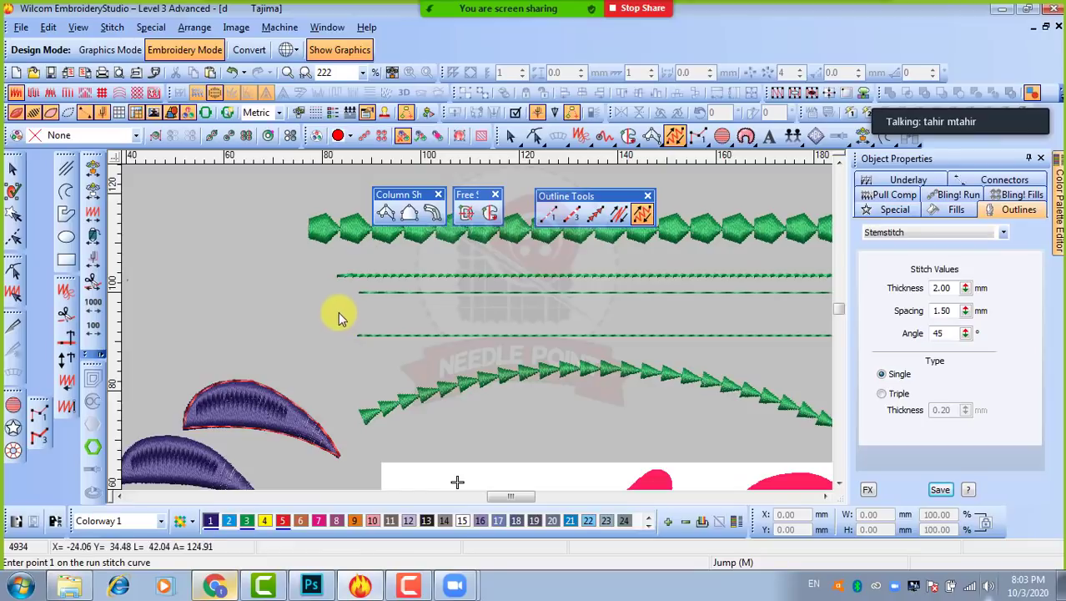
pyautogui.click(337, 310)
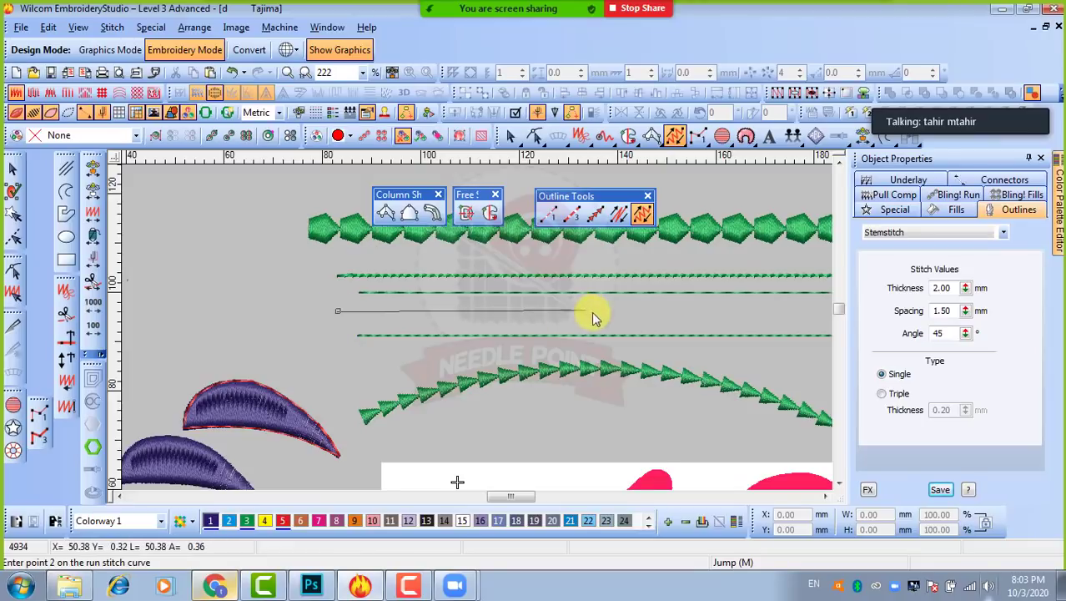
pyautogui.scroll(-1, 593, 316)
pyautogui.scroll(1, 592, 325)
pyautogui.click(677, 324)
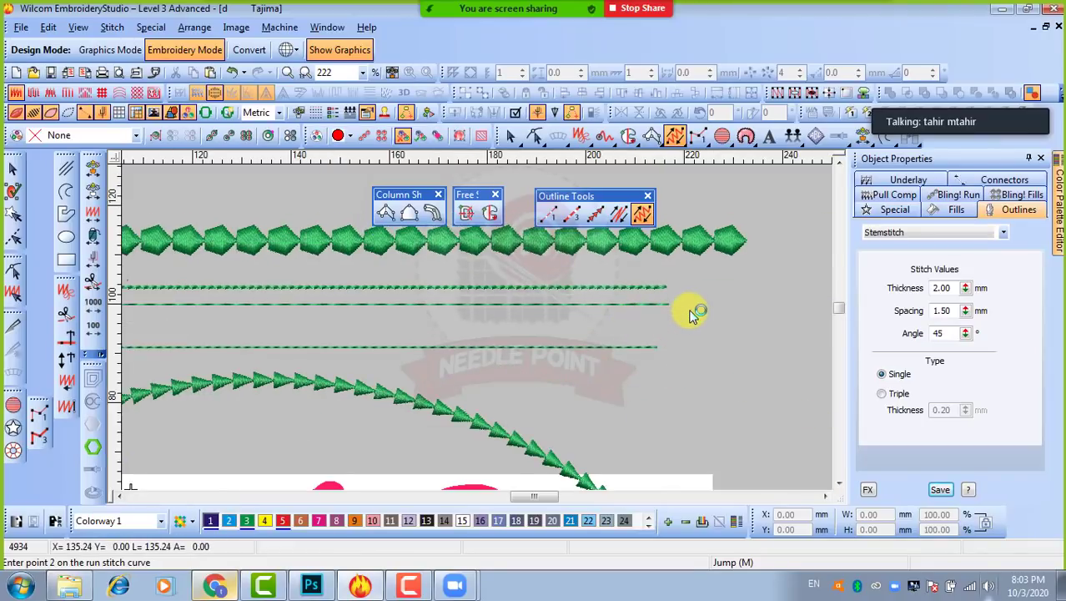
pyautogui.press('Return')
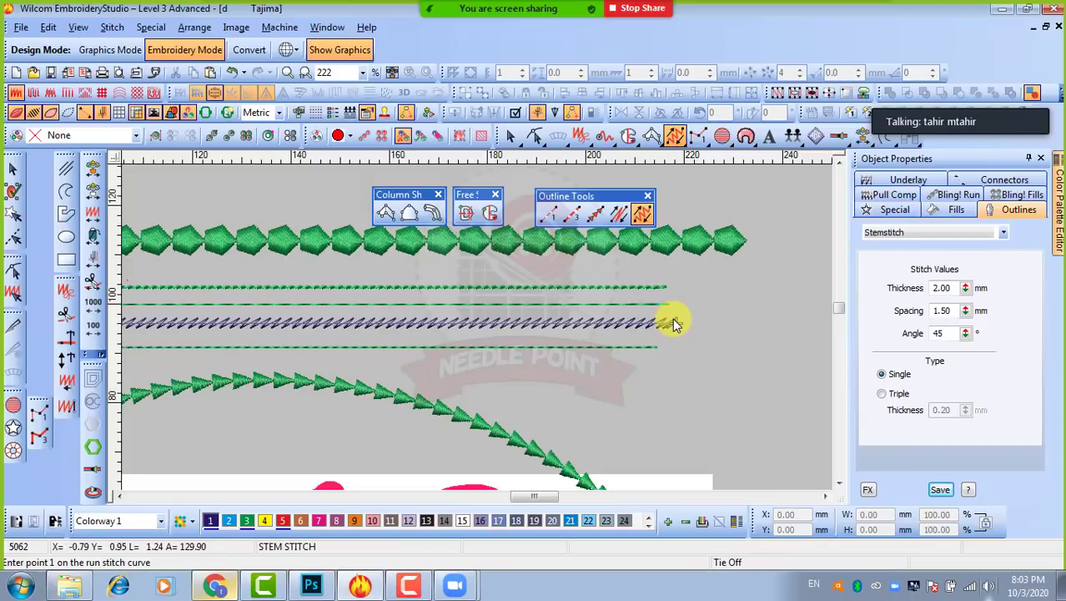
# Step: Recolor the Stemstitch line with green color 3, examine its stitches, and deselect it
pyautogui.click(13, 167)
pyautogui.click(246, 522)
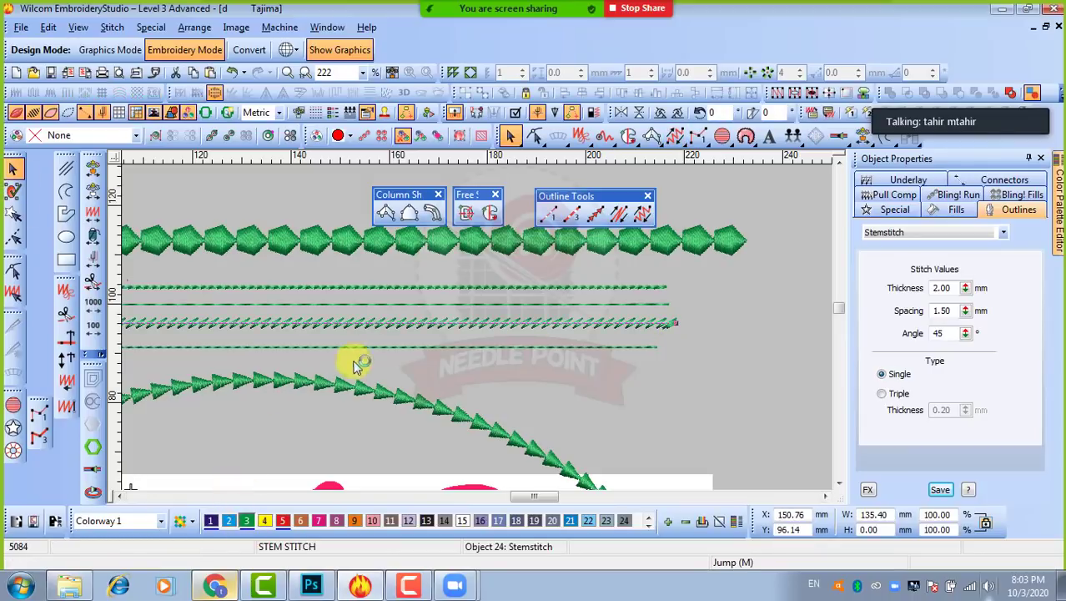
pyautogui.scroll(1, 454, 321)
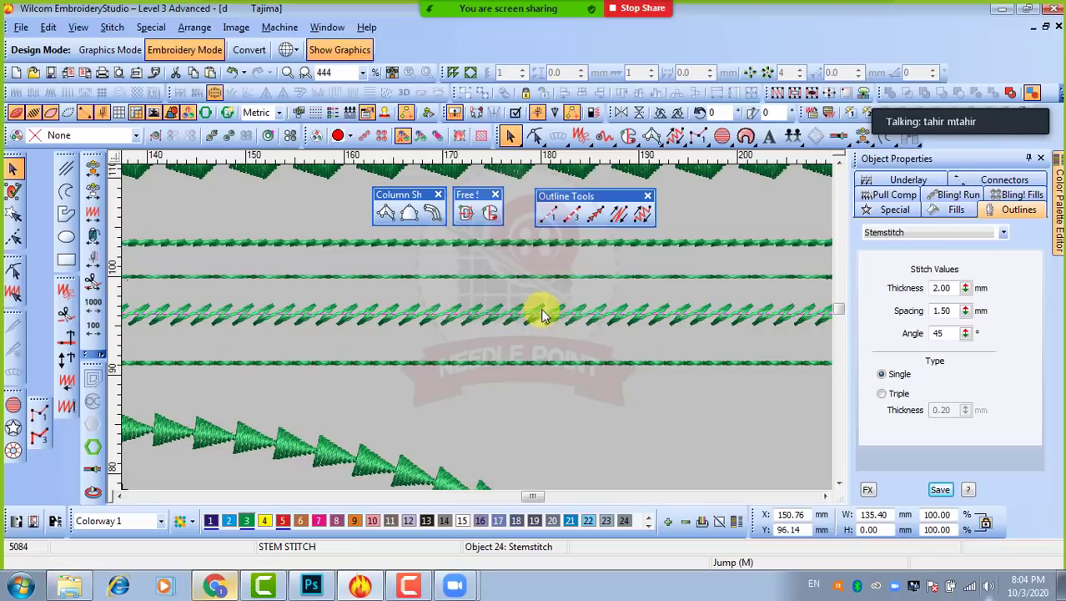
pyautogui.scroll(-2, 546, 310)
pyautogui.scroll(1, 501, 334)
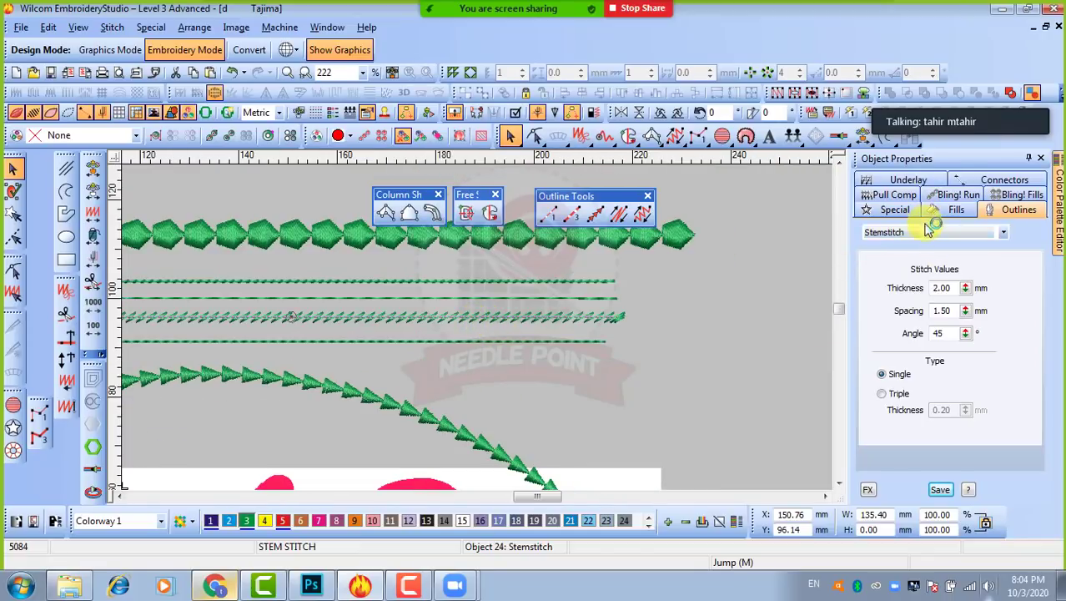
pyautogui.scroll(-1, 386, 376)
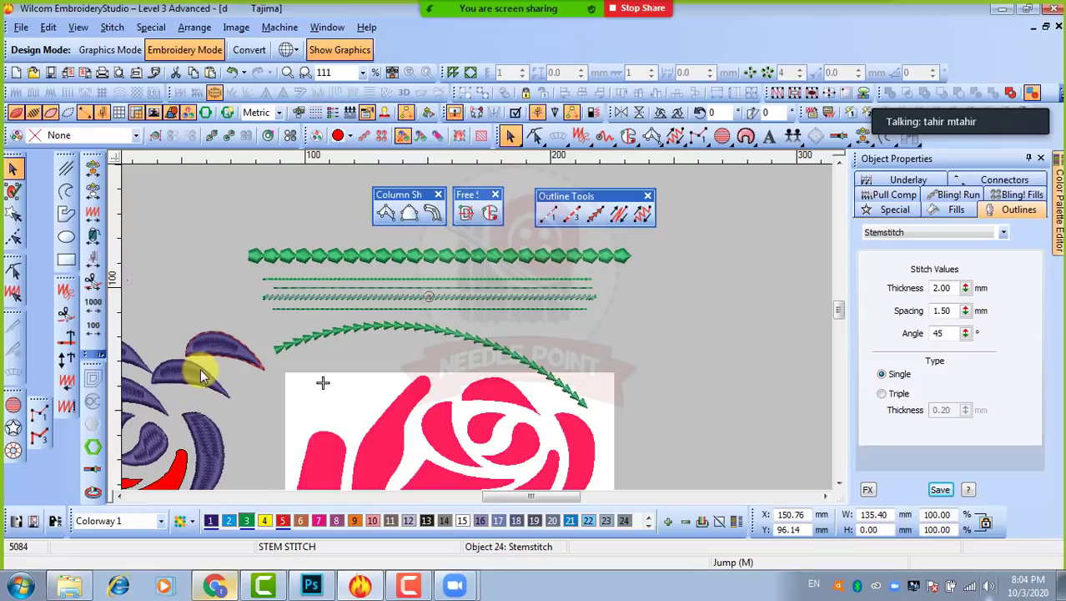
pyautogui.scroll(1, 403, 298)
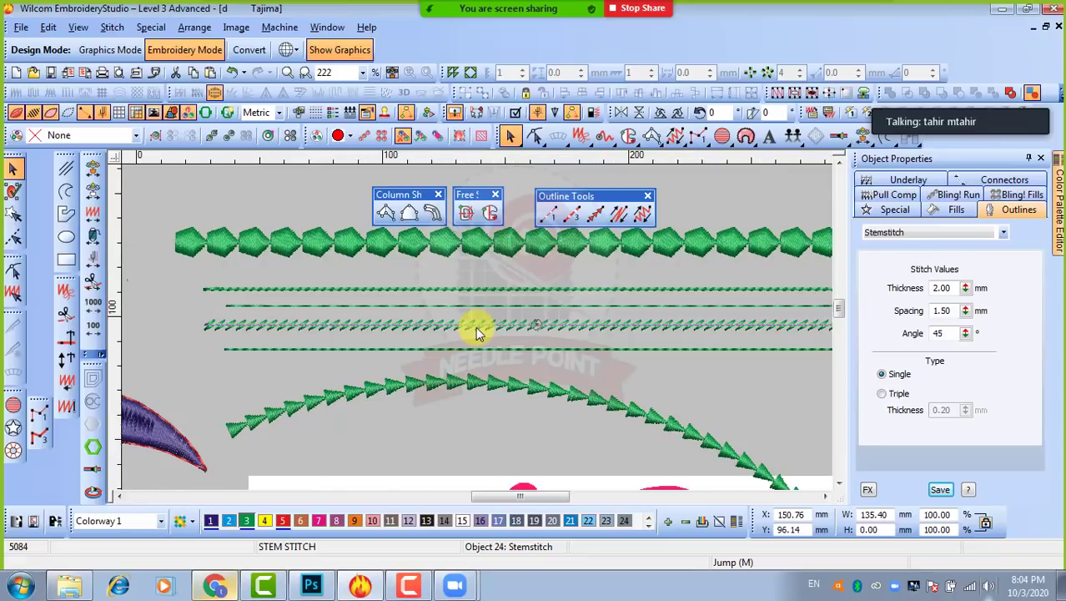
pyautogui.scroll(-1, 499, 327)
pyautogui.scroll(2, 471, 328)
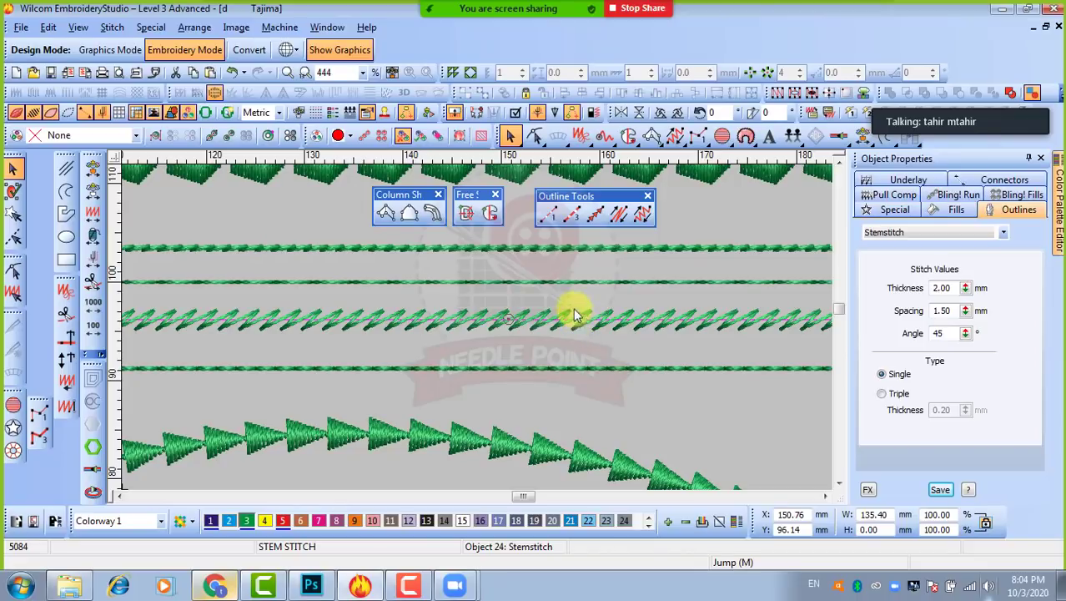
pyautogui.click(565, 344)
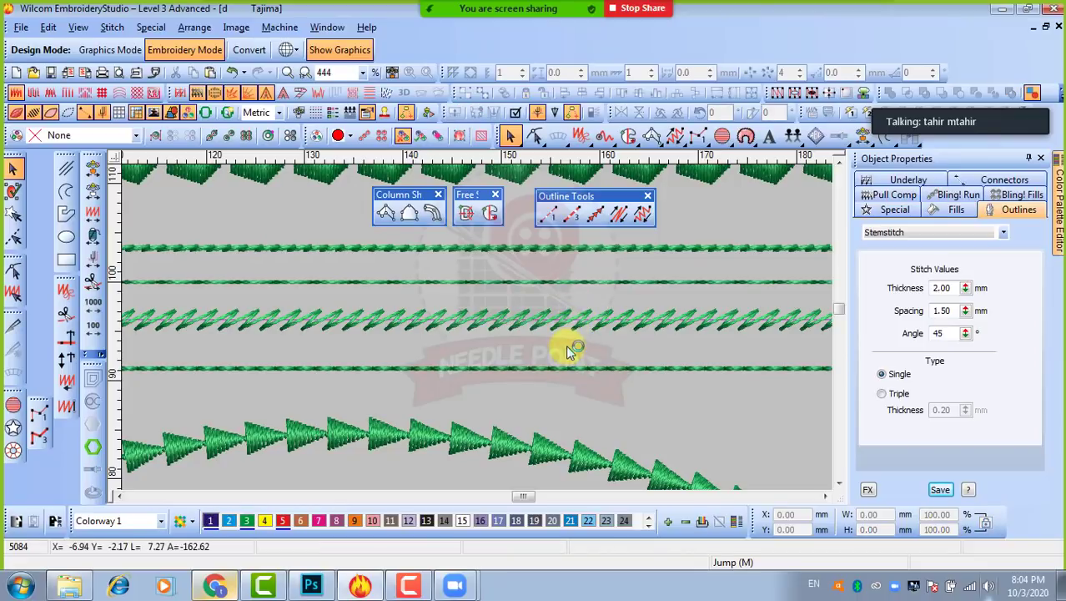
# Step: Draw a horizontal Input C satin column about 126 mm long and 3 mm wide between the lower straight line and the curved motif line
pyautogui.click(433, 215)
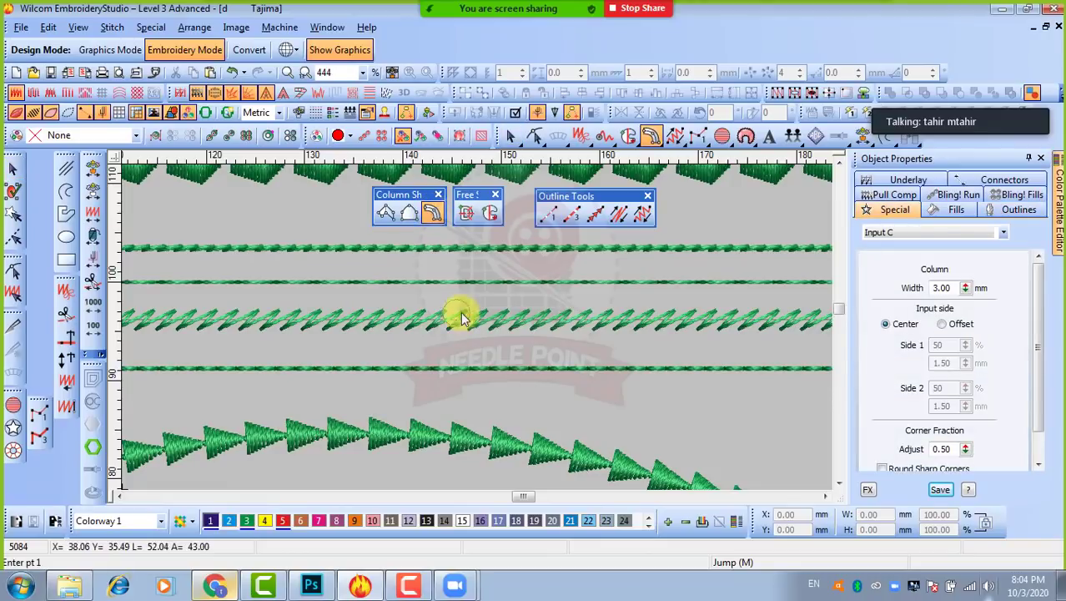
pyautogui.scroll(-1, 457, 309)
pyautogui.click(171, 366)
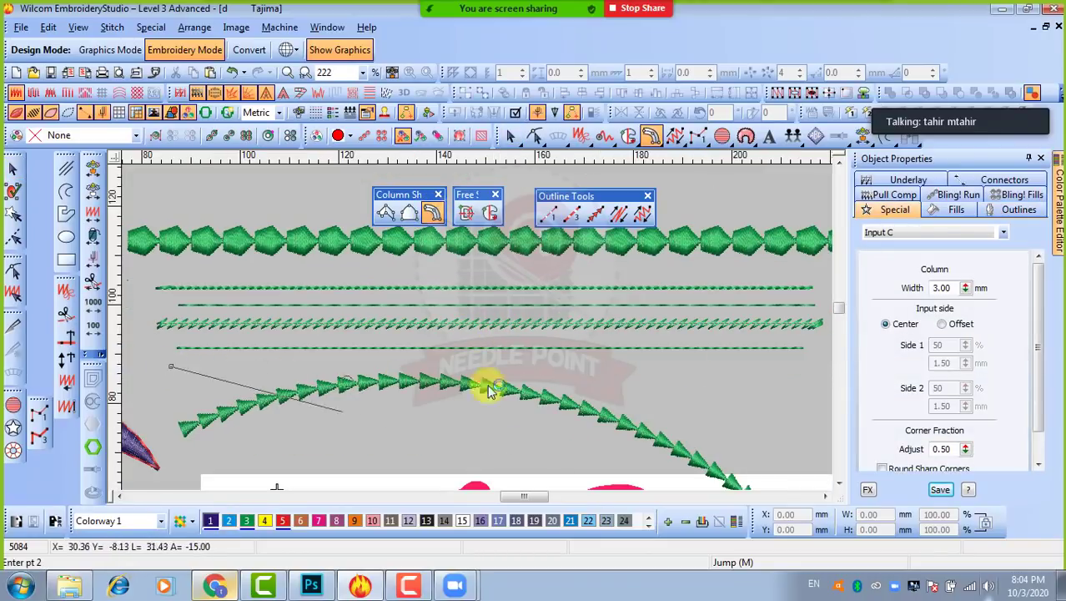
pyautogui.click(790, 368)
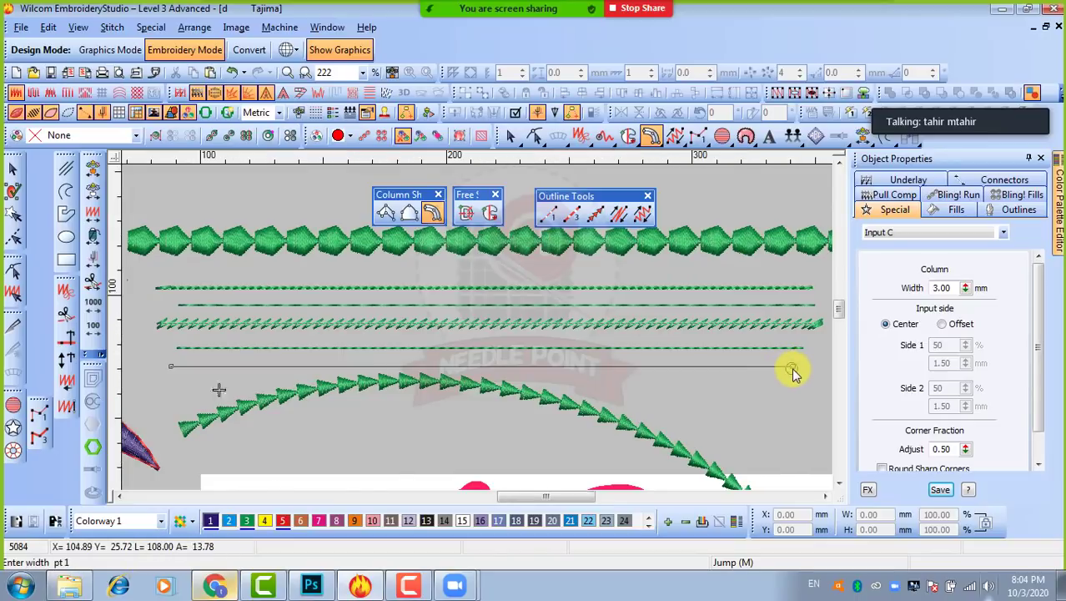
pyautogui.press('Return')
pyautogui.scroll(-1, 793, 369)
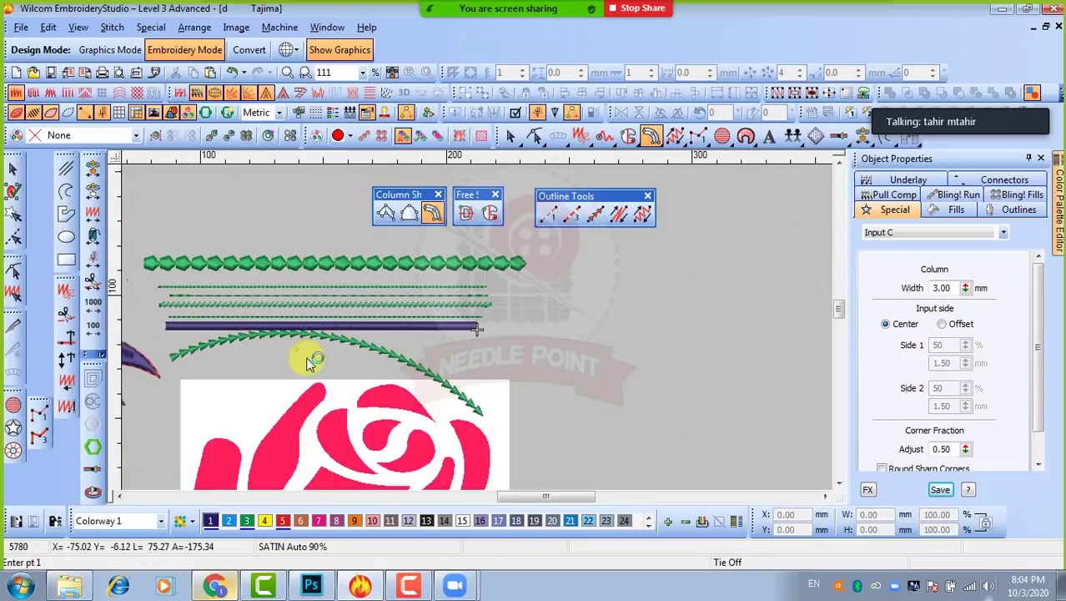
# Step: Recolor the new Input C column with green color 3
pyautogui.press('Escape')
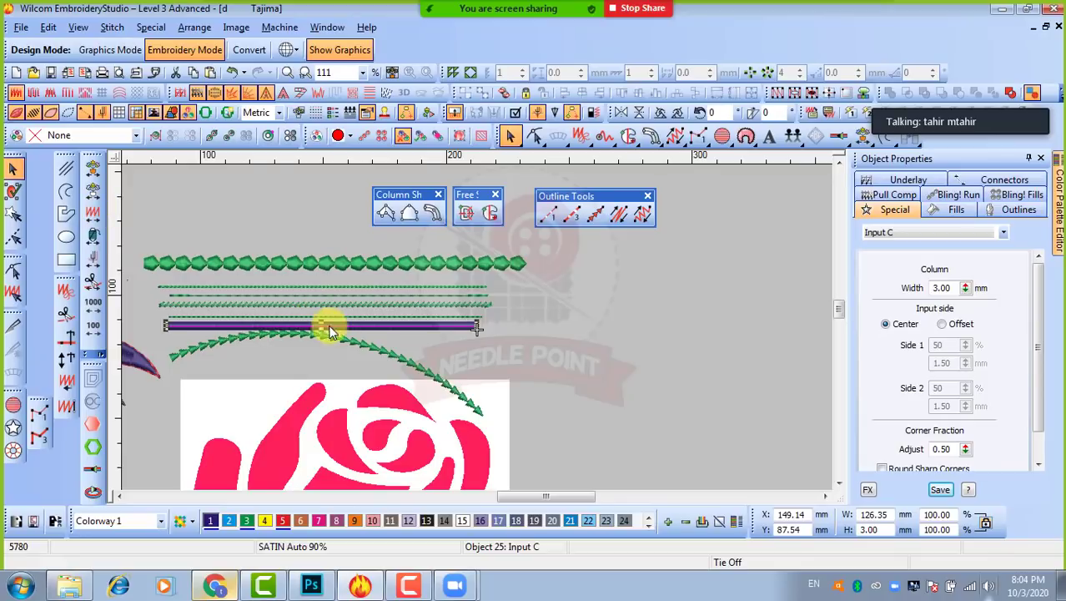
pyautogui.scroll(3, 326, 323)
pyautogui.click(246, 521)
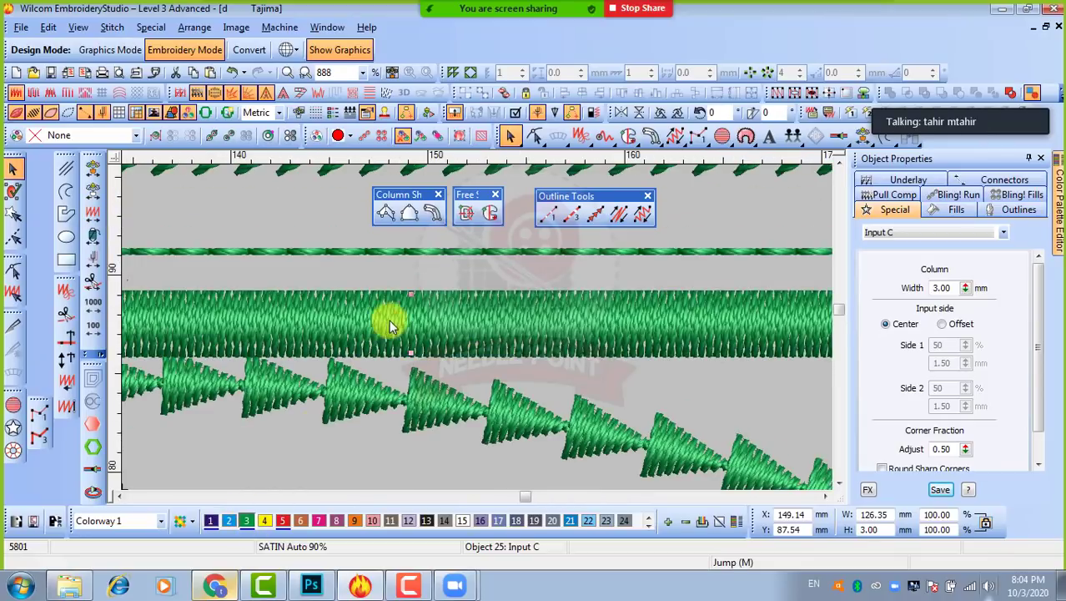
pyautogui.scroll(-1, 475, 321)
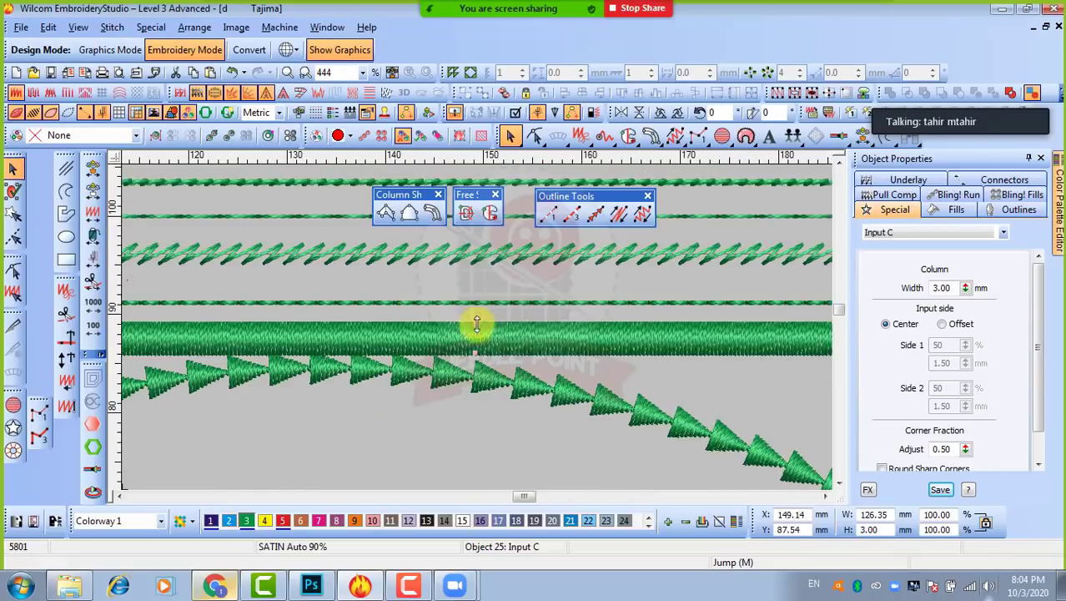
# Step: Compare the Stemstitch line with the Input C column and examine the Stemstitch line's outline stitch values
pyautogui.click(491, 254)
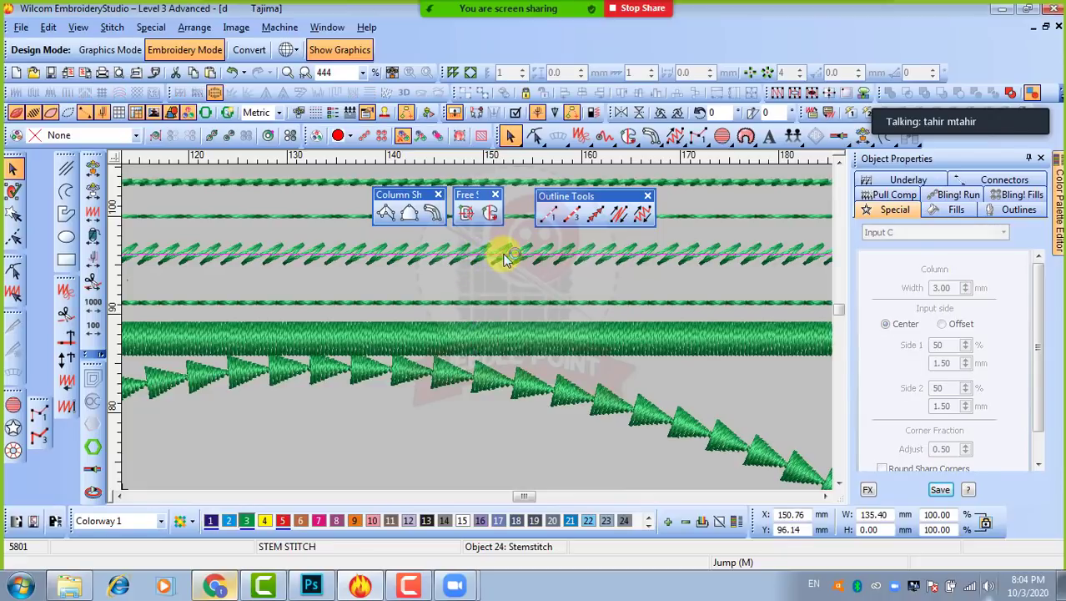
pyautogui.click(583, 337)
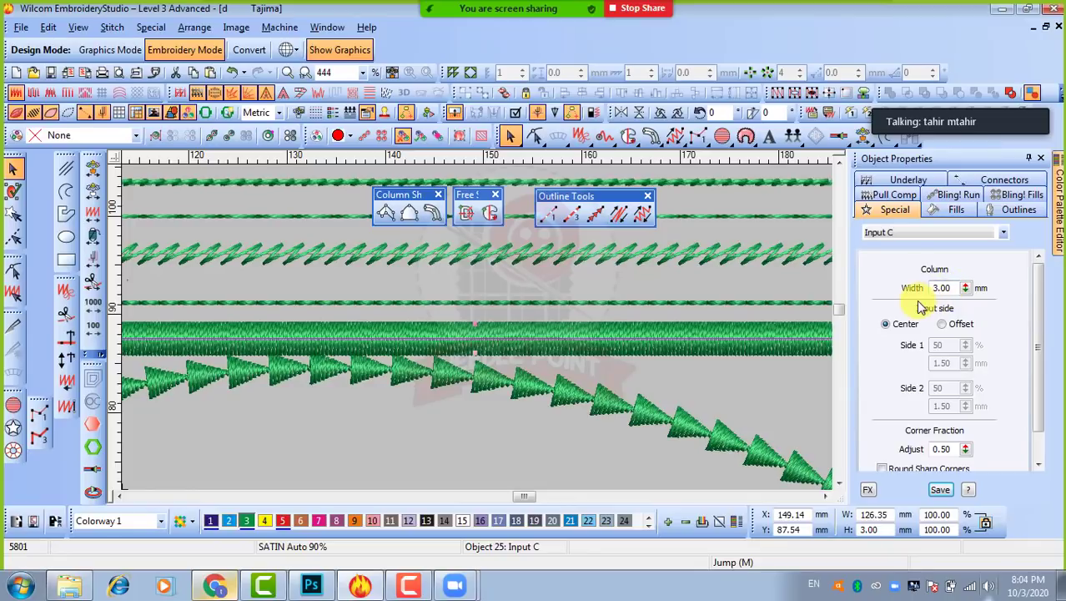
pyautogui.click(522, 257)
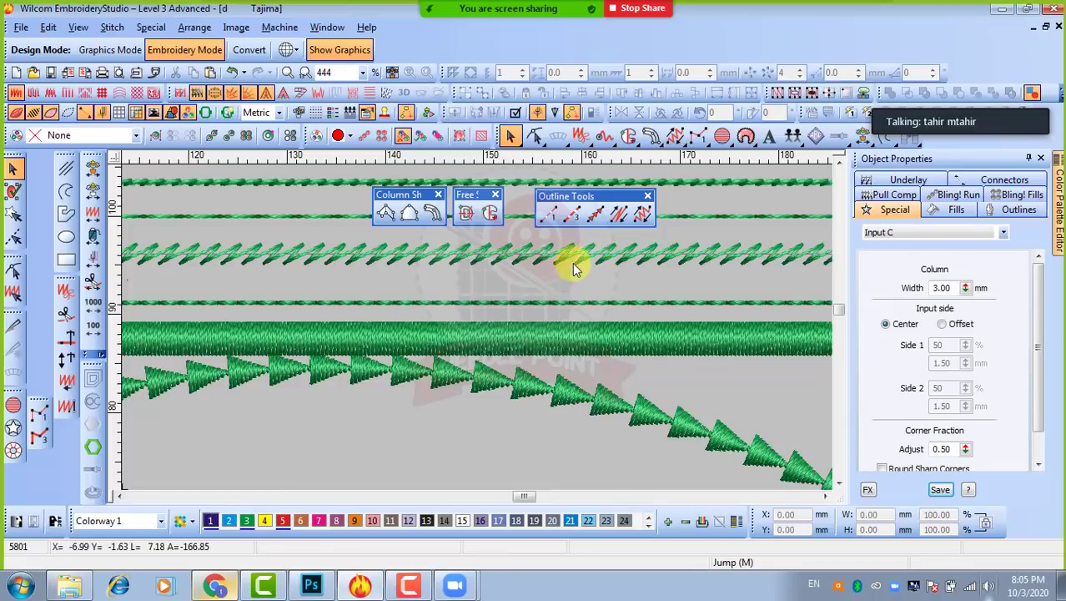
pyautogui.click(1013, 209)
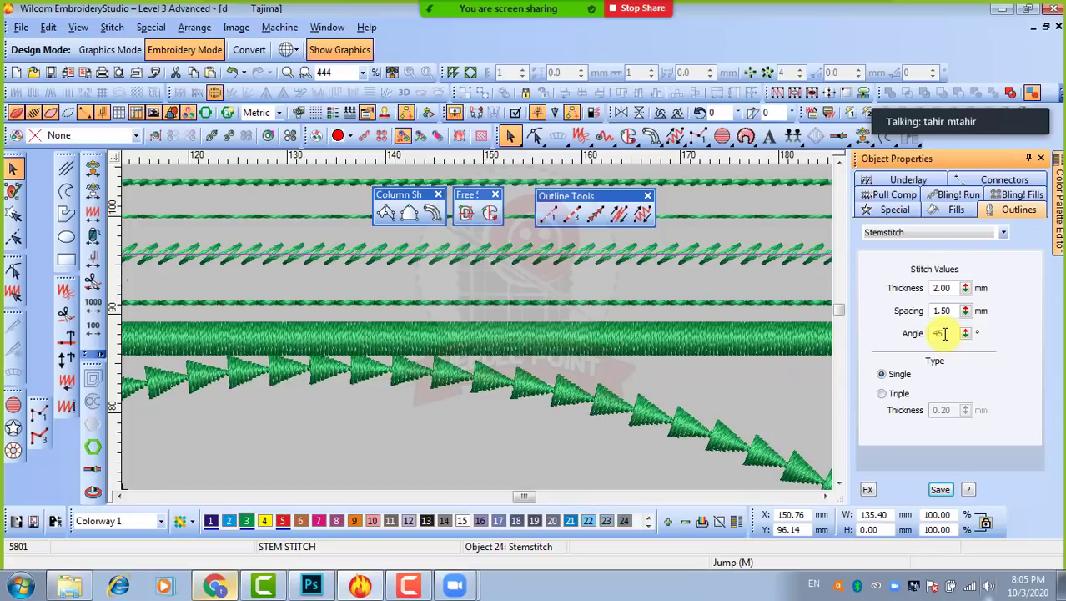
# Step: Turn off Auto Spacing for the Input C column's satin fill and set its stitch spacing to 1.5 mm
pyautogui.click(699, 342)
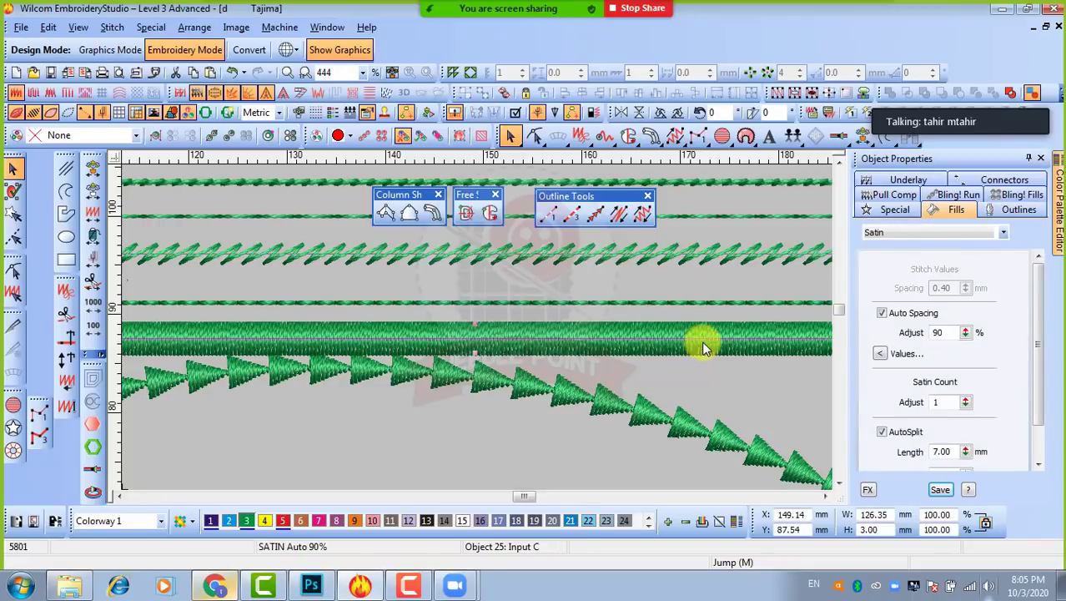
pyautogui.click(882, 313)
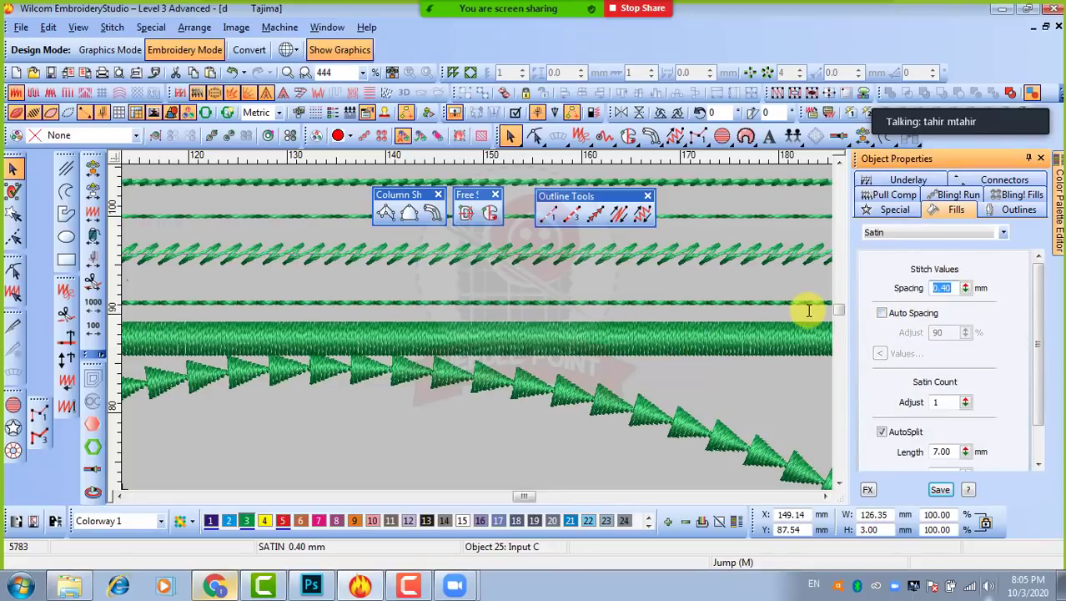
pyautogui.write('1.5')
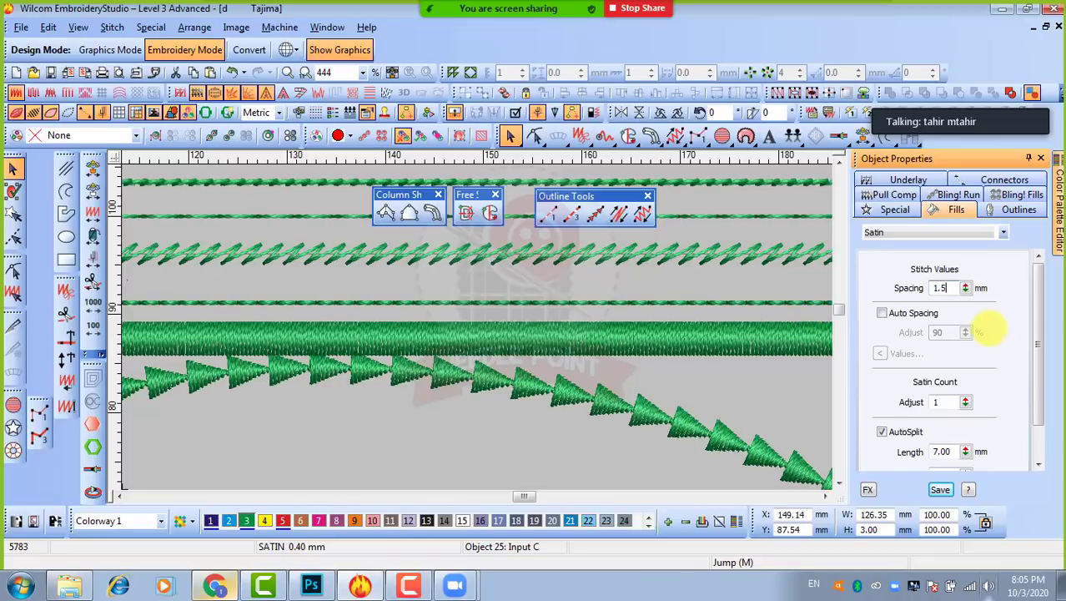
pyautogui.press('Return')
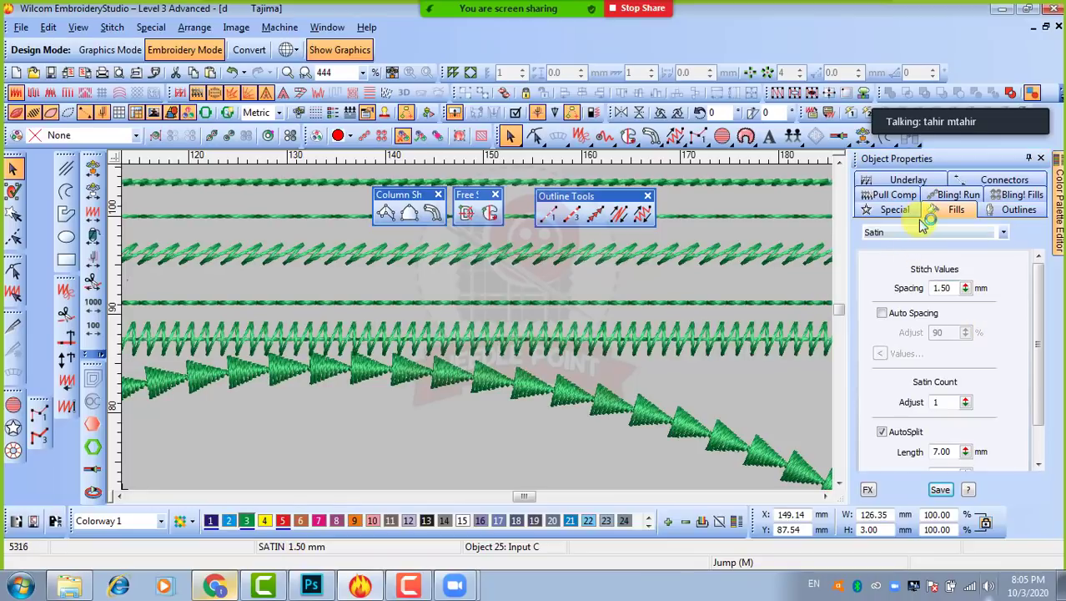
# Step: Set the Input C column's width to 2 mm
pyautogui.click(896, 210)
pyautogui.doubleClick(945, 287)
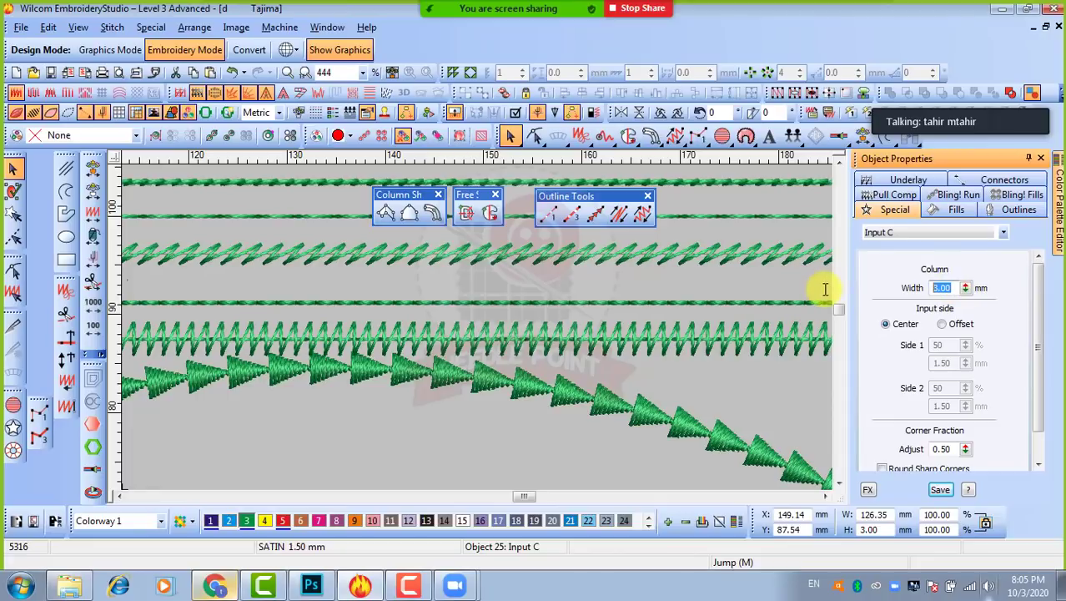
pyautogui.write('2')
pyautogui.press('Return')
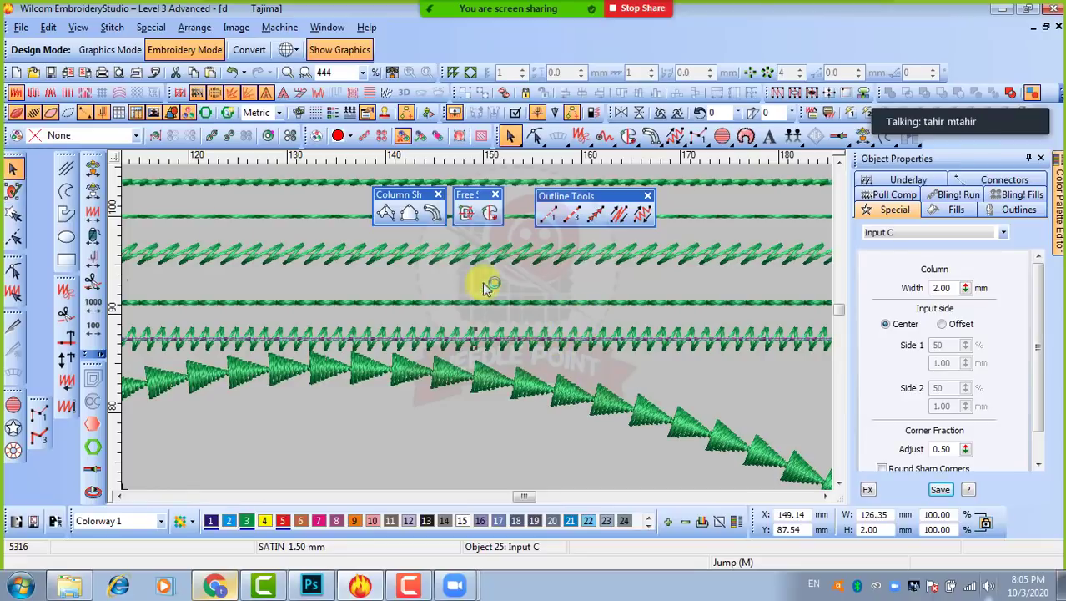
# Step: Compare the Stemstitch line with the Input C column, then set the Stemstitch angle to 90° and thickness to 3 mm
pyautogui.click(498, 259)
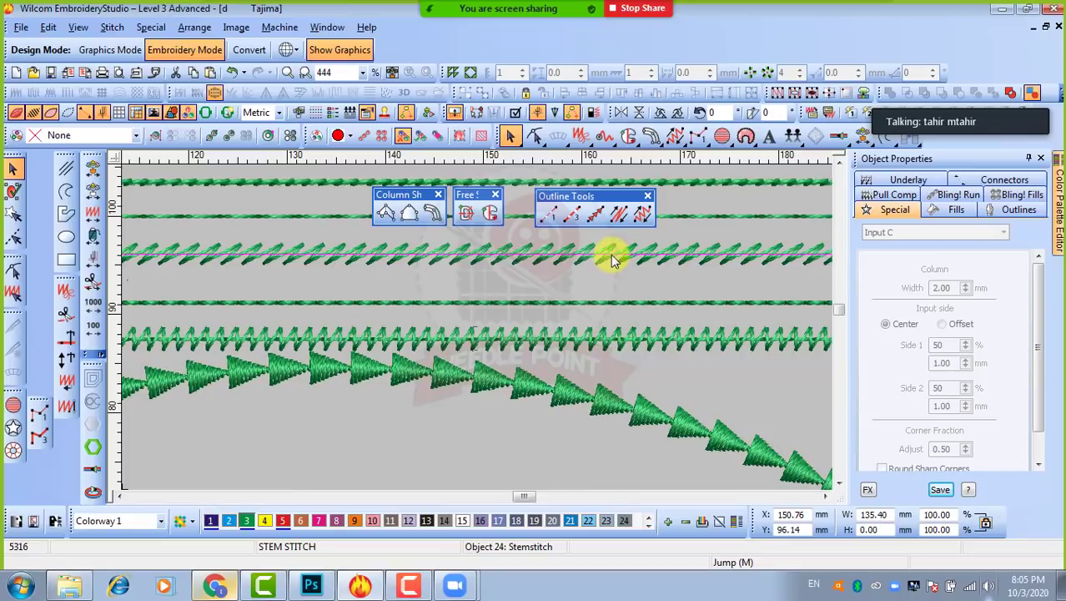
pyautogui.click(607, 346)
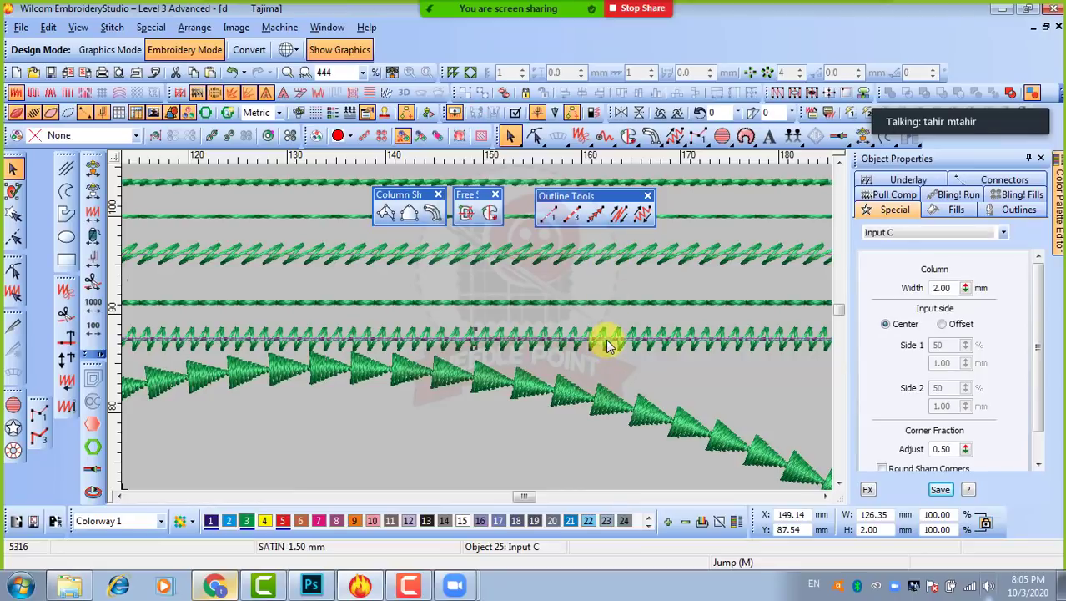
pyautogui.click(609, 251)
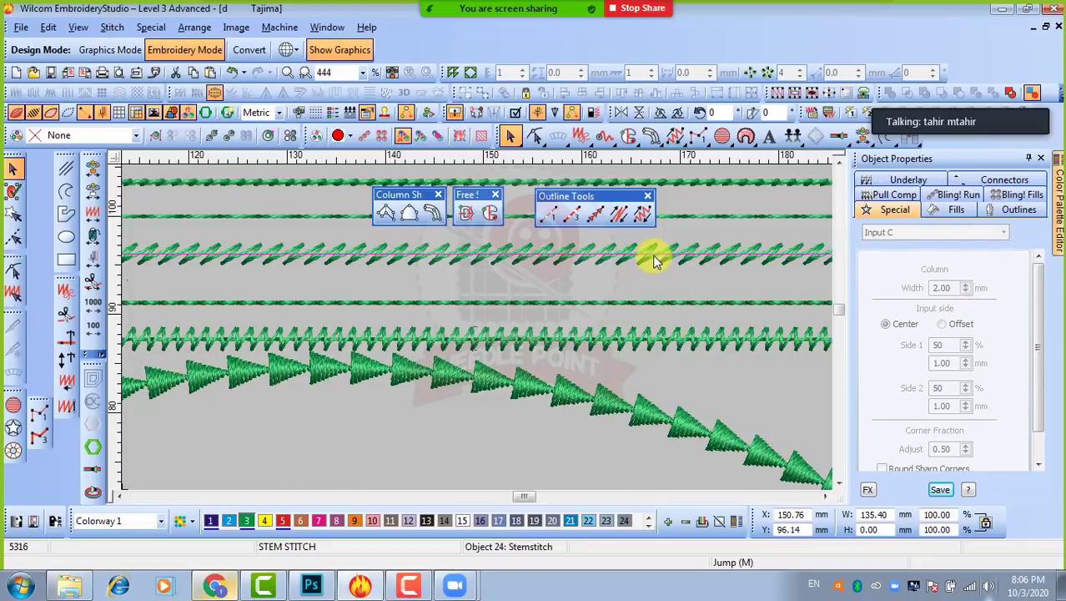
pyautogui.click(1016, 209)
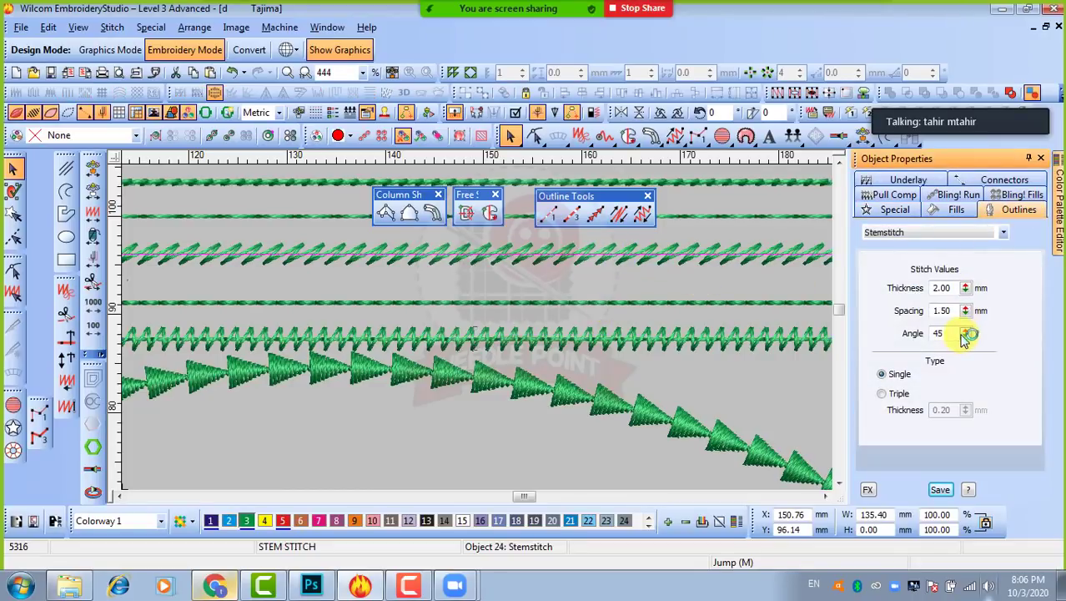
pyautogui.moveTo(965, 333); pyautogui.dragTo(899, 337)
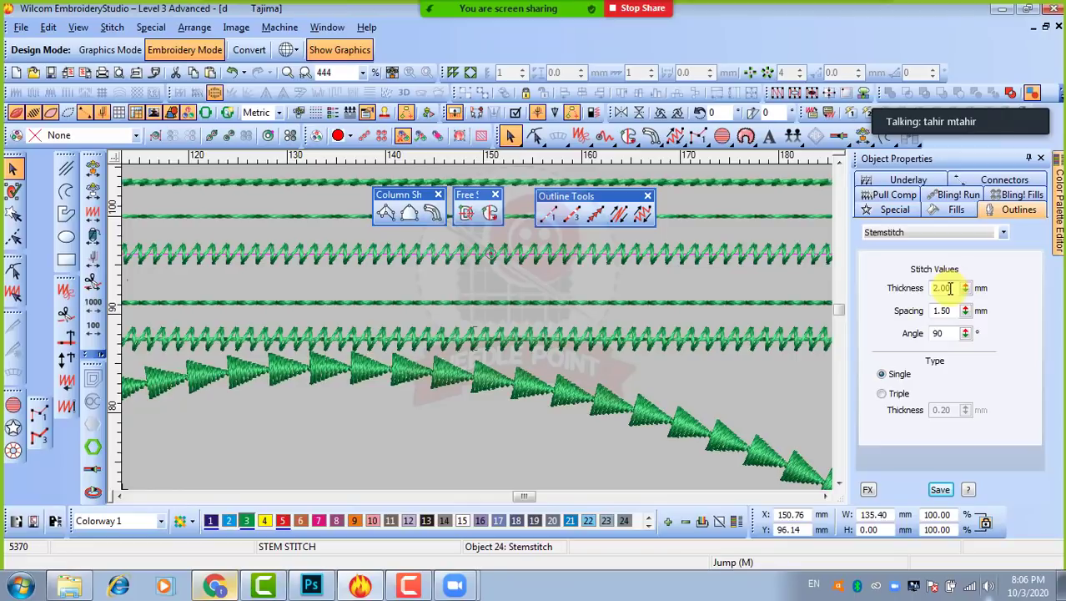
pyautogui.moveTo(965, 288); pyautogui.dragTo(894, 170)
pyautogui.moveTo(967, 290); pyautogui.dragTo(889, 171)
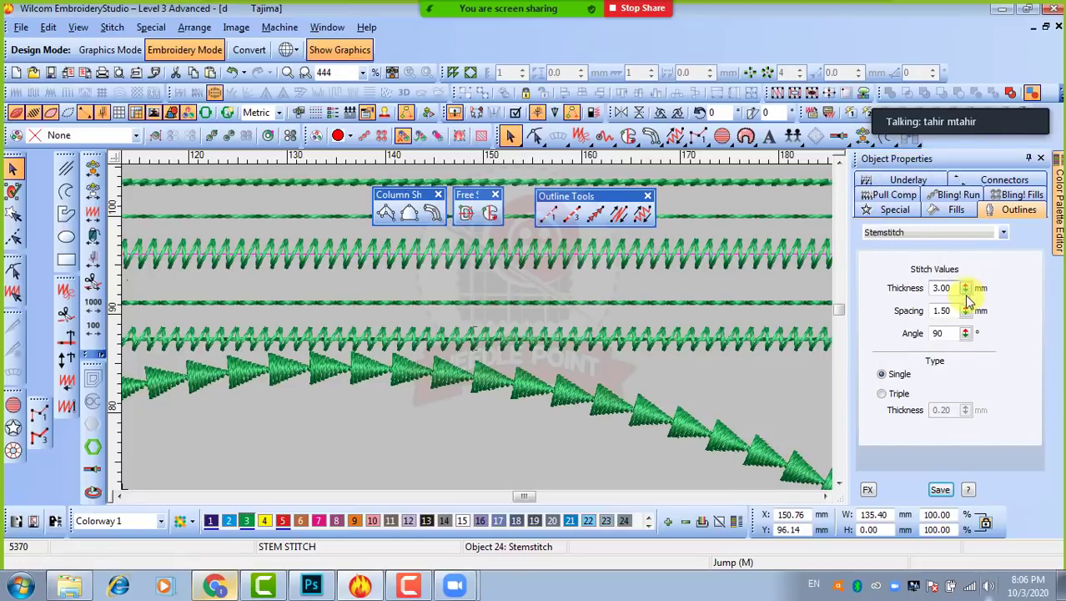
# Step: Widen the horizontal Input C column to 5.90 mm
pyautogui.click(628, 345)
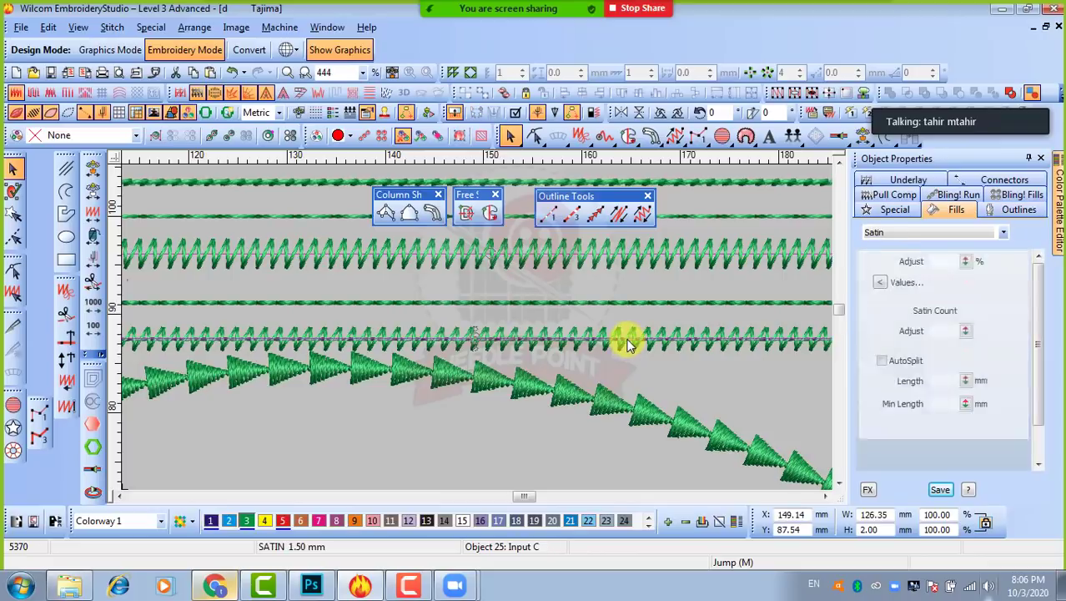
pyautogui.click(887, 209)
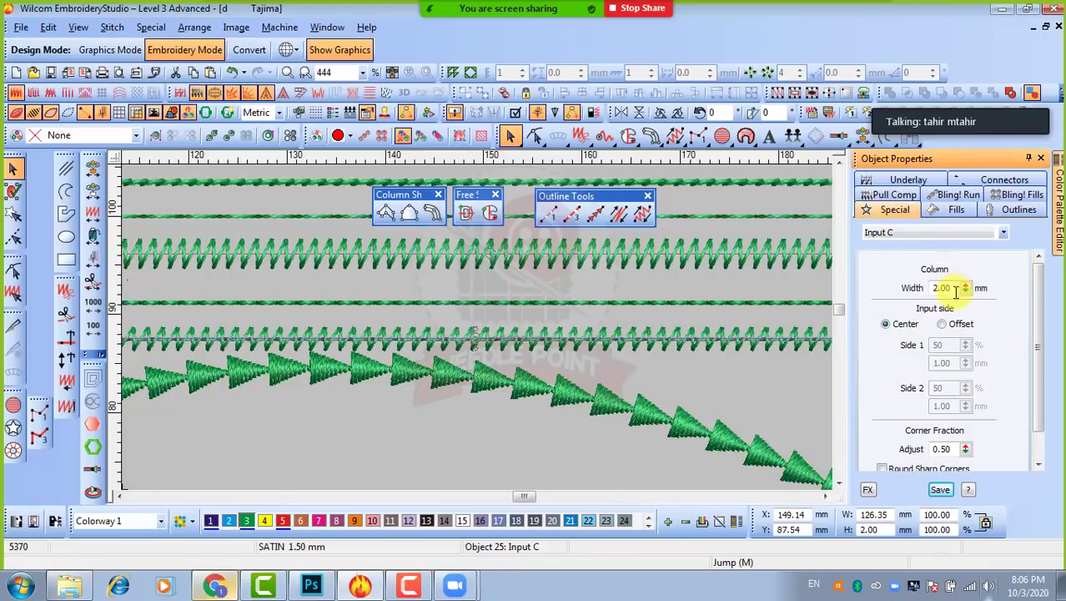
pyautogui.moveTo(966, 291); pyautogui.dragTo(881, 354)
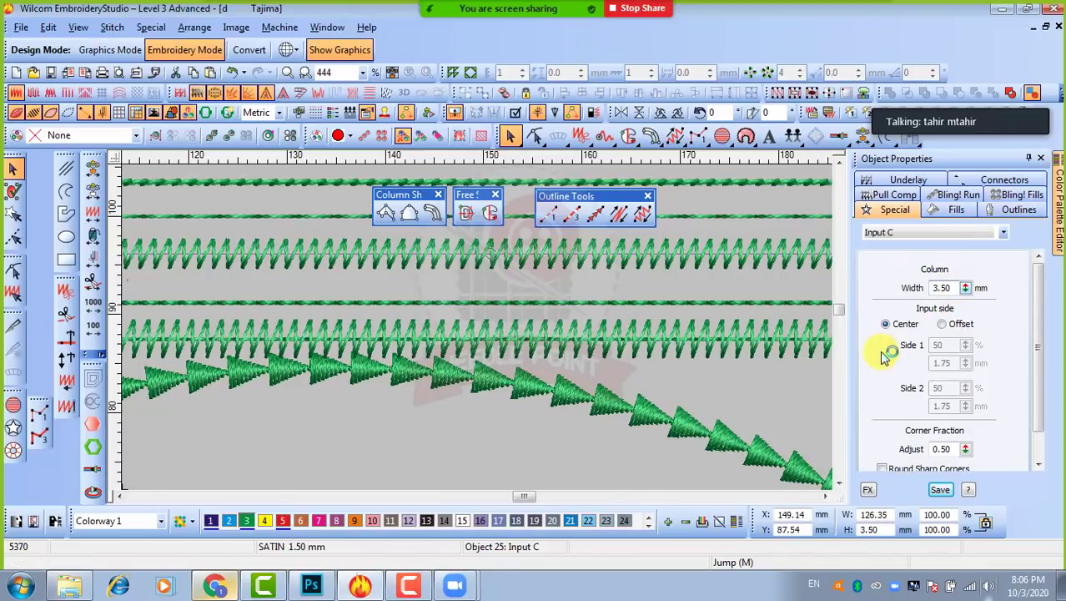
pyautogui.moveTo(966, 291); pyautogui.dragTo(894, 302)
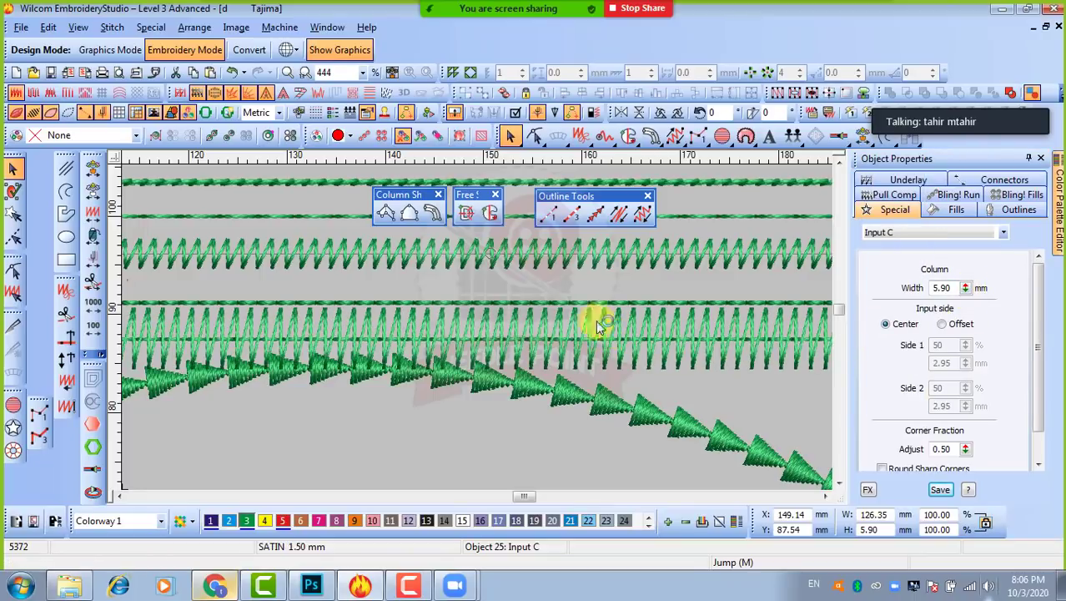
# Step: Place a copy of the tall purple crescent petal over the upper-left part of the pink rose picture
pyautogui.scroll(-1, 572, 307)
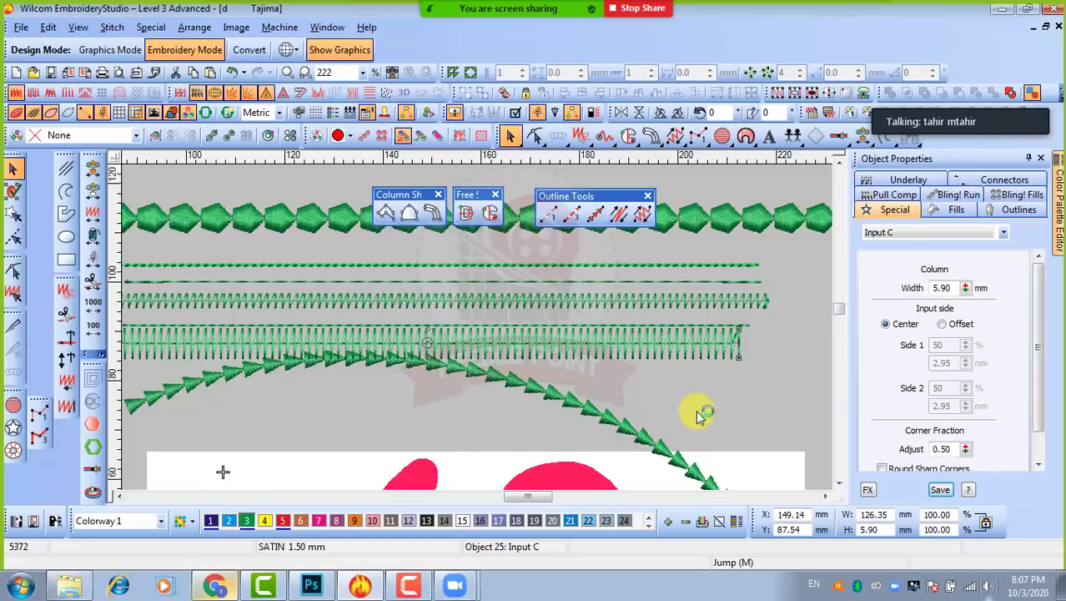
pyautogui.scroll(-1, 698, 414)
pyautogui.scroll(-1, 197, 380)
pyautogui.scroll(1, 447, 348)
pyautogui.scroll(1, 476, 326)
pyautogui.click(483, 310)
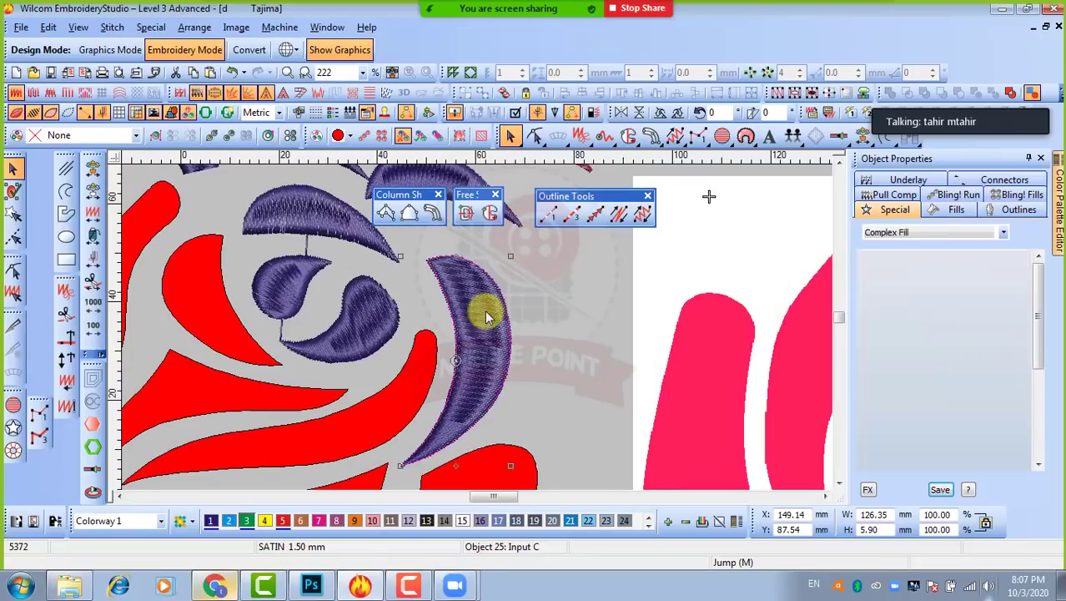
pyautogui.moveTo(630, 292); pyautogui.dragTo(743, 242)
pyautogui.scroll(-1, 743, 242)
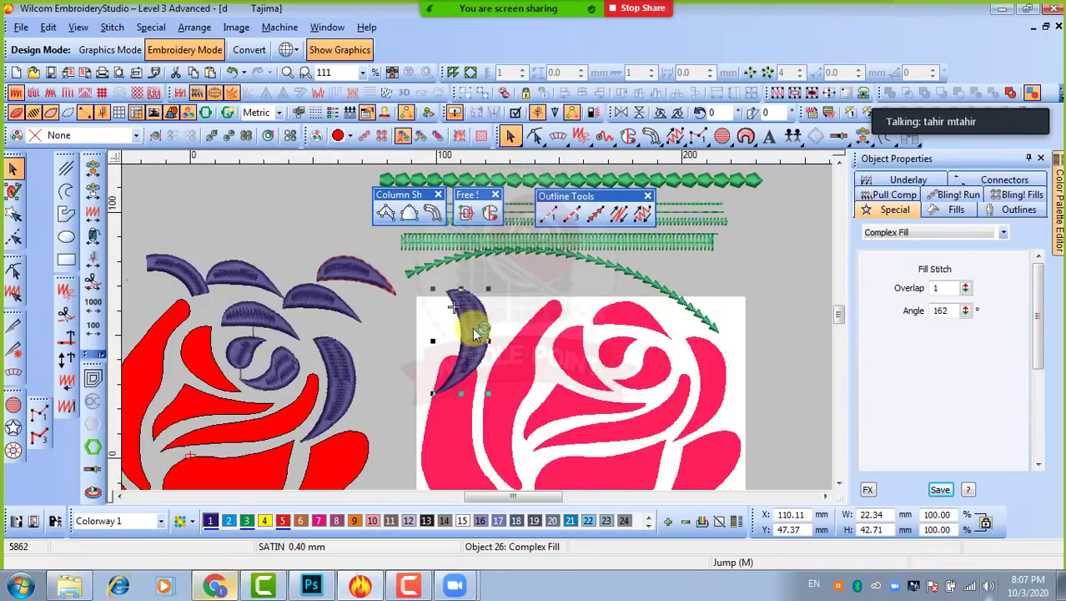
# Step: Trace the copied crescent petal's outline with a closed Input C satin column 3 mm wide
pyautogui.click(432, 212)
pyautogui.scroll(1, 455, 379)
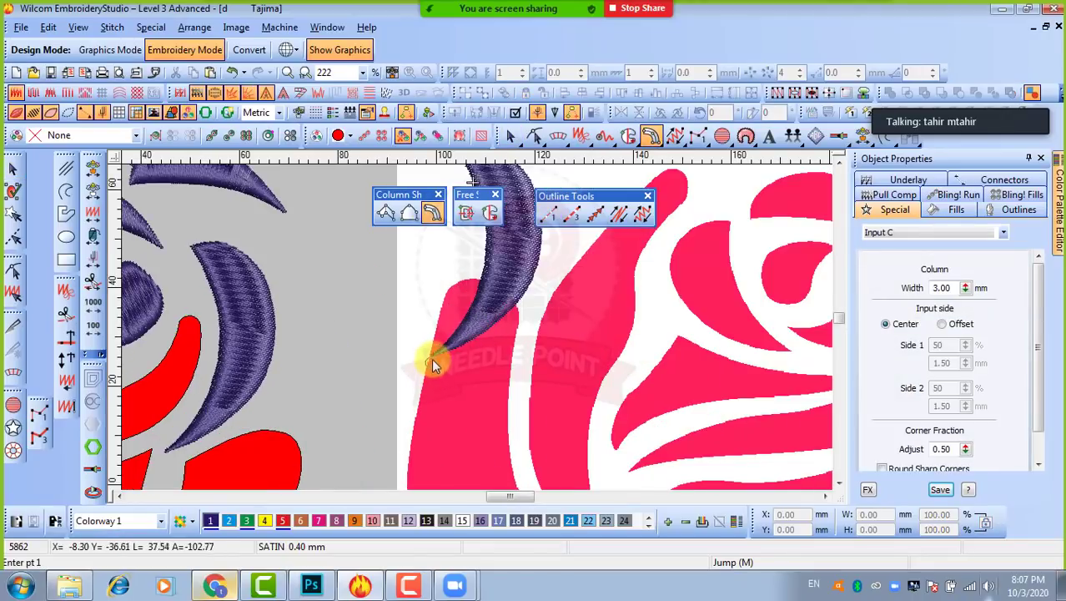
pyautogui.click(431, 356)
pyautogui.rightClick(514, 302)
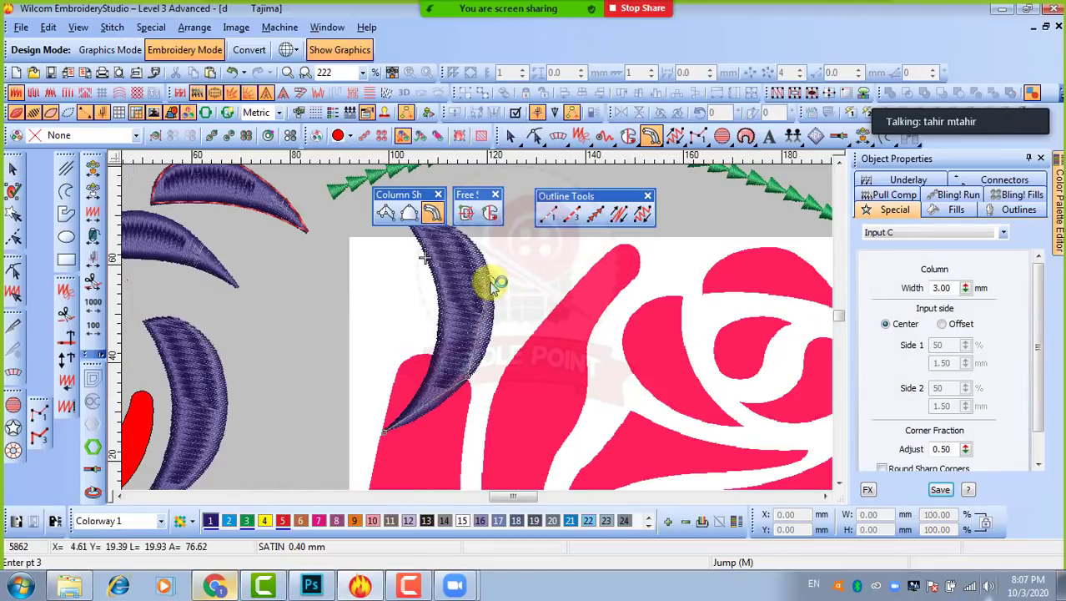
pyautogui.click(488, 281)
pyautogui.rightClick(501, 302)
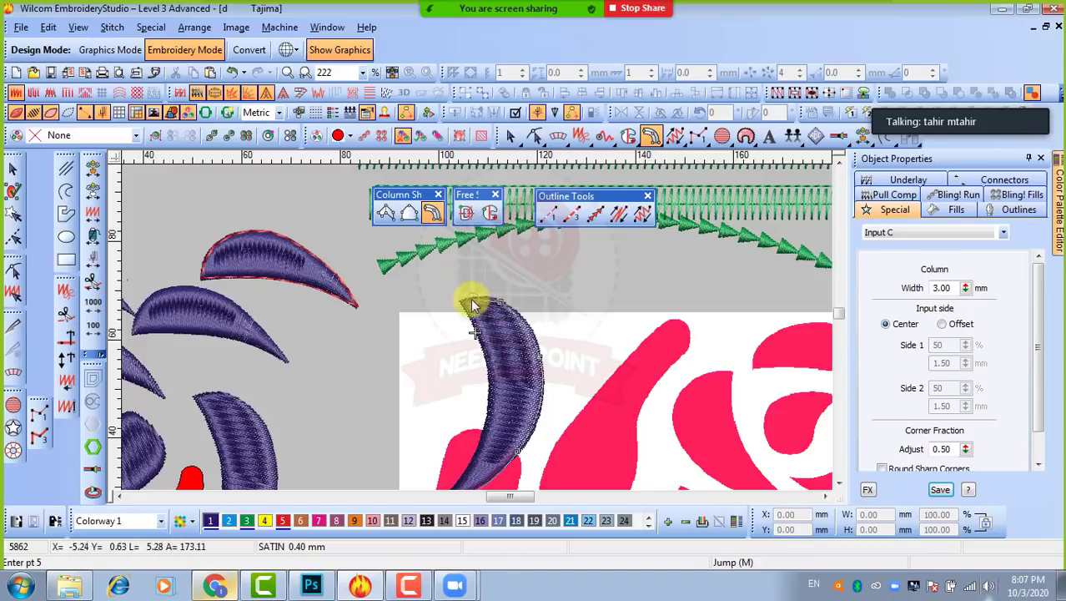
pyautogui.click(462, 301)
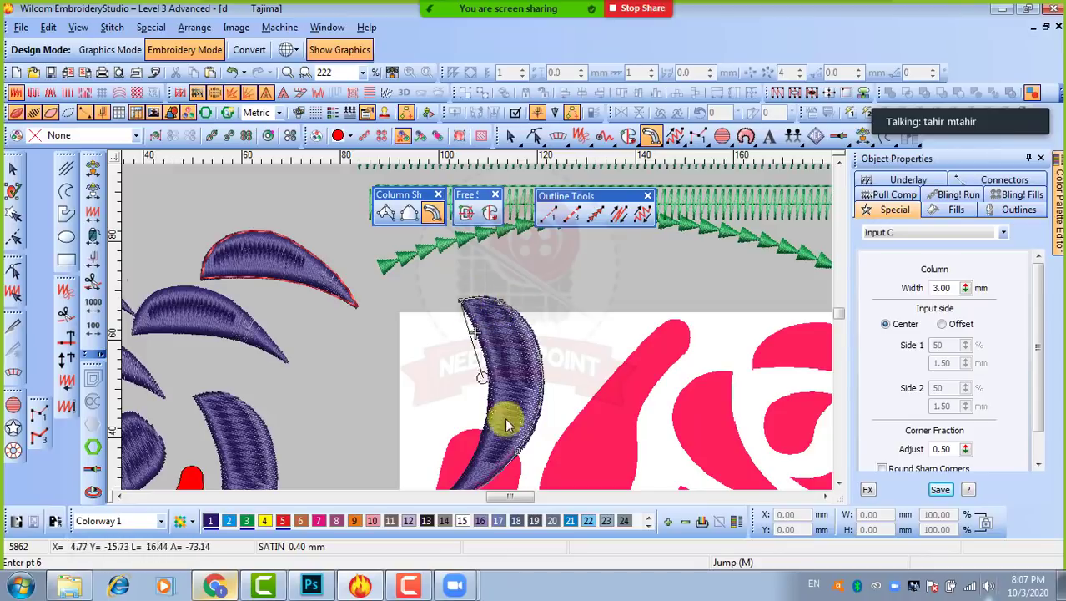
pyautogui.rightClick(485, 351)
pyautogui.rightClick(481, 354)
pyautogui.click(436, 425)
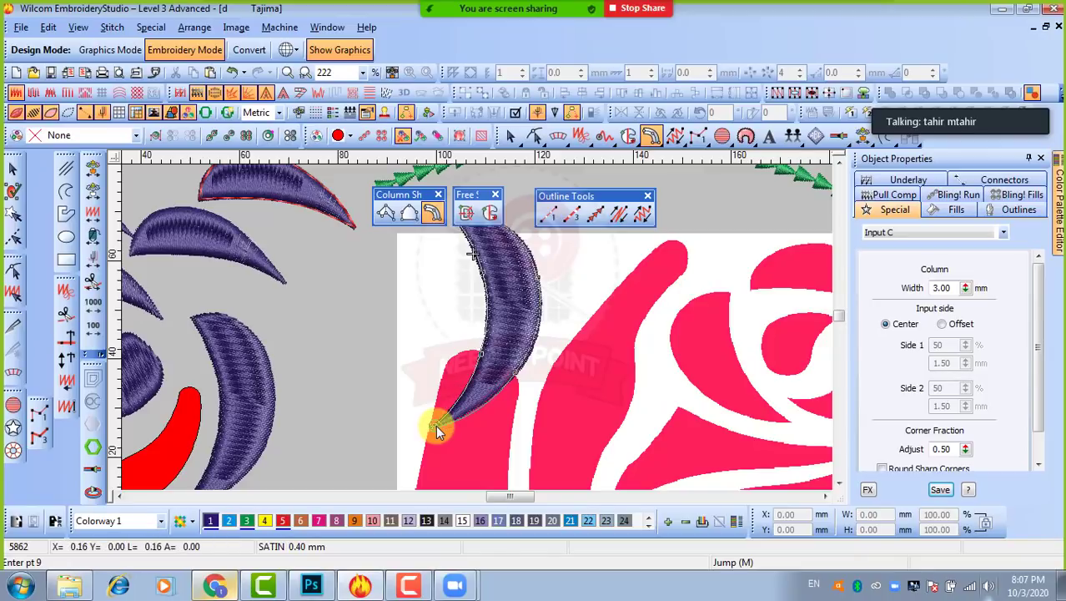
pyautogui.press('Return')
pyautogui.click(435, 425)
pyautogui.scroll(-1, 435, 425)
pyautogui.press('Return')
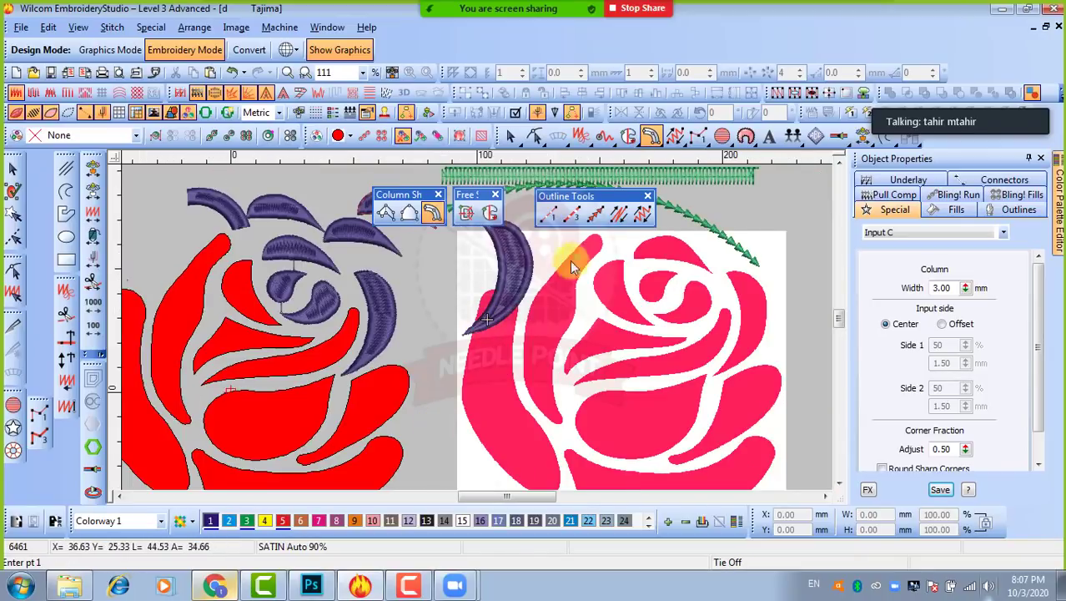
pyautogui.click(12, 169)
# Step: Examine the satin border around the copied petal up close and deselect it
pyautogui.scroll(-1, 459, 279)
pyautogui.scroll(2, 518, 334)
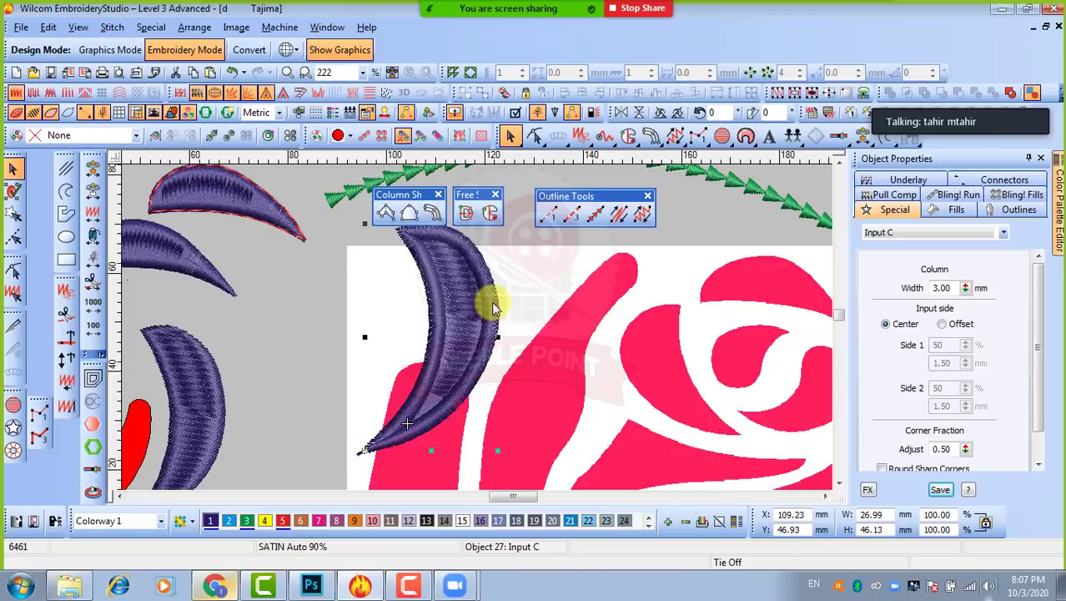
pyautogui.scroll(-1, 482, 304)
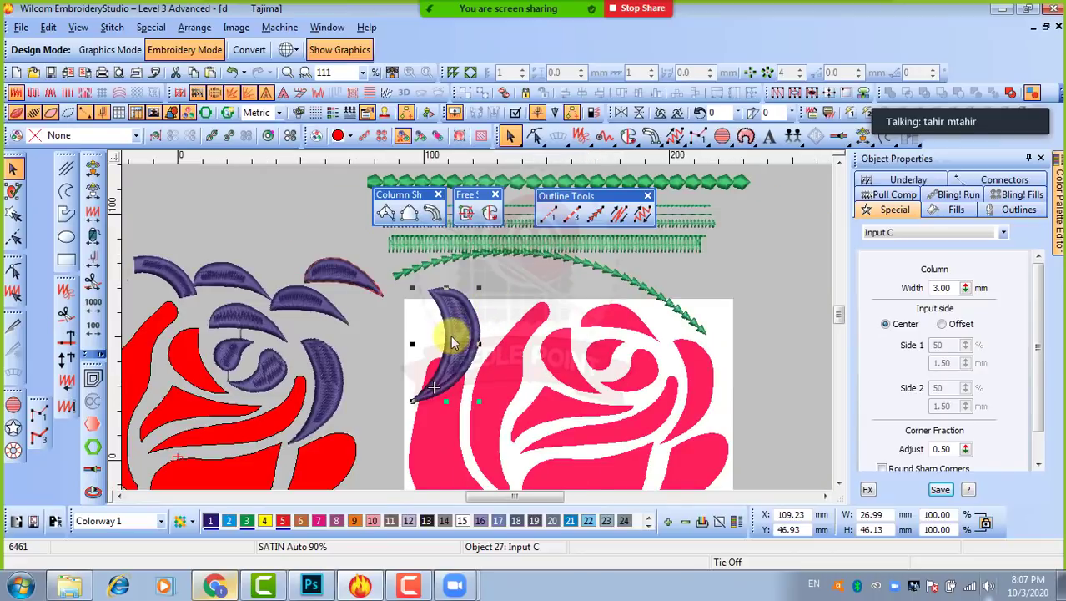
pyautogui.click(538, 282)
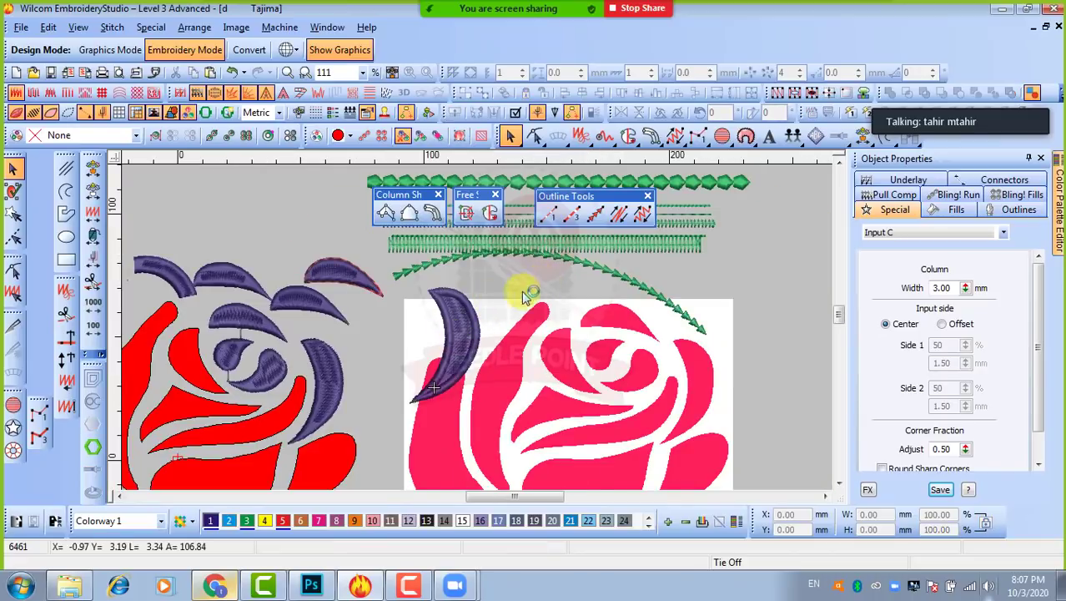
# Step: Dock the floating Outline Tools toolbar beside the other vertical toolbars, above the docked run-stitch tools
pyautogui.scroll(-1, 478, 325)
pyautogui.scroll(1, 478, 331)
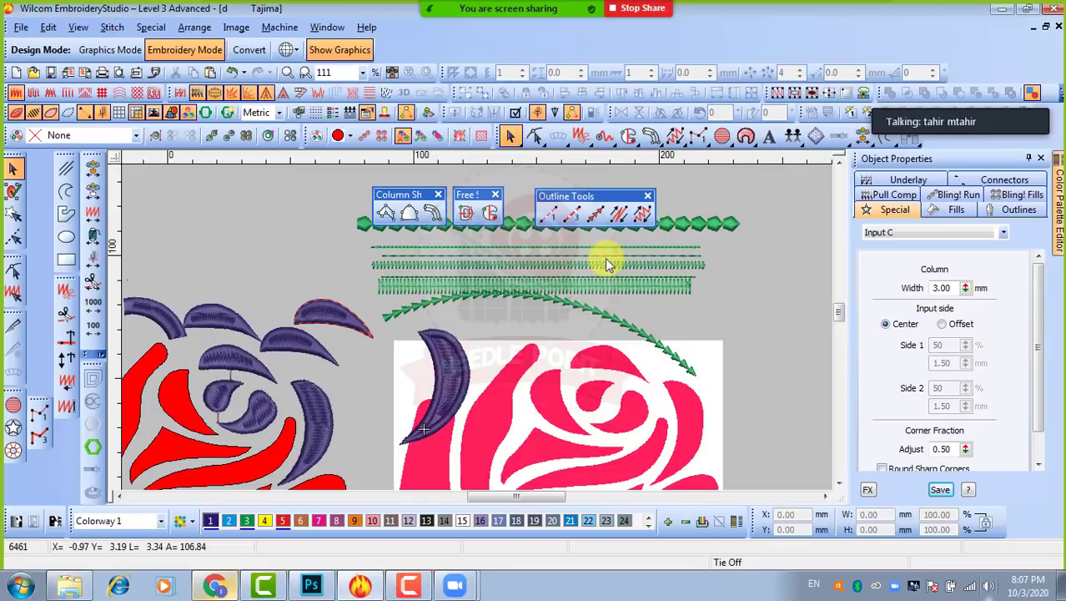
pyautogui.scroll(-1, 631, 258)
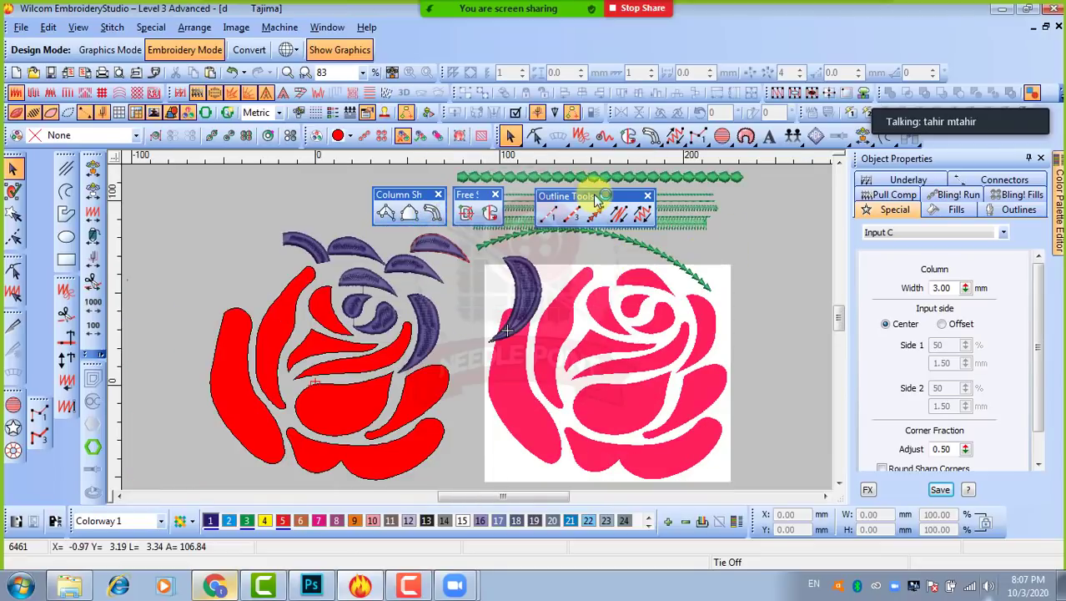
pyautogui.moveTo(594, 192); pyautogui.dragTo(40, 300)
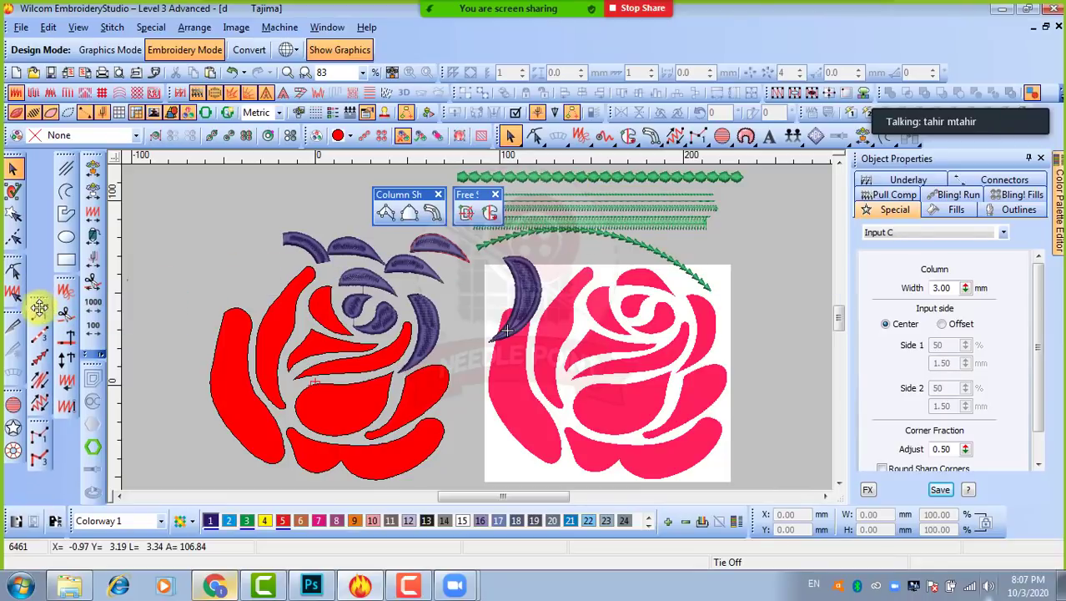
# Step: Dock the floating Free Shapes and Column Shapes toolbars in the second vertical toolbar column, with Column Shapes above Free Shapes
pyautogui.moveTo(477, 198); pyautogui.dragTo(43, 268)
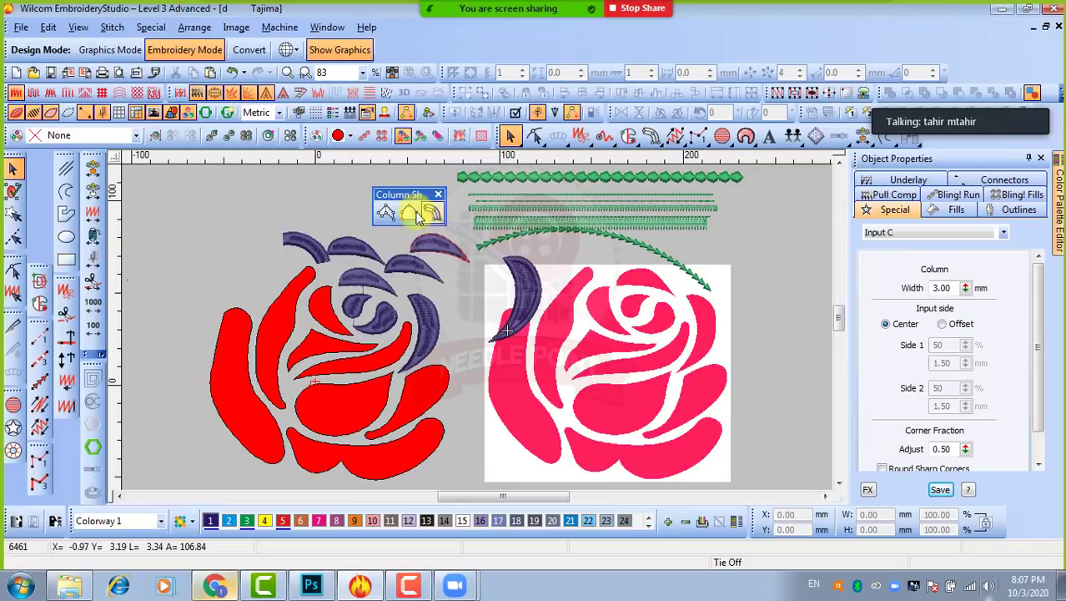
pyautogui.moveTo(413, 200); pyautogui.dragTo(42, 158)
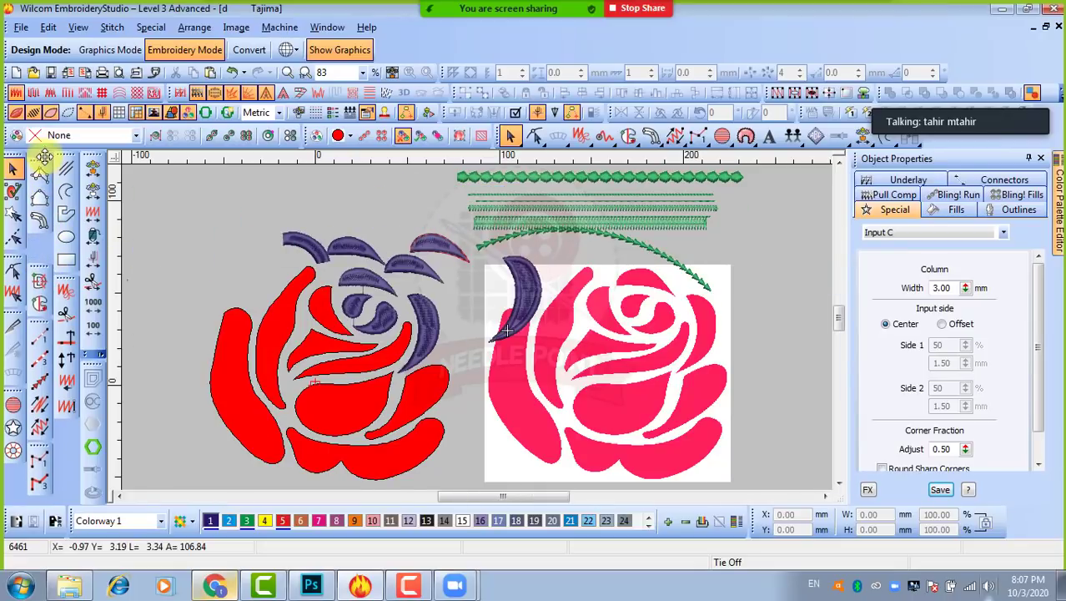
pyautogui.moveTo(40, 272)
pyautogui.mouseDown()
pyautogui.moveTo(39, 242)
pyautogui.moveTo(38, 308)
pyautogui.moveTo(38, 282)
pyautogui.mouseUp()
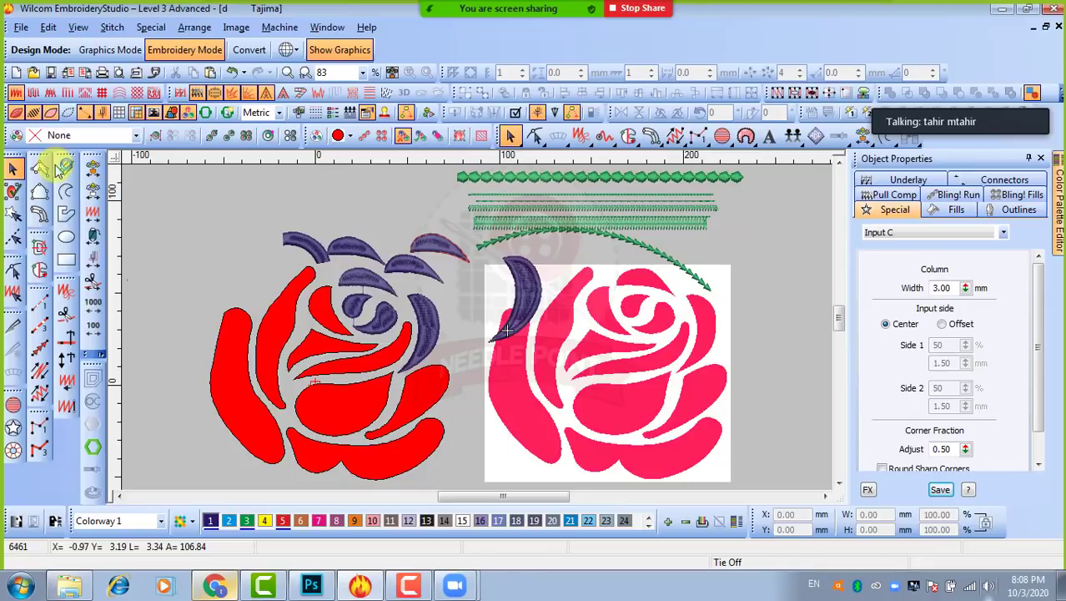
# Step: Shift the arched Motif Run arrow line slightly downward, and check the Input C and Triple Run lines above it
pyautogui.click(635, 241)
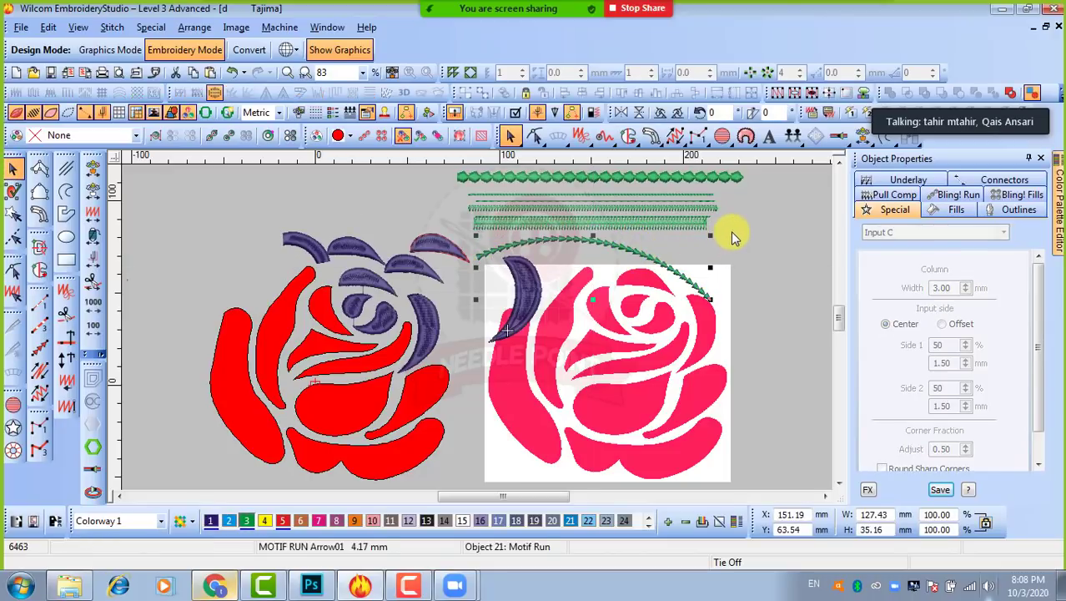
pyautogui.click(665, 223)
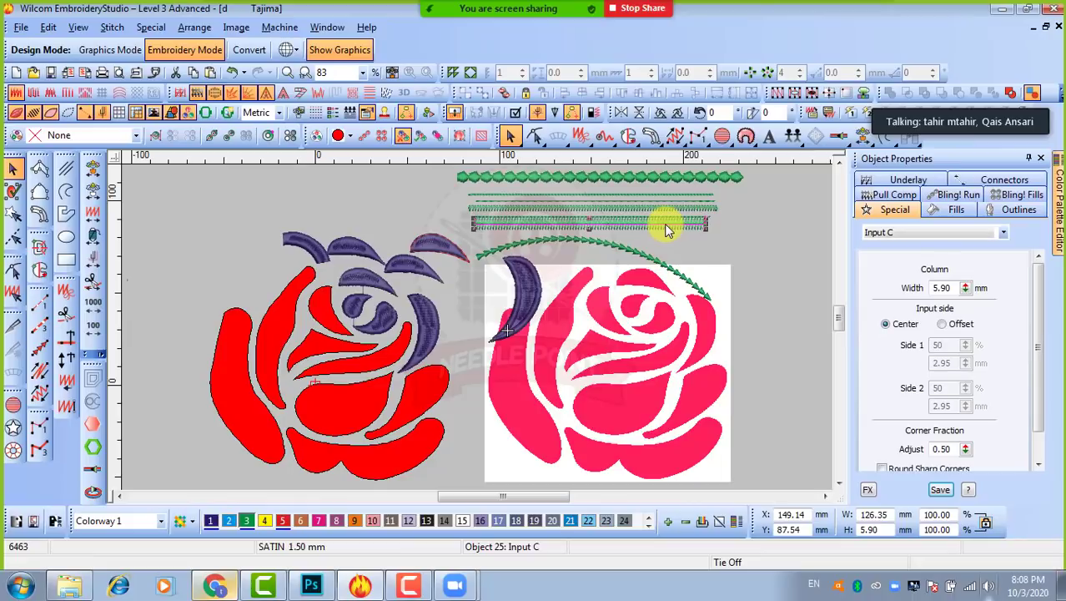
pyautogui.click(739, 231)
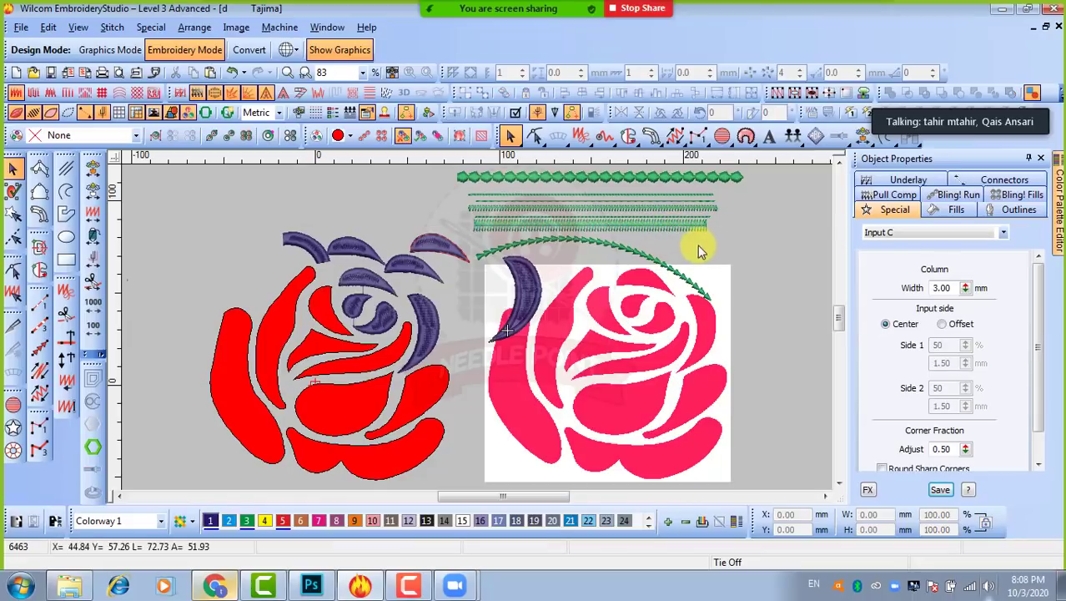
pyautogui.click(656, 221)
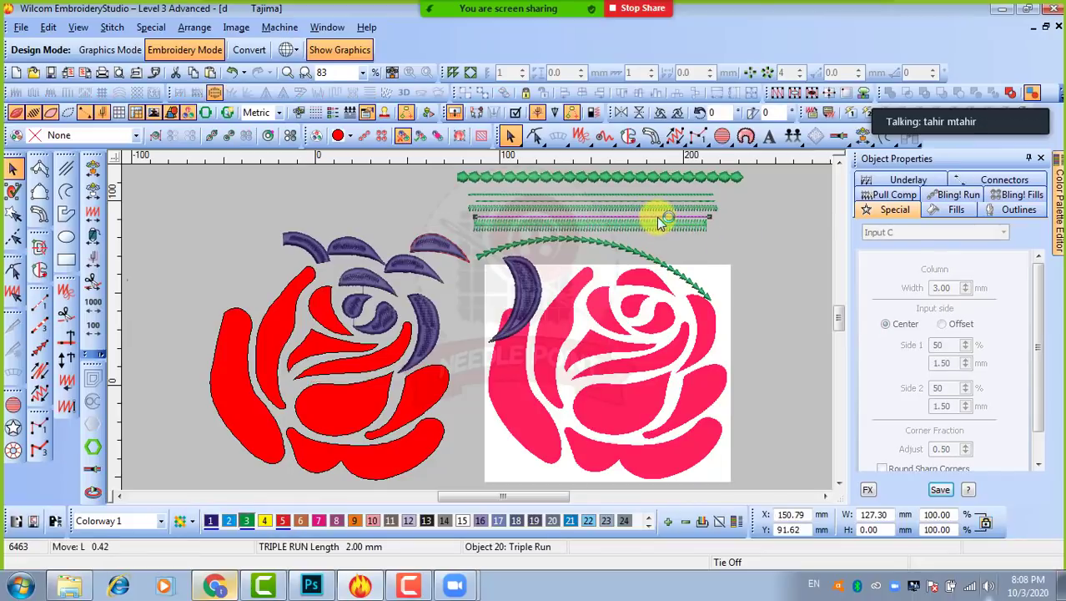
pyautogui.click(752, 244)
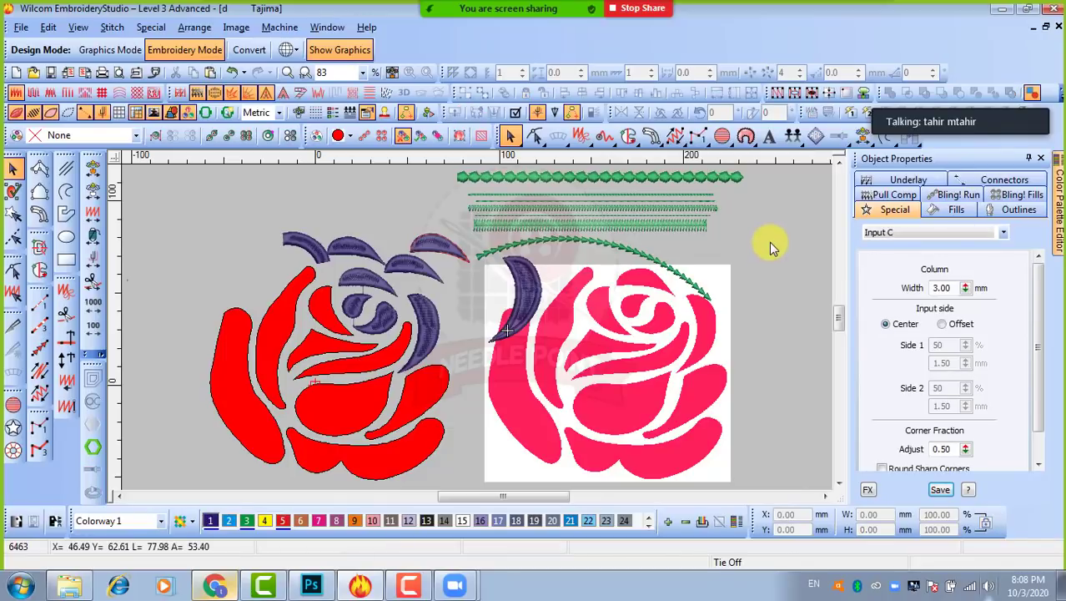
# Step: Expand the minimized Zoom overlay to show the meeting participants beside the design
pyautogui.moveTo(901, 121)
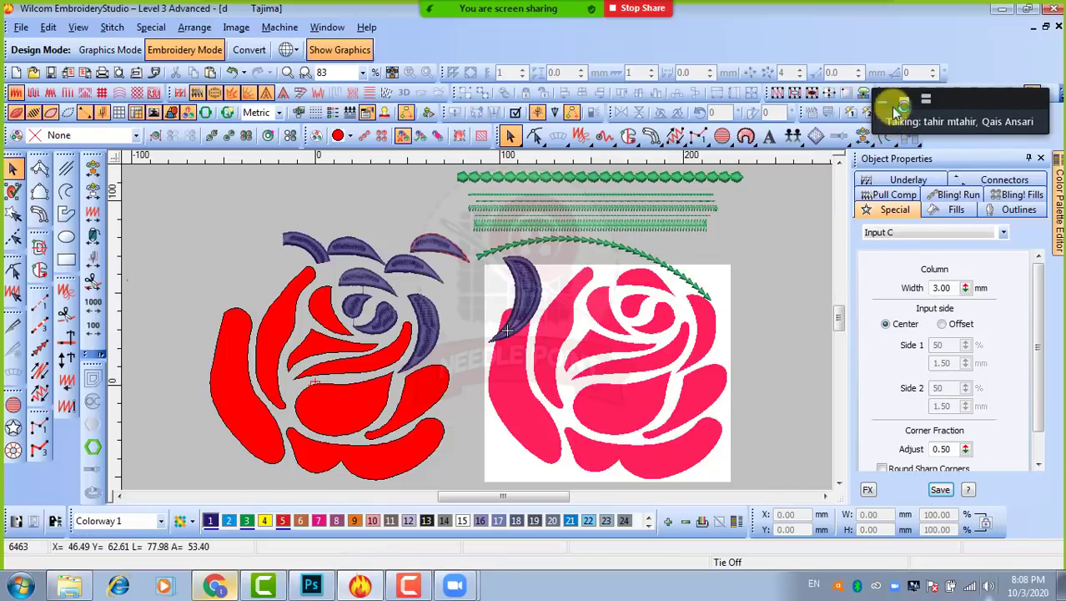
pyautogui.click(926, 100)
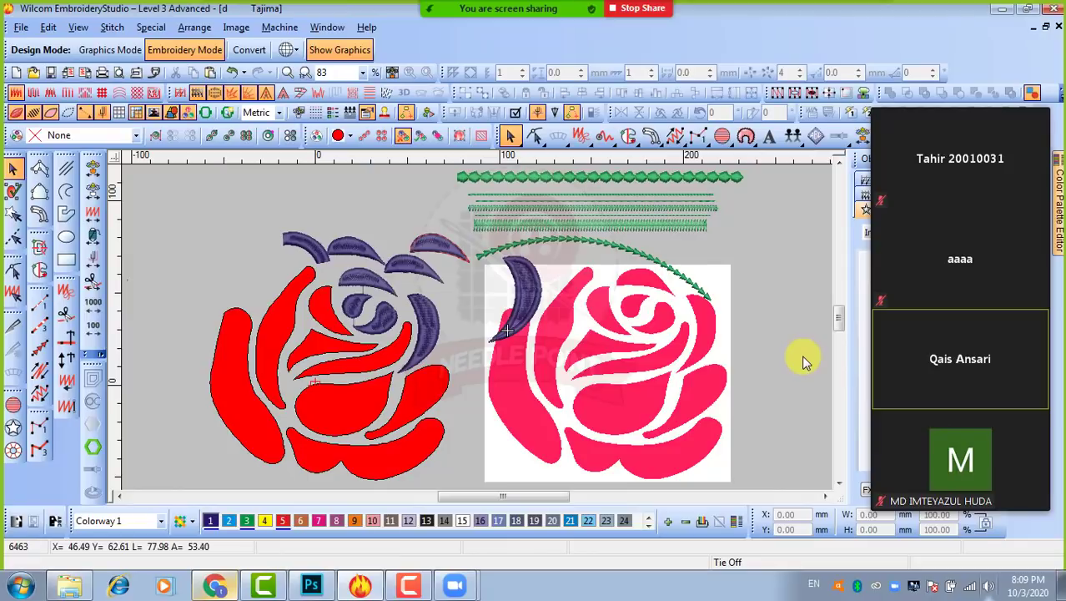
pyautogui.moveTo(984, 457)
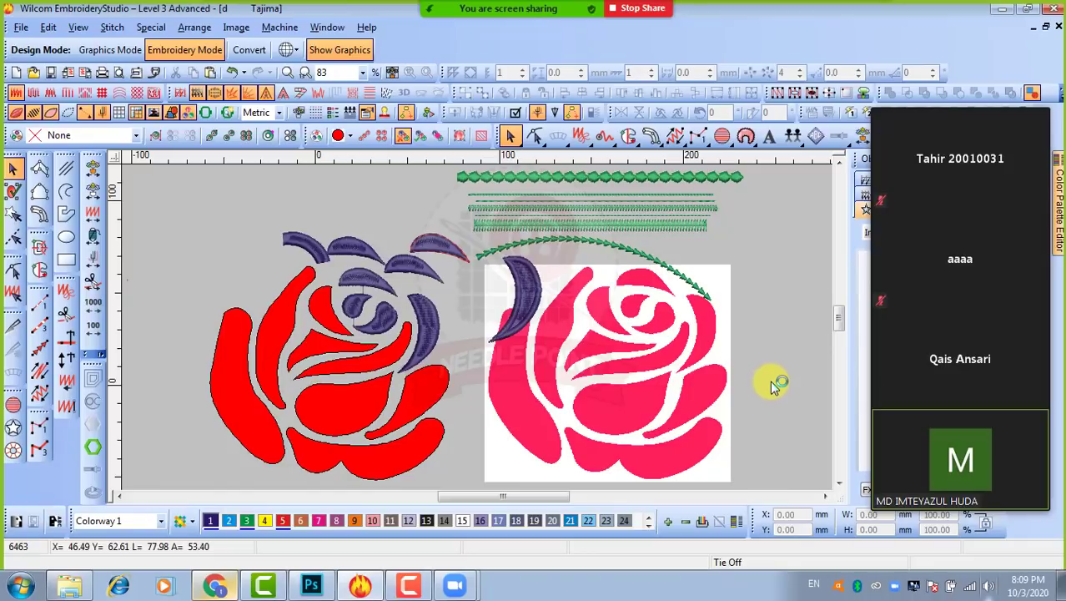
# Step: Select the arched Motif Run arrow line and bring up the choice of open Zoom windows
pyautogui.click(661, 265)
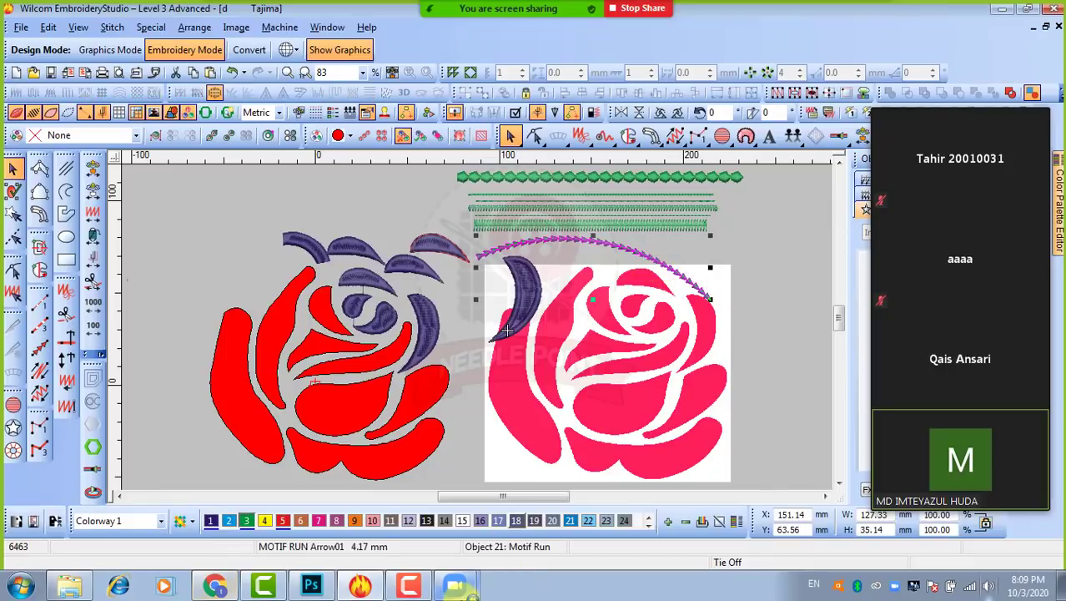
pyautogui.moveTo(460, 590)
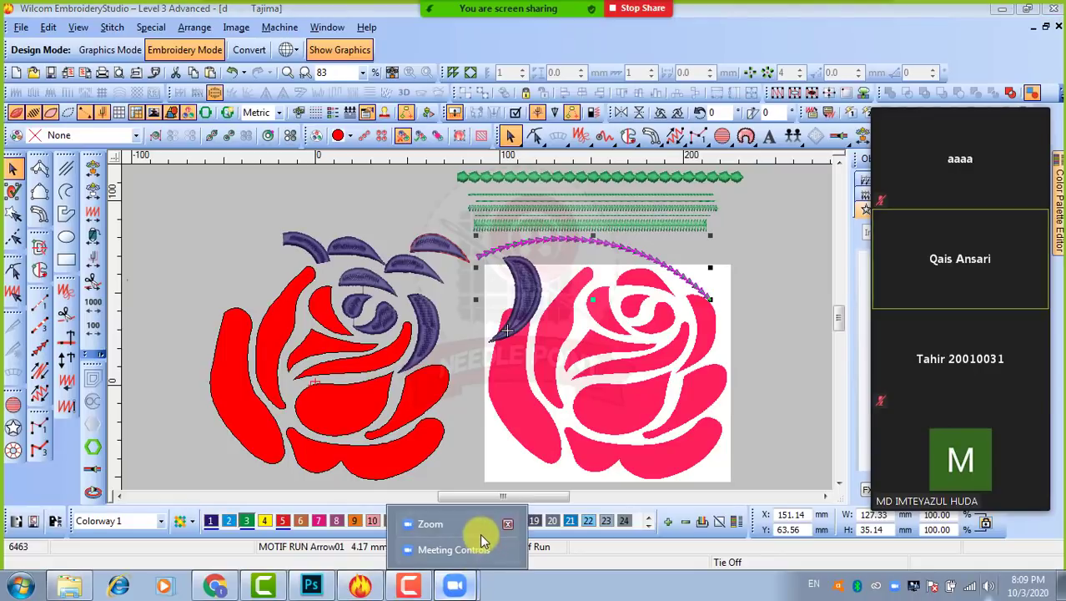